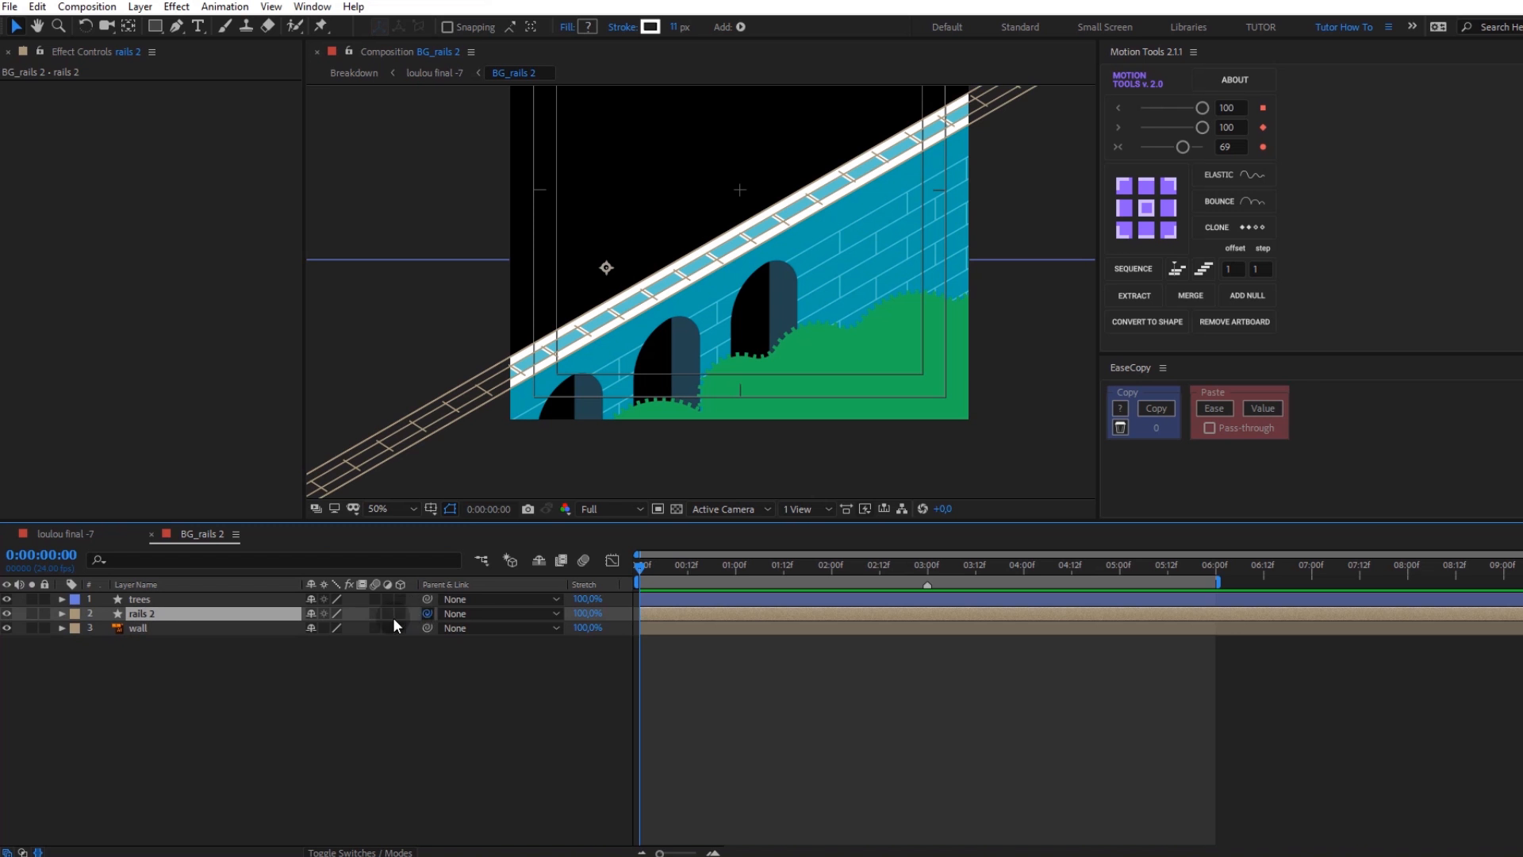
Step: Parent the rails 2 layer to wall and add a Position keyframe to wall at 0 seconds
drag(394, 619, 145, 628)
click(146, 628)
key(p)
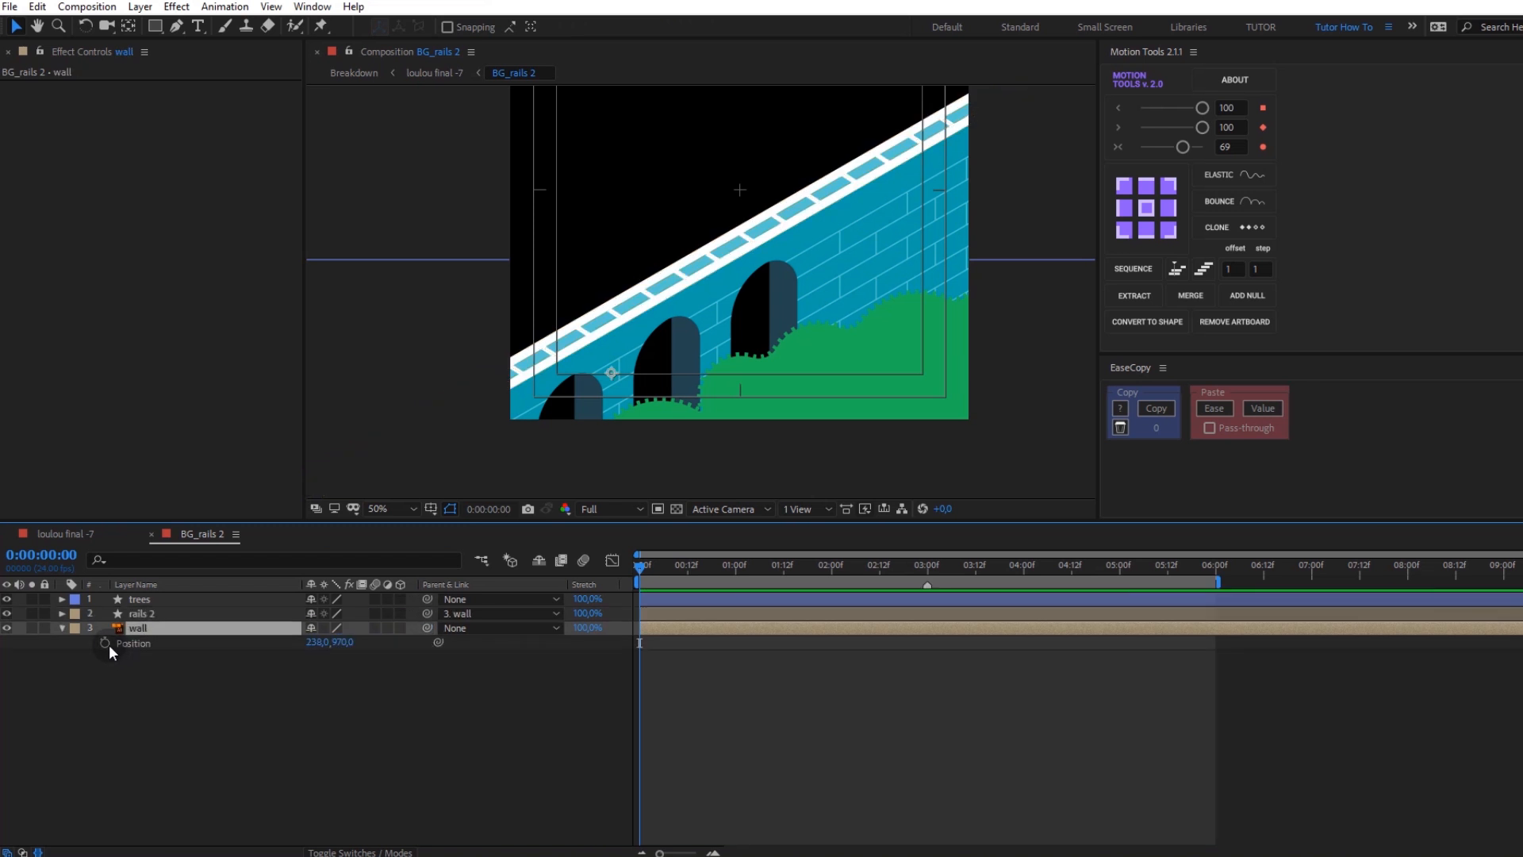
click(105, 643)
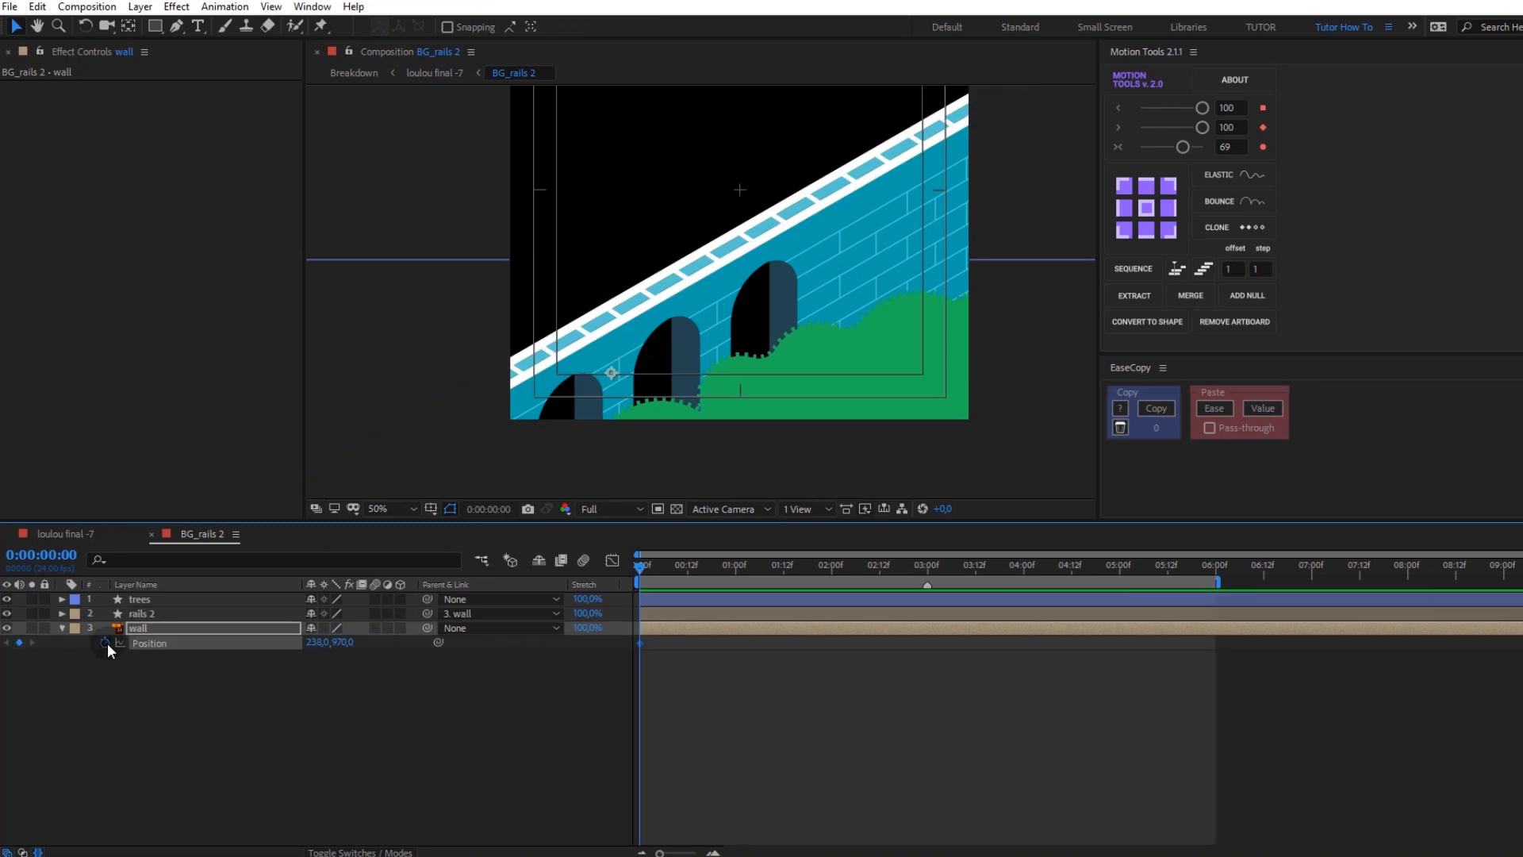
Step: At 1 second, move the wall up along its slope and compare it with a snapshot of the first frame
click(735, 568)
drag(704, 307, 912, 171)
drag(659, 377, 814, 324)
key(j)
click(527, 509)
key(k)
click(548, 509)
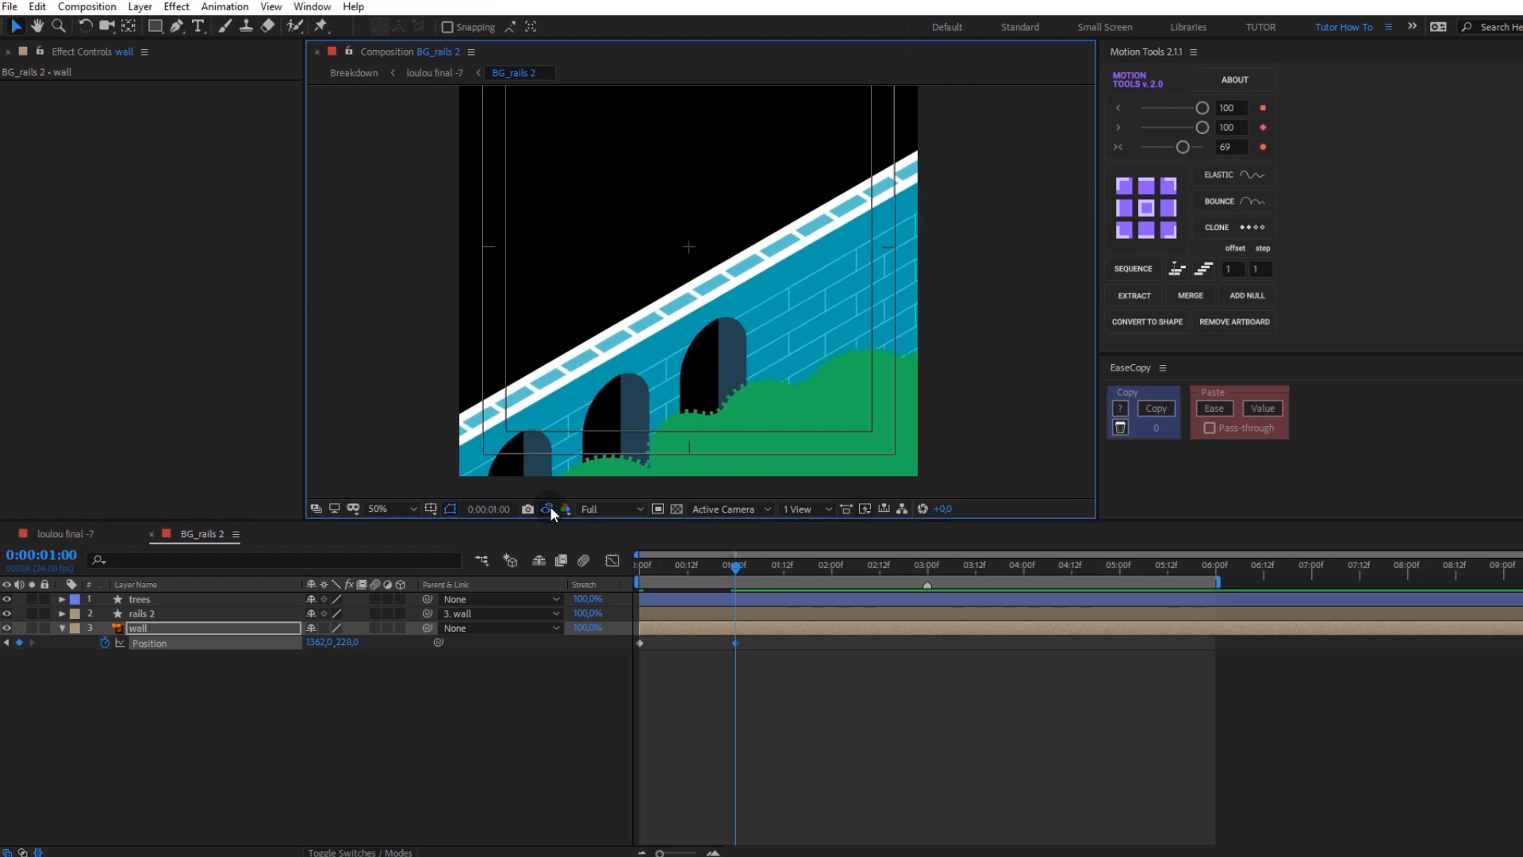
Step: Correct the wall's Position at 1 second to about 1314, 350 so the arches sit near the first-frame snapshot
key(ctrl+z)
click(546, 508)
drag(677, 411, 680, 414)
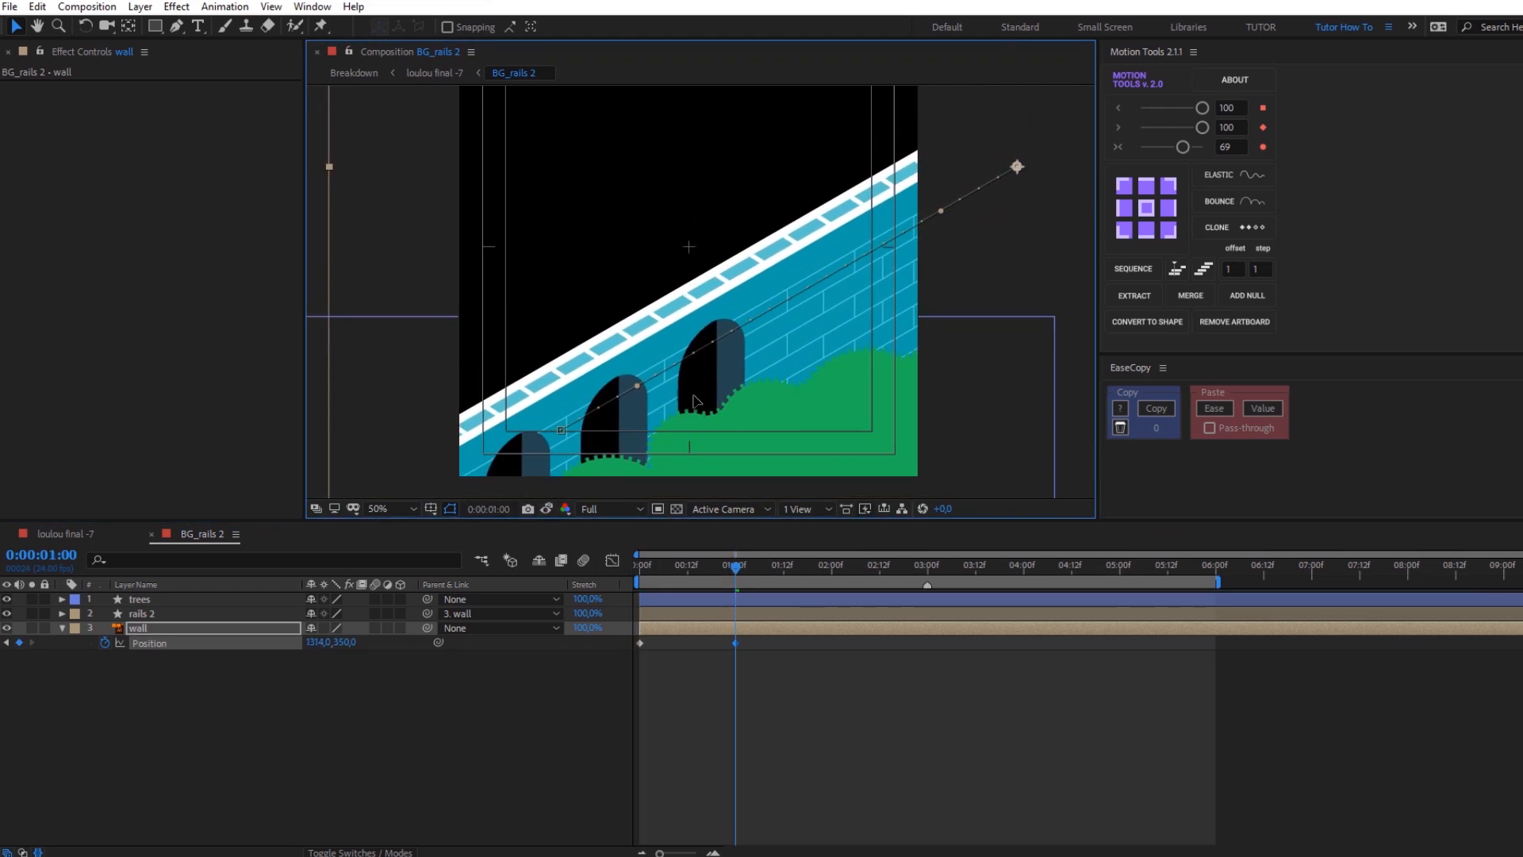
Step: Nudge the wall at 1 second to Position 1318, 346.5, matching the arch against the first-frame snapshot
scroll(784, 406, up, 2)
drag(784, 406, 720, 111)
click(547, 509)
key(Right)
key(Right)
key(Right)
key(Right)
key(Right)
key(Right)
key(Right)
key(Right)
key(Right)
key(Right)
key(Right)
click(547, 508)
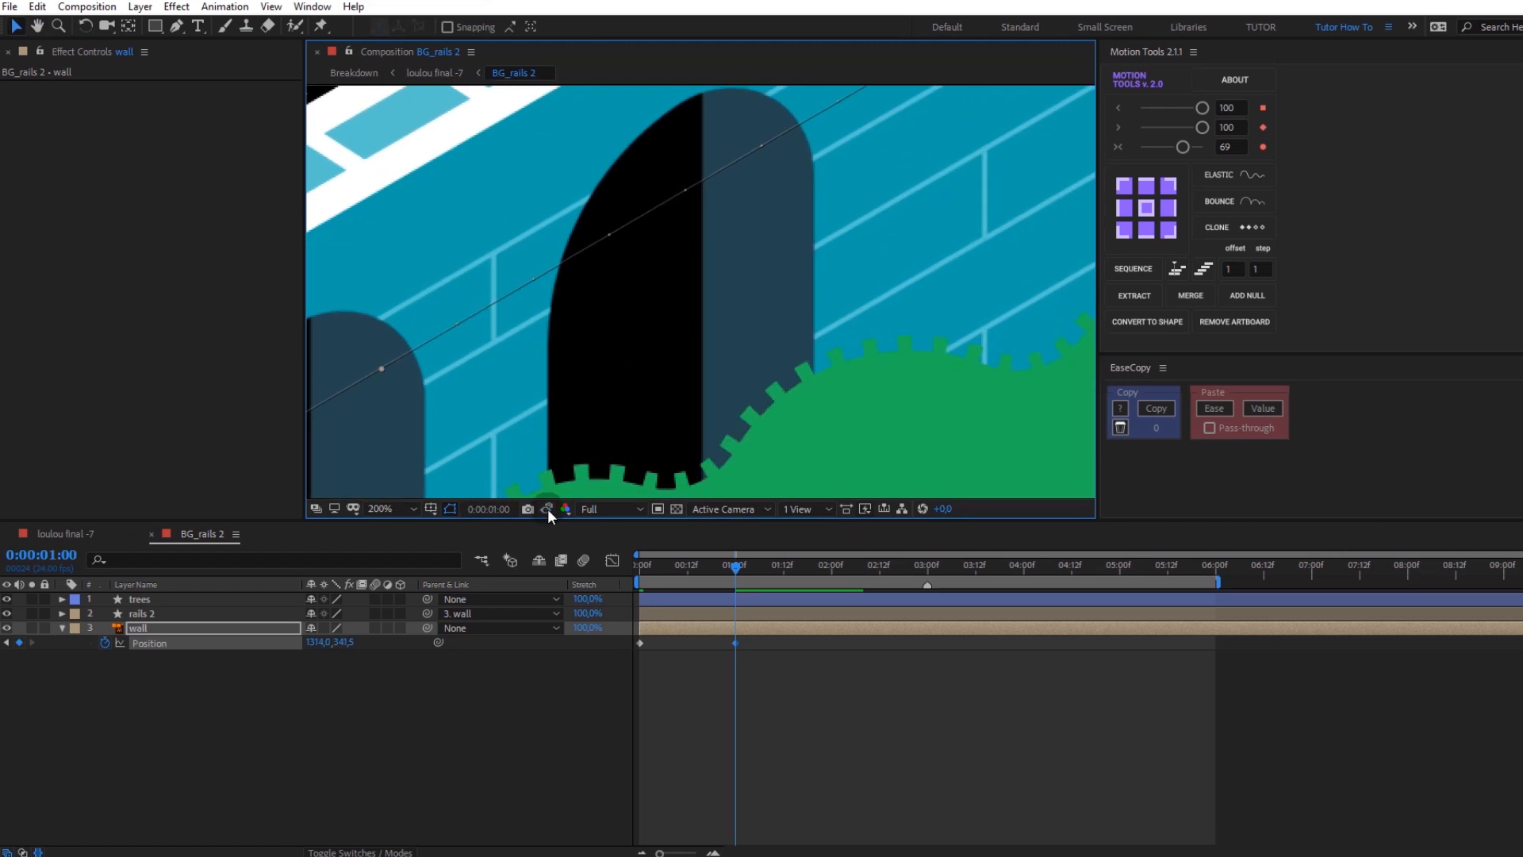
key(Up)
key(Up)
key(Up)
key(Up)
key(Up)
key(Up)
key(Up)
key(Right)
click(548, 508)
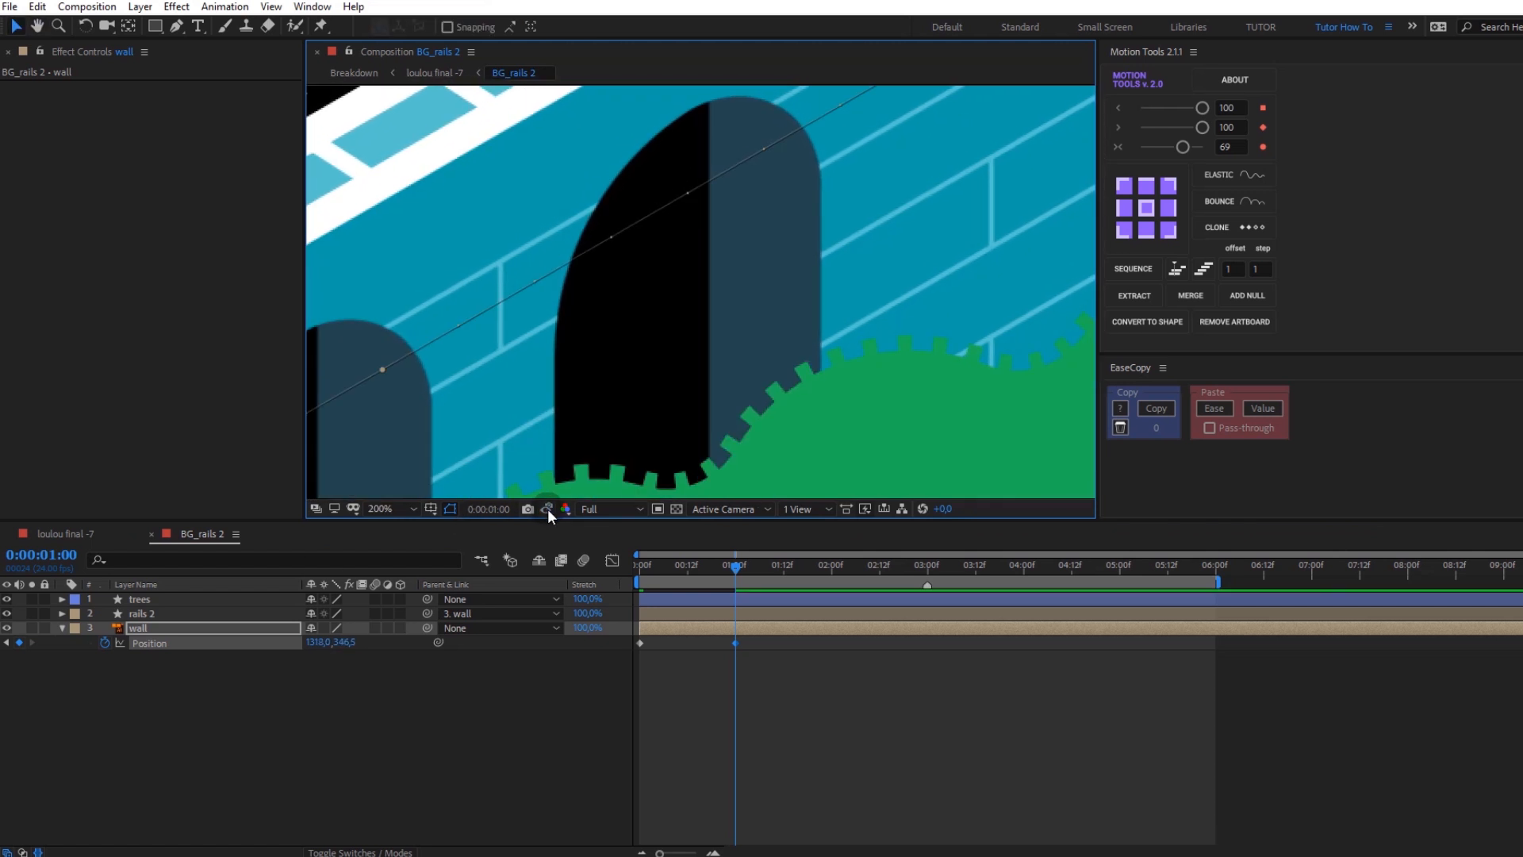
click(547, 508)
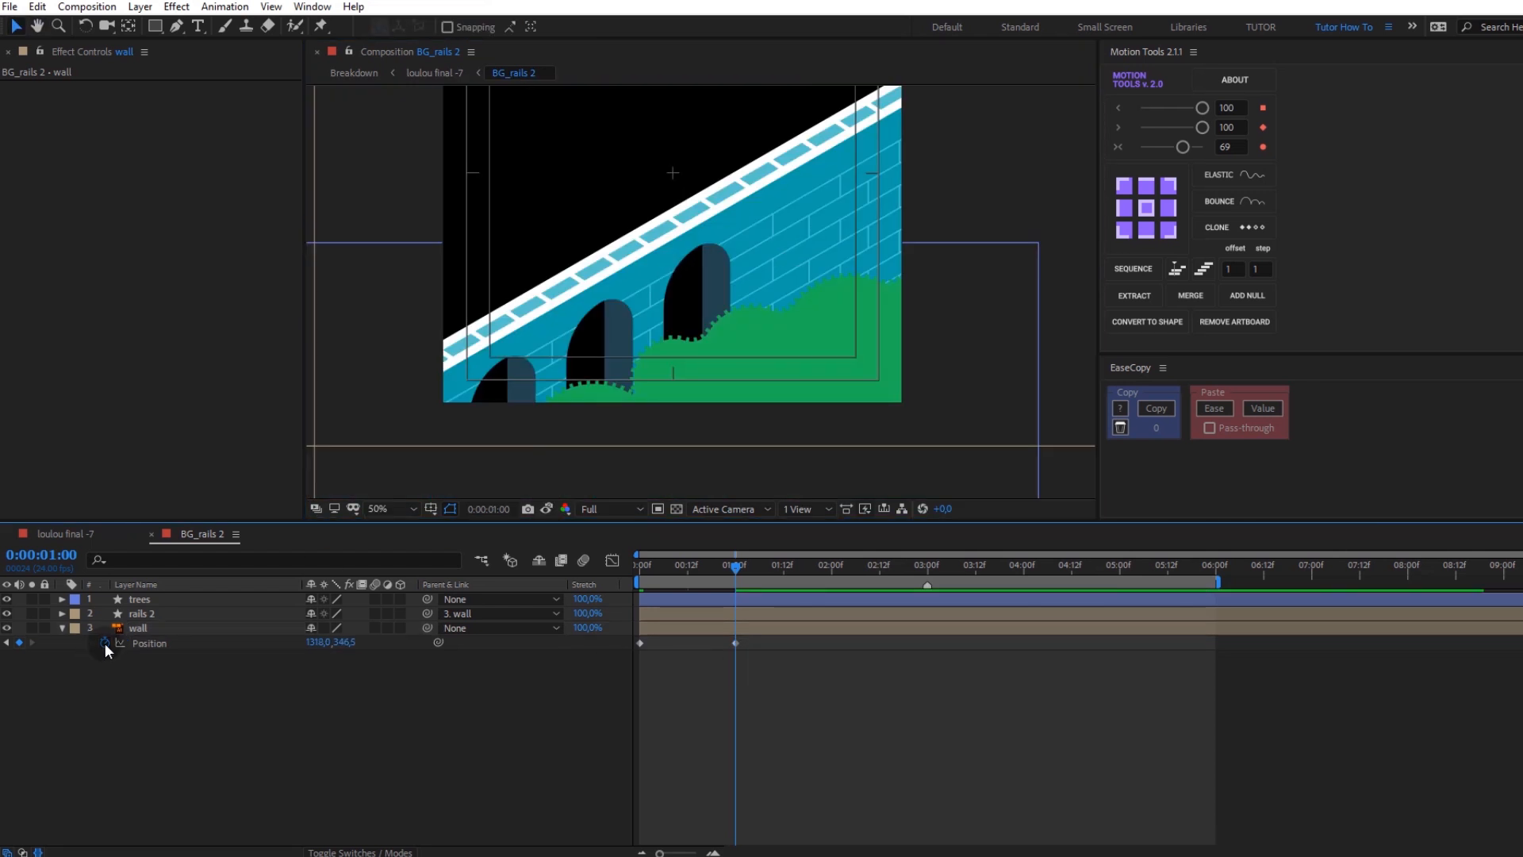
Step: Add the expression loopOut() to the wall layer's Position
alt+click(105, 642)
text(loopOut()
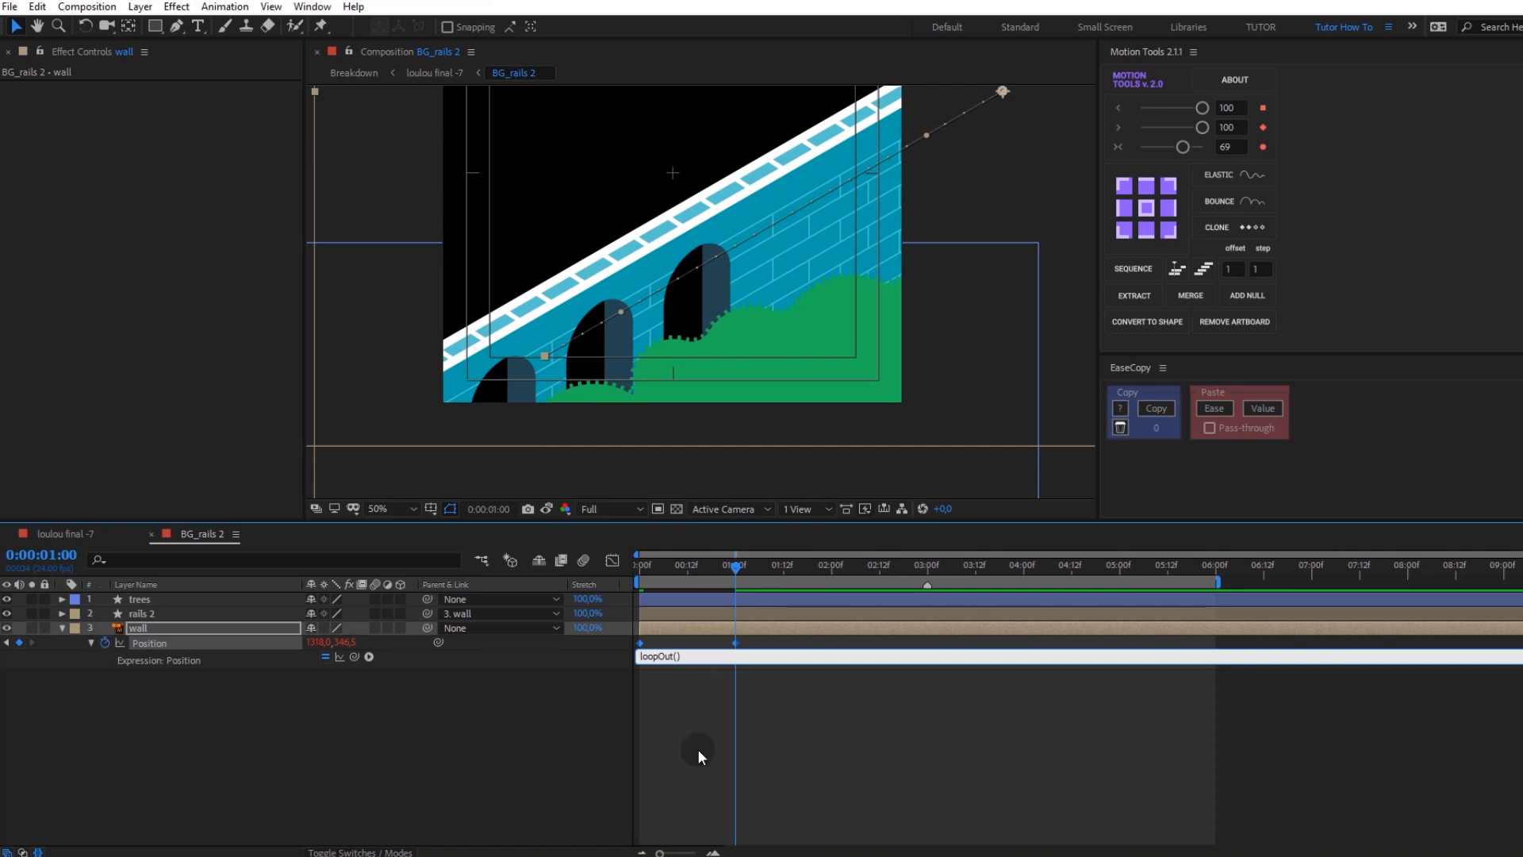
click(697, 749)
Step: Solo the trees layer and add a Position keyframe to it at 0 seconds
drag(684, 569, 610, 607)
click(142, 598)
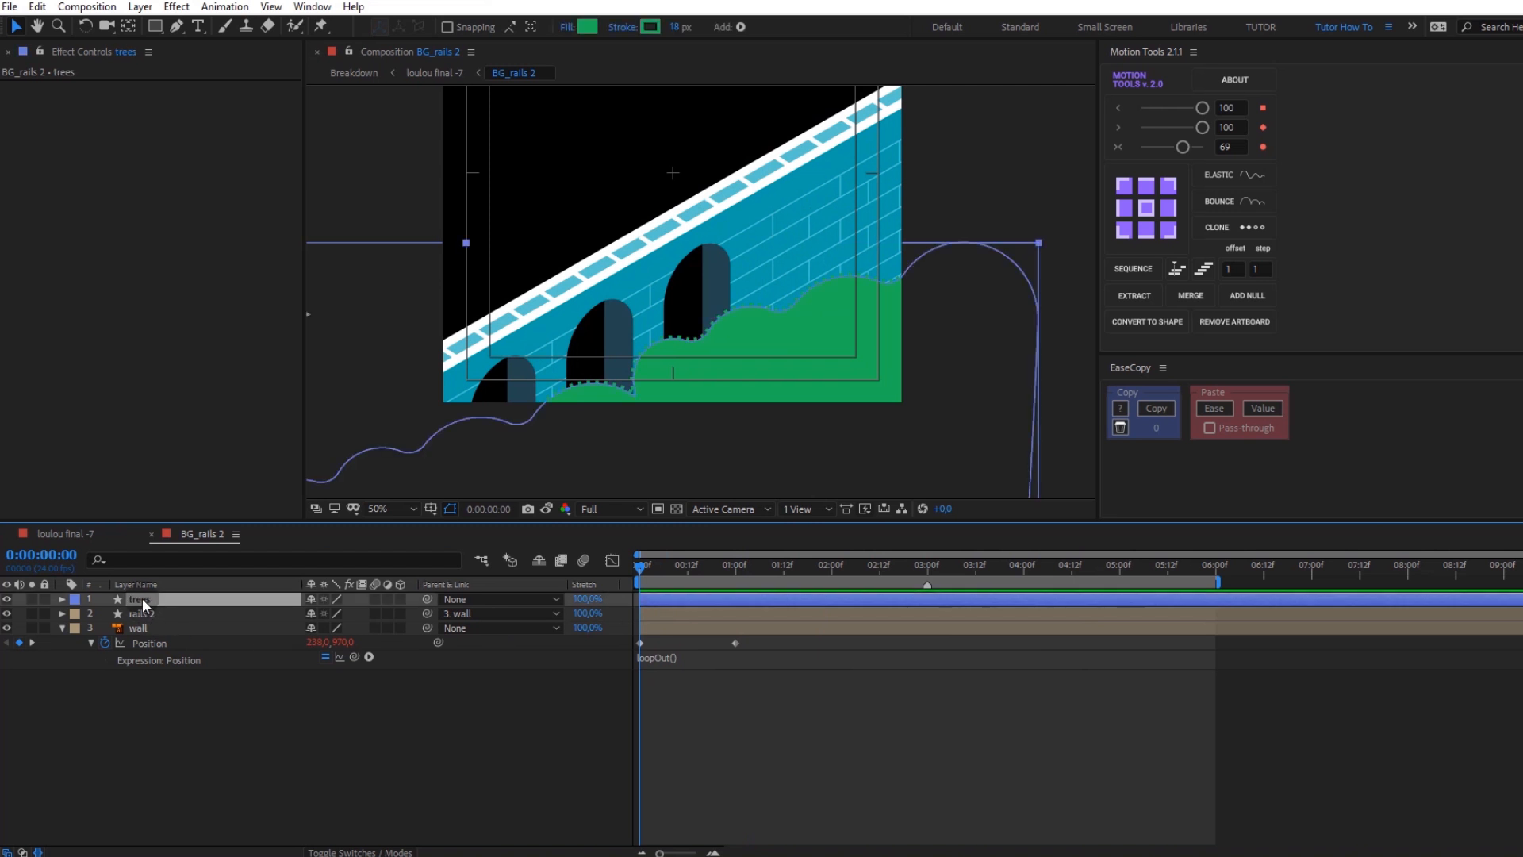
click(31, 599)
key(p)
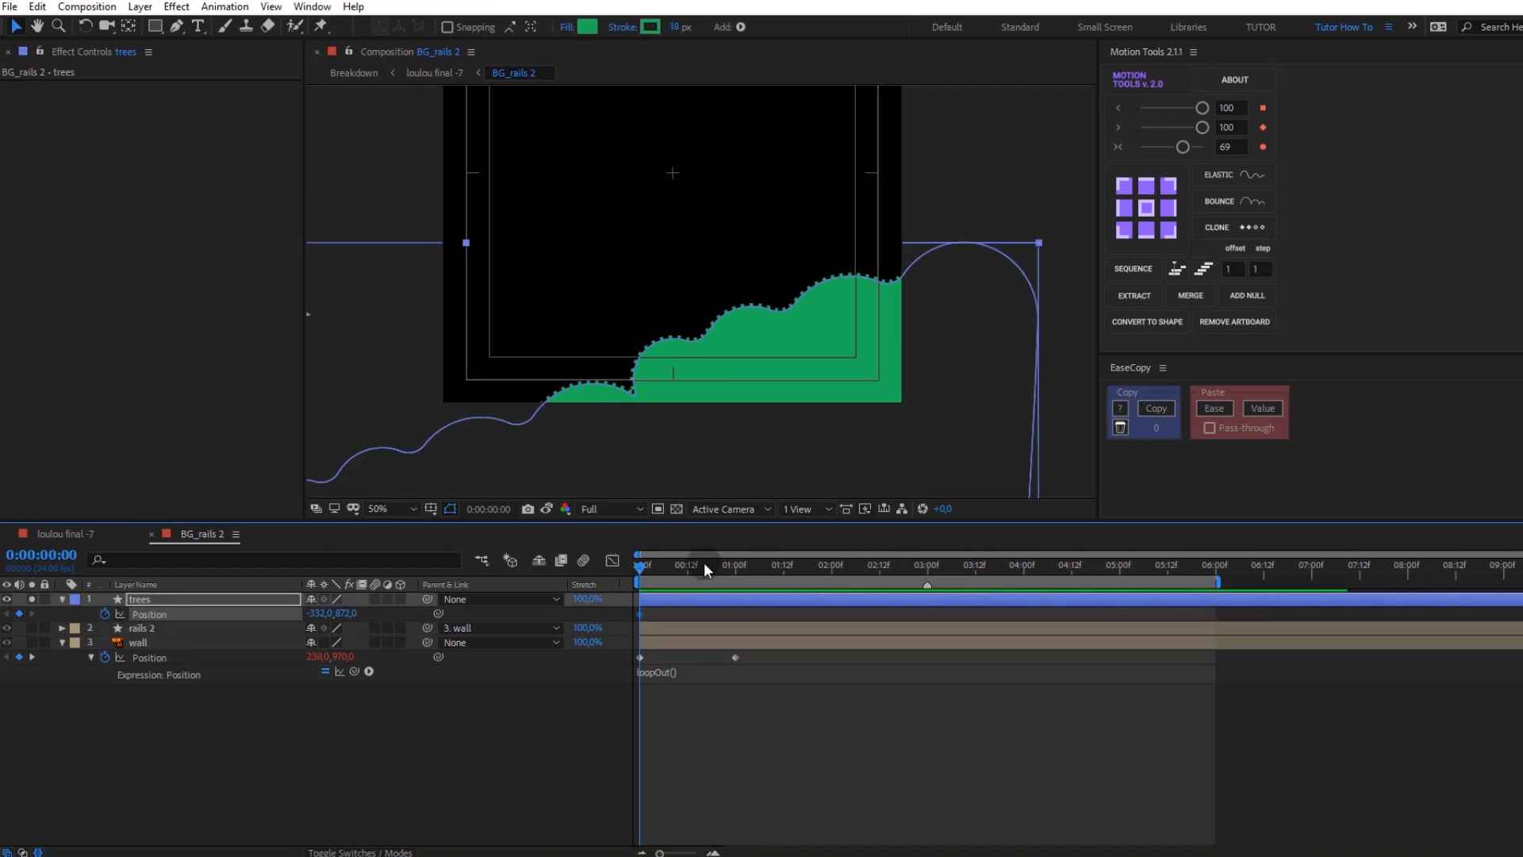
Step: At frame 18, move the trees up the slope to about 624, 528 and take a snapshot of the first frame
click(710, 568)
drag(696, 411, 1095, 258)
click(637, 568)
click(527, 511)
click(713, 568)
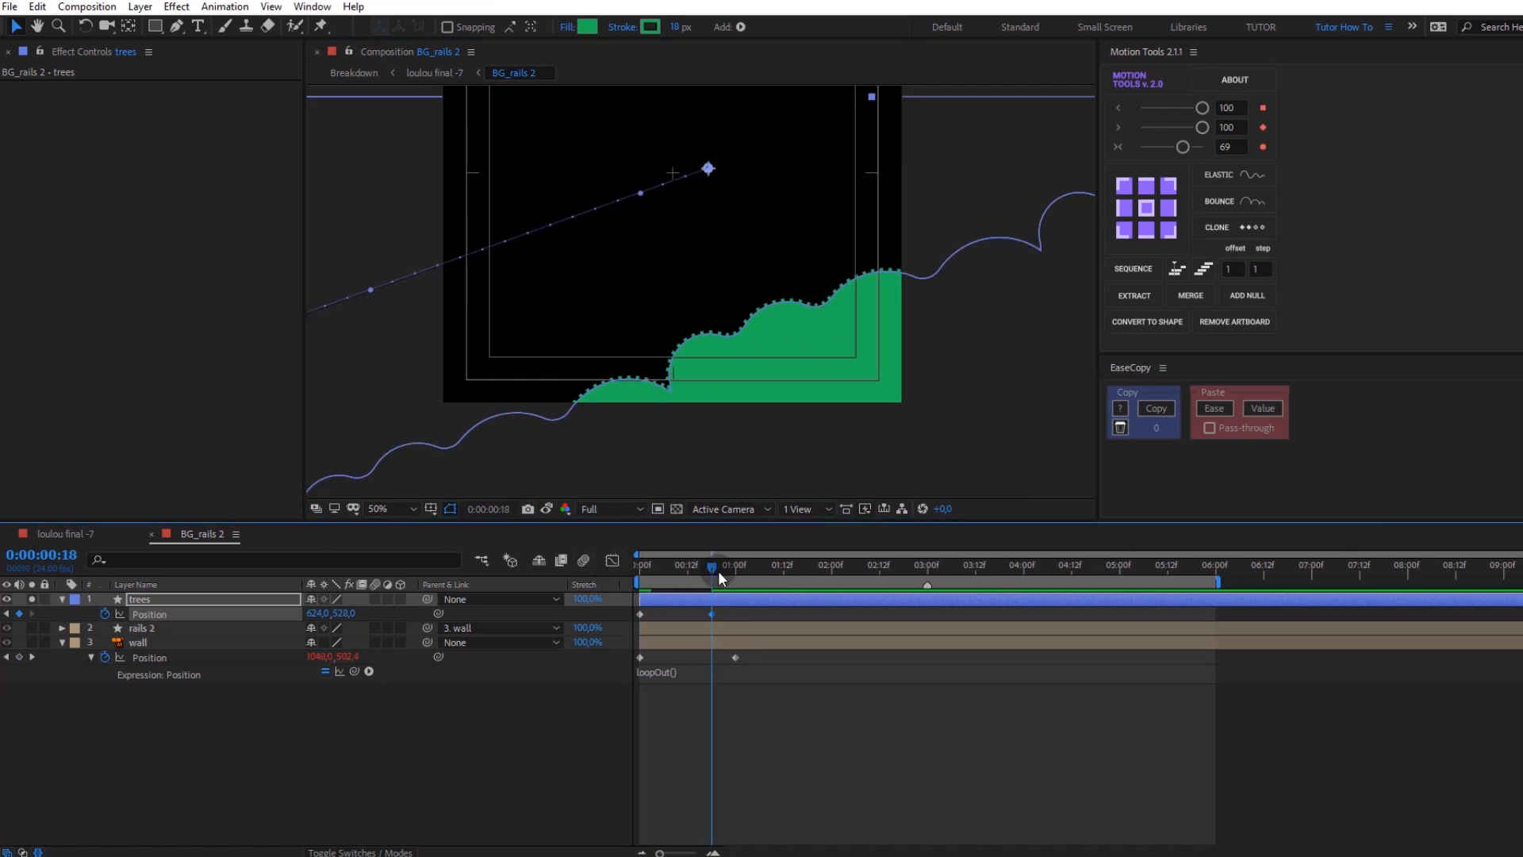
Step: Shift the trees at frame 18 to about 554.5, 539, comparing the outline with the snapshot
drag(754, 379, 733, 384)
scroll(733, 384, up, 1)
key(space)
drag(668, 419, 707, 253)
scroll(707, 253, up, 1)
drag(707, 253, 681, 251)
click(547, 507)
key(Left)
key(Left)
key(Left)
key(Left)
key(Left)
key(Left)
key(Left)
key(Left)
key(Left)
key(Left)
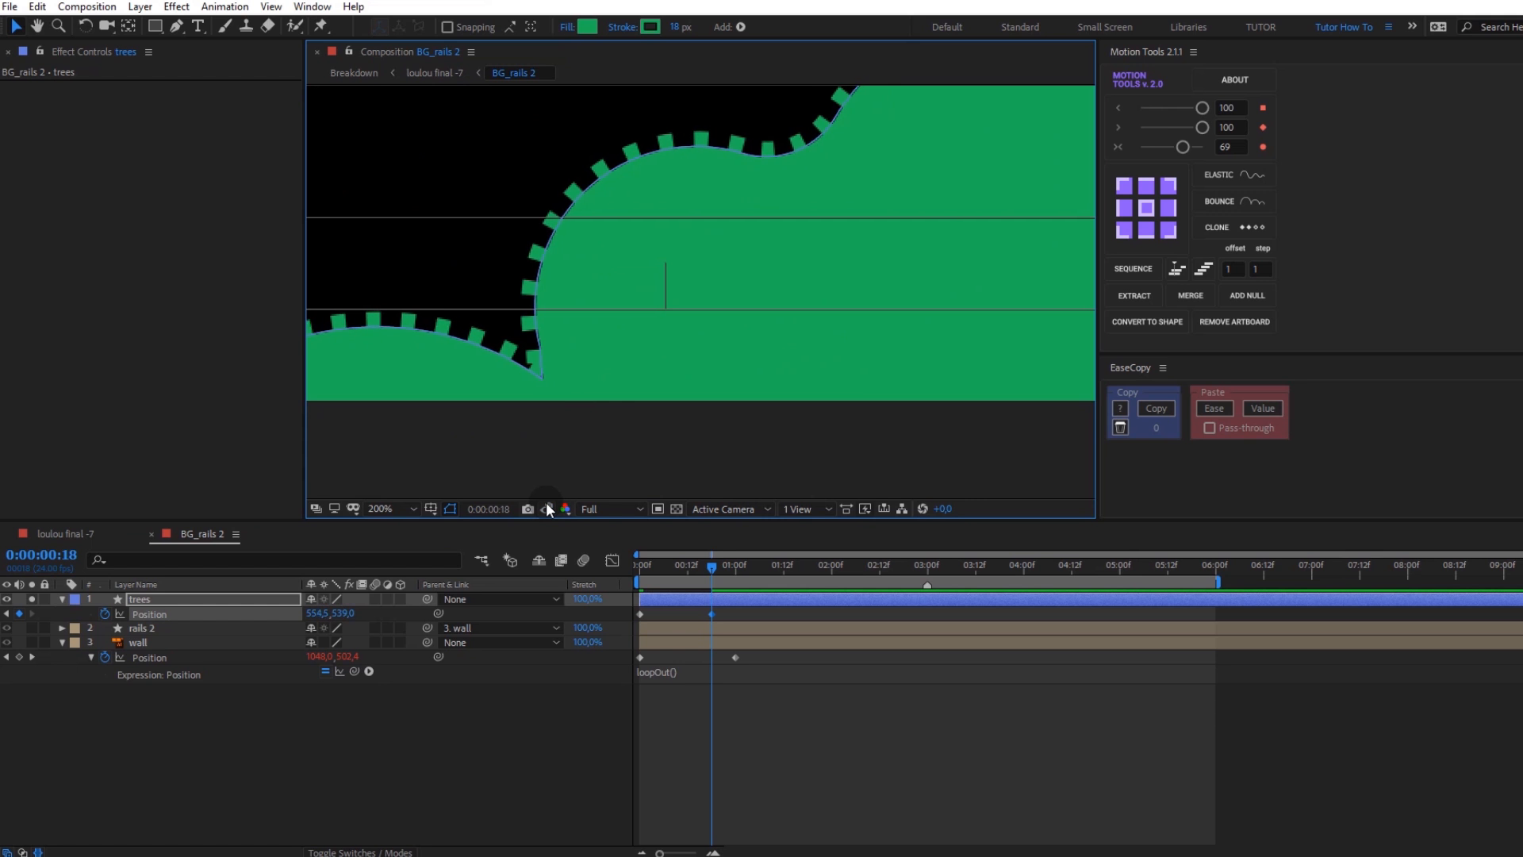
Step: Fine-tune the trees' Position at frame 18 to 539.5, 540 so the bumps match the first-frame snapshot
click(544, 510)
key(Left)
key(Left)
key(Left)
key(Left)
key(Left)
key(Left)
key(Left)
key(Left)
key(Left)
click(544, 510)
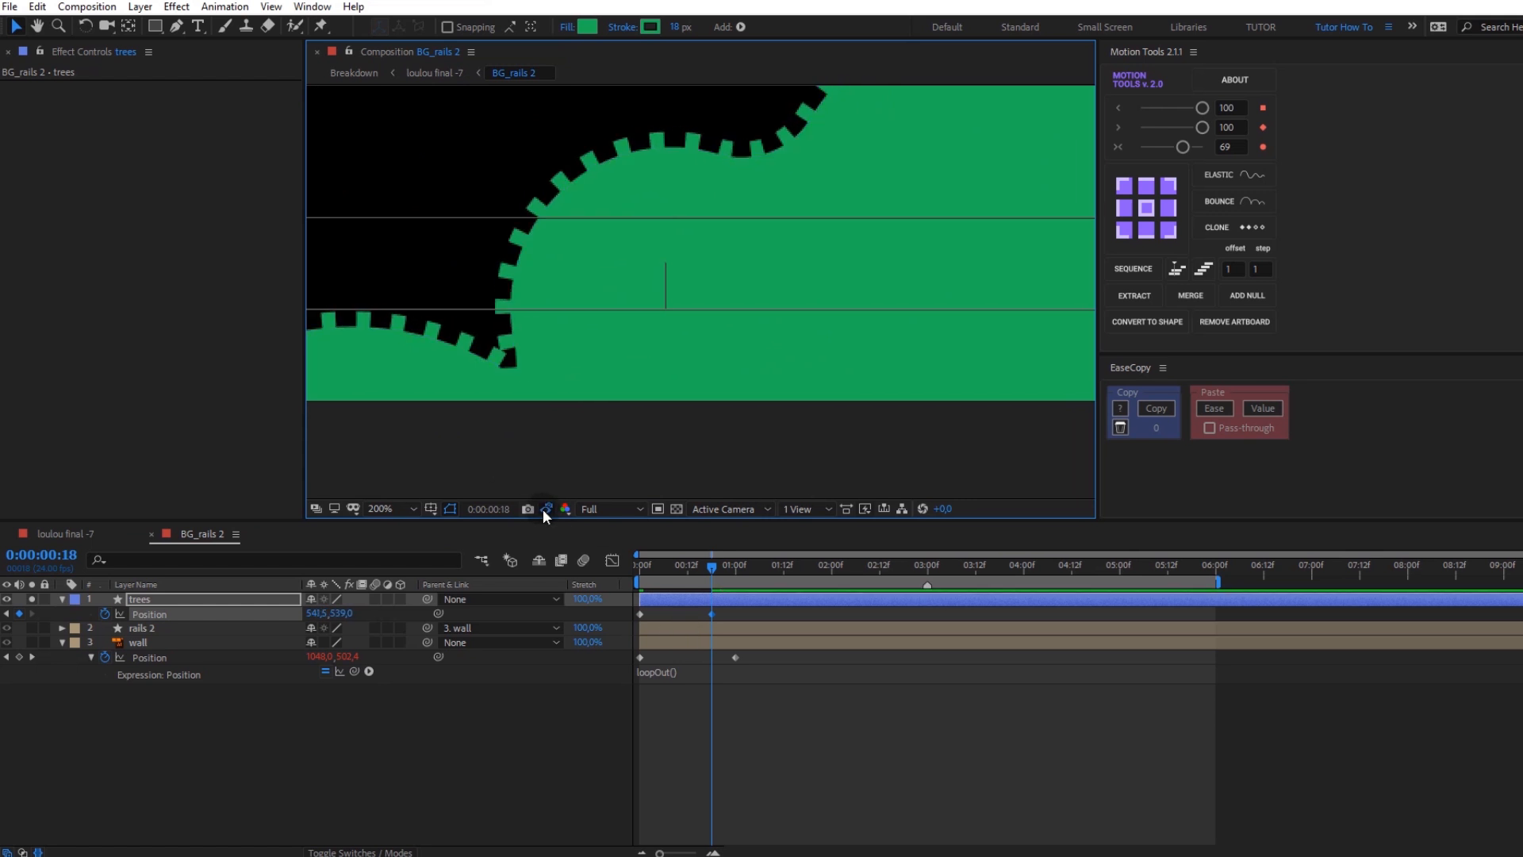
scroll(439, 510, down, 1)
drag(942, 286, 823, 392)
key(Left)
key(Left)
key(Down)
click(546, 506)
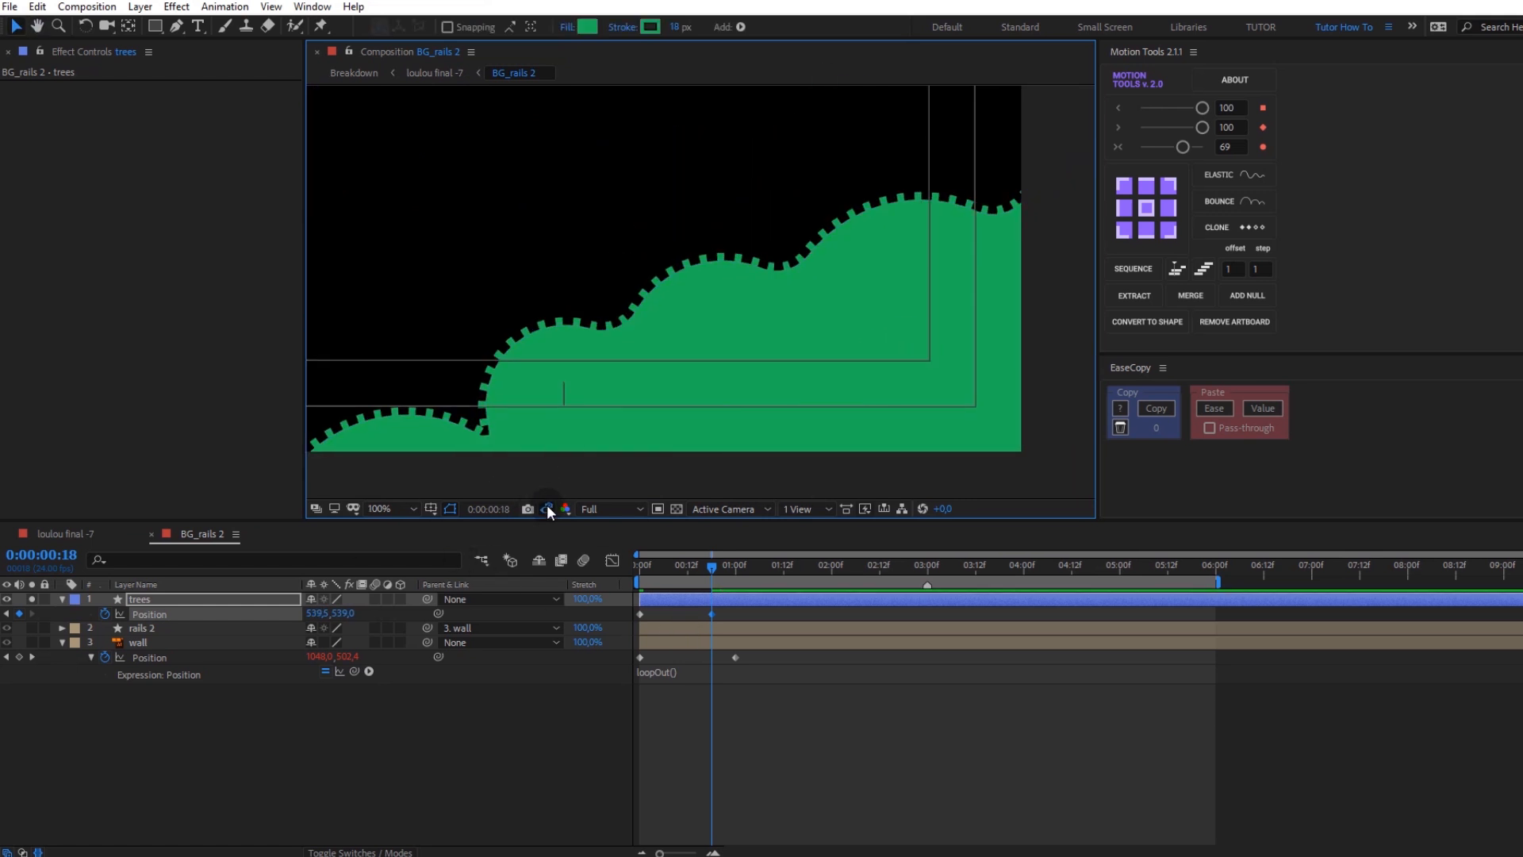
click(546, 506)
click(546, 506)
Step: Copy only the expression from the wall's Position and paste it onto the trees' Position
right_click(157, 661)
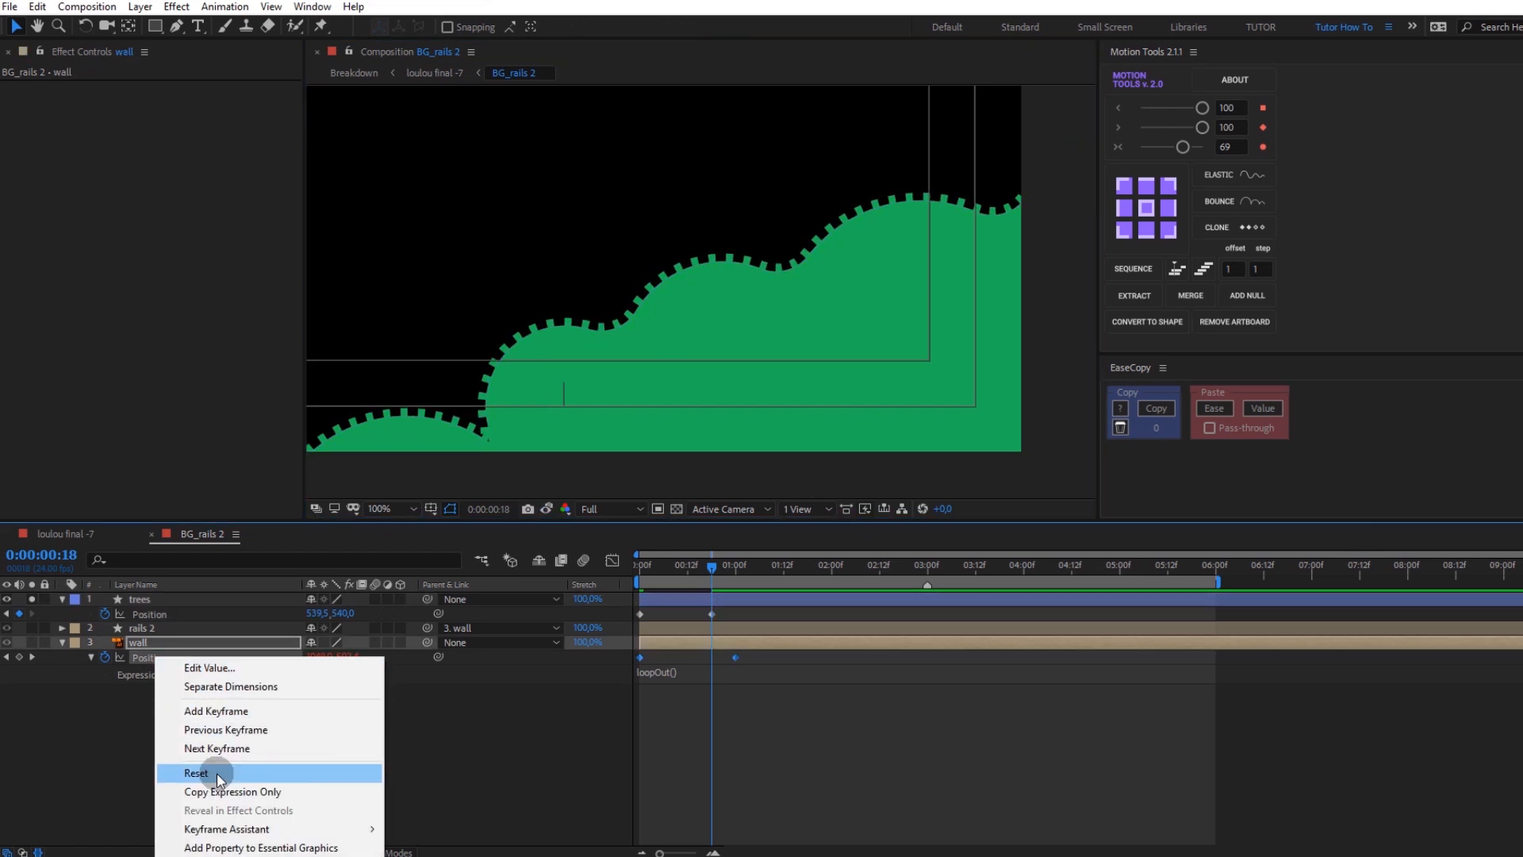
click(216, 774)
click(152, 614)
key(ctrl+v)
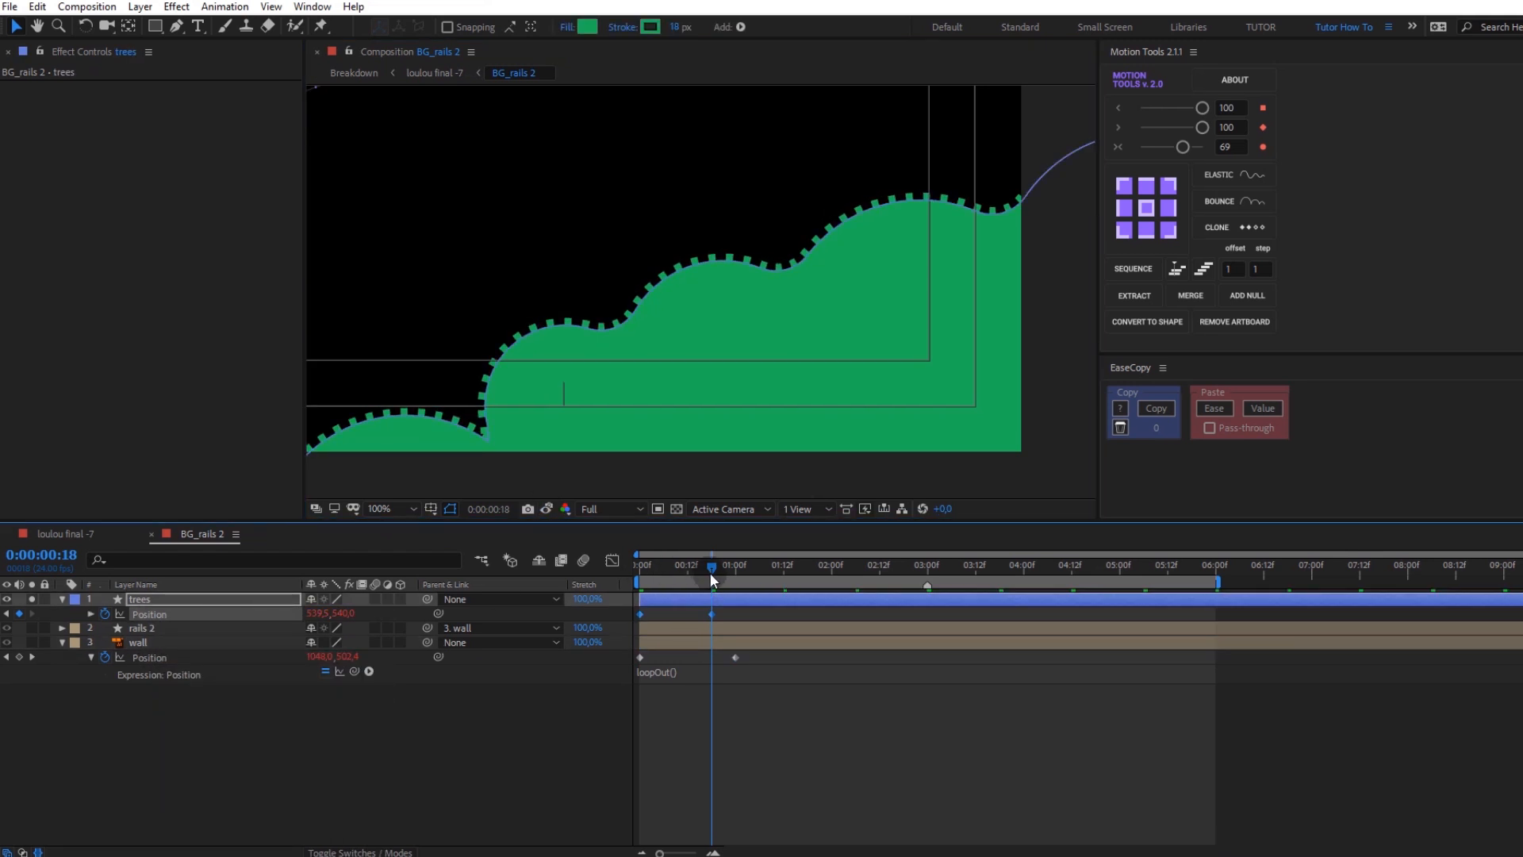
Step: Play back the trees' looping movement from the start of the composition
drag(712, 566, 638, 565)
scroll(736, 321, down, 1)
key(space)
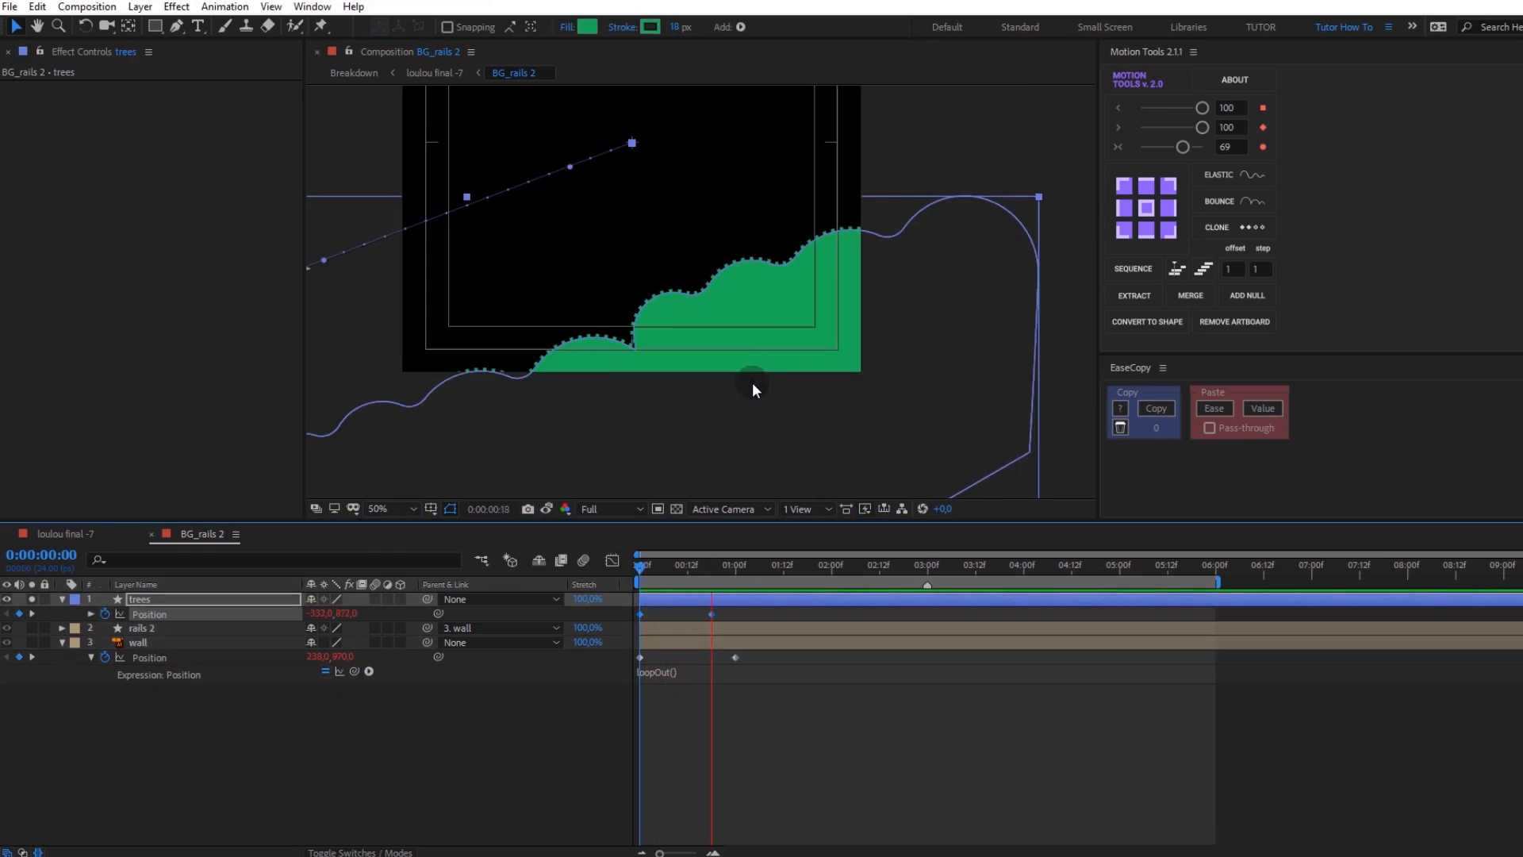
drag(737, 565, 555, 578)
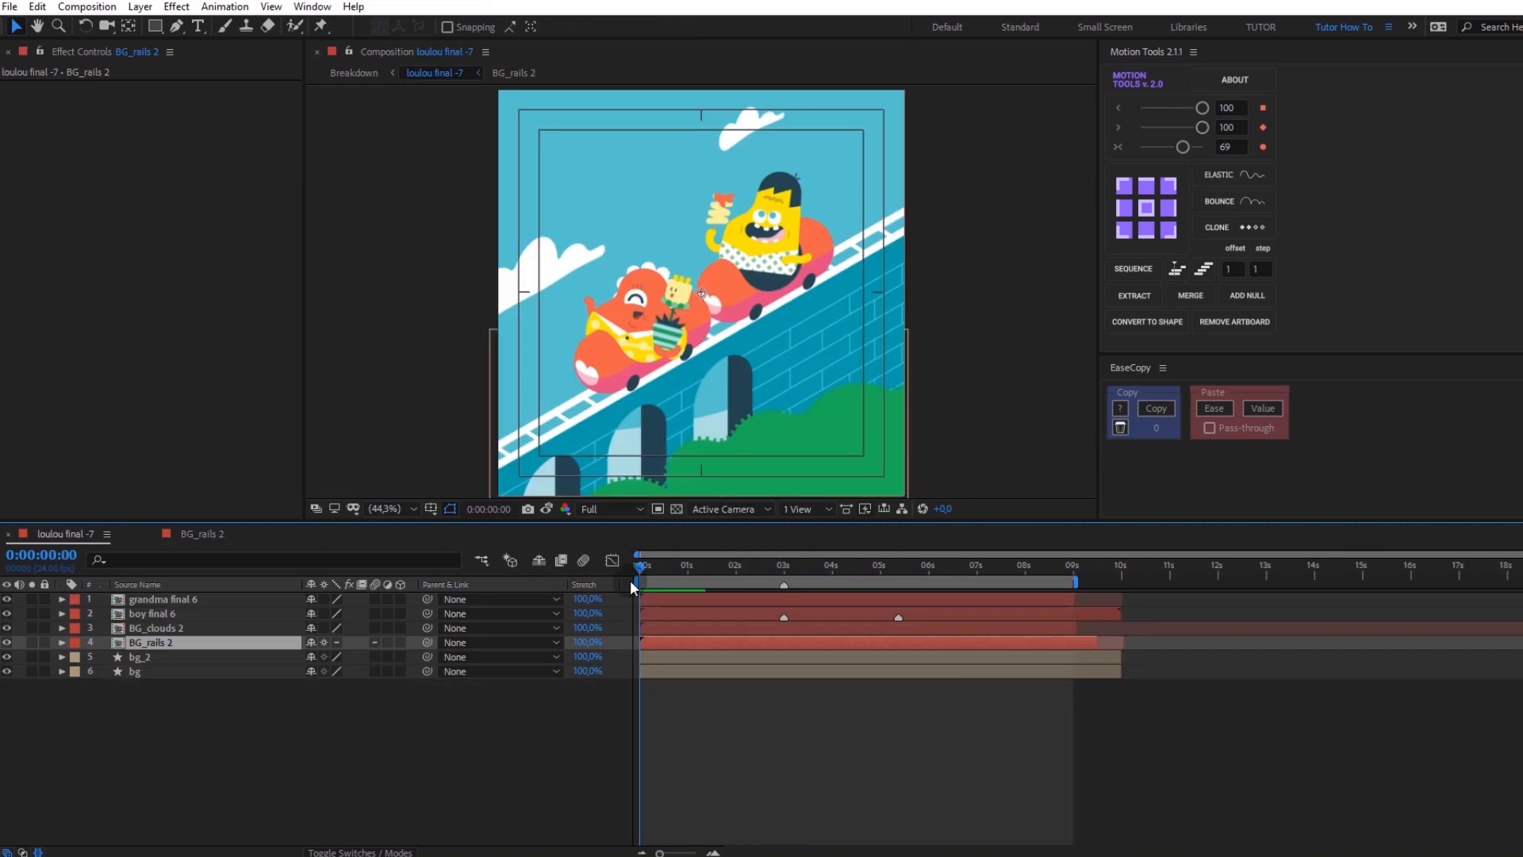
Step: In the BG_clouds 2 composition, keyframe the clouds' Position at 0 seconds and move them to about 564, 580 at 3 seconds
double_click(157, 627)
click(788, 569)
drag(788, 570, 802, 569)
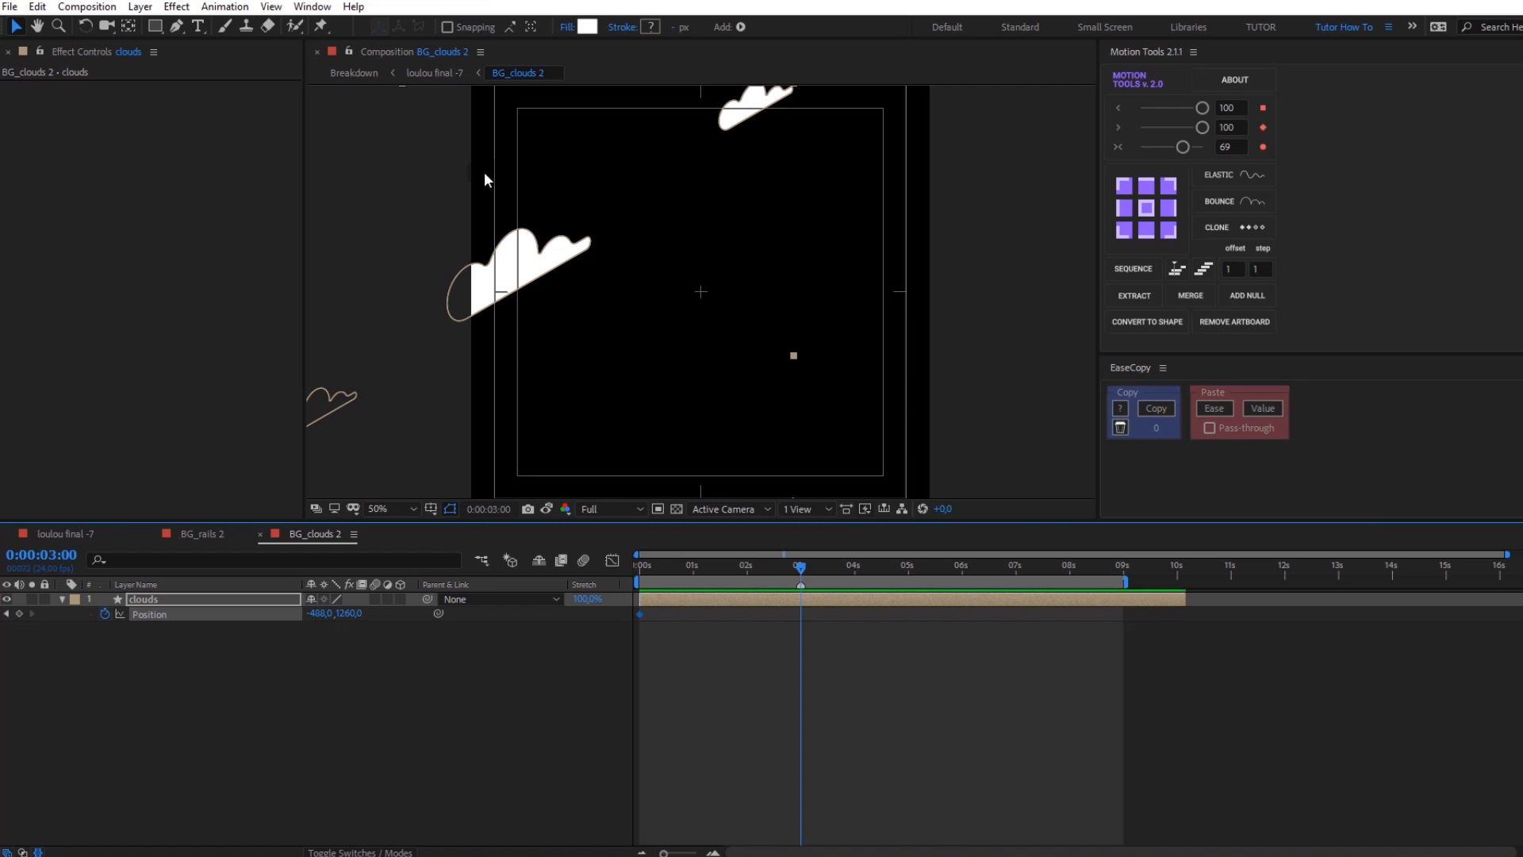
scroll(608, 257, down, 2)
drag(438, 403, 660, 256)
scroll(673, 274, up, 2)
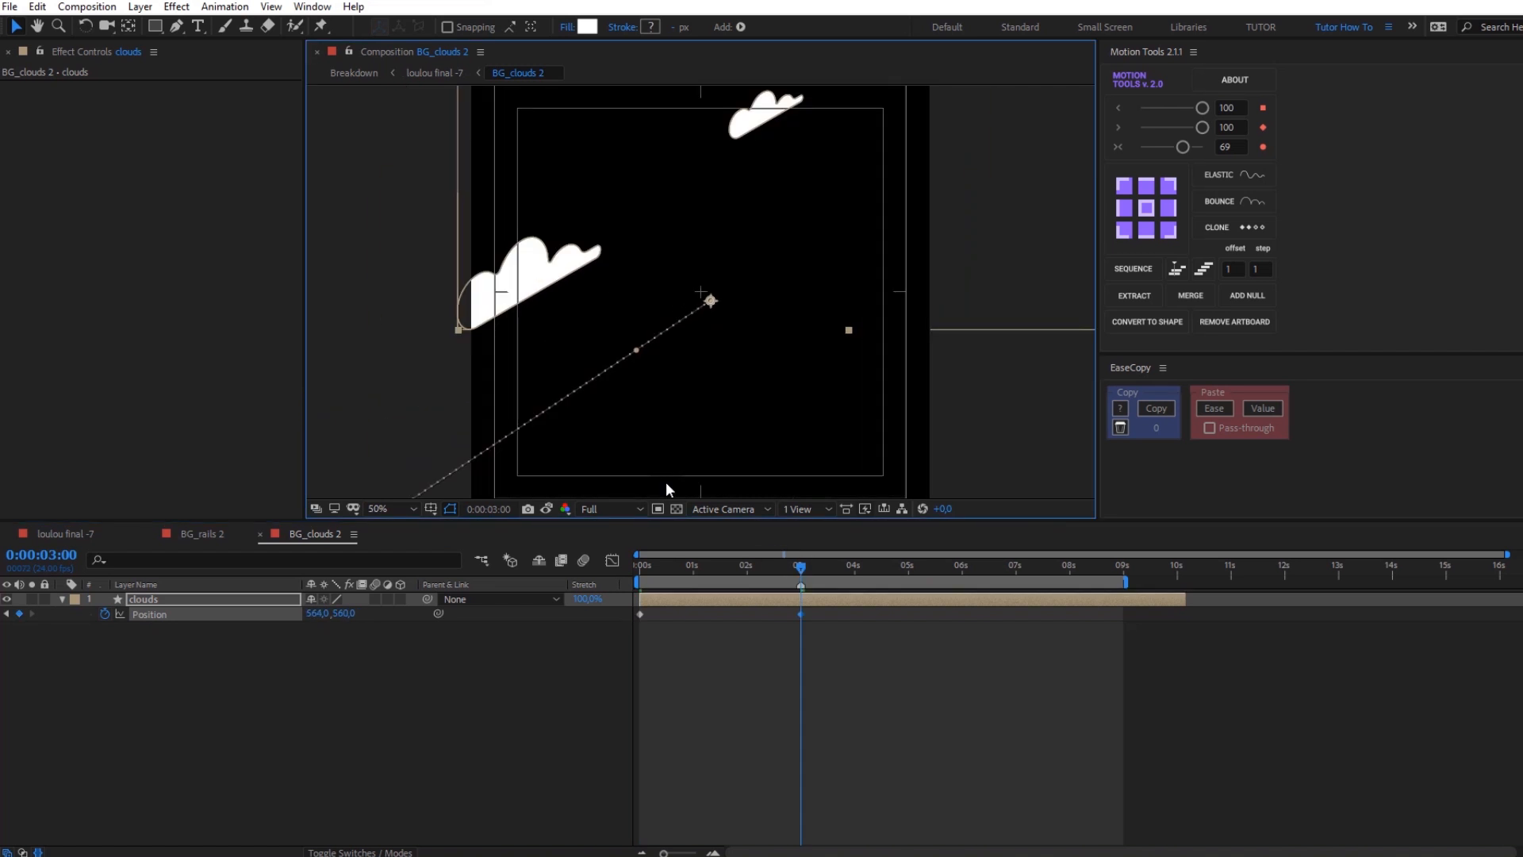
Step: Compare with a snapshot of the first frame and nudge the clouds at 3 seconds to Position 542, 540
click(639, 568)
click(801, 568)
click(548, 510)
key(Up)
key(Up)
key(Up)
key(Up)
key(Up)
key(Up)
key(Up)
key(Up)
key(Up)
key(Up)
key(Up)
key(Up)
key(Left)
key(Left)
key(Left)
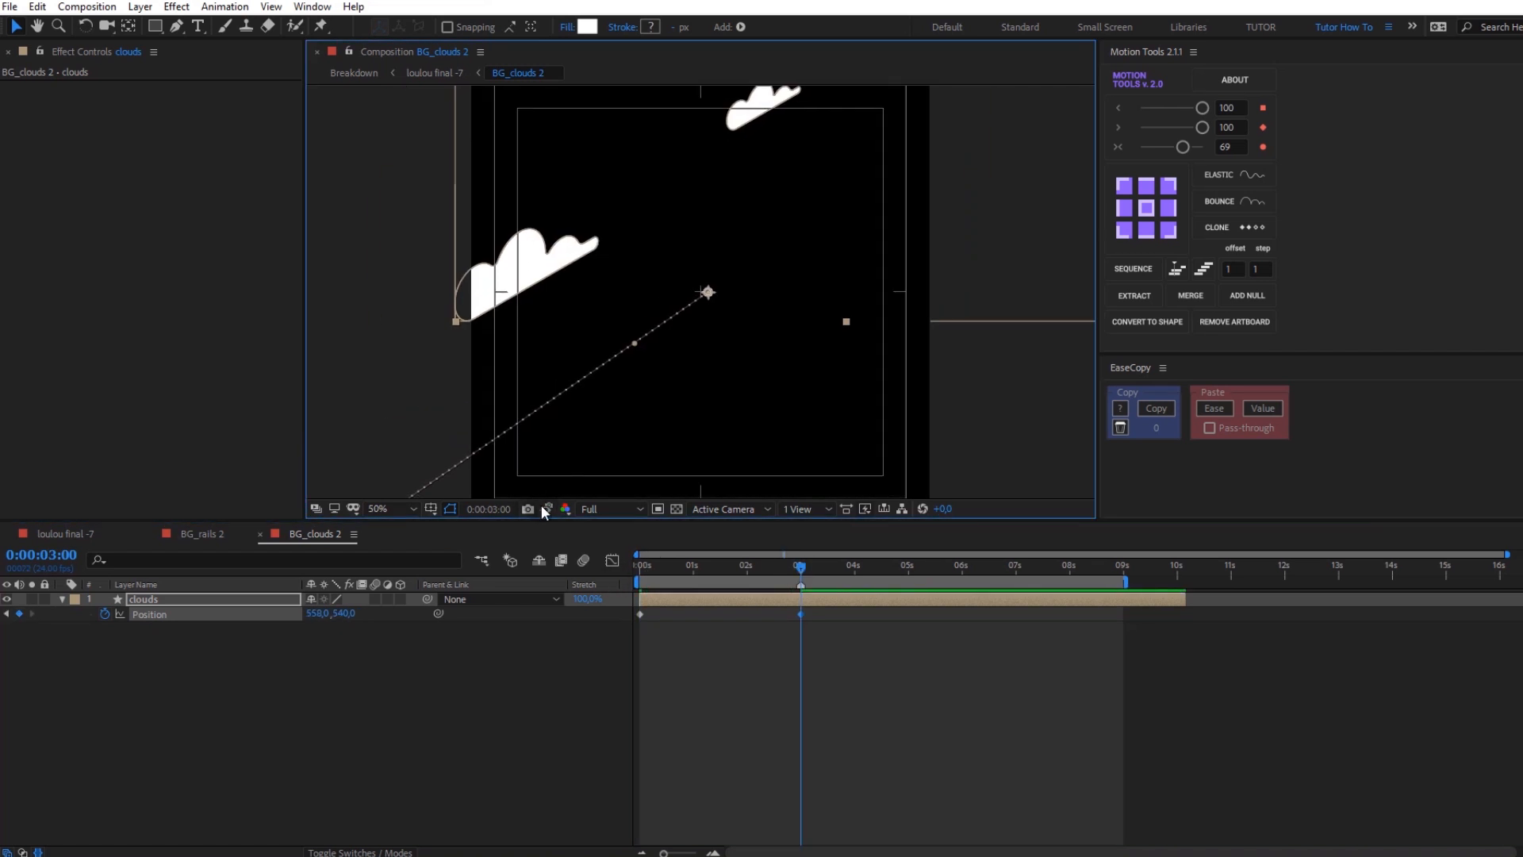
key(Left)
key(Left)
key(Left)
key(Left)
key(Left)
key(Left)
key(Left)
key(Left)
click(543, 508)
Step: Fine-tune the clouds' Position at 3 seconds to 540, 540, checking the cloud's edge against the snapshot up close
scroll(606, 210, up, 2)
drag(605, 208, 1077, 360)
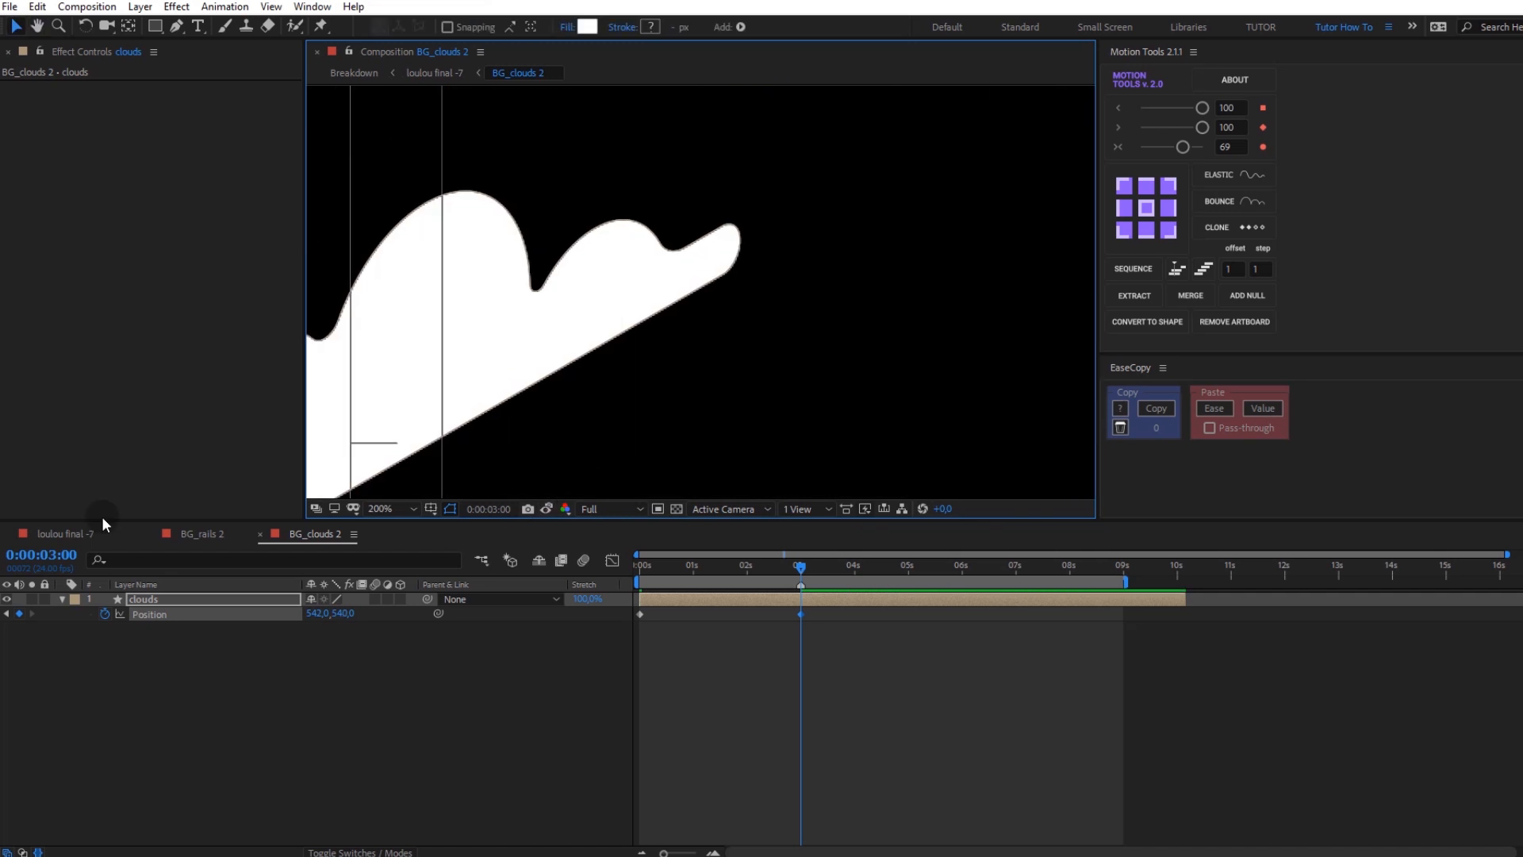
click(547, 509)
key(Left)
key(Left)
key(Left)
key(Left)
click(547, 509)
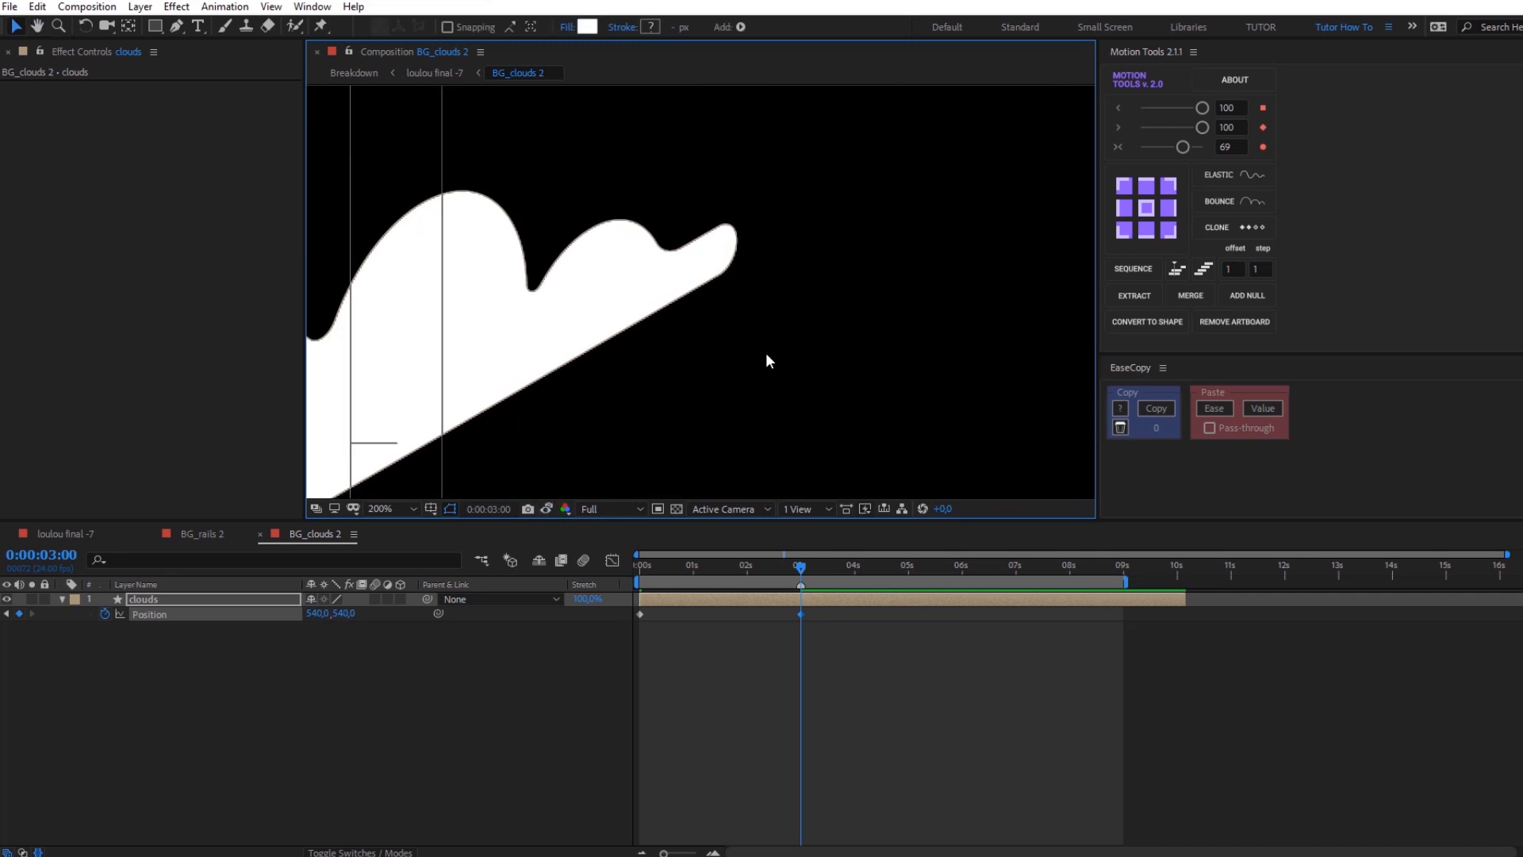
Step: Add the expression loopOut() to the clouds' Position and play back the loop
key(comma)
alt+click(107, 616)
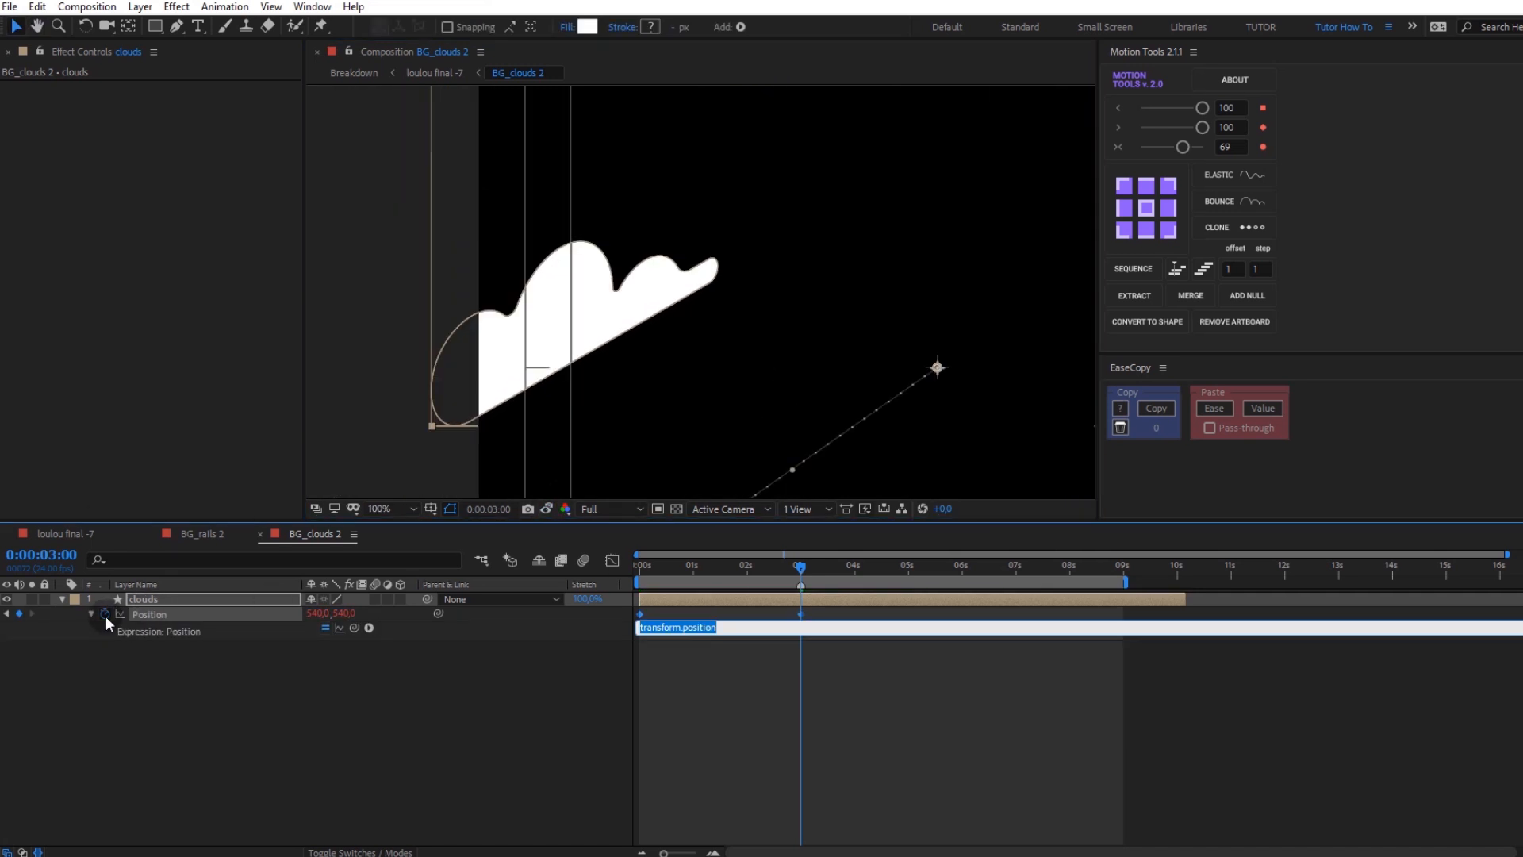
text(loopOut()
click(568, 714)
key(space)
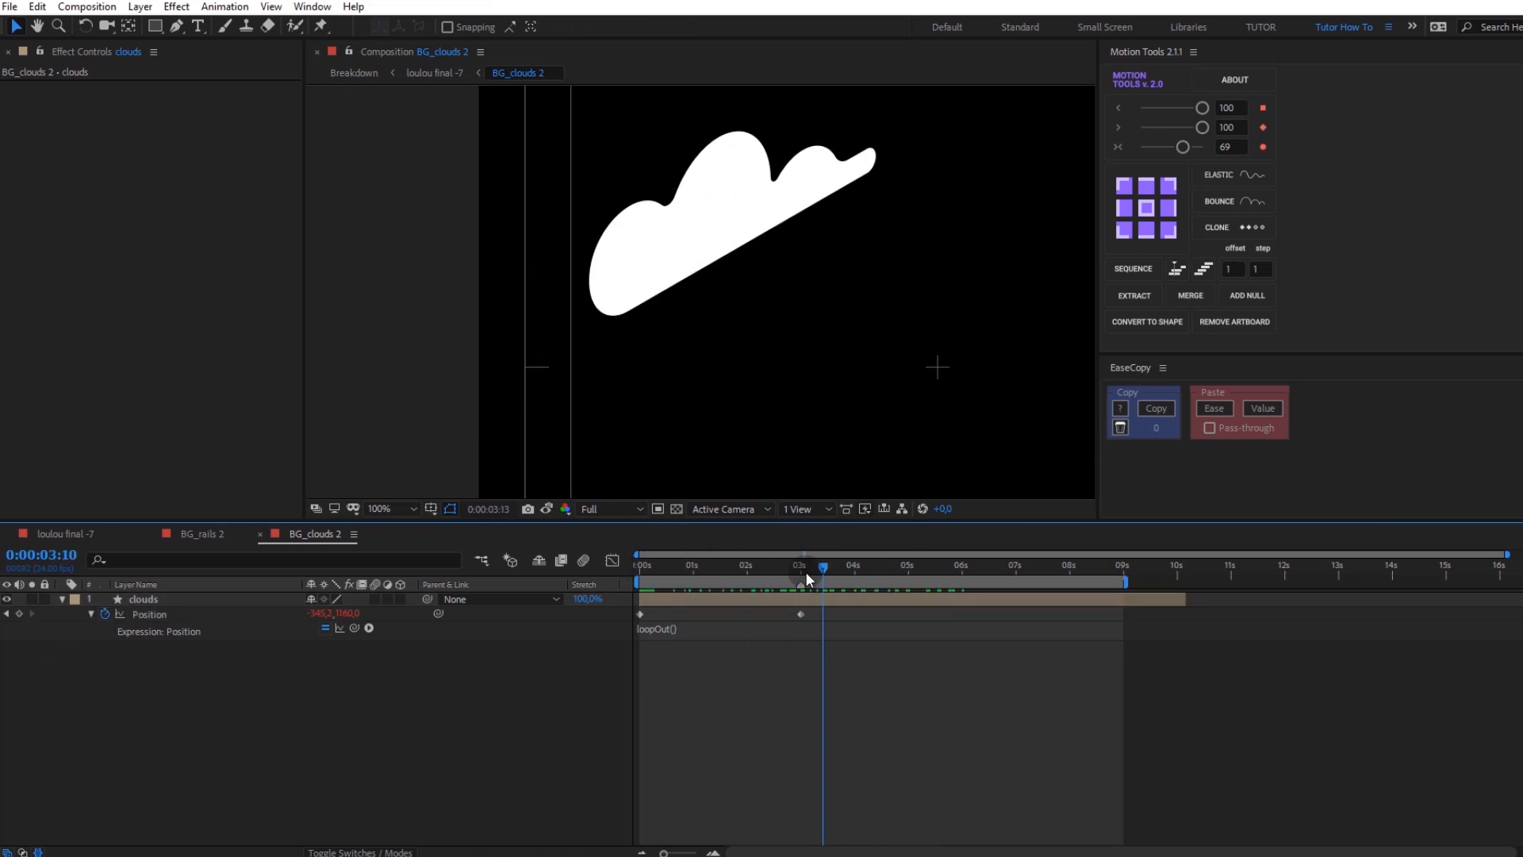
drag(980, 612, 619, 596)
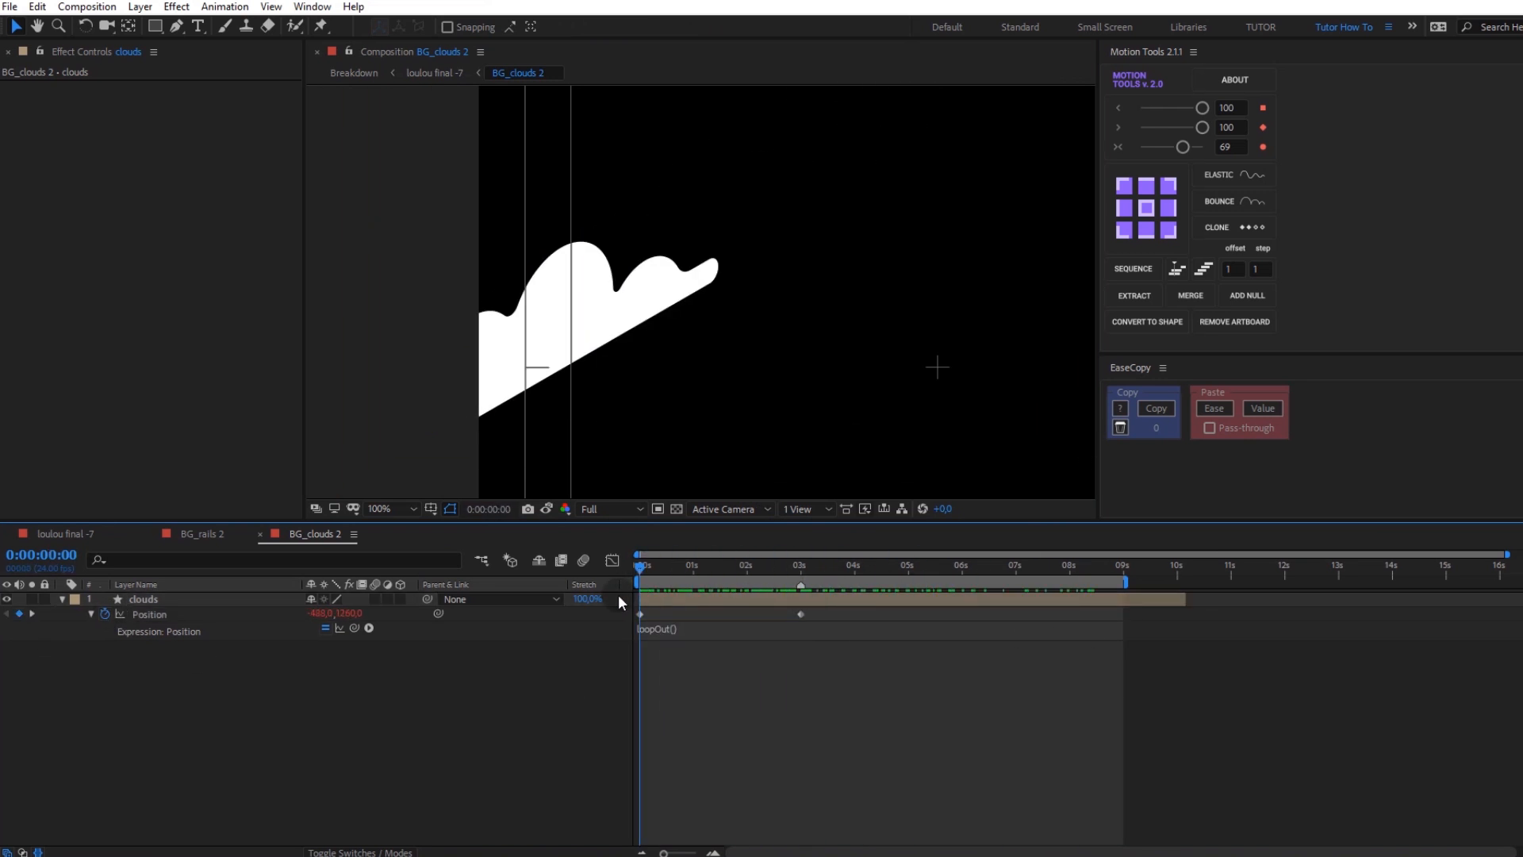
Step: Apply the Ripple effect to the clouds layer
click(169, 600)
key(ctrl+space)
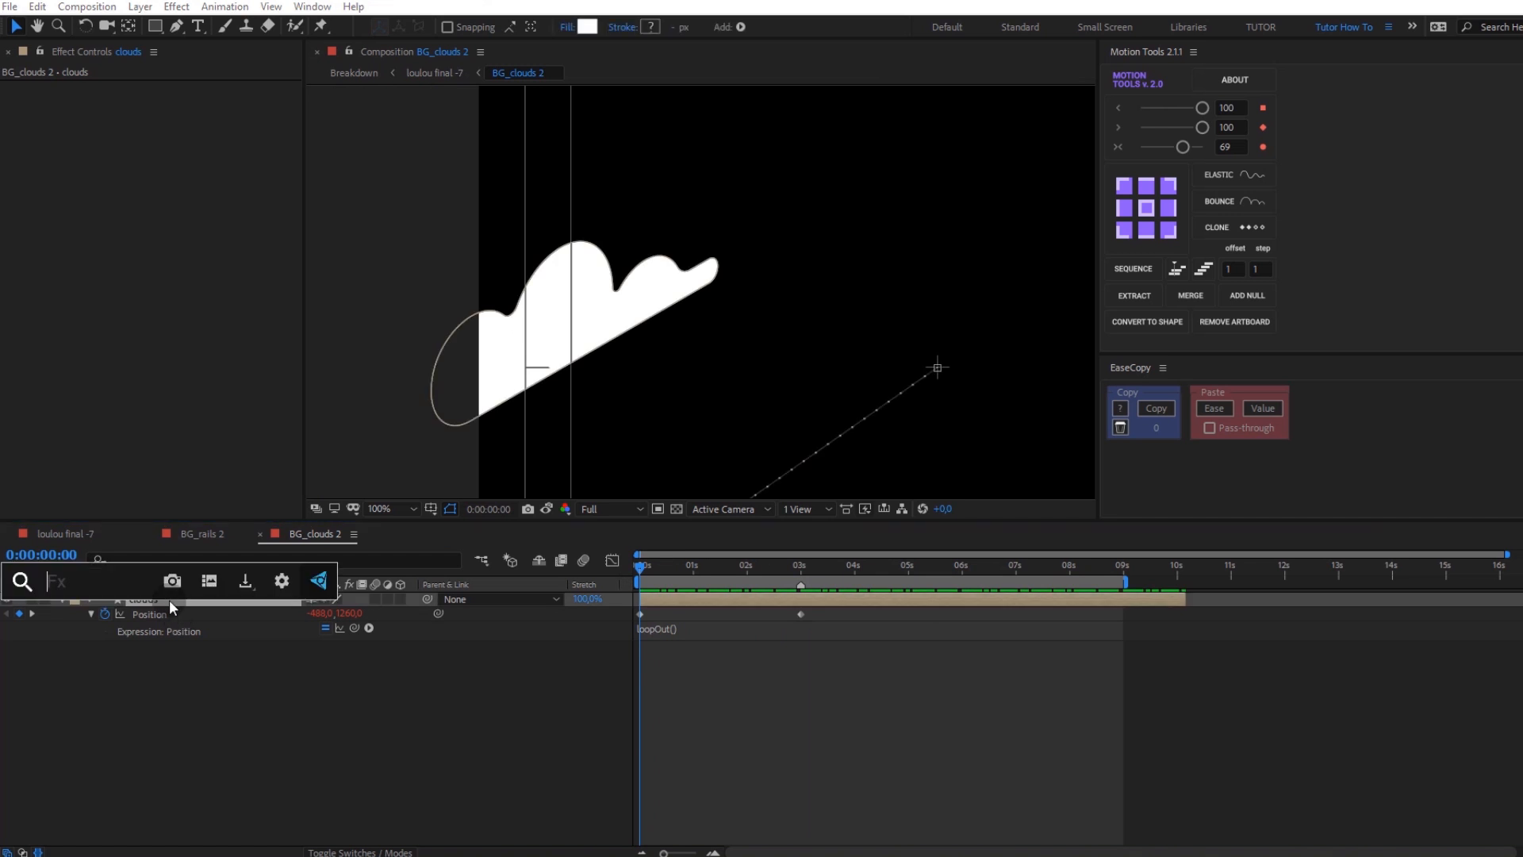
text(rip)
key(Return)
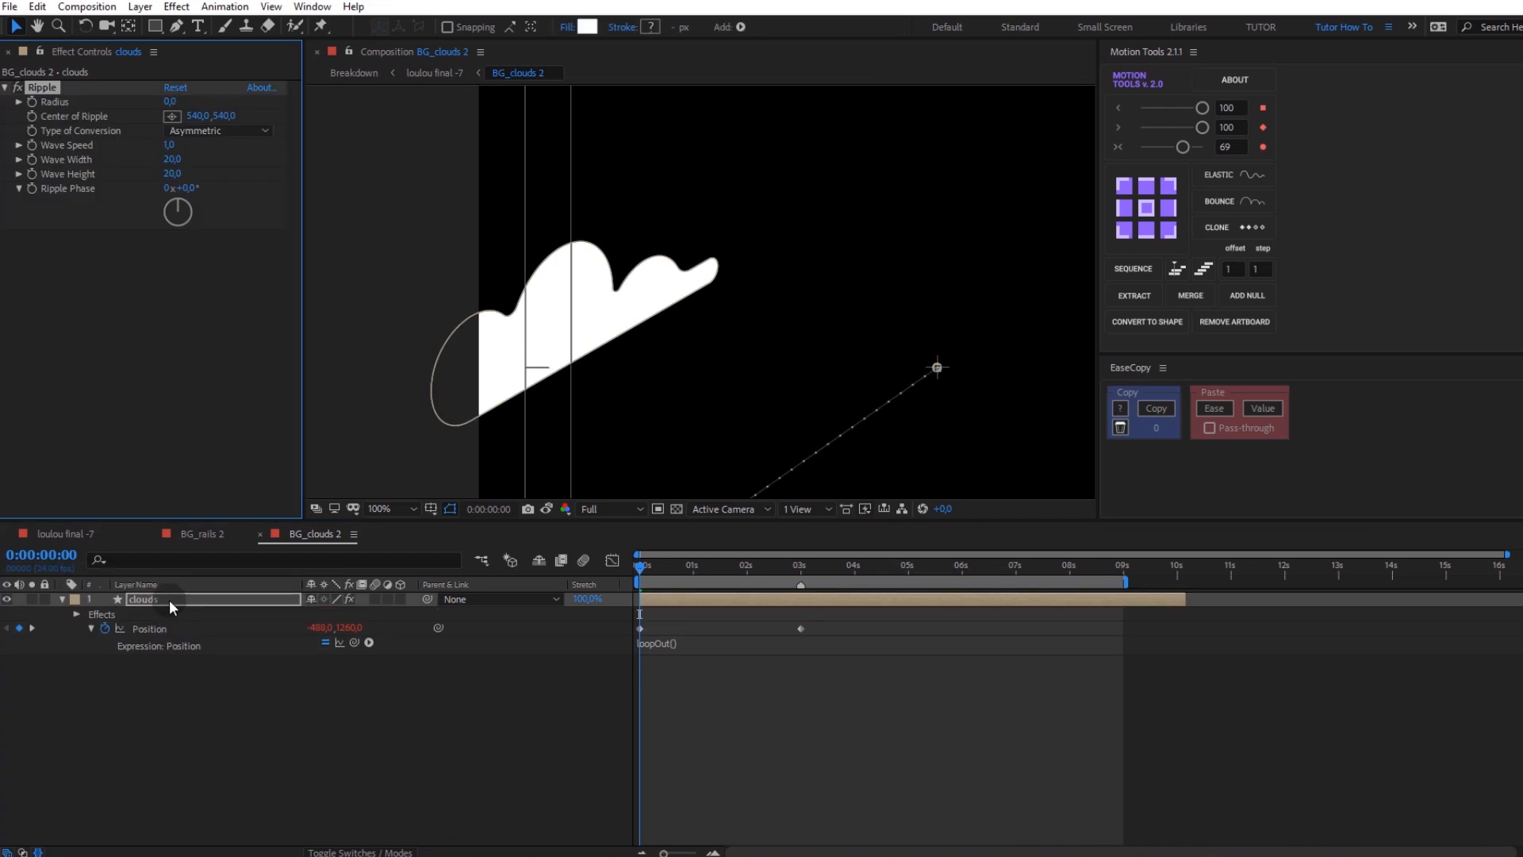
Step: Place the center of the ripple at about 824, 0, above the upper cloud
key(comma)
key(comma)
key(comma)
key(comma)
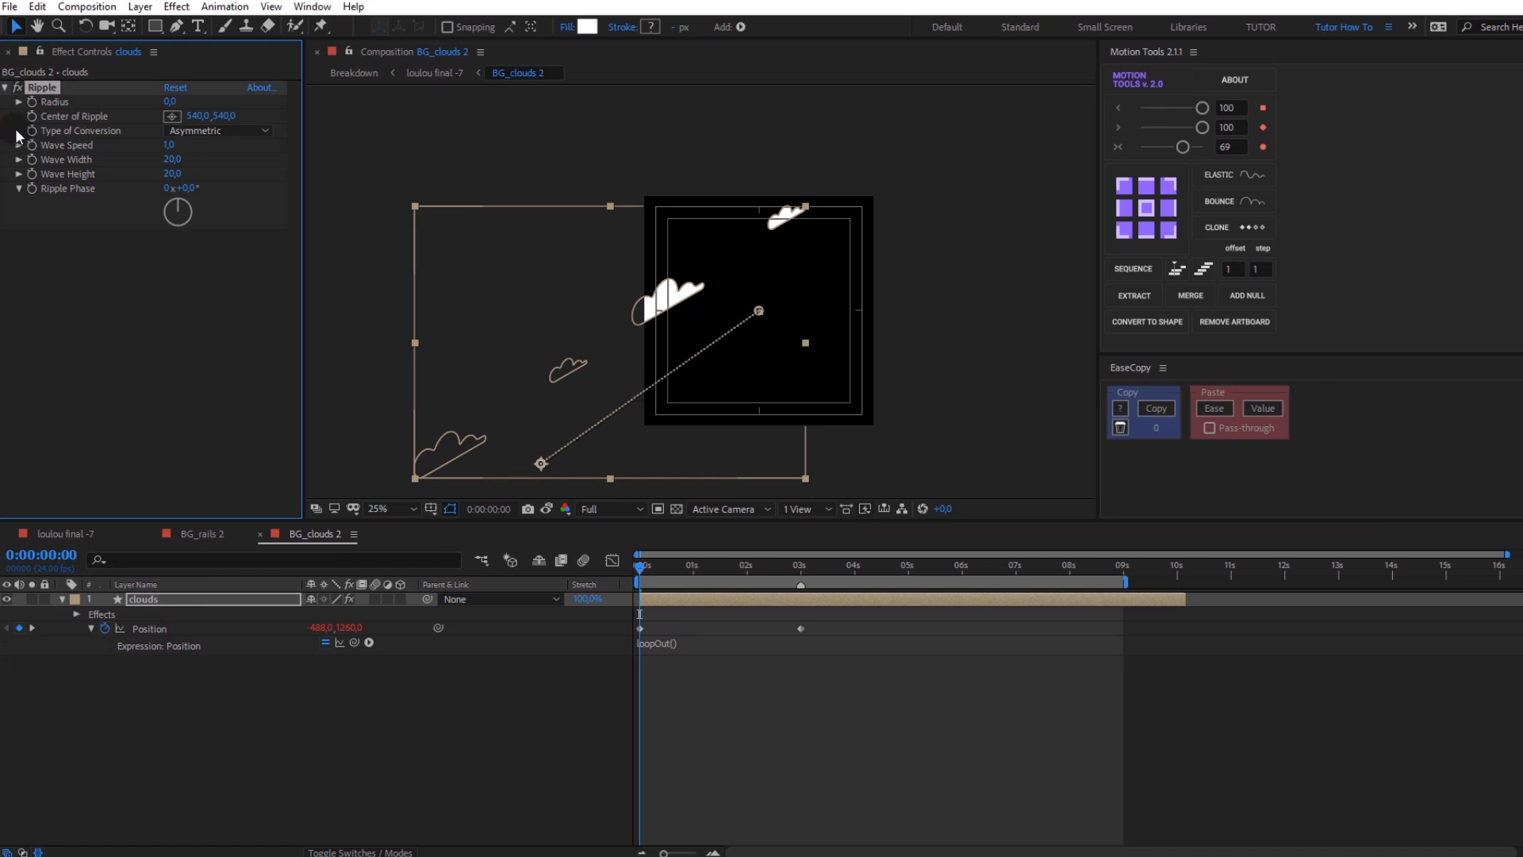
click(818, 196)
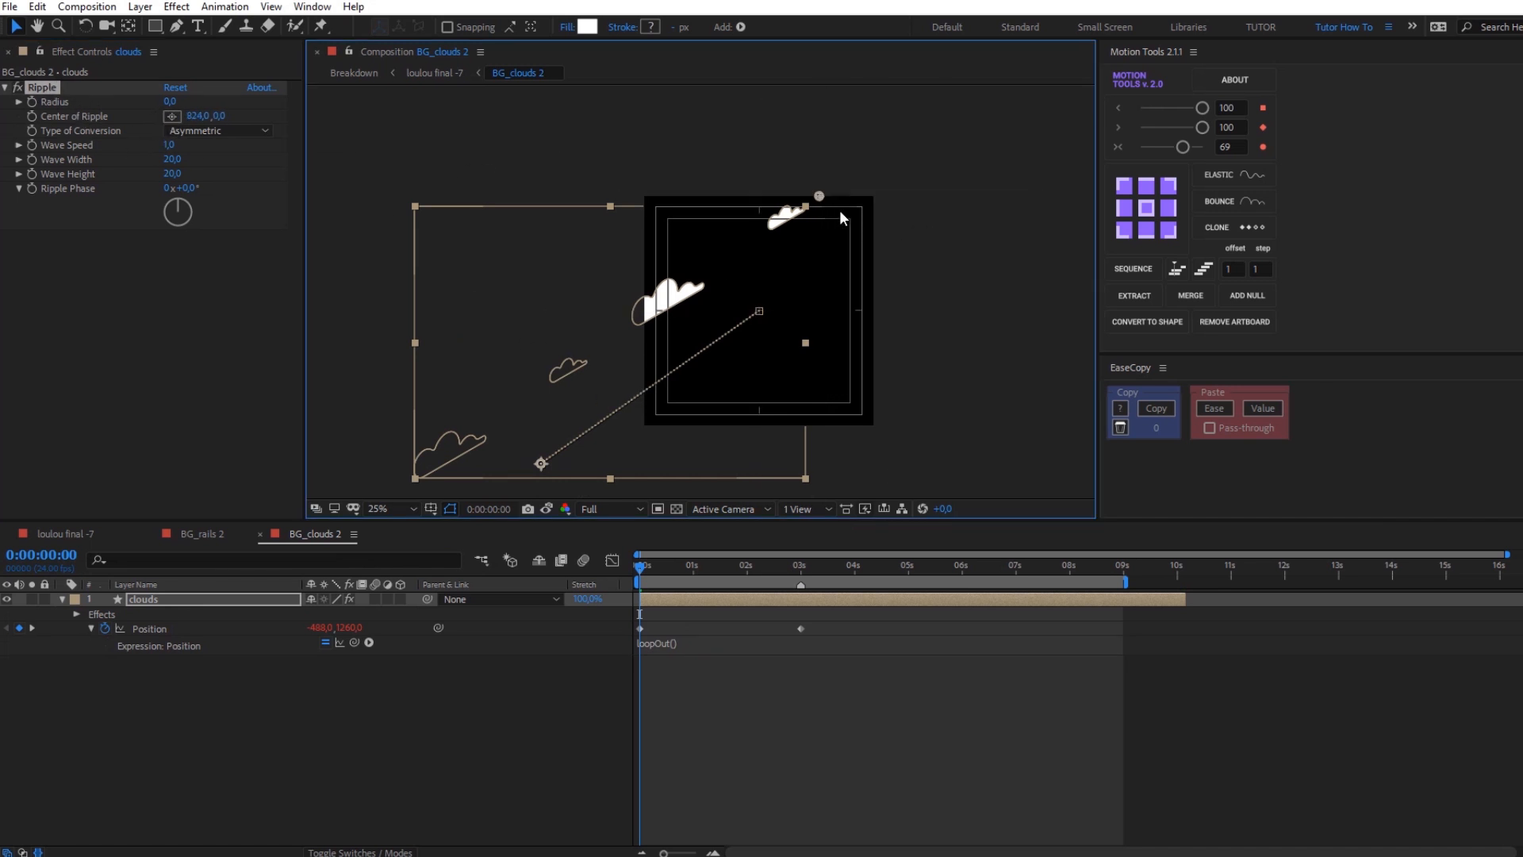
Step: Set the Ripple effect's Radius to 100, Wave Width to 100 and Wave Height to 12, and preview the clouds
drag(171, 100, 195, 100)
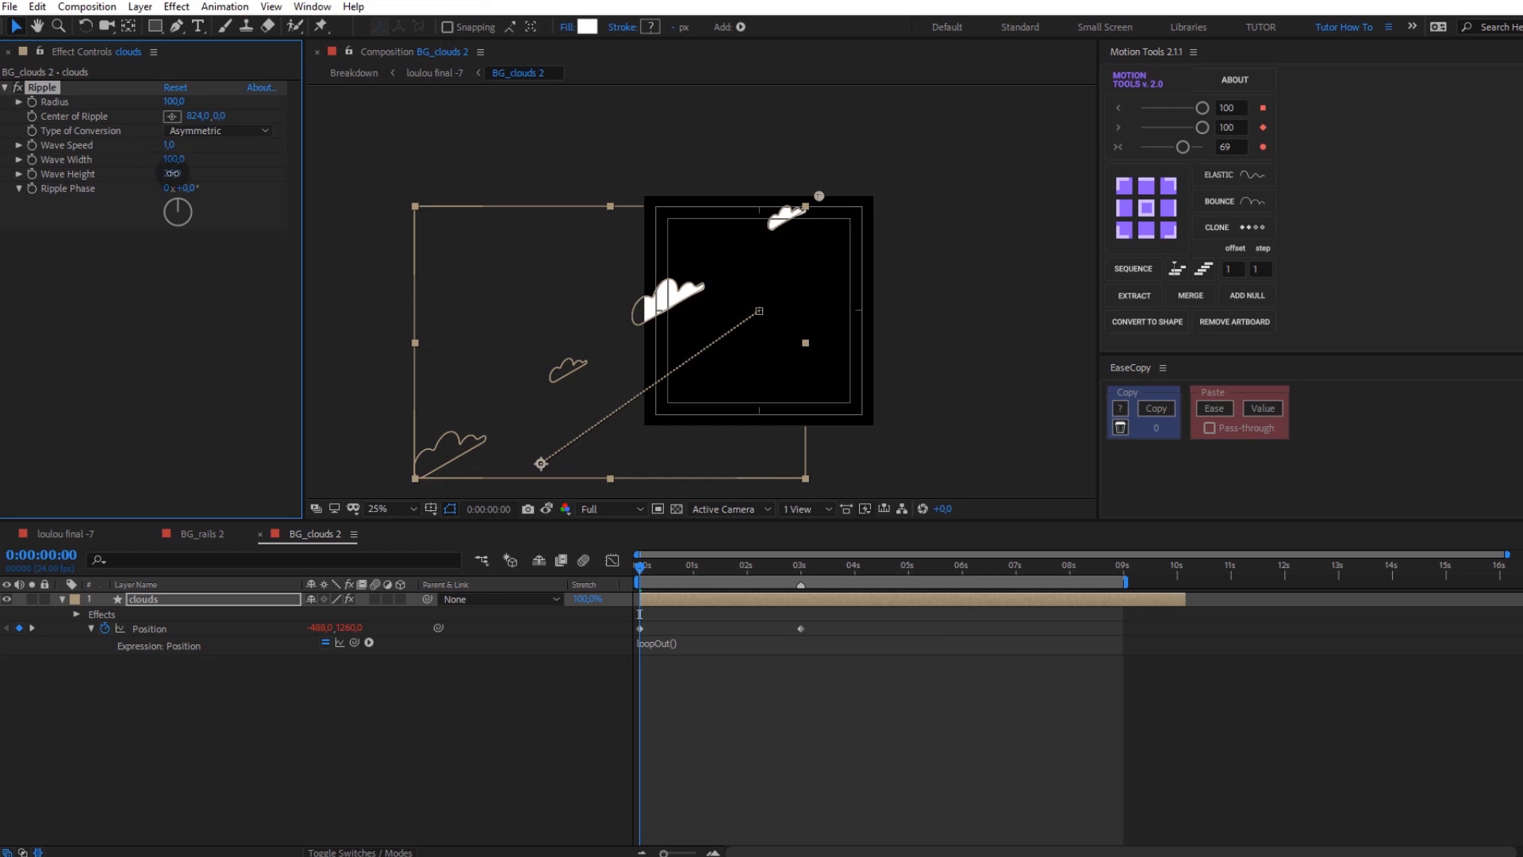
drag(169, 174, 166, 174)
click(220, 165)
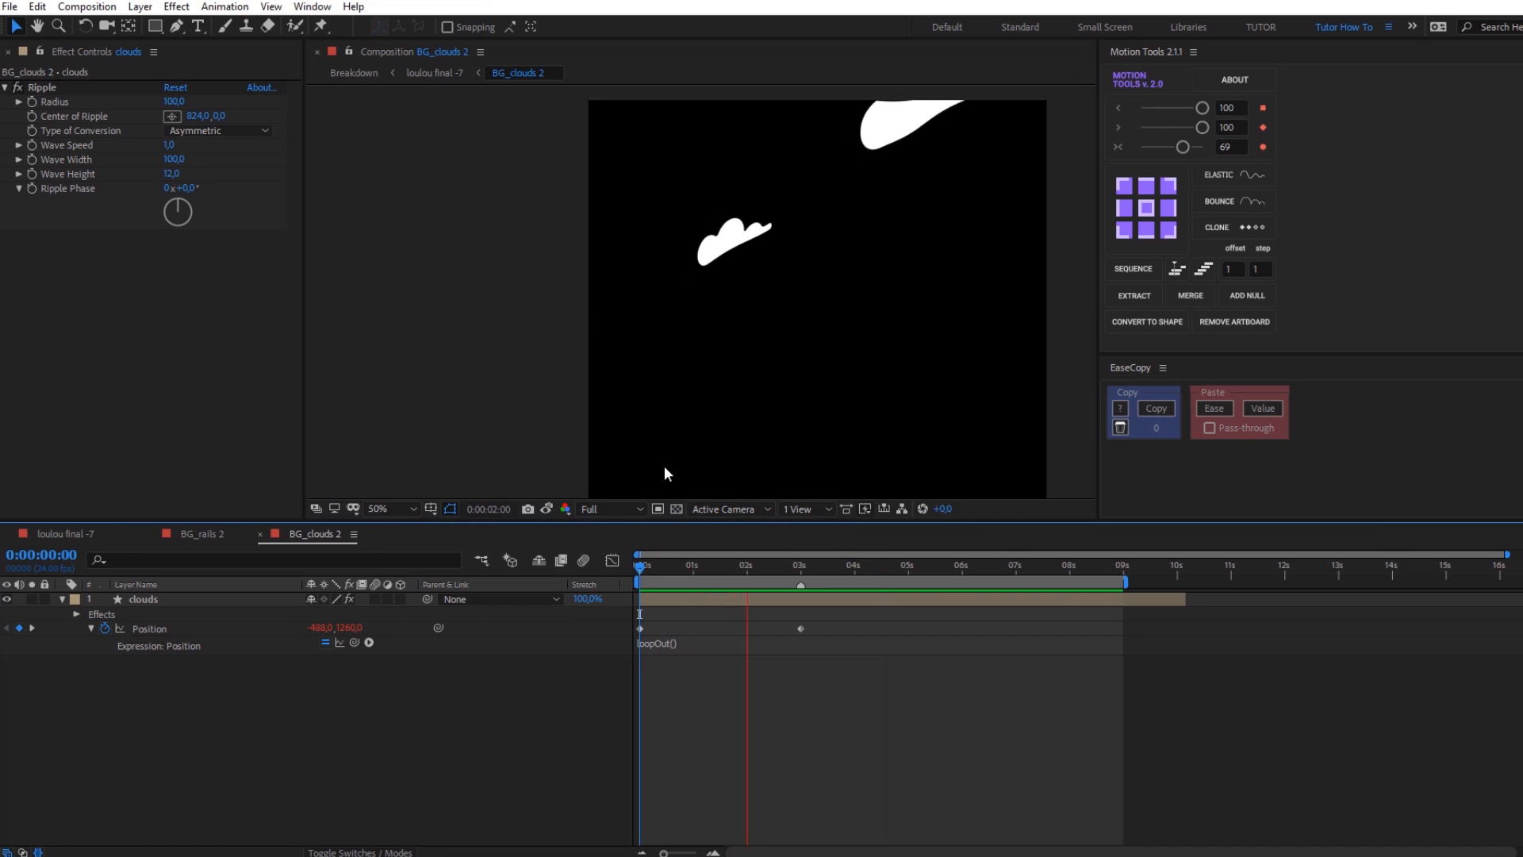
key(space)
Step: Set the Ripple effect's Wave Speed to 0,3 and play the clouds animation from the start
click(169, 146)
text(0,)
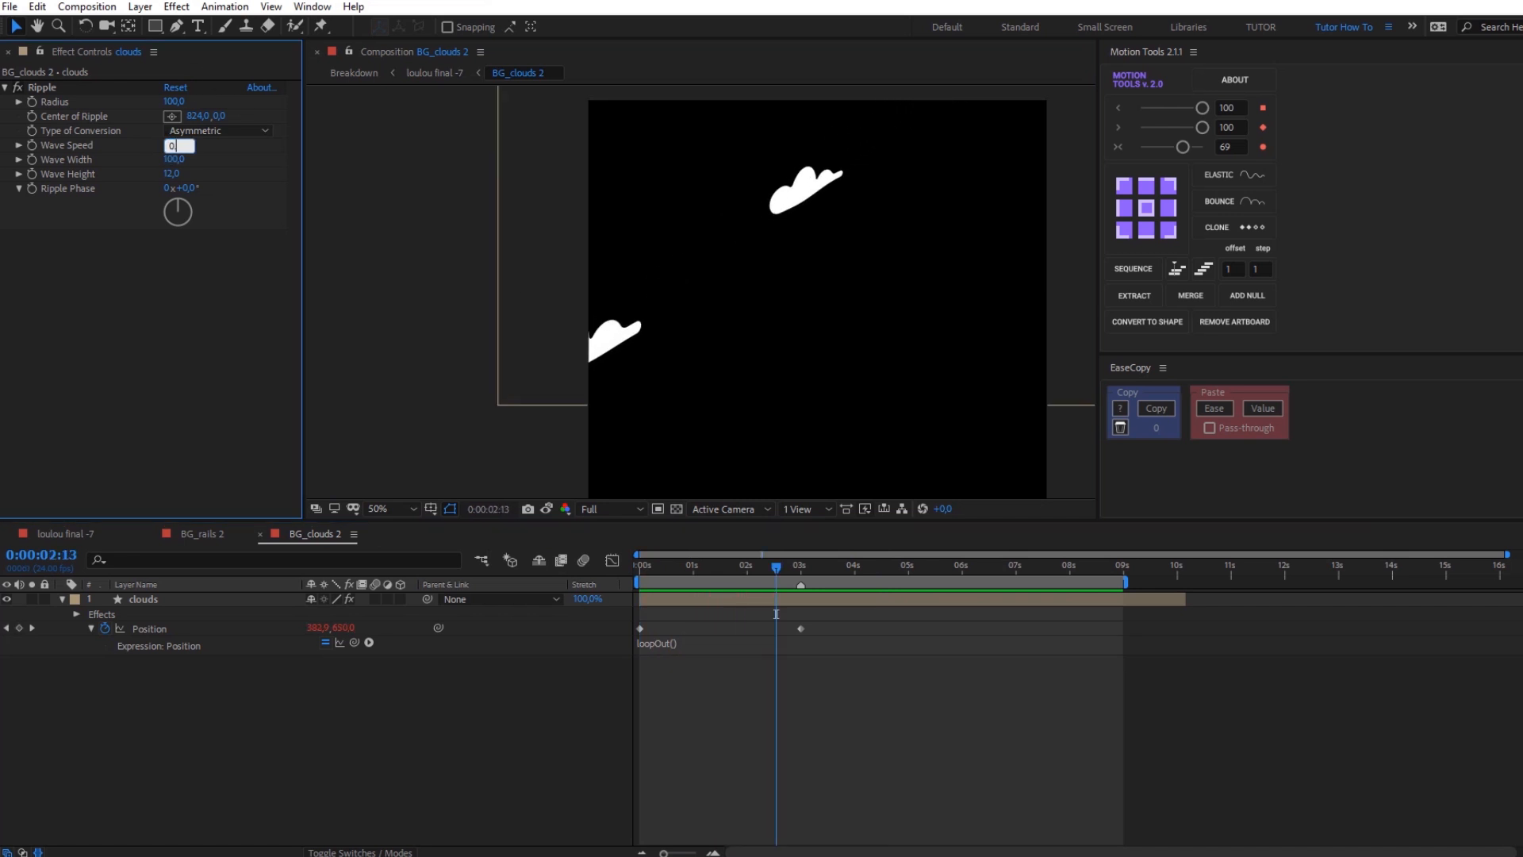
text(3)
key(Return)
click(323, 265)
drag(825, 567, 638, 556)
key(space)
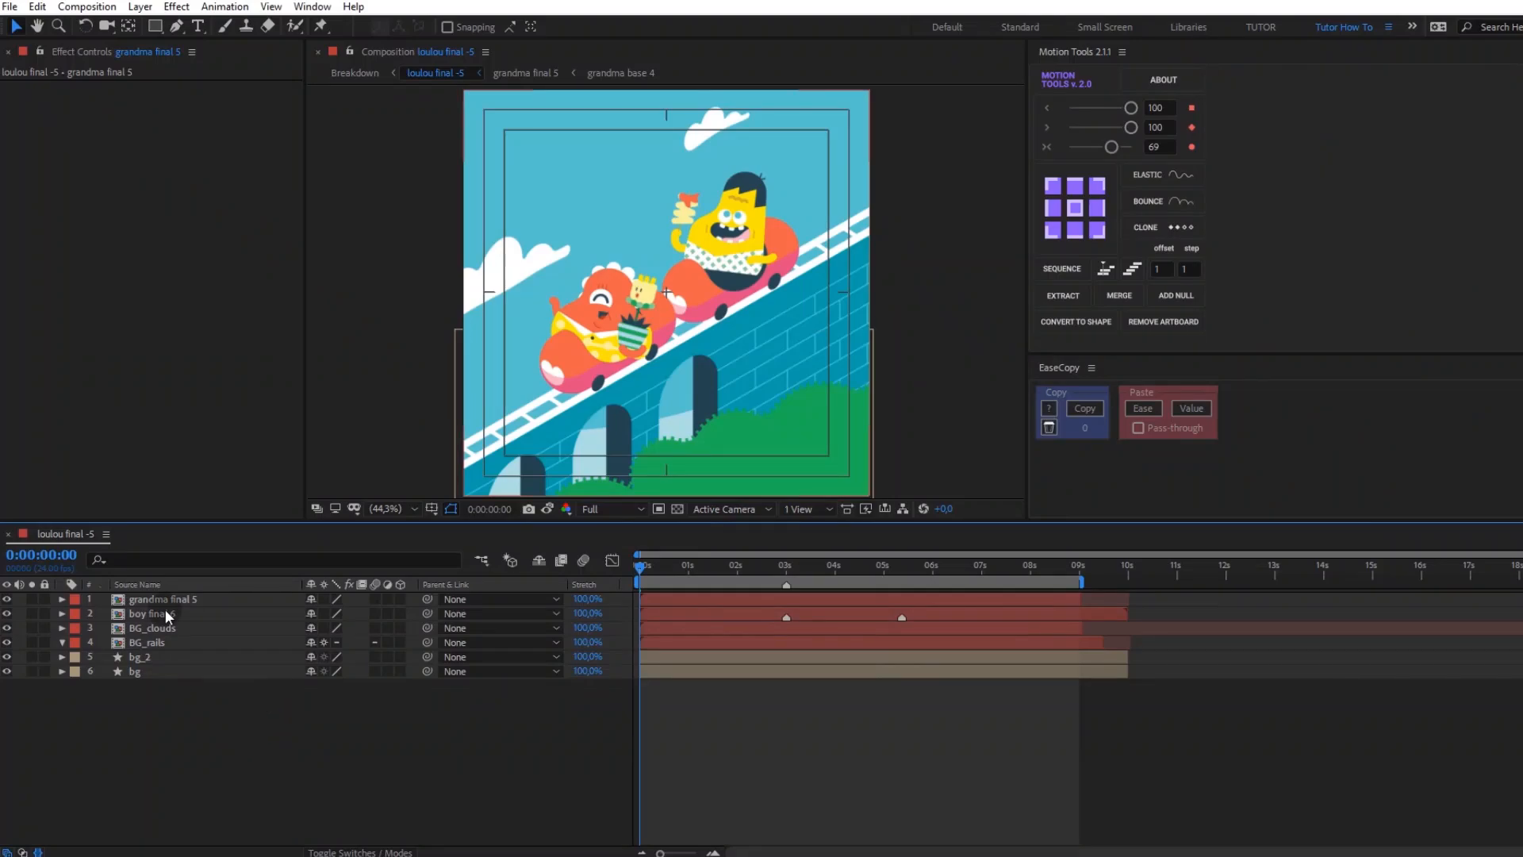
Step: Open the grandma final 5 composition and expand the Car 2 layer's car_heart+wheels group
click(164, 608)
double_click(168, 596)
click(153, 670)
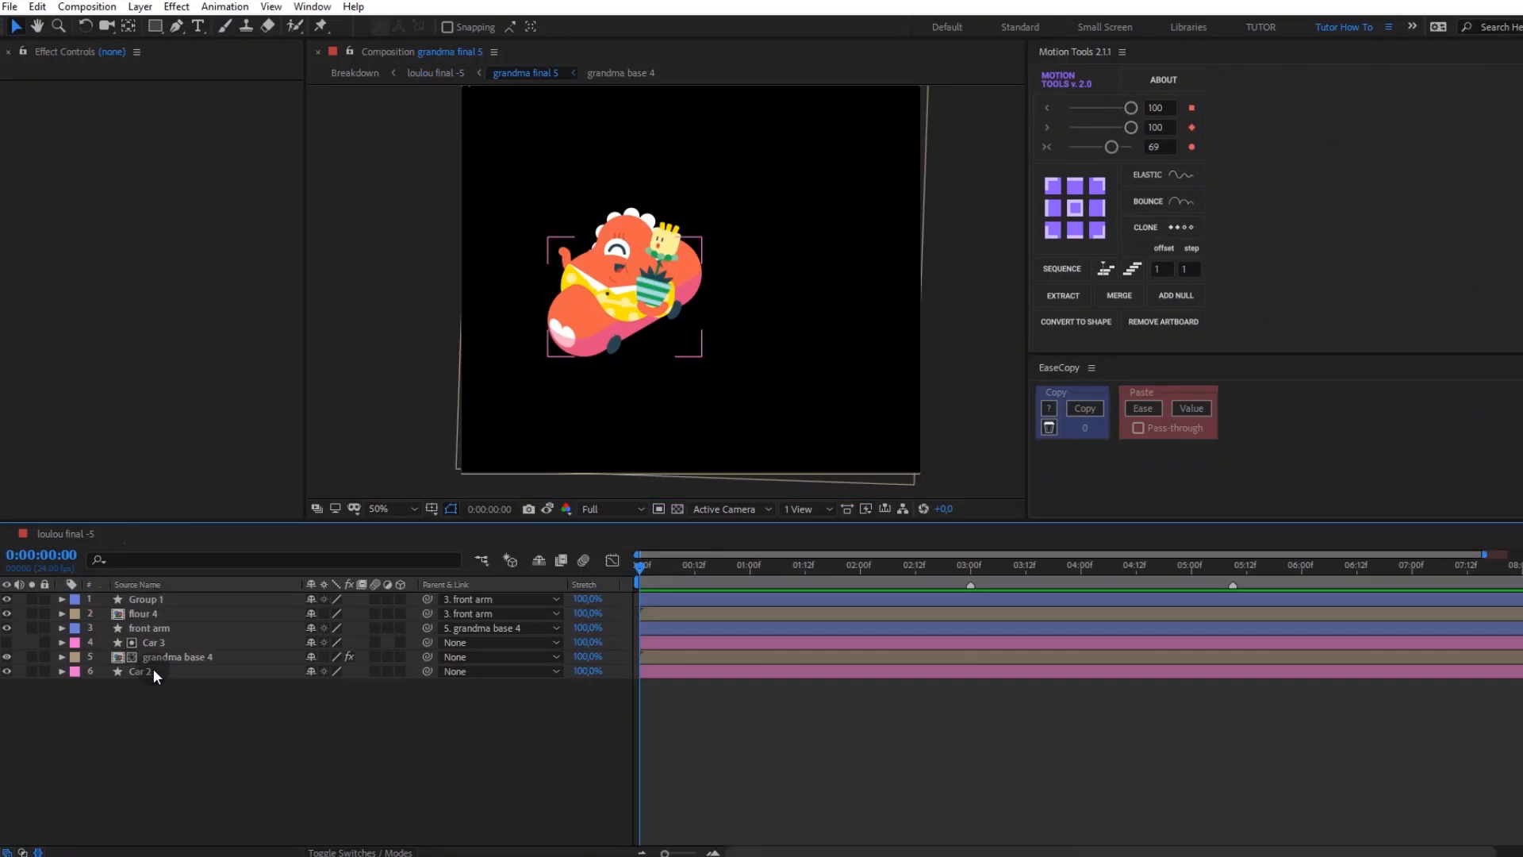
click(62, 671)
click(75, 686)
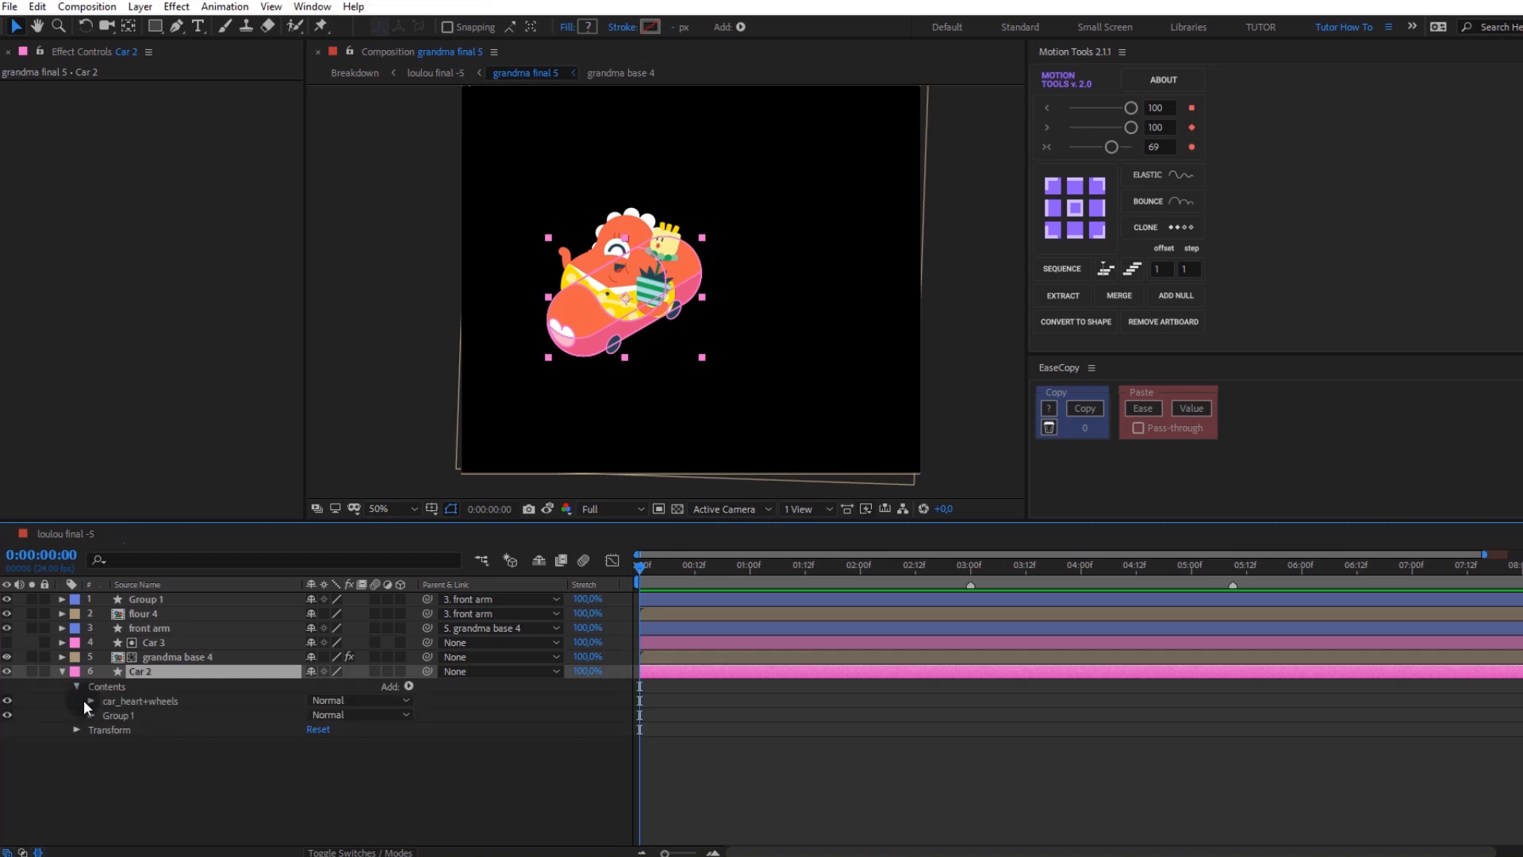
click(98, 699)
click(92, 700)
Step: Reveal the front wheel's path in Group 2 and set a Path keyframe at frame 0
click(124, 729)
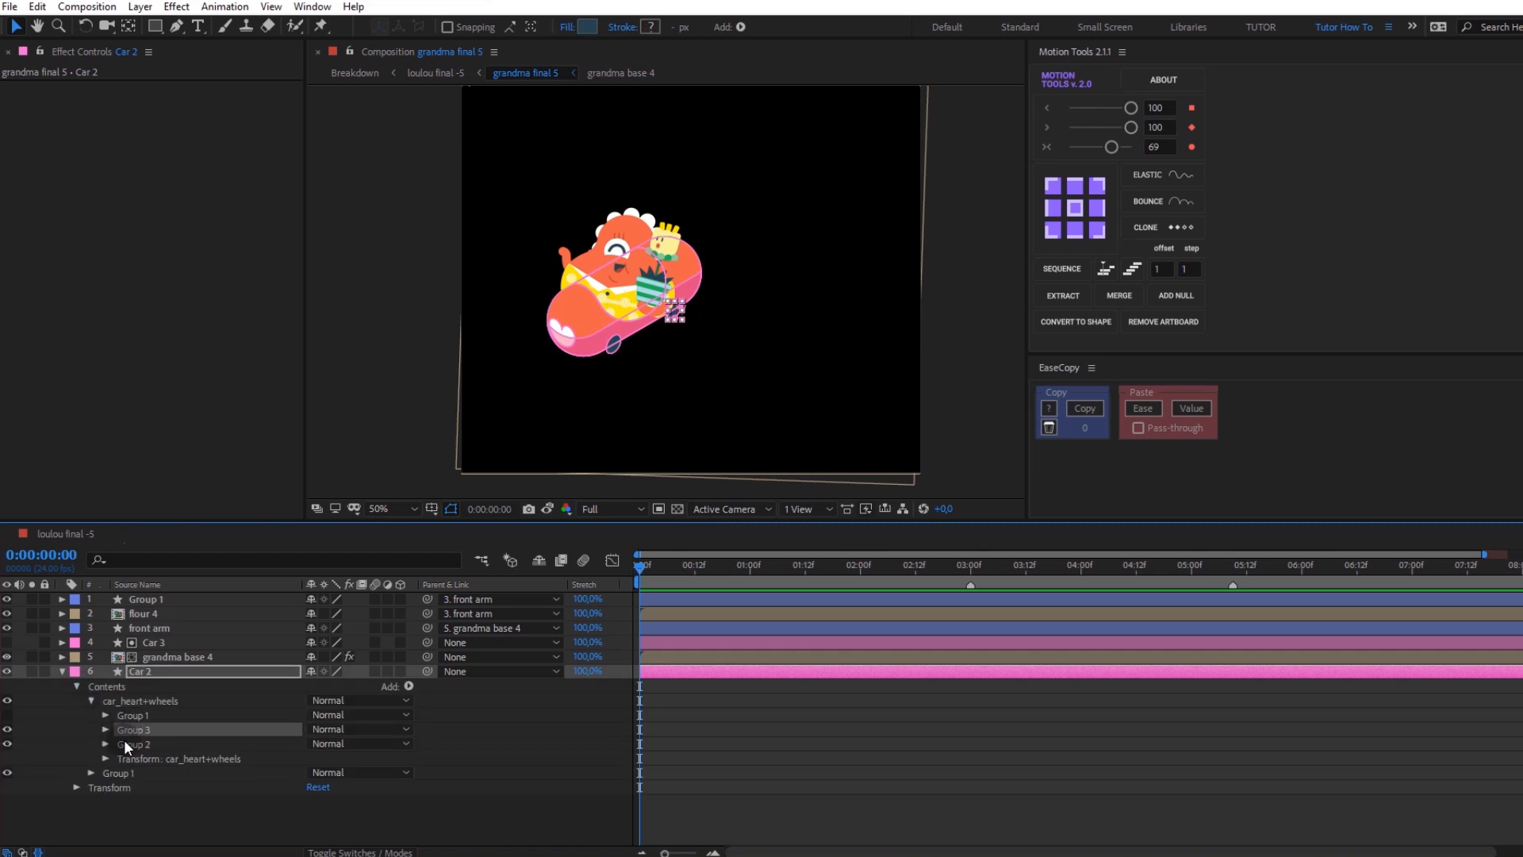
click(125, 740)
click(105, 744)
click(120, 757)
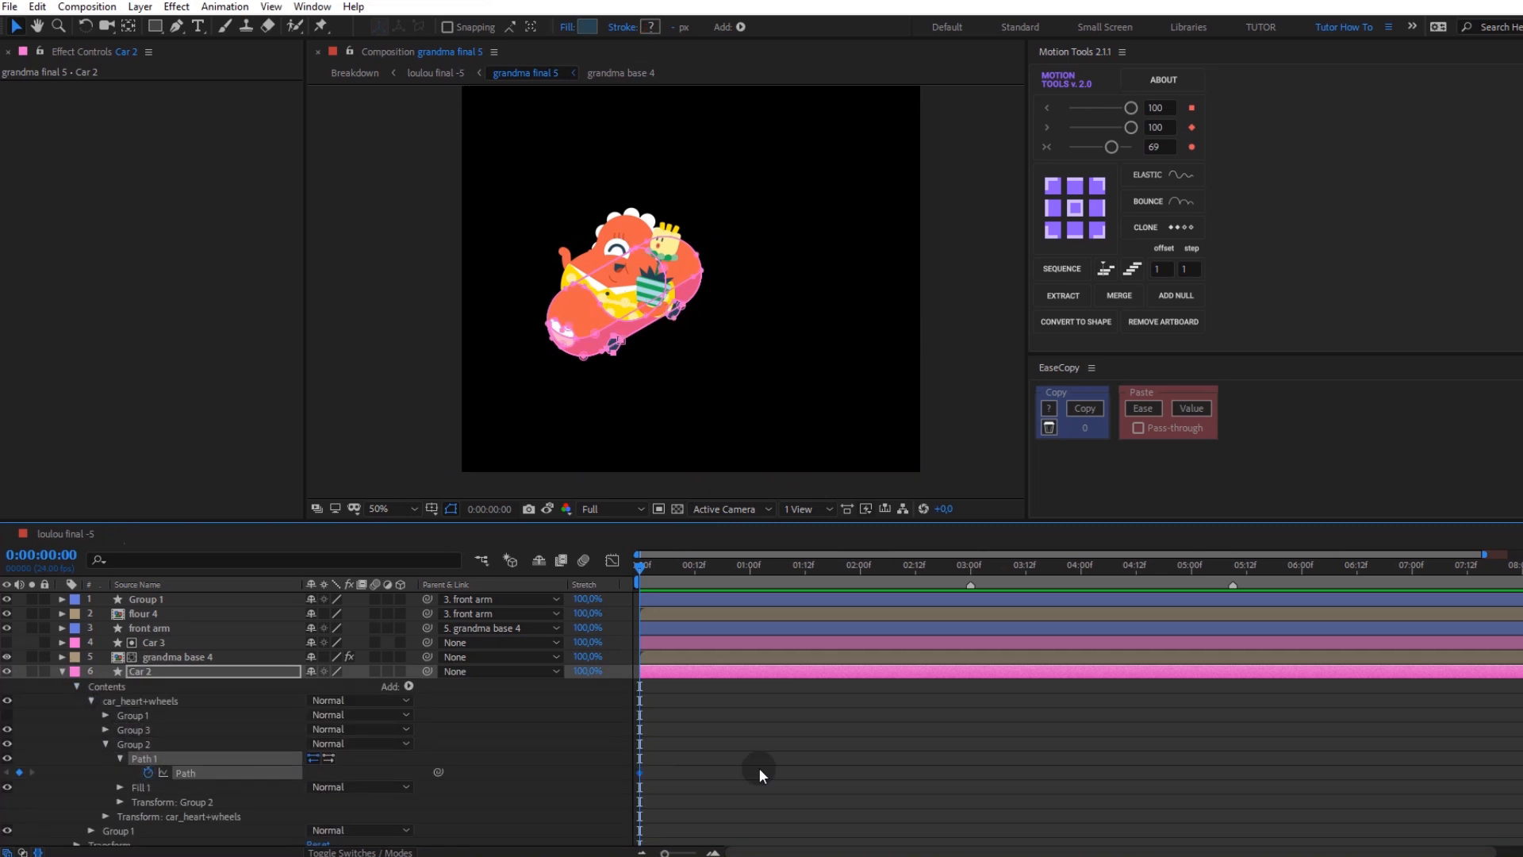
Step: Shift the front wheel's path slightly down at frame 2 and add a Path keyframe with the original shape at frame 4
key(Page_Down)
key(Page_Down)
scroll(634, 349, up, 4)
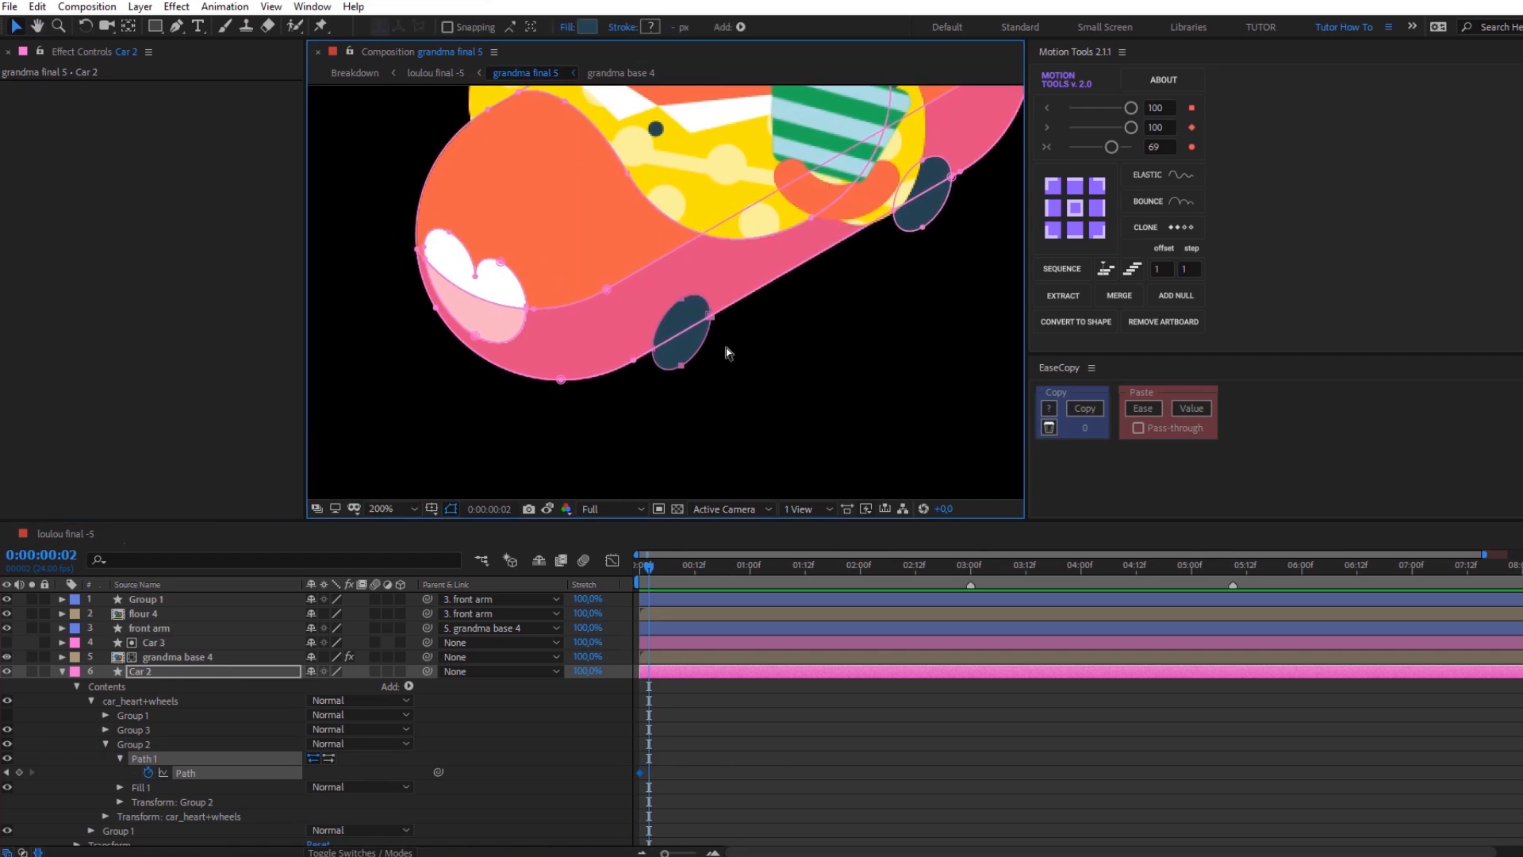
scroll(724, 346, up, 2)
drag(698, 286, 698, 324)
key(Page_Down)
key(Page_Down)
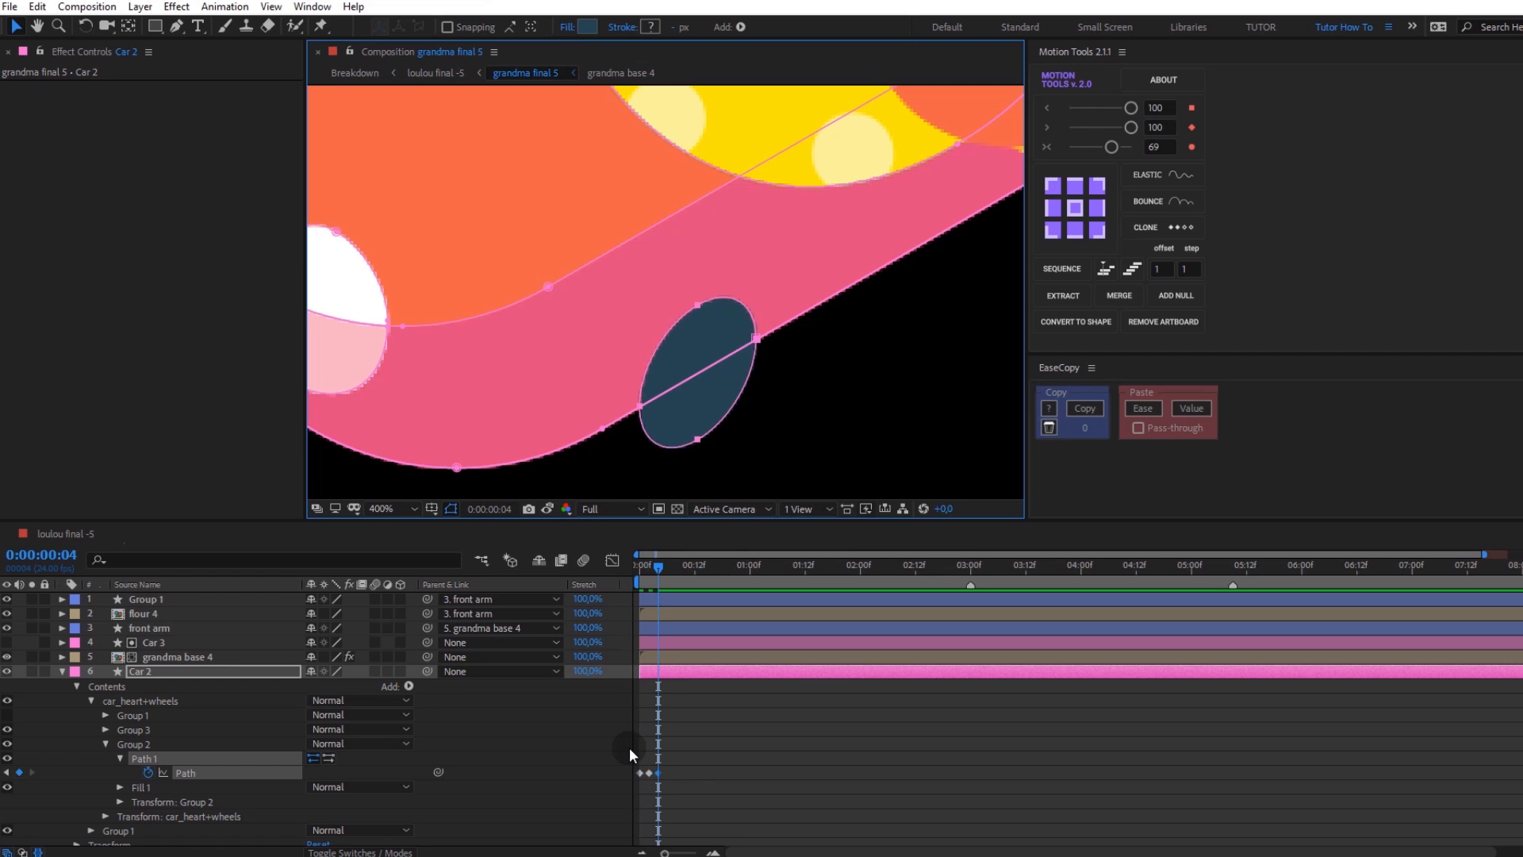
Step: Add the expression valueAtTime(time % key(numKeys).time) to the front wheel's Path and play it from the start
alt+click(149, 772)
text(valueAtTime(time % key(numKeys).time))
click(697, 754)
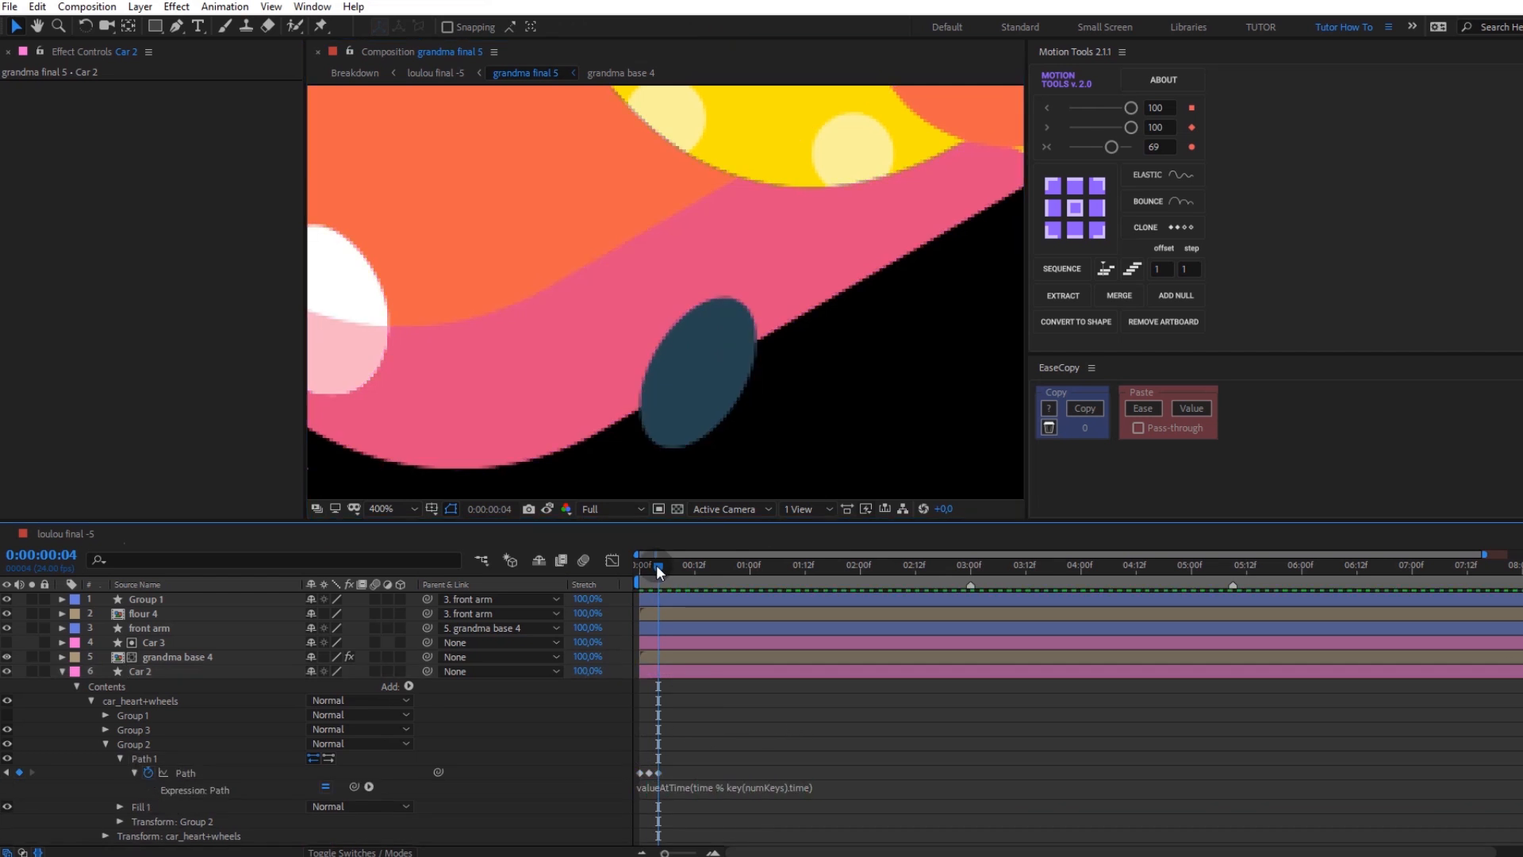
key(Home)
key(space)
Step: Apply Easy Ease to the front wheel's three Path keyframes and preview the bounce
click(606, 791)
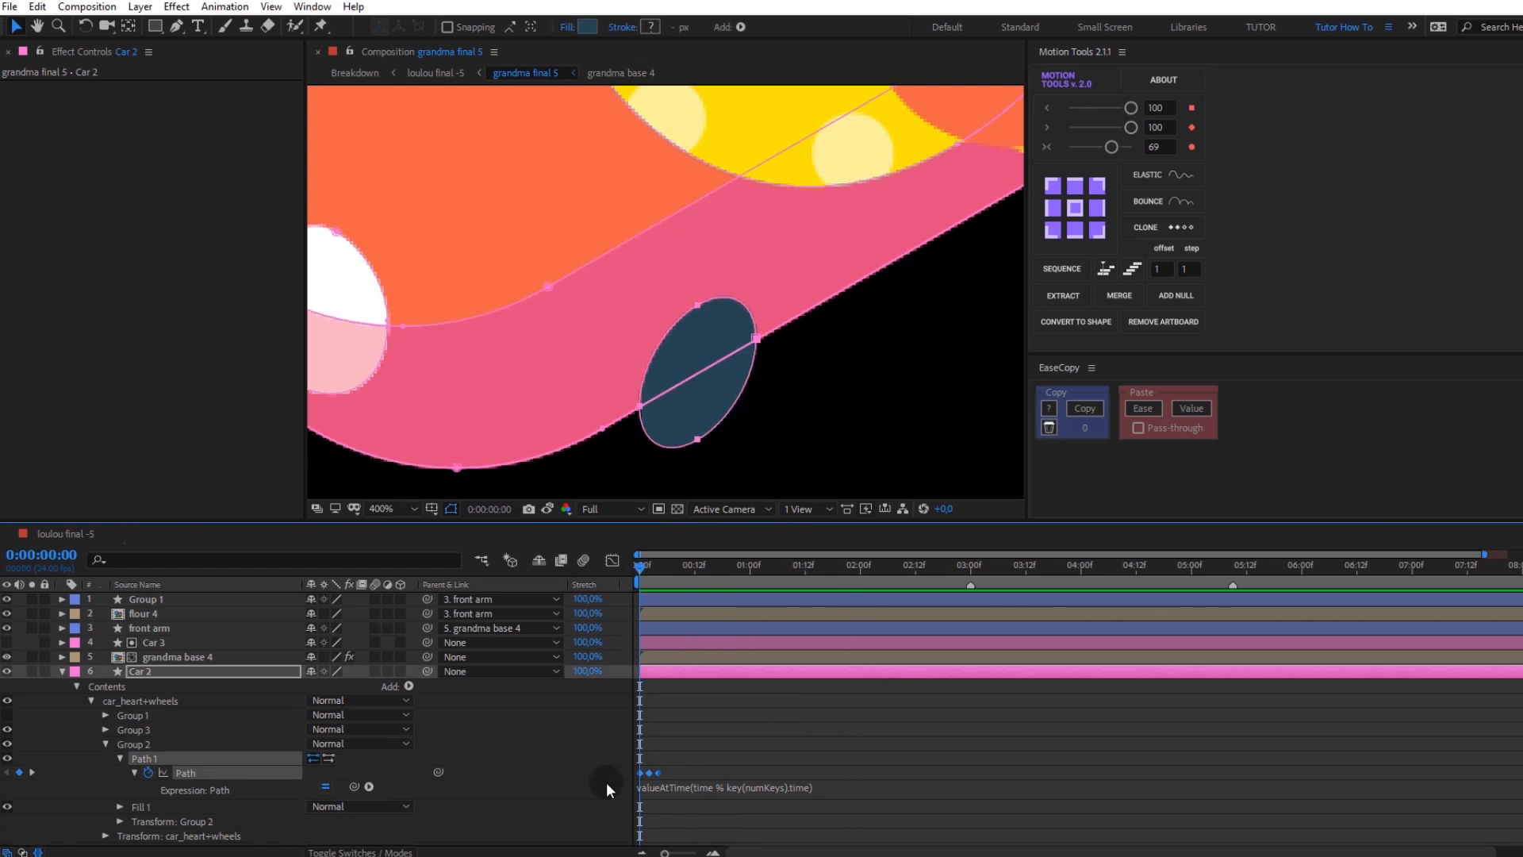
key(space)
click(685, 686)
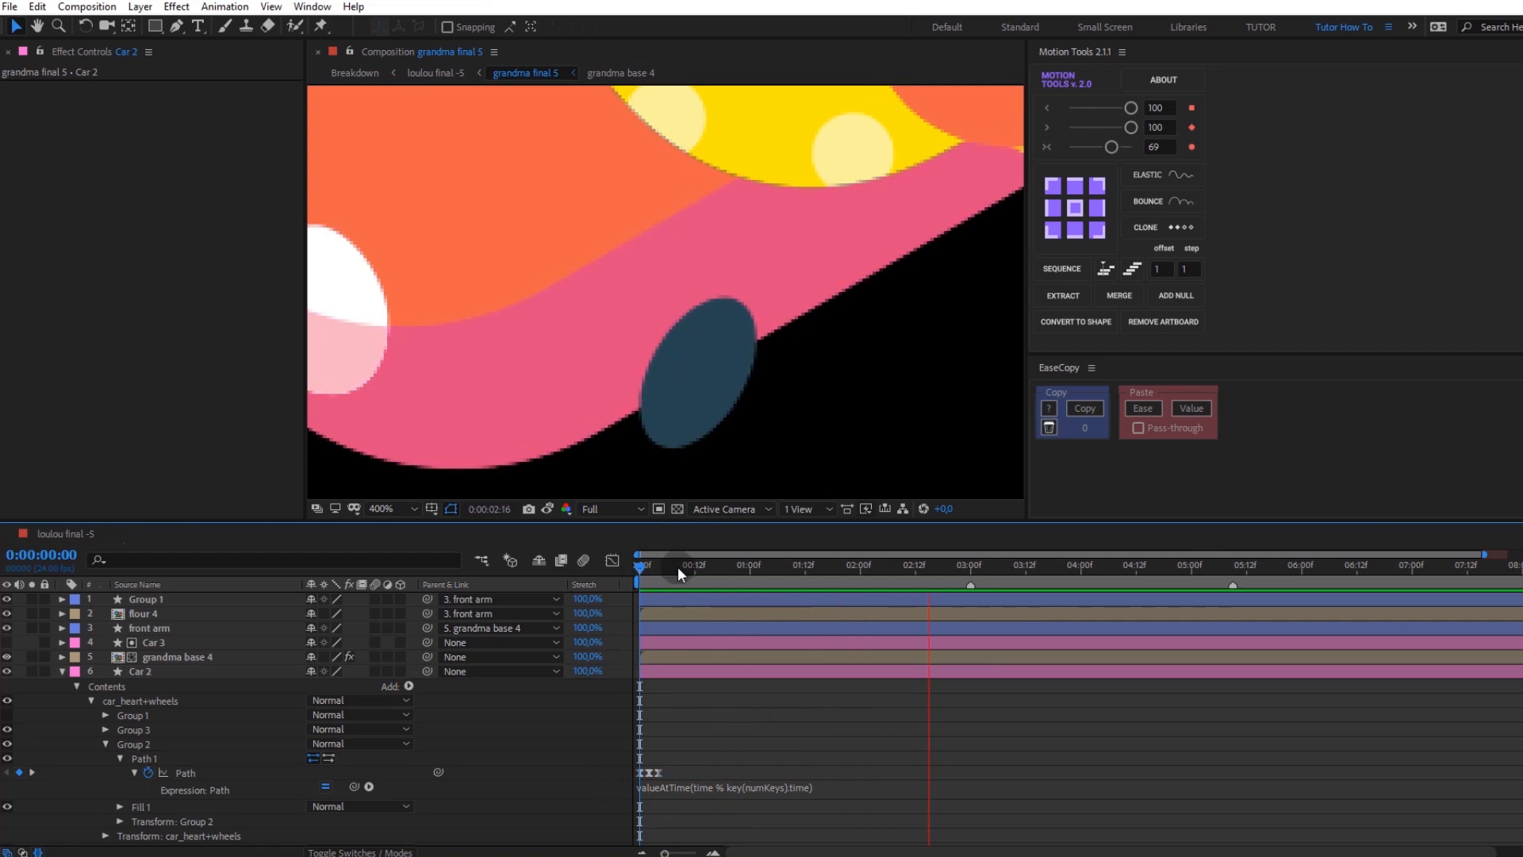
key(space)
Step: Center the anchor point of the front wheel's Group 2, duplicate the group and place the copy exactly over the rear wheel
click(105, 744)
click(132, 745)
scroll(774, 378, down, 1)
click(1076, 209)
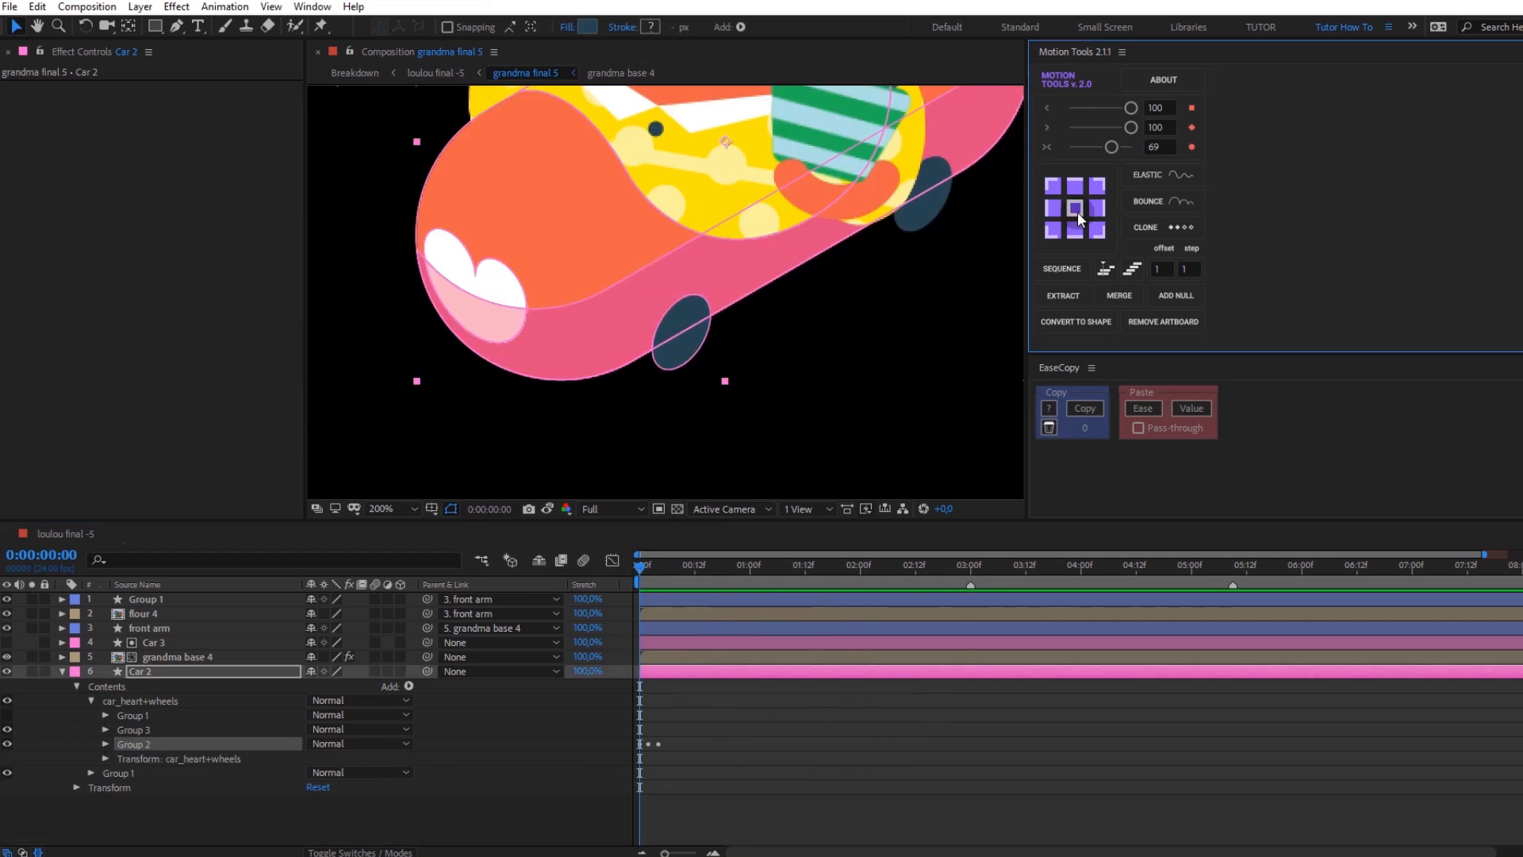
key(ctrl+d)
drag(681, 340, 916, 217)
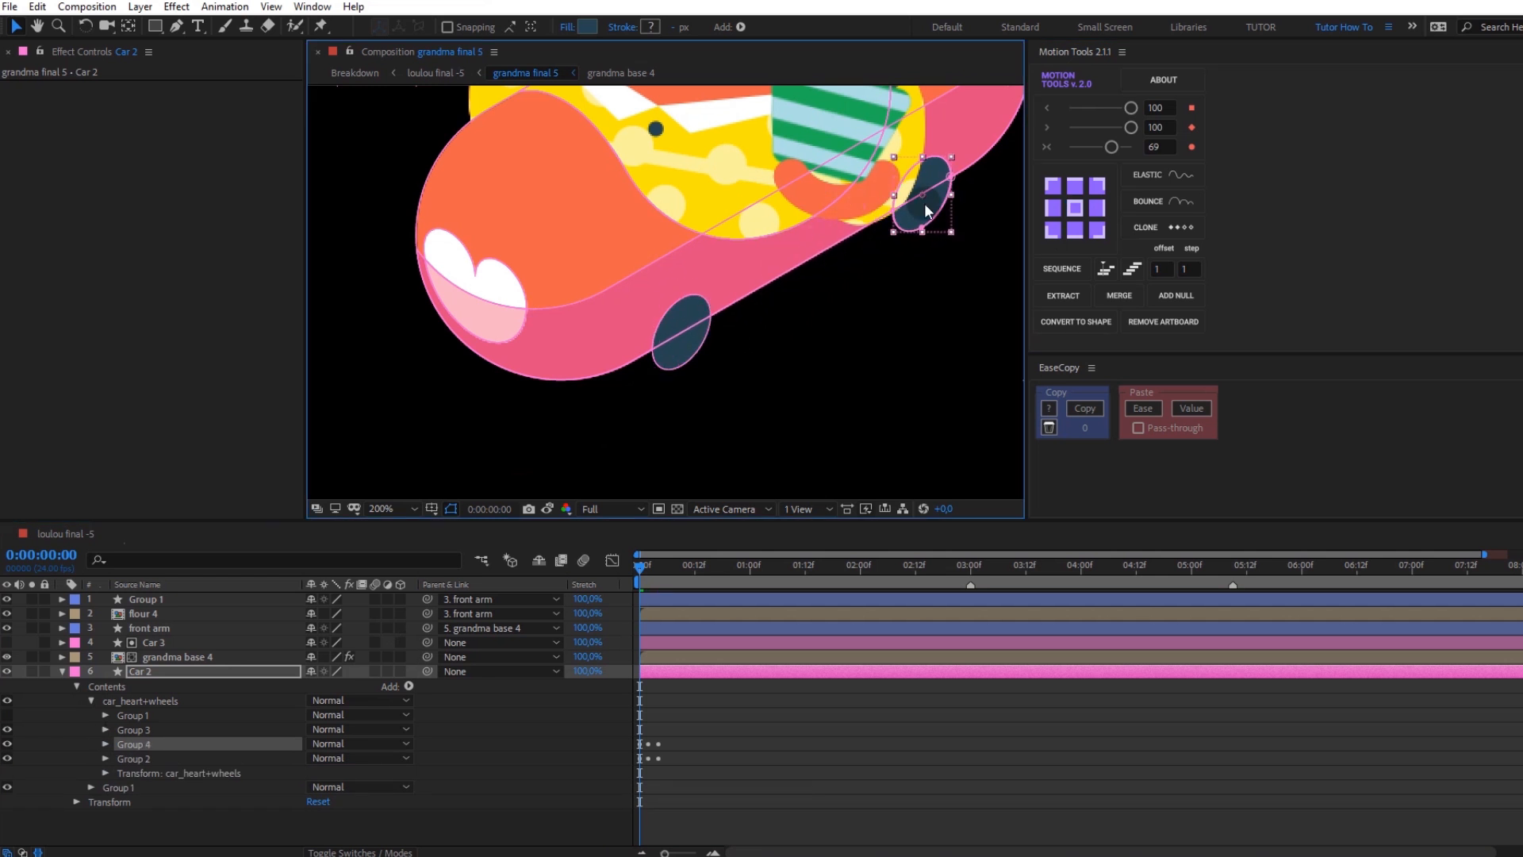
scroll(916, 217, up, 3)
drag(647, 259, 652, 261)
scroll(689, 326, down, 4)
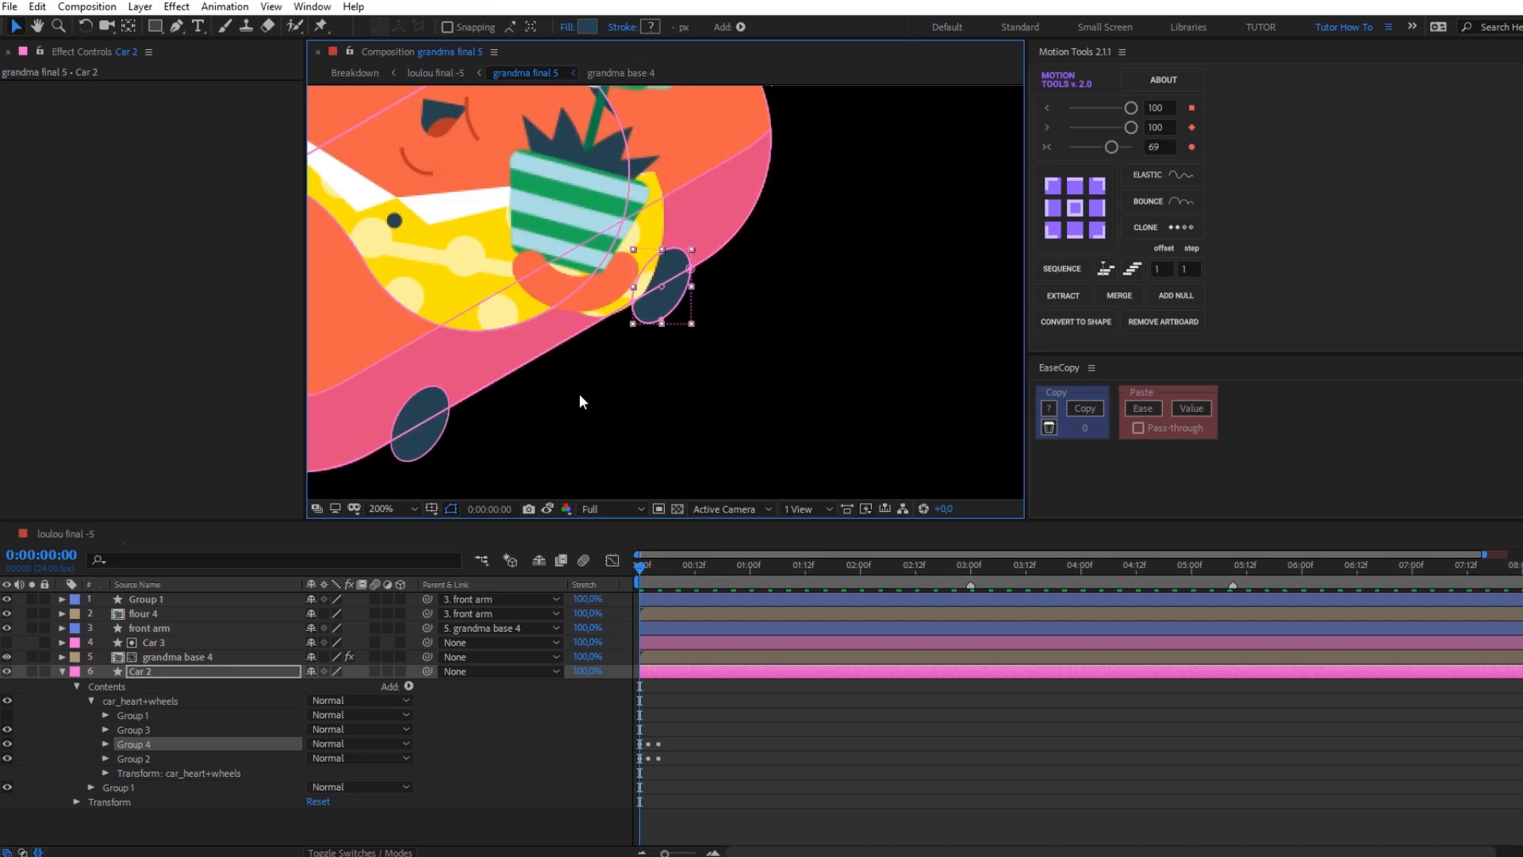
Step: Delete the old rear wheel, Group 3, and preview both animated wheels
click(125, 729)
key(Delete)
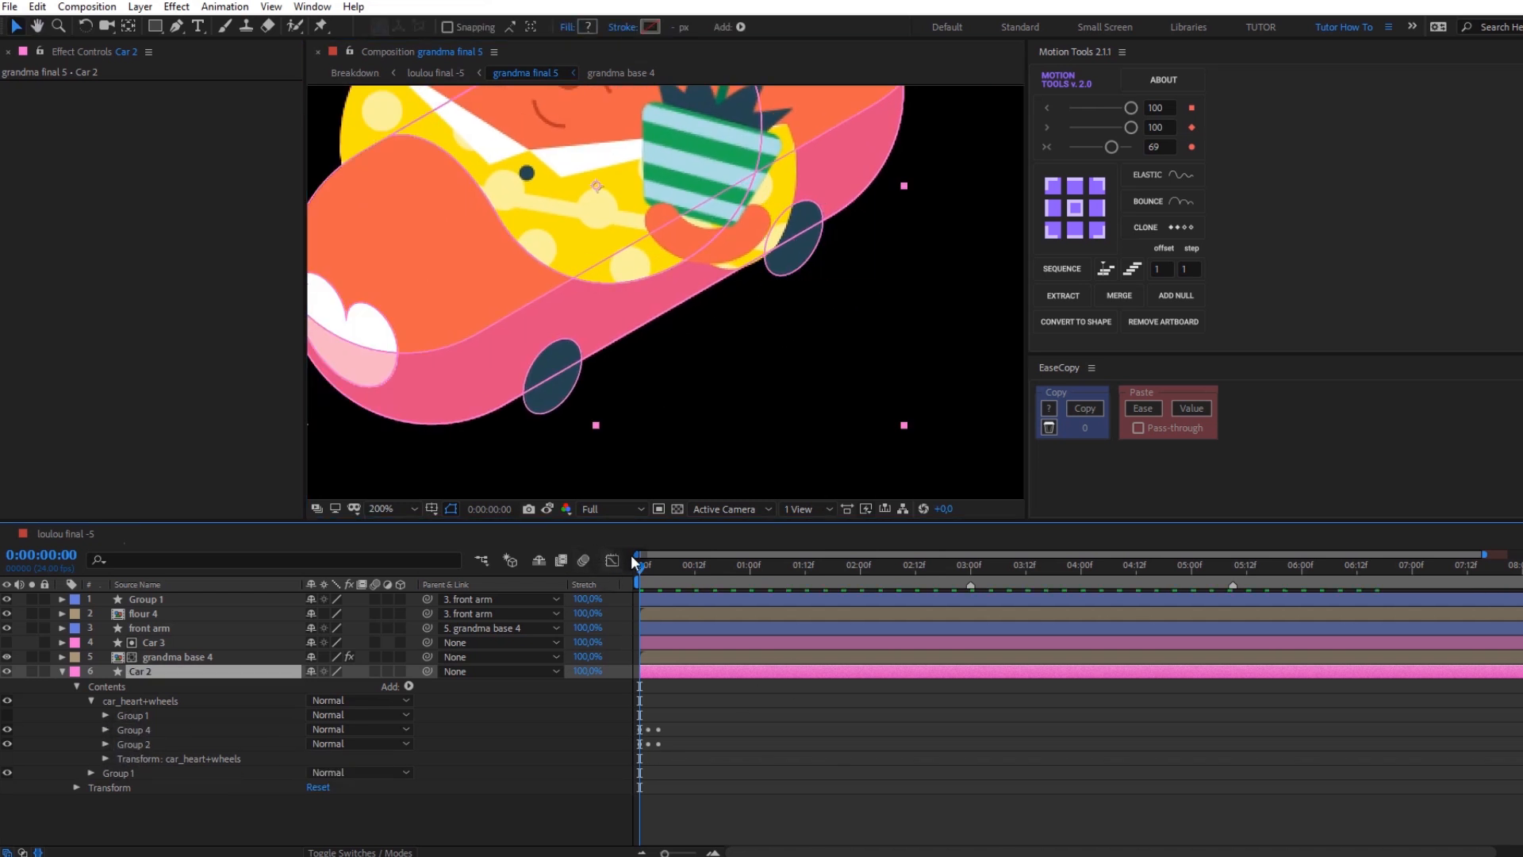
key(space)
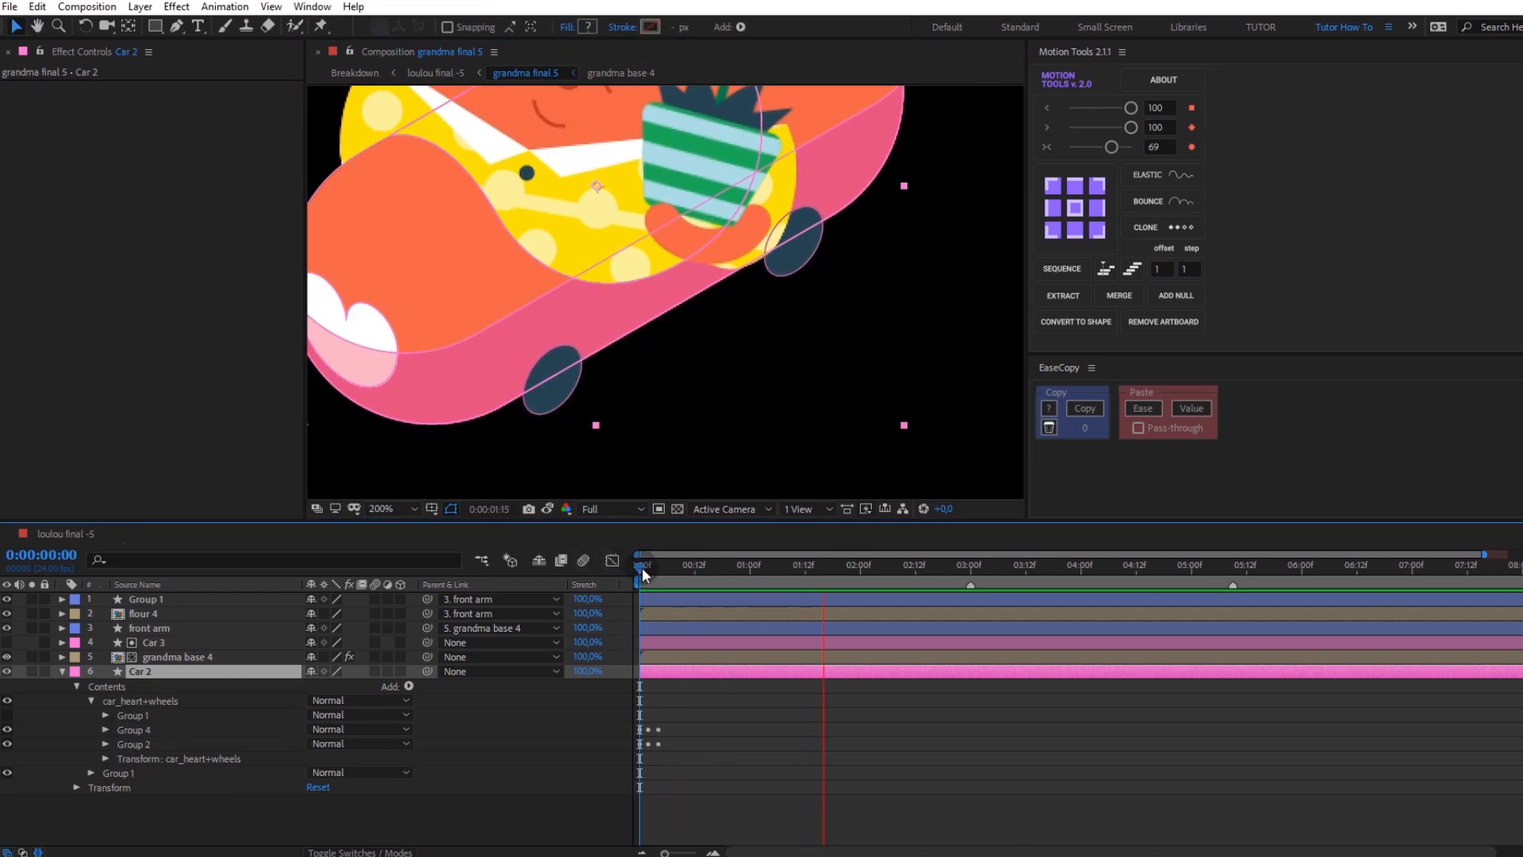
key(space)
Step: Move the anchor point of the car body, Group 1, to the body's lower edge between the wheels
click(92, 701)
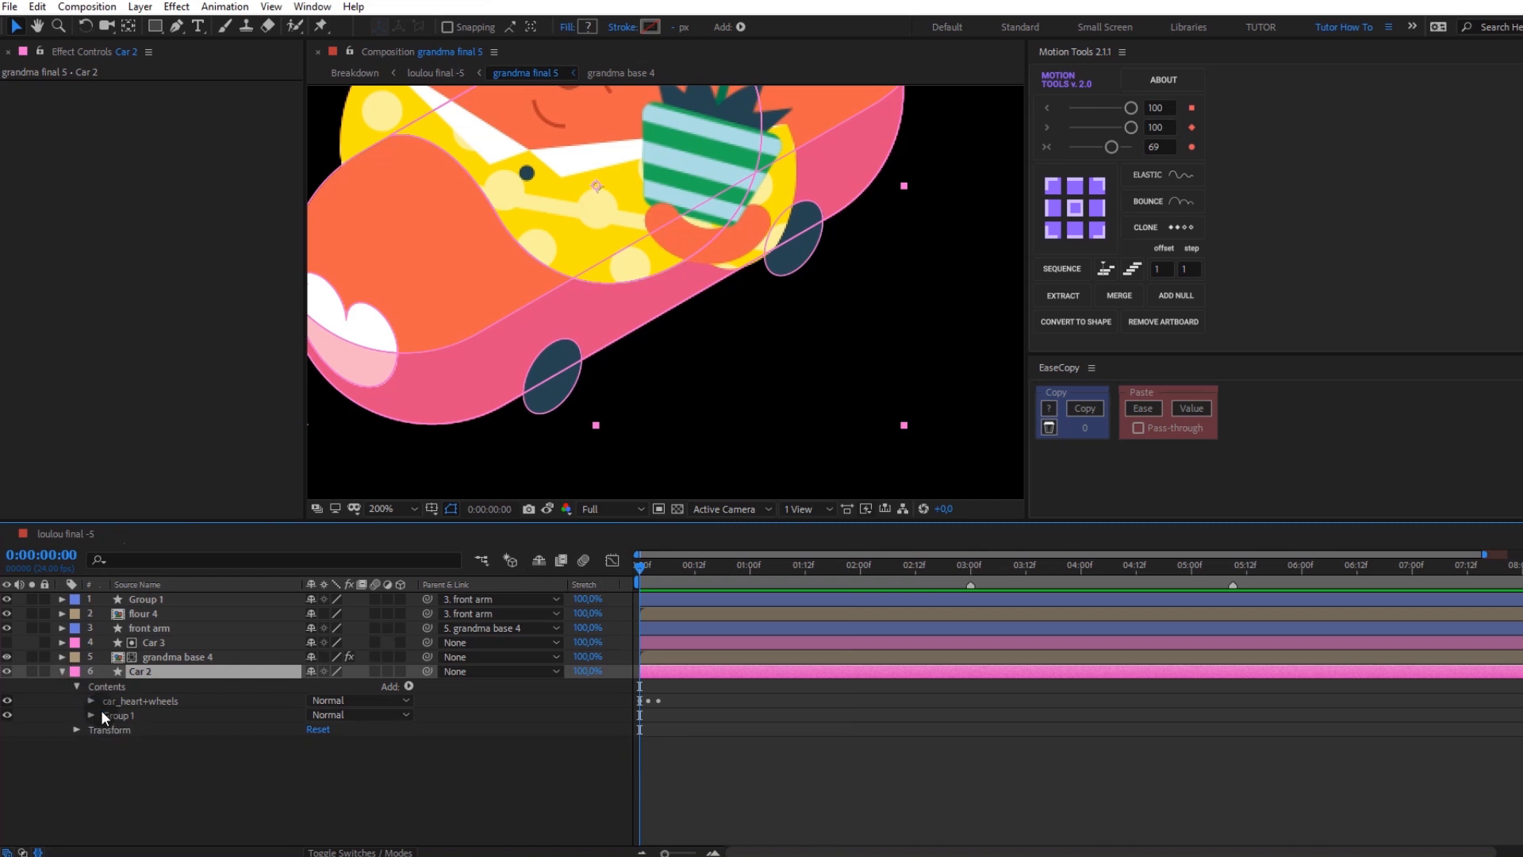
click(107, 716)
scroll(664, 328, down, 1)
drag(666, 287, 682, 329)
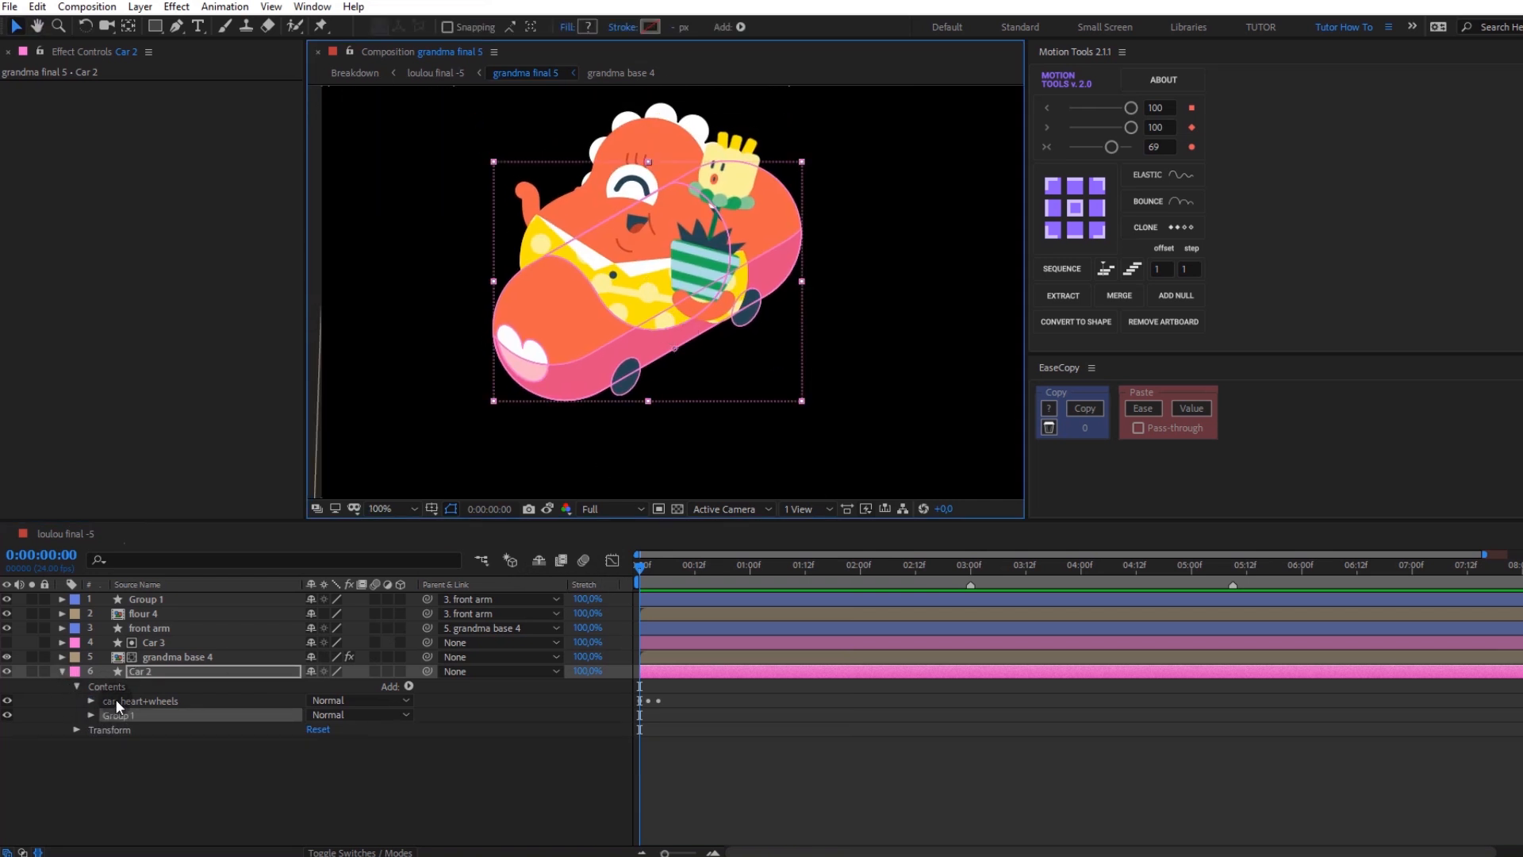
Step: Set Position, Scale and Rotation keyframes at frame 0 for the car body's Group 1 and show only the keyframed properties
click(91, 715)
click(106, 787)
scroll(112, 791, down, 2)
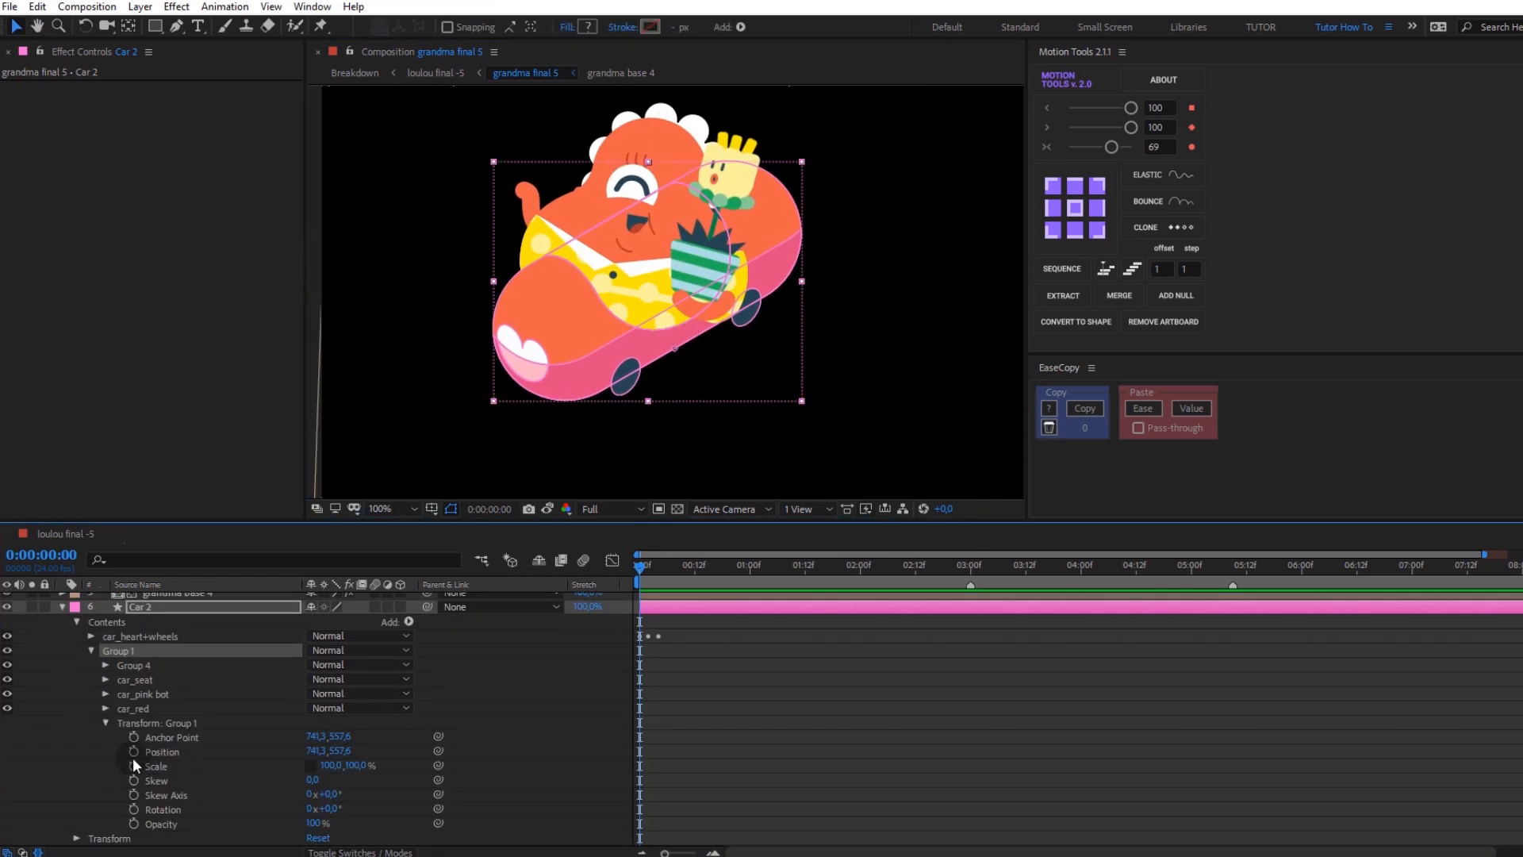
click(133, 751)
click(134, 766)
click(133, 810)
key(u)
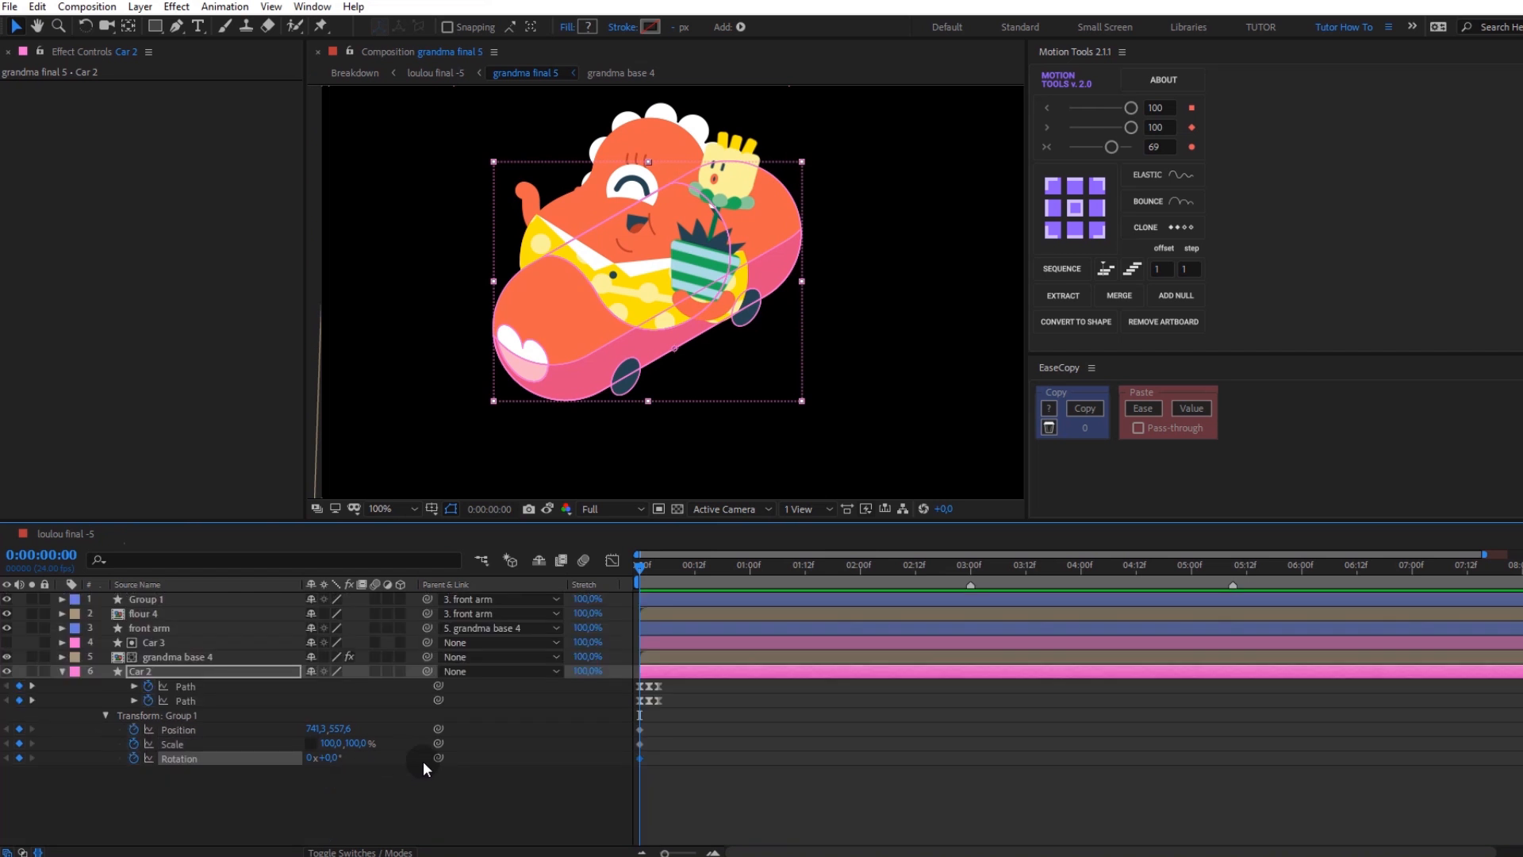
Step: At frame 2, set the car body's Rotation to -2°, Scale to 101, 99% and Y Position to 558,6
key(Page_Down)
key(Page_Down)
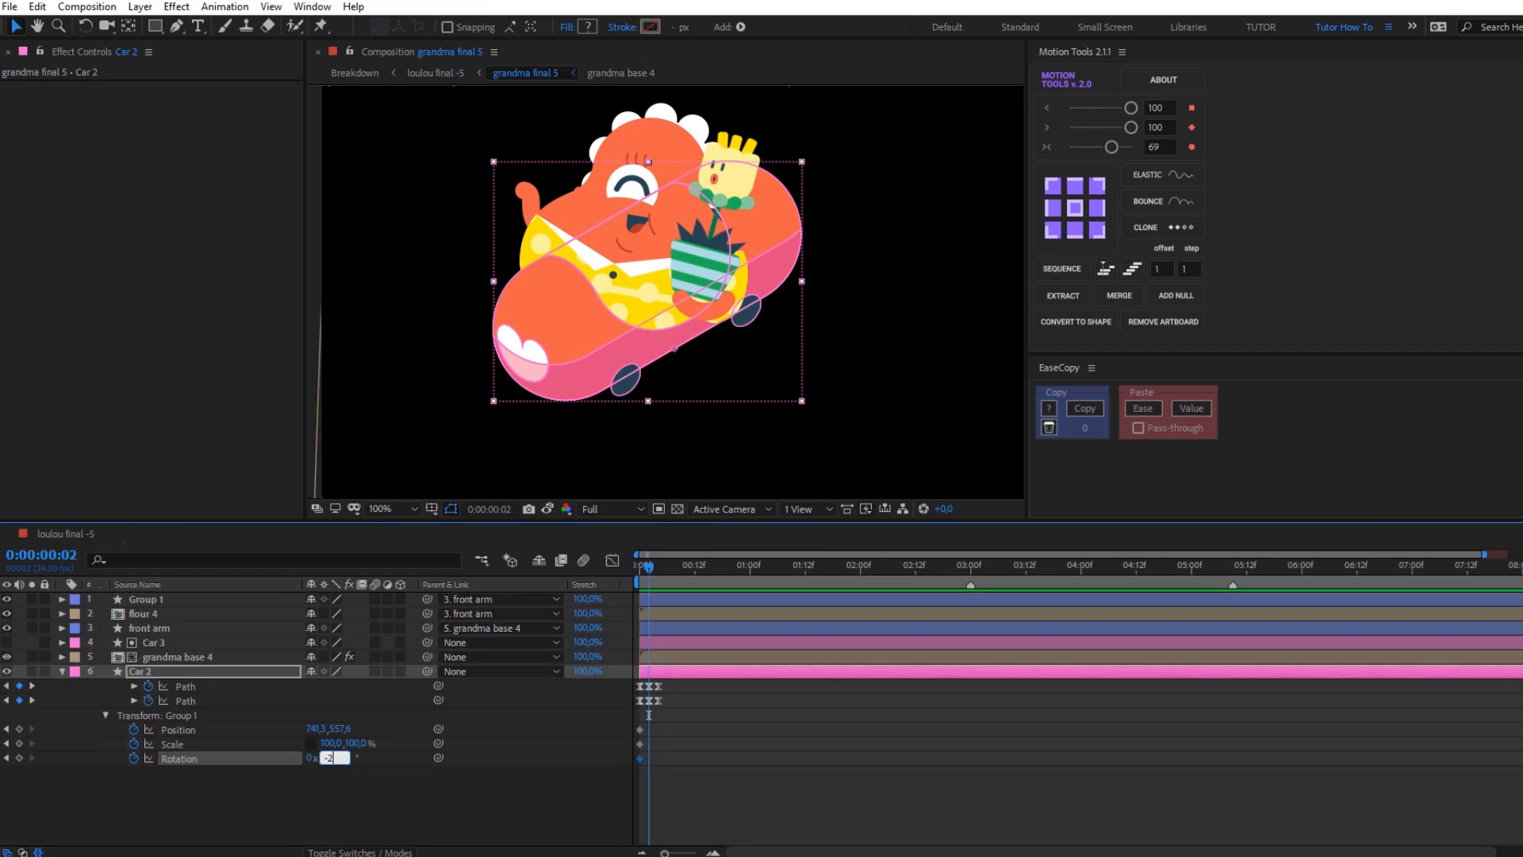
key(Return)
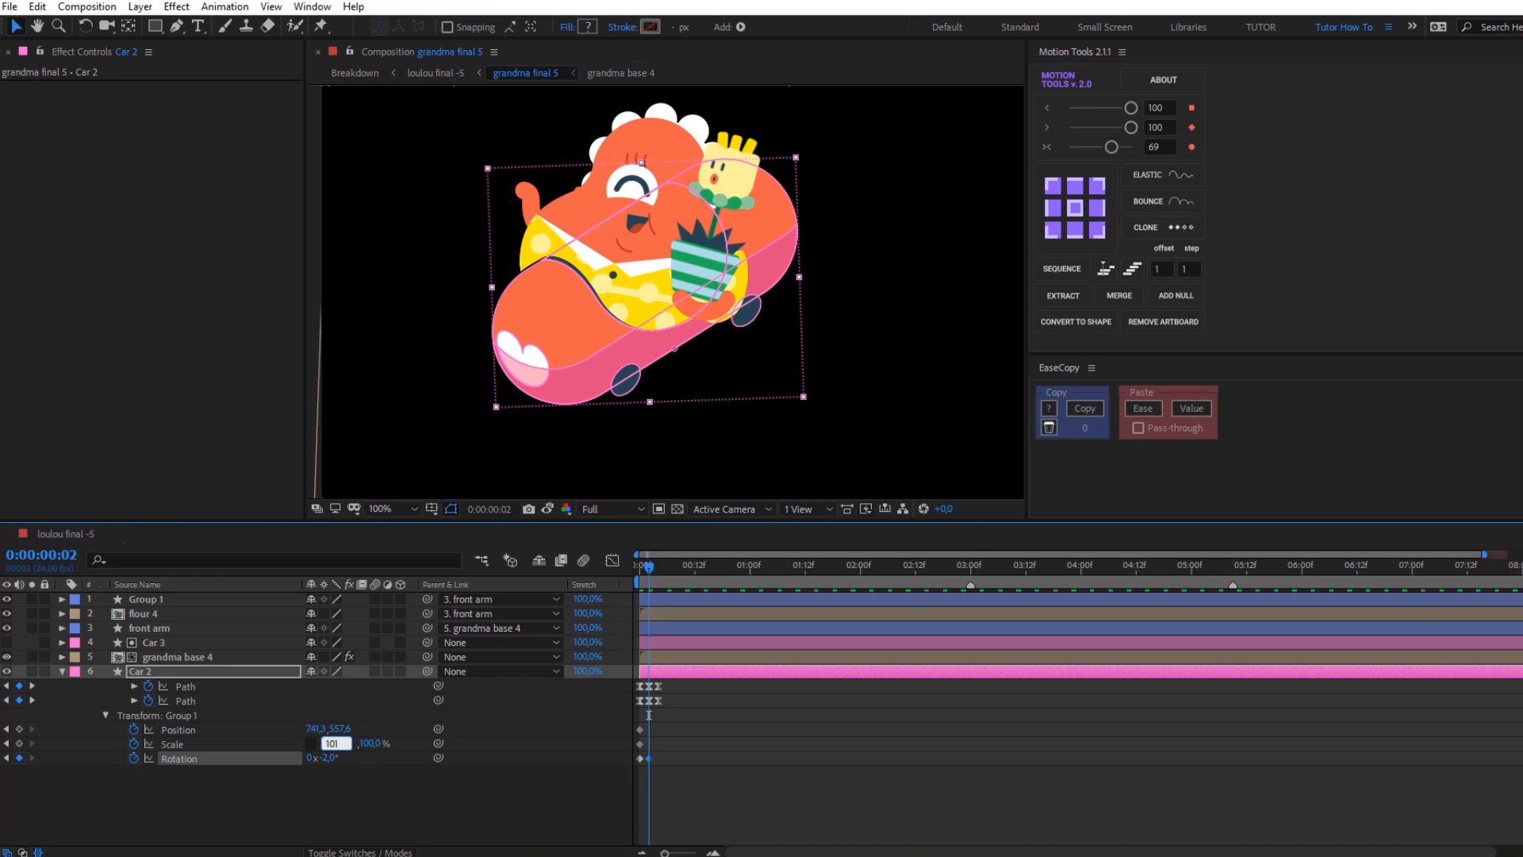
click(367, 744)
text(99)
key(Return)
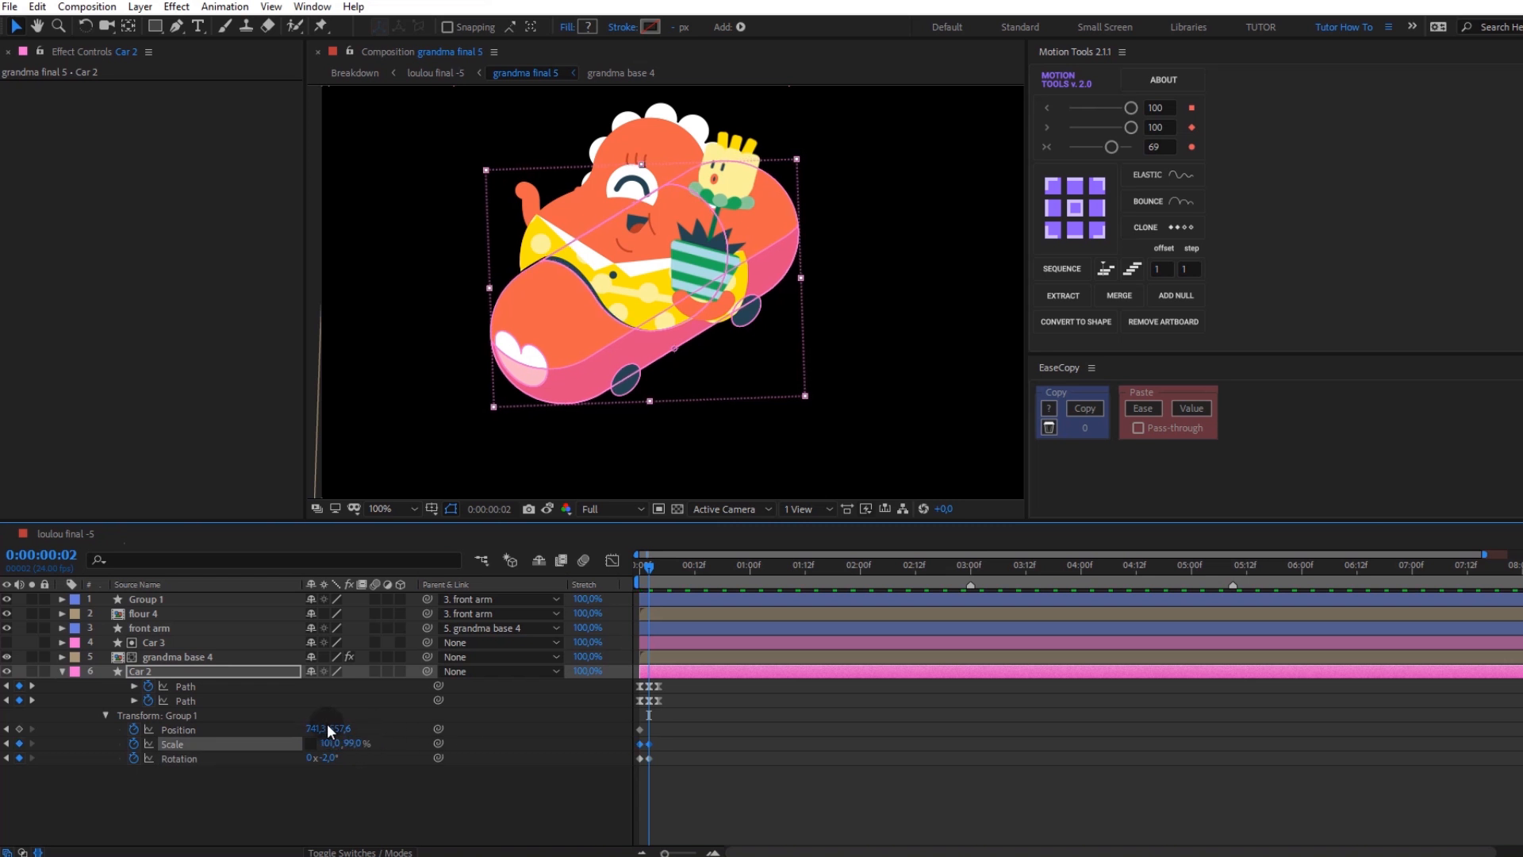
click(333, 729)
text(558,6)
key(Return)
Step: Apply Easy Ease to all the car body's Position, Scale and Rotation keyframes
click(698, 760)
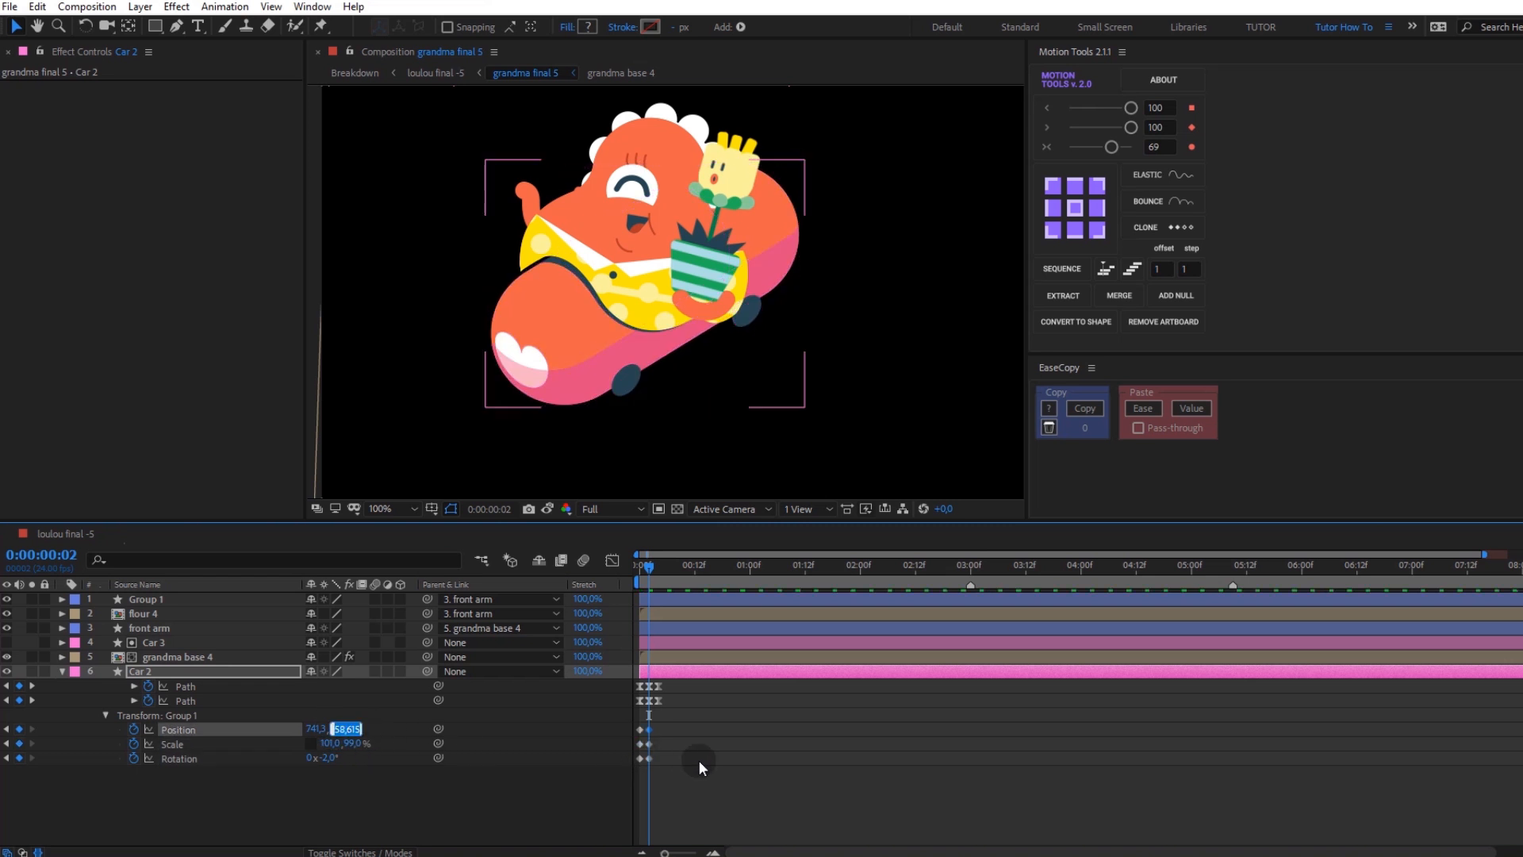
drag(655, 731, 611, 771)
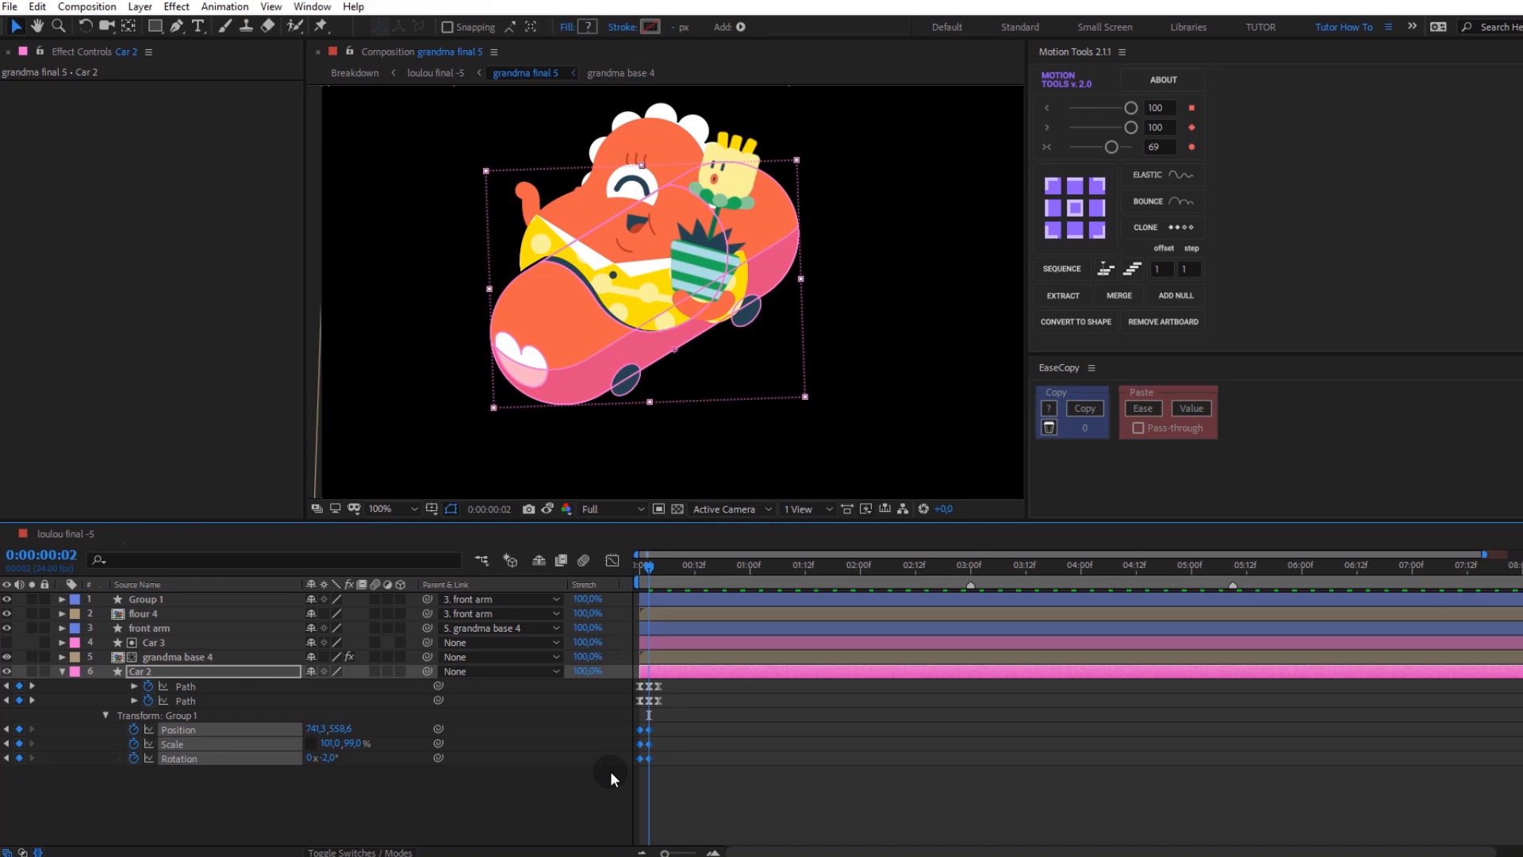
click(685, 744)
Step: Add the expression loopOut("pingpong") to the car body's Position
alt+click(134, 729)
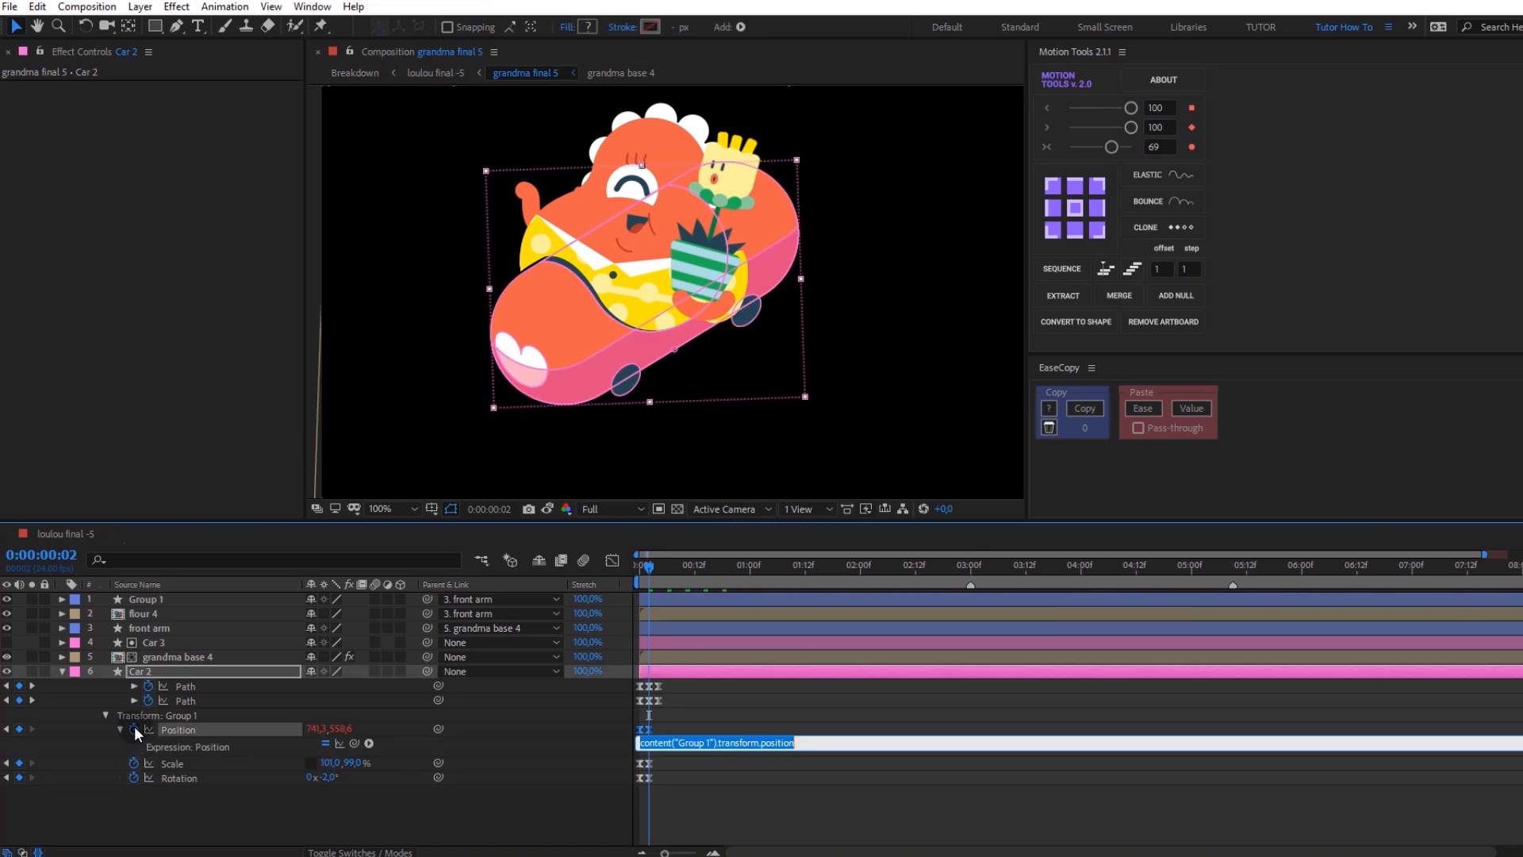
text(loopOut("pingpong)
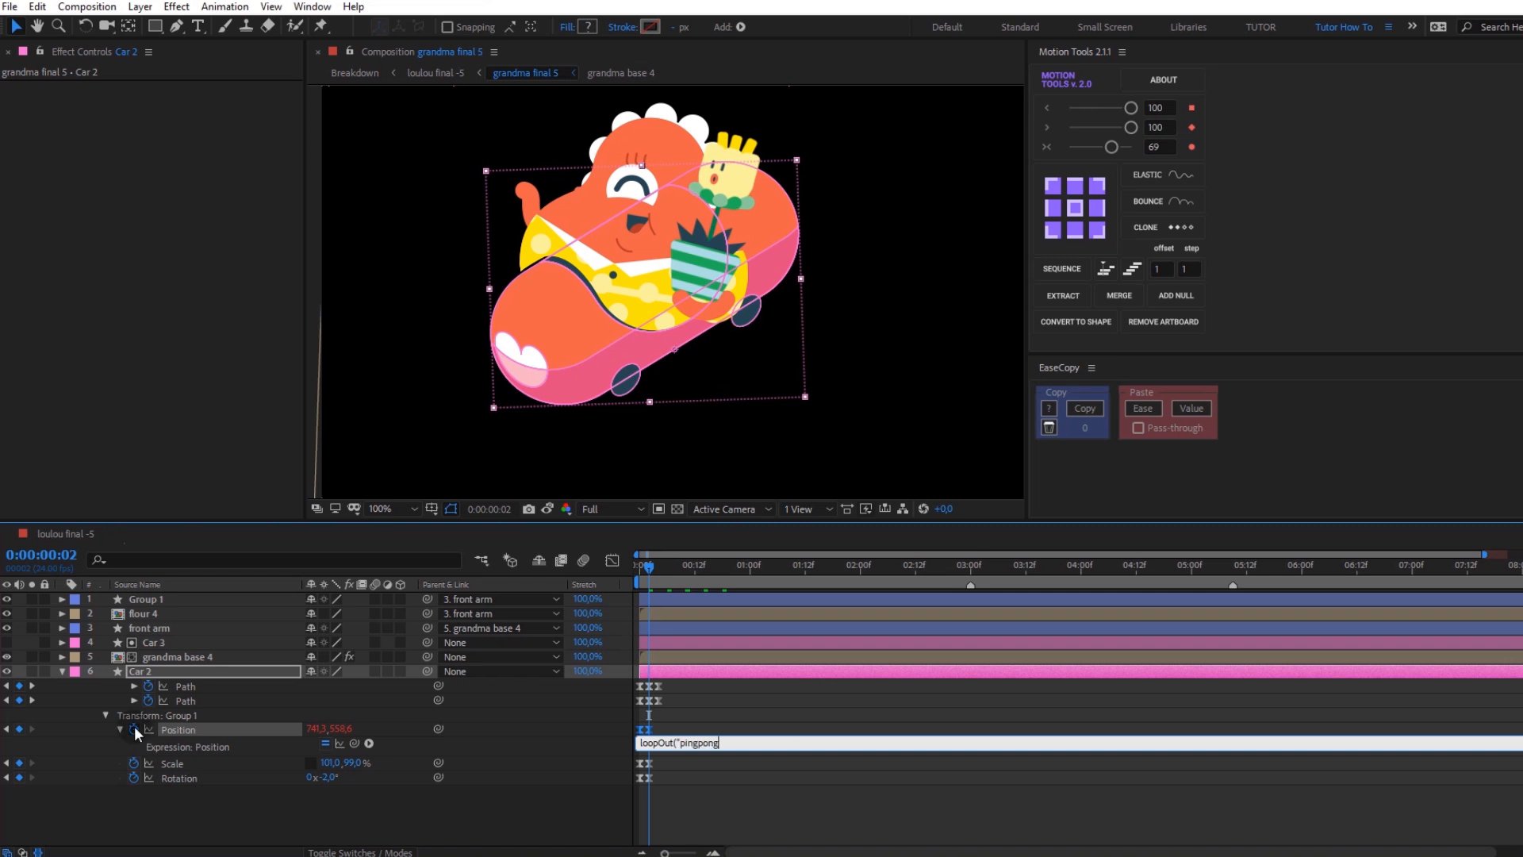
click(869, 685)
Step: Copy the Position expression onto the car body's Scale and Rotation
right_click(185, 727)
click(243, 660)
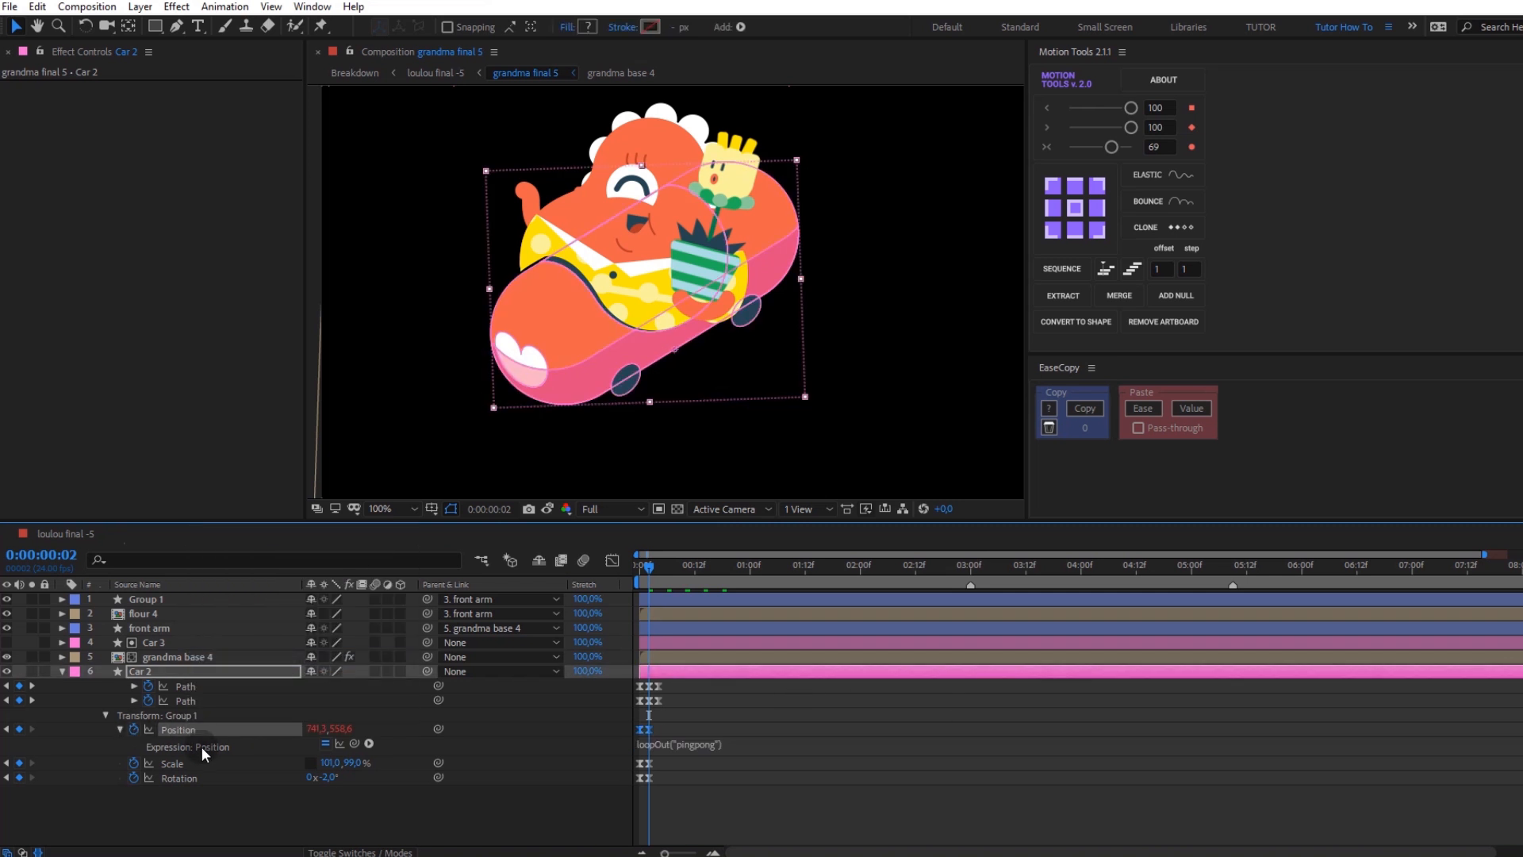
click(197, 761)
ctrl+click(193, 773)
key(ctrl+v)
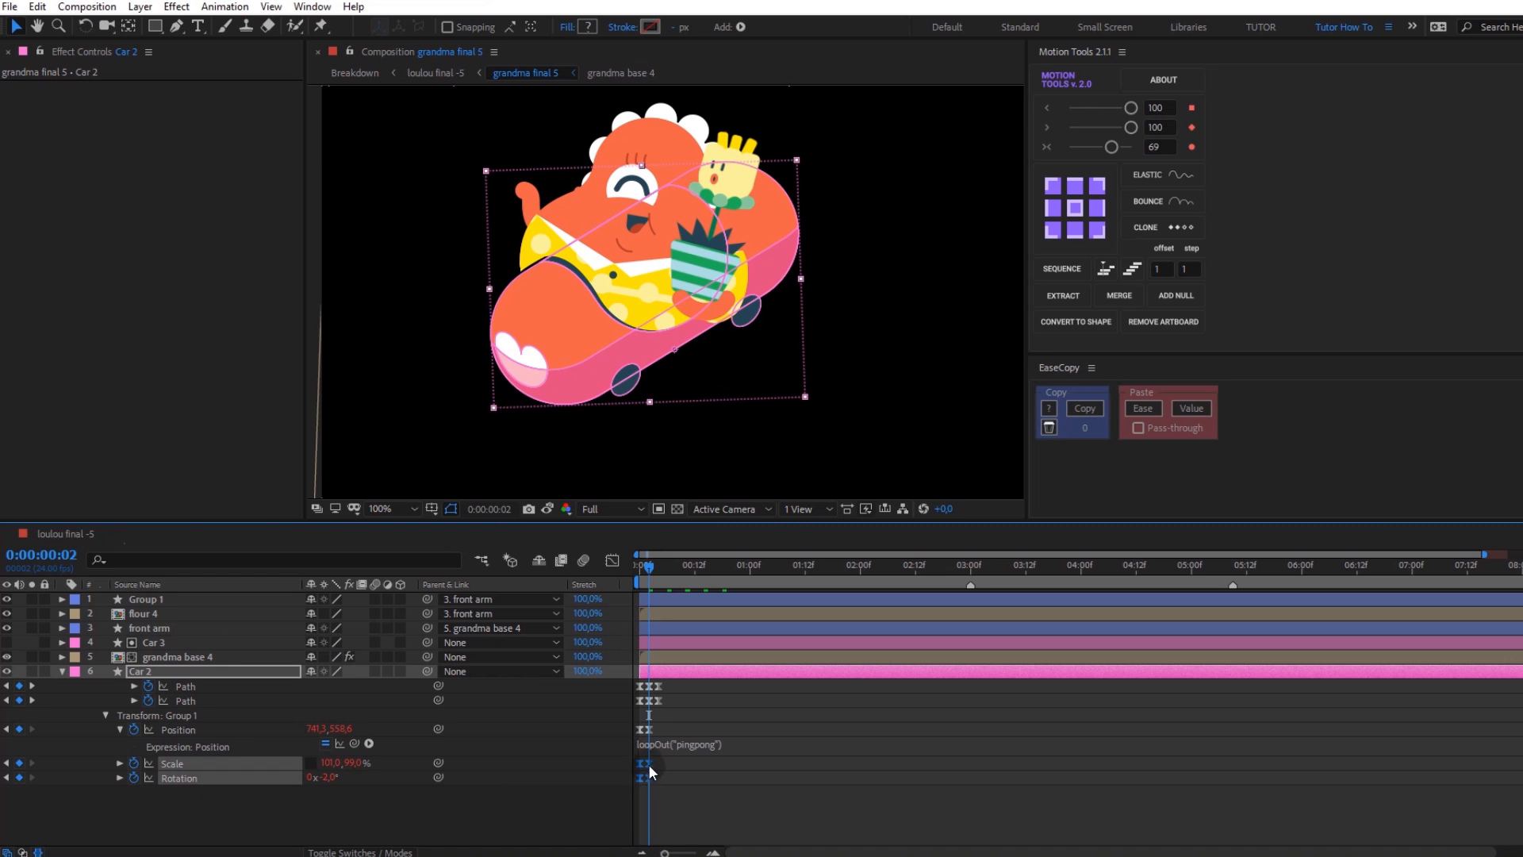
Step: Offset the car body's Scale and Rotation keyframes slightly earlier than the Position keyframes and play the loop
drag(656, 773, 611, 785)
click(641, 567)
key(space)
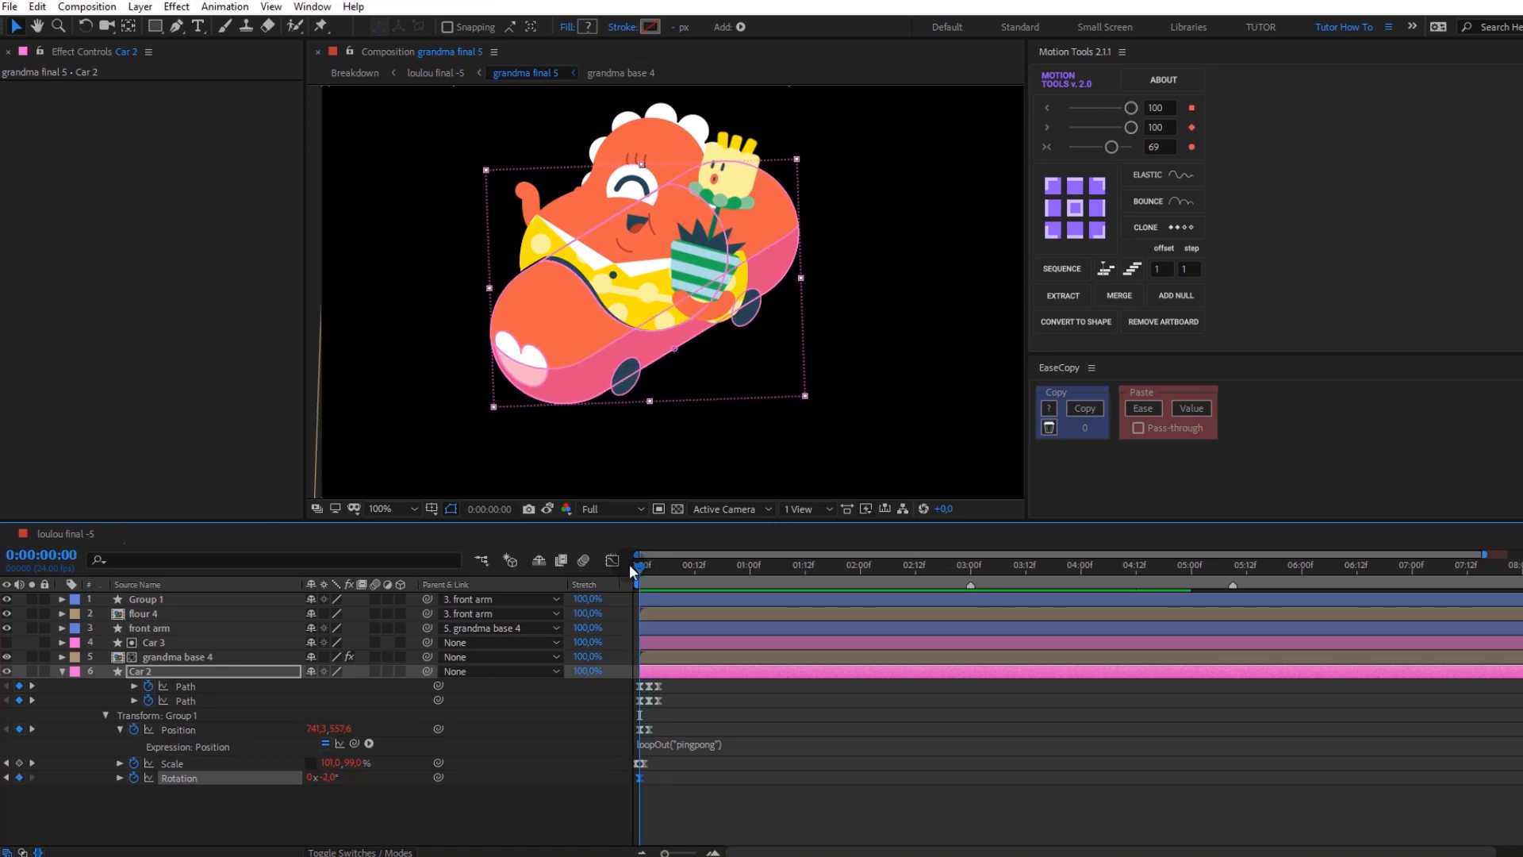
click(769, 712)
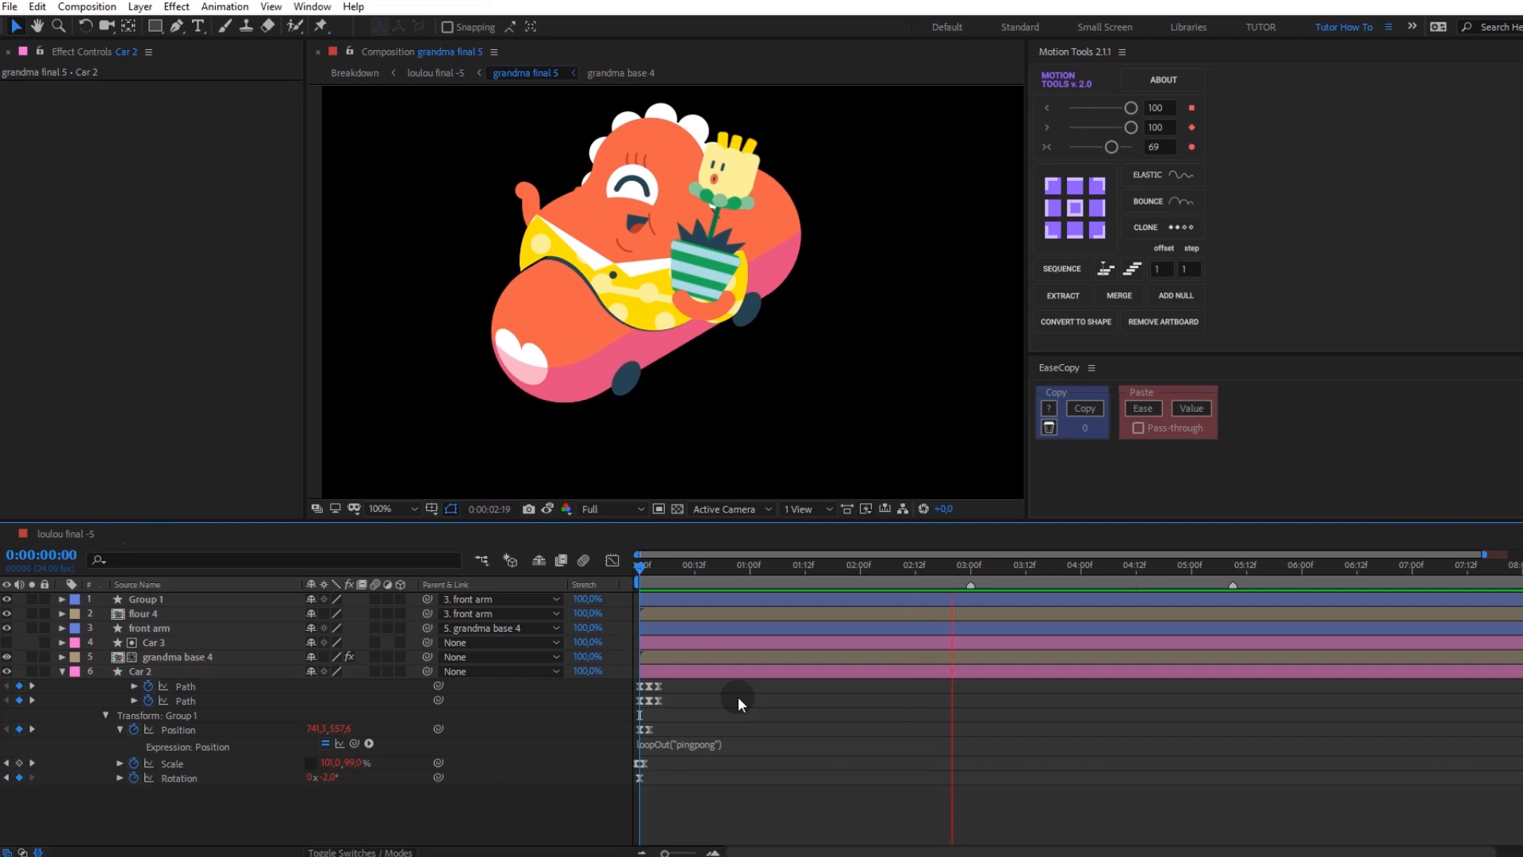
Step: Duplicate the Car 2 layer and hide the copy's car_heart+wheels group
key(comma)
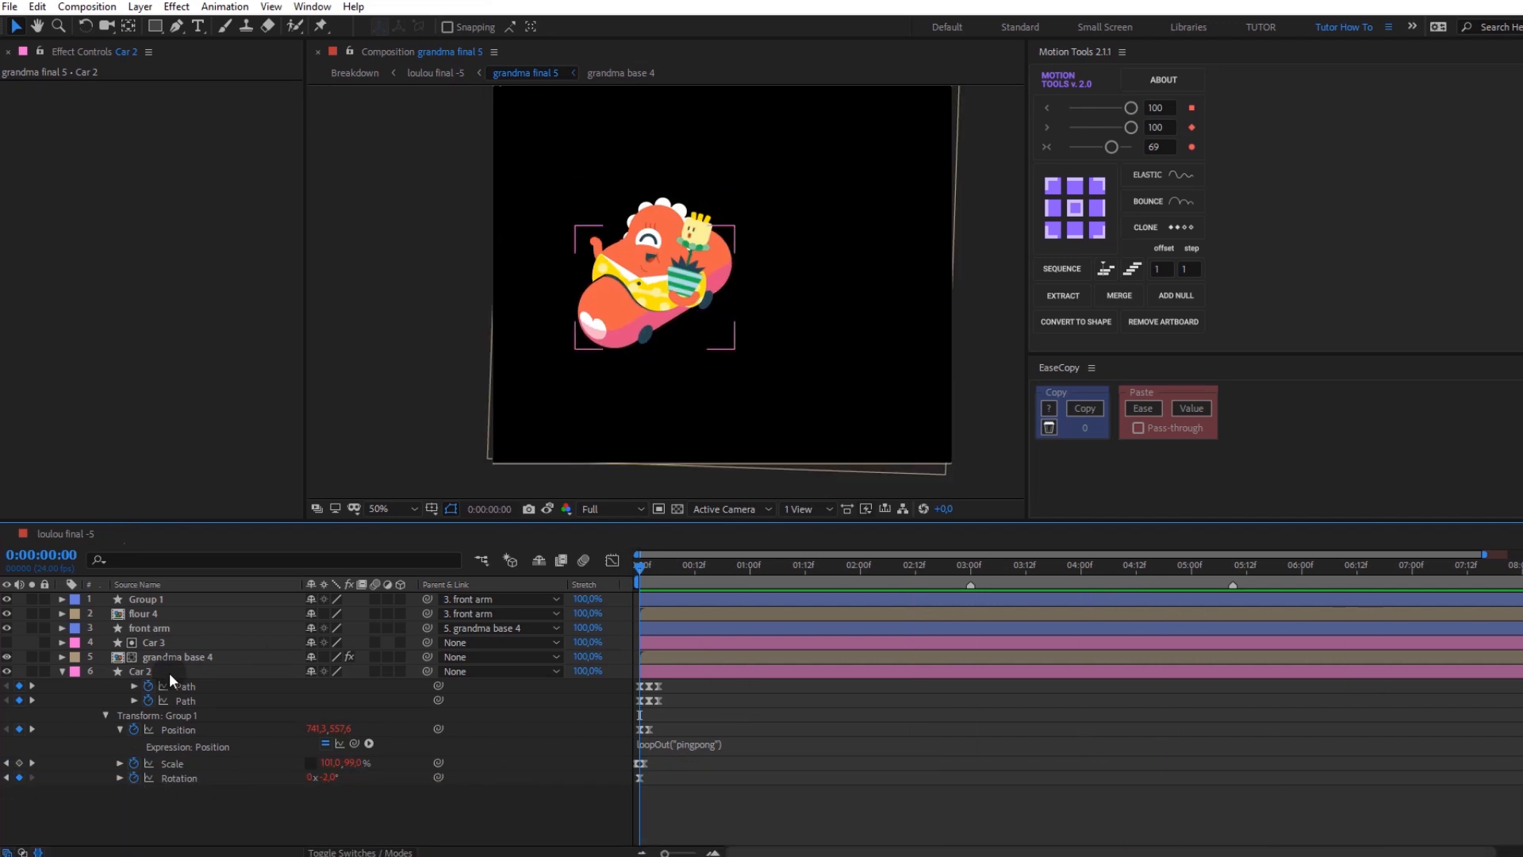
click(169, 673)
key(ctrl+d)
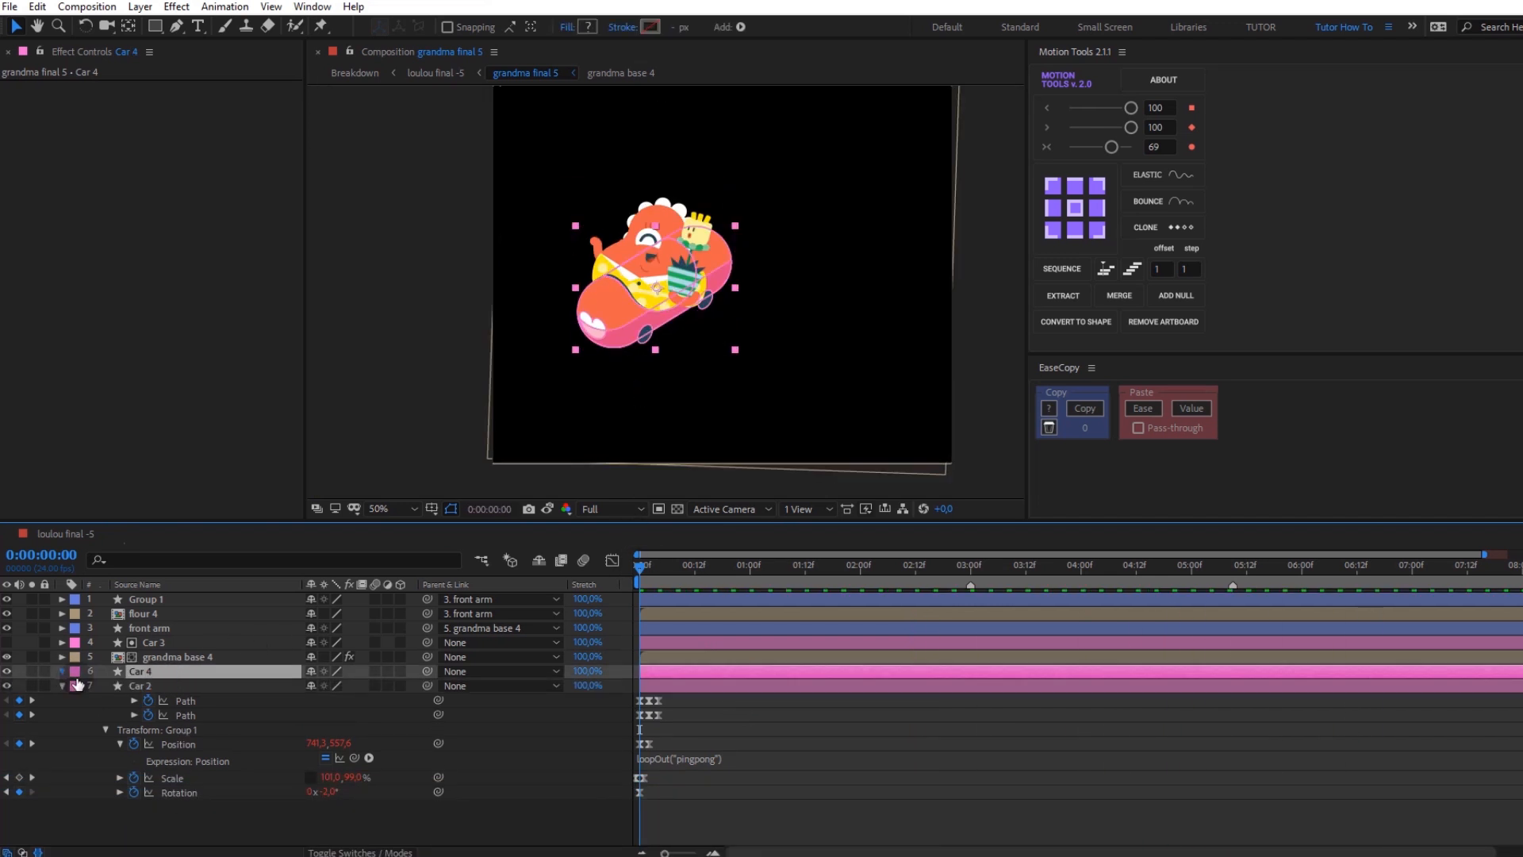
click(62, 671)
click(92, 716)
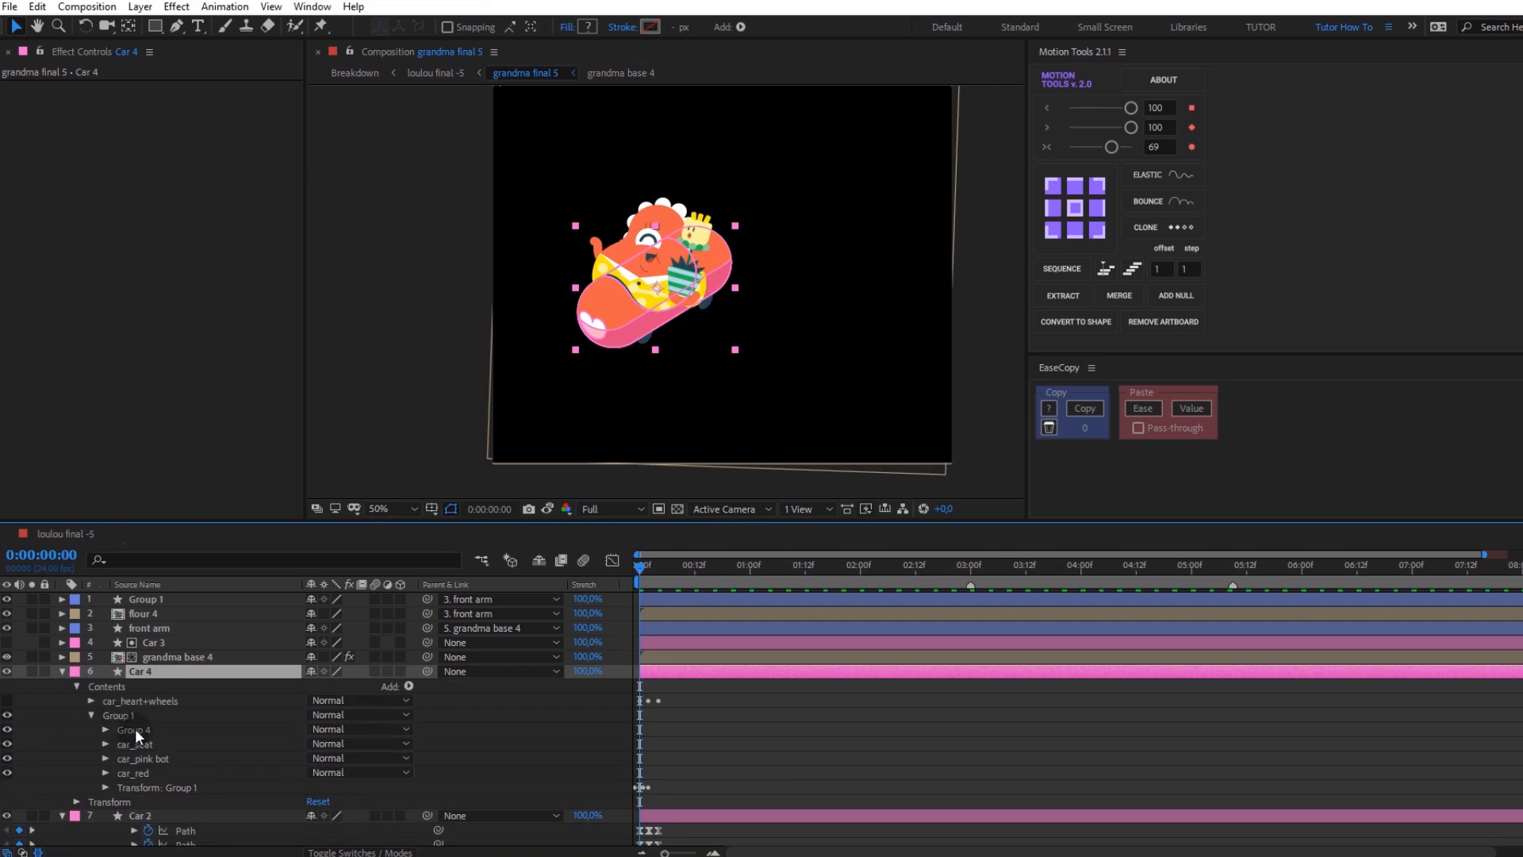
Step: Hide Group 4, car_pink bot and car_red in the duplicated car layer, keeping only car_seat shown
click(138, 729)
ctrl+click(144, 742)
ctrl+click(145, 744)
ctrl+click(146, 759)
ctrl+click(144, 773)
click(6, 759)
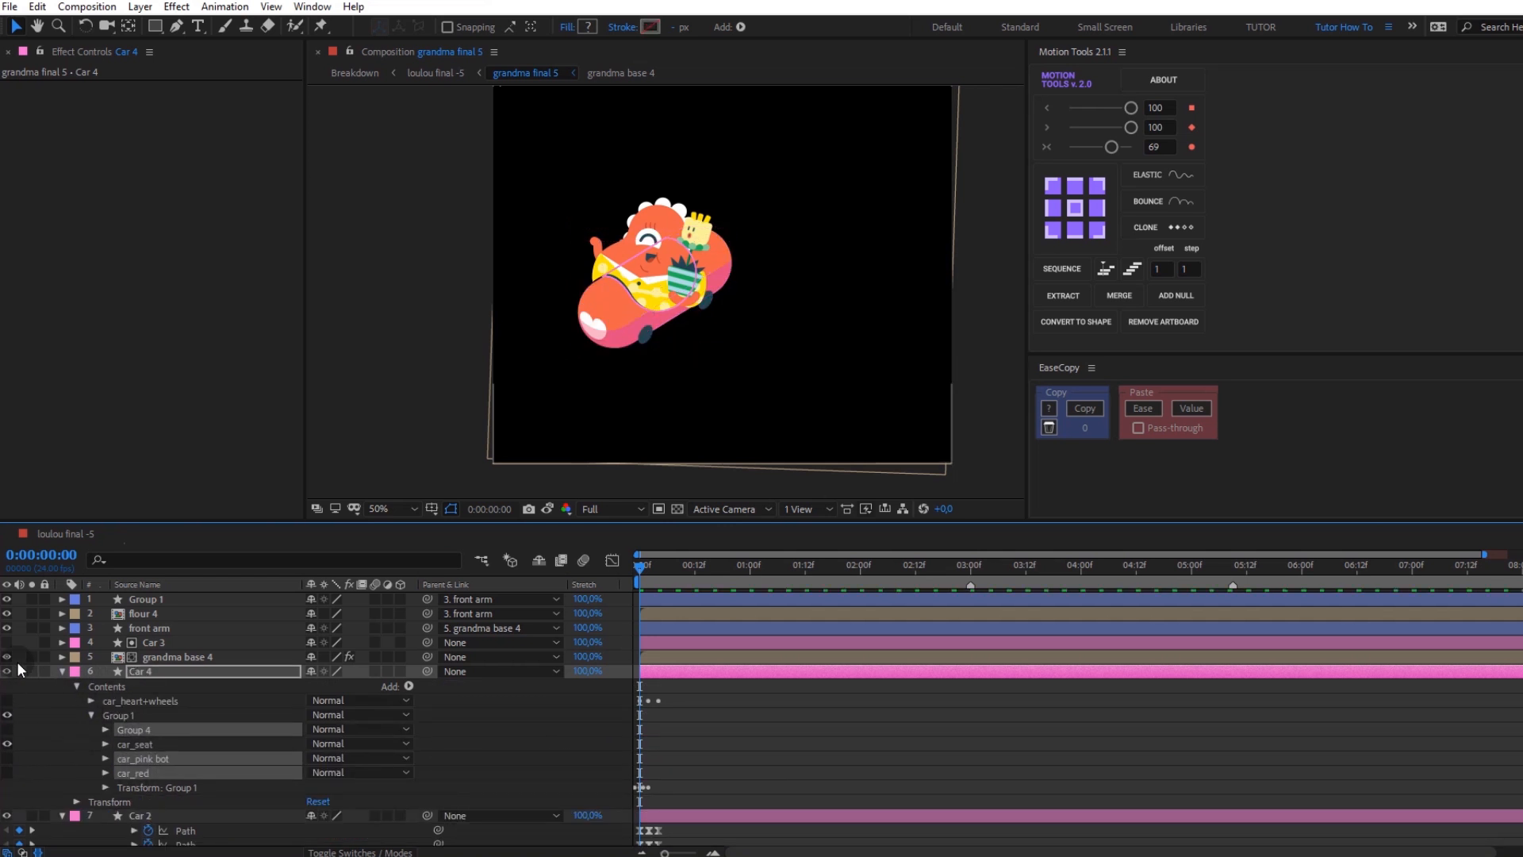
Step: Move the Car 4 layer directly above grandma base 4 as its matte and delete the old Car 3 layer
click(32, 671)
click(32, 672)
drag(147, 671, 149, 651)
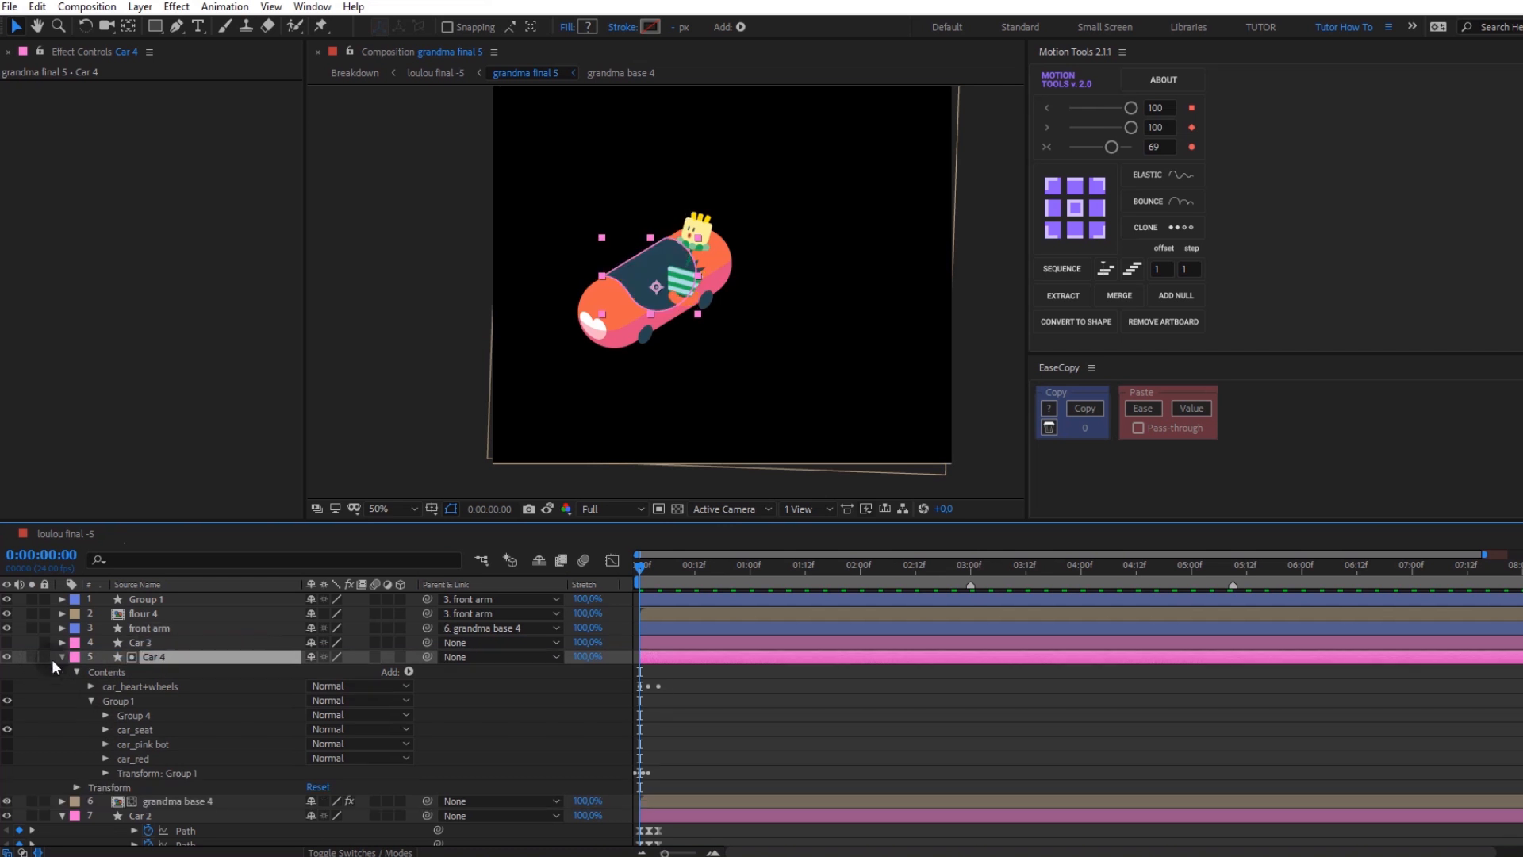
click(62, 657)
click(148, 643)
key(Delete)
click(143, 645)
click(62, 643)
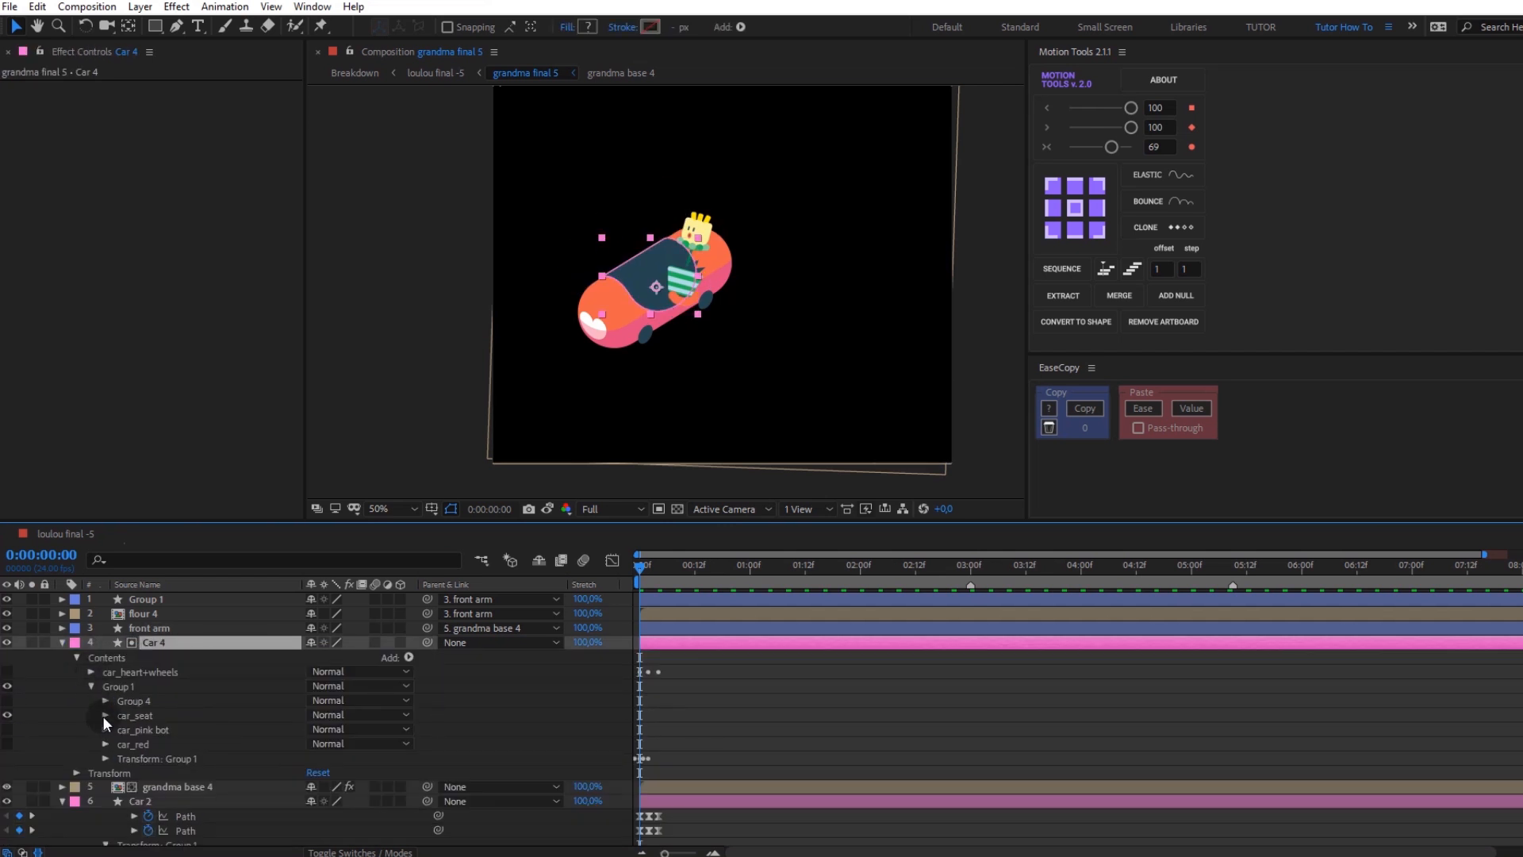
Step: Expand the car_seat group in Car 4 down to its Path 1 and select that path for editing
click(105, 715)
click(122, 729)
click(118, 728)
click(121, 730)
click(135, 744)
click(162, 745)
click(171, 756)
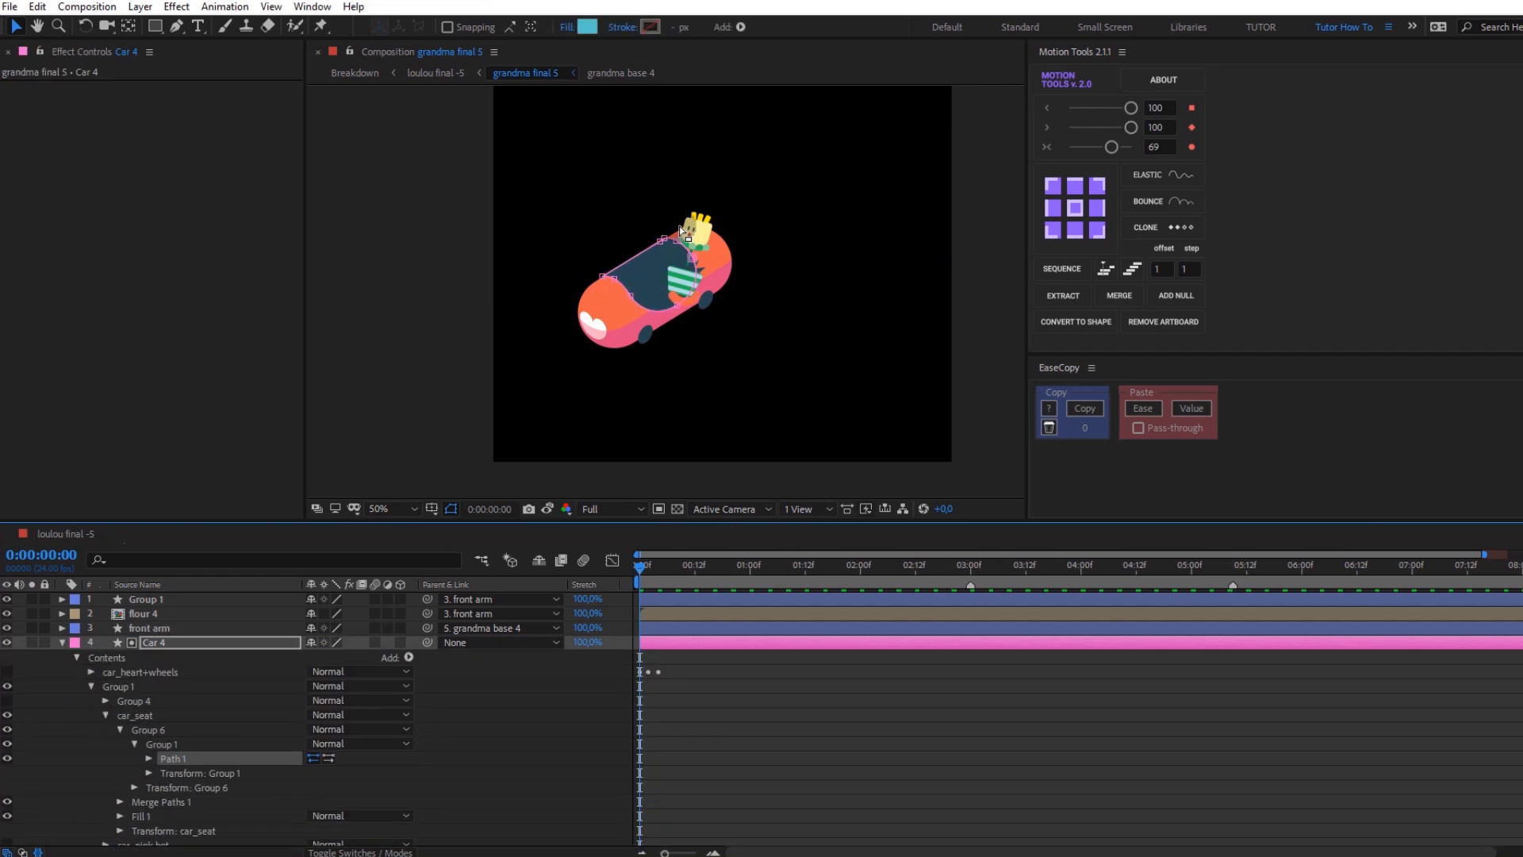
key(slash)
click(148, 758)
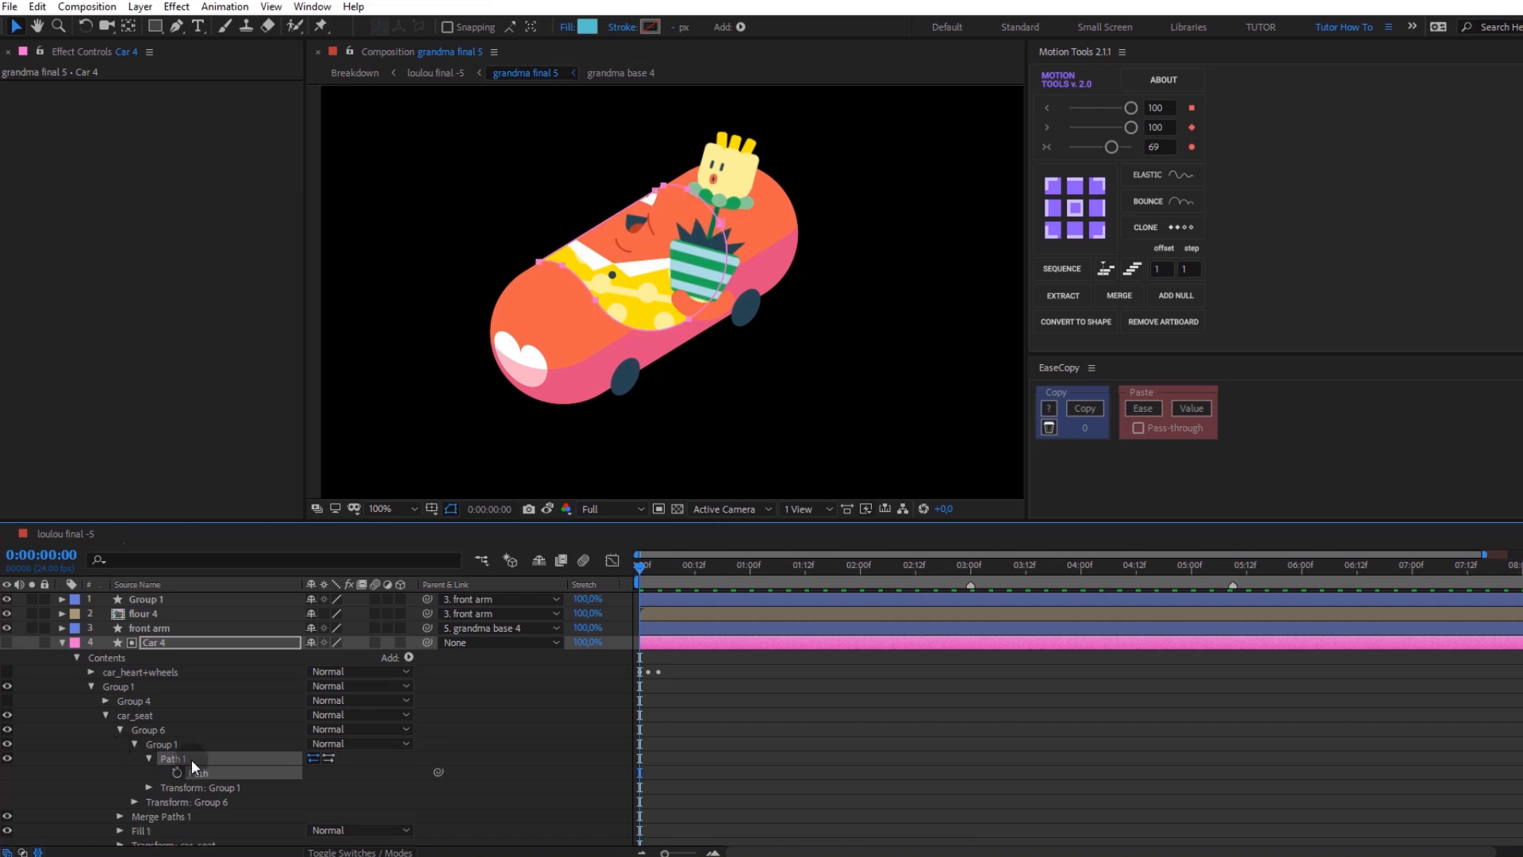
Step: Pull the outer vertices of the car_seat path away from the car so the shape encloses the whole grandma and her plant
drag(614, 225, 396, 314)
key(ctrl+t)
key(Escape)
drag(564, 292, 604, 151)
drag(680, 266, 682, 114)
drag(688, 262, 889, 179)
drag(746, 298, 769, 397)
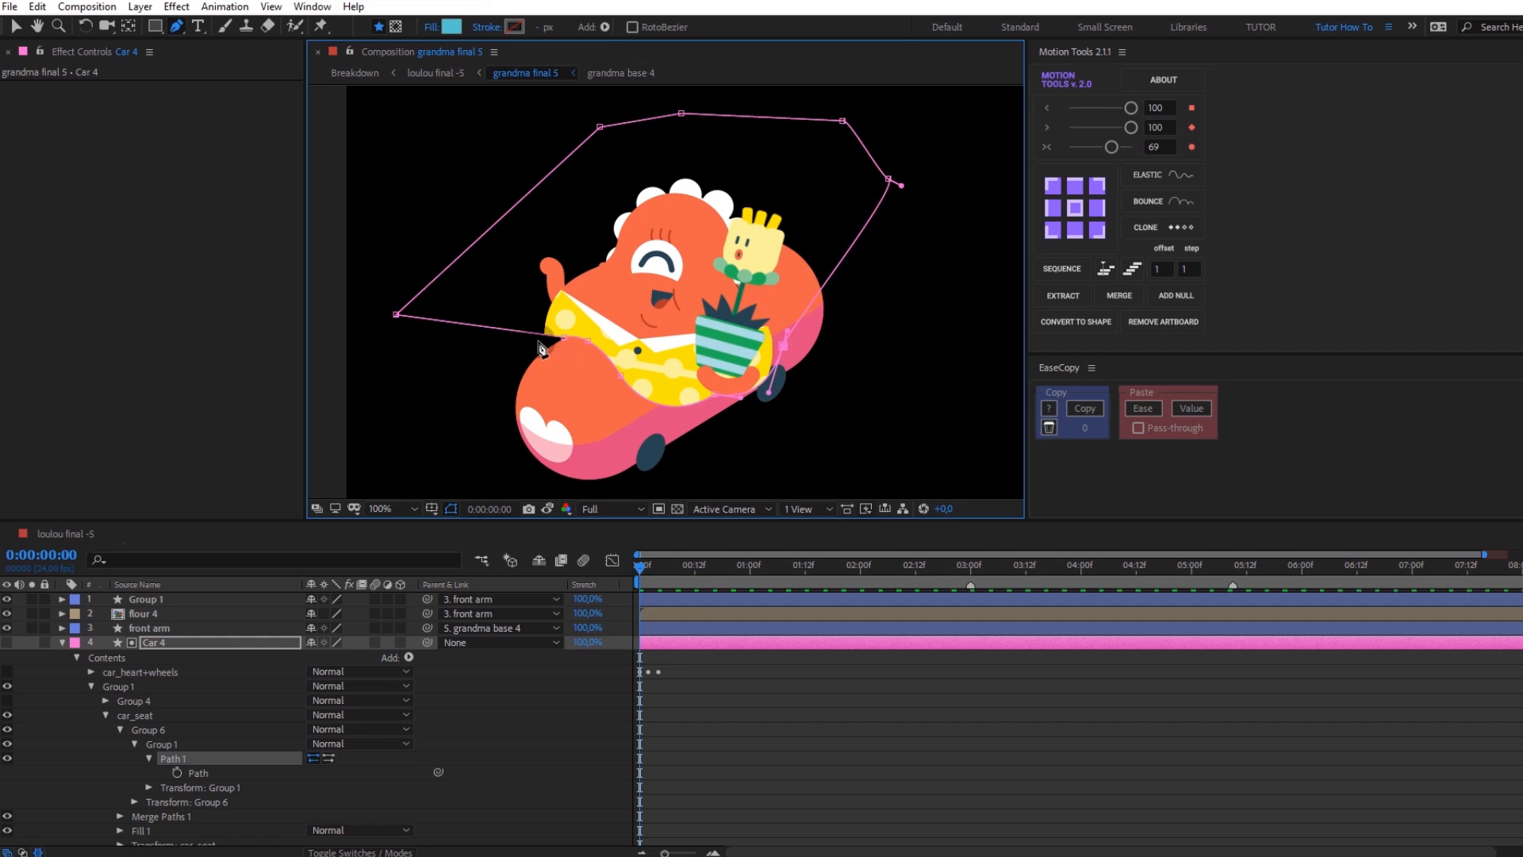
Step: Adjust the points and curve handles of the car_seat path so it follows the upper edge of the car's nose
click(502, 329)
scroll(516, 410, up, 1)
drag(516, 410, 677, 395)
mouse_move(501, 353)
mouse_down()
mouse_move(533, 452)
mouse_move(560, 407)
mouse_move(509, 351)
mouse_up()
scroll(571, 456, up, 1)
scroll(547, 437, down, 1)
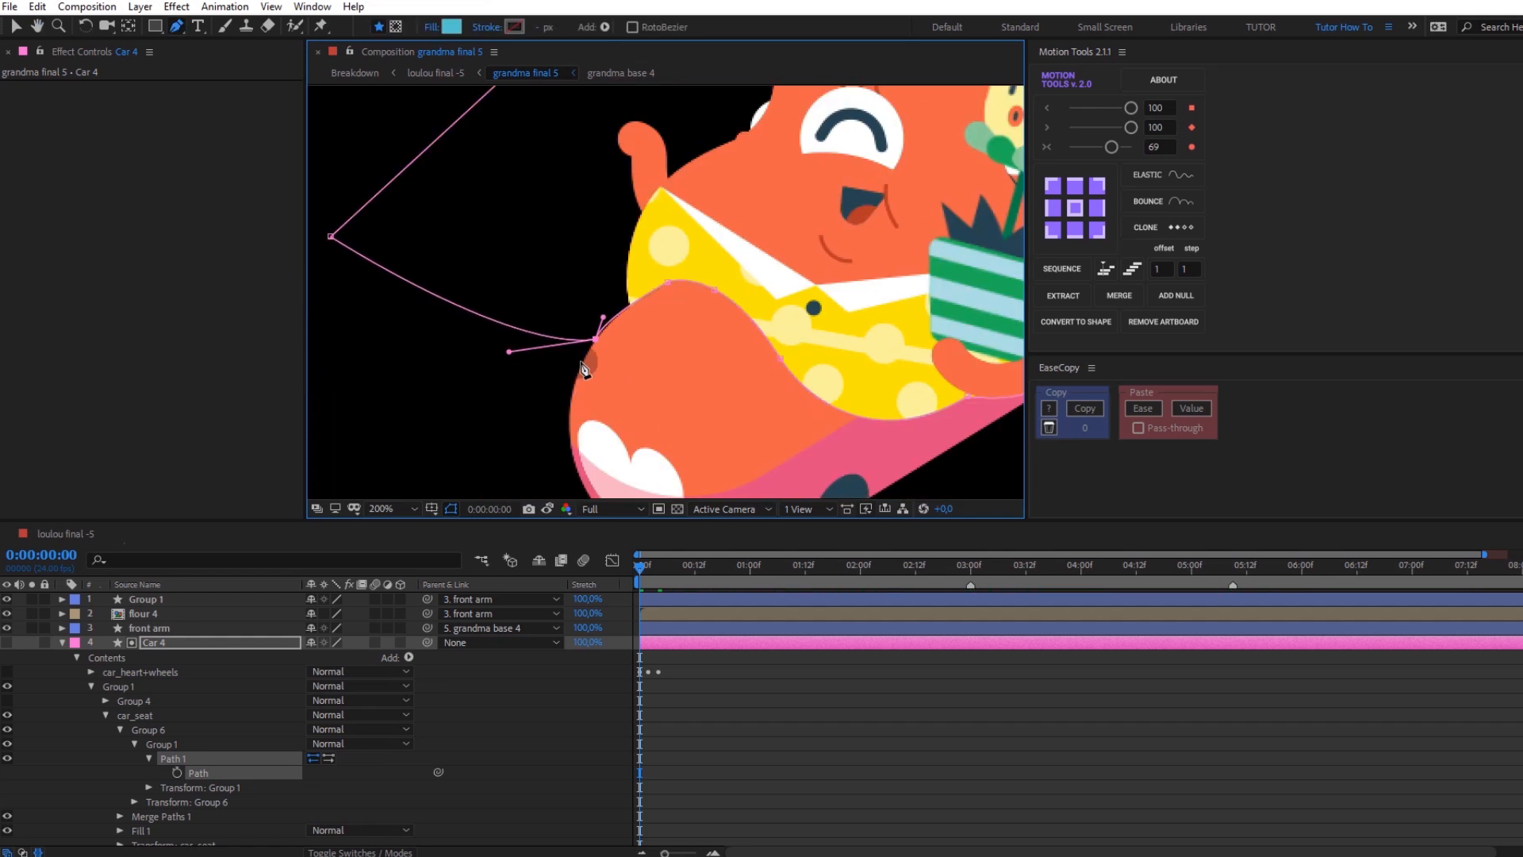
scroll(583, 369, up, 3)
drag(416, 400, 457, 375)
drag(455, 377, 446, 374)
scroll(573, 404, down, 1)
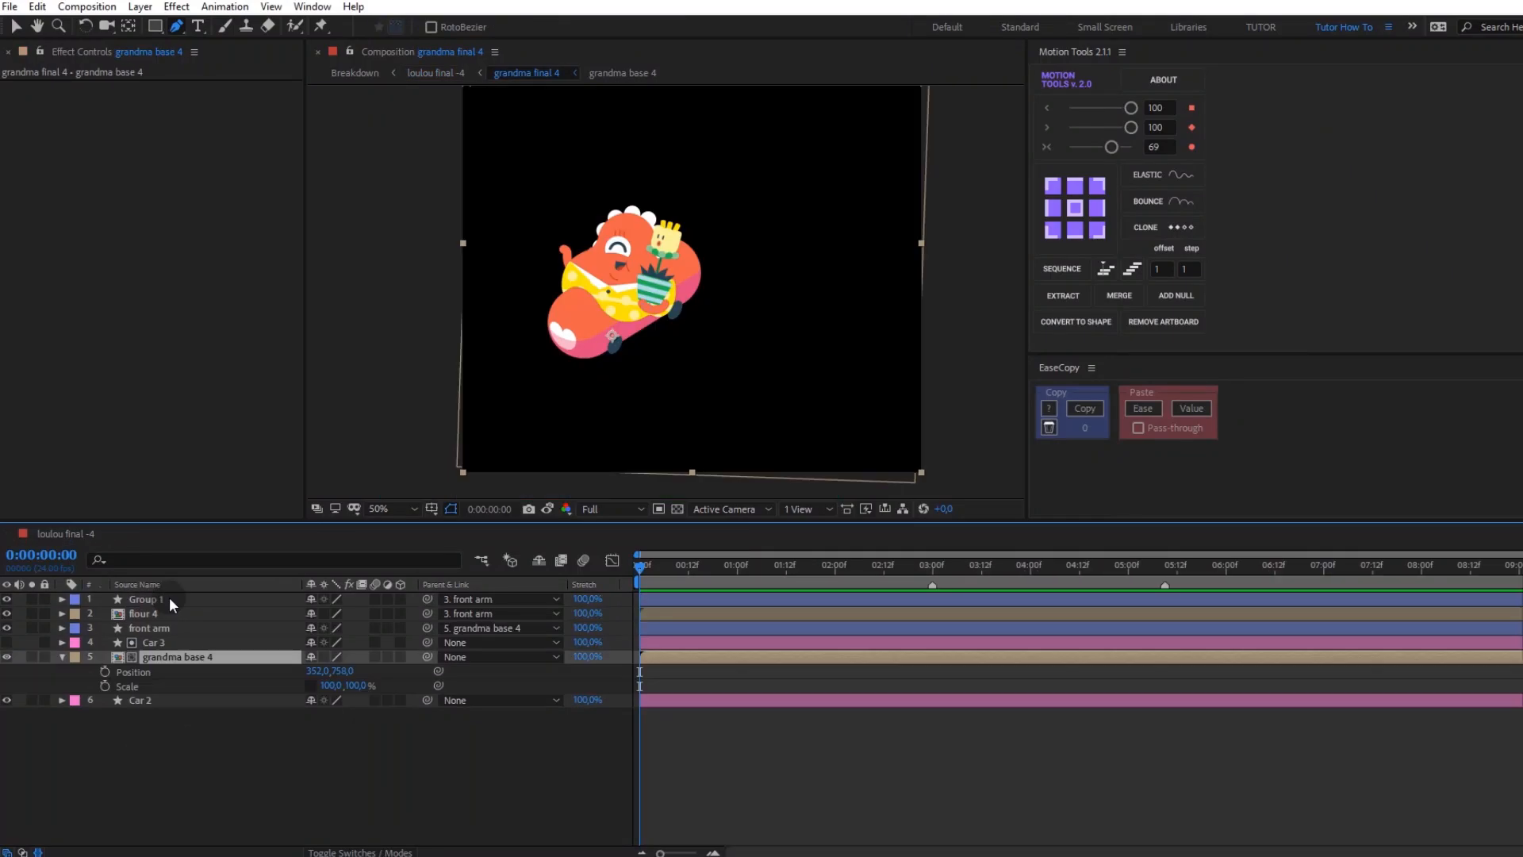
Step: Add Position and Scale keyframes to the grandma base 4 layer at frame 0 and frame 4
click(105, 671)
click(104, 685)
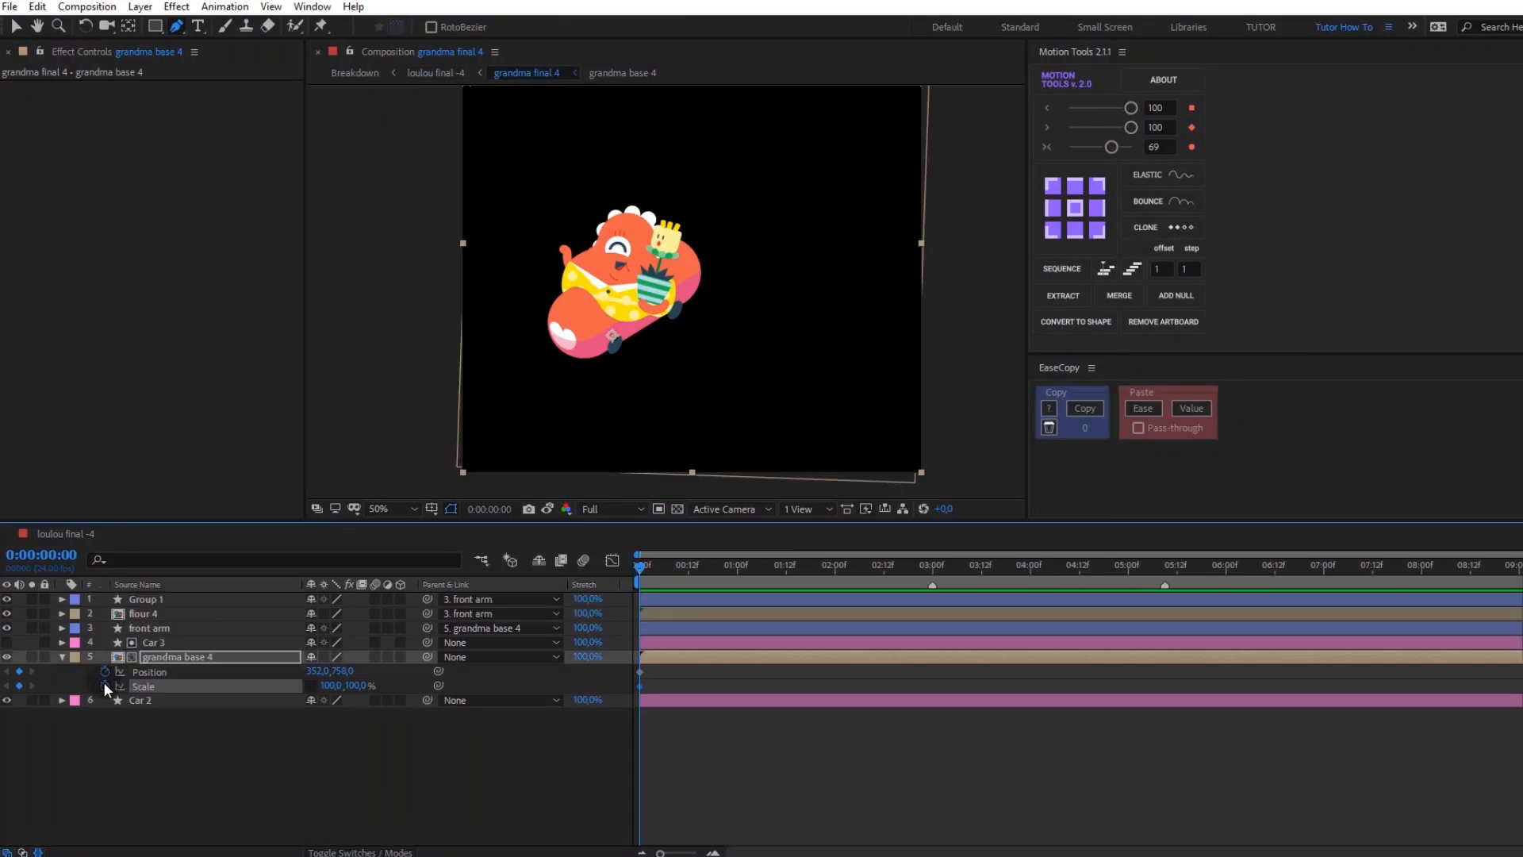
key(Page_Down)
key(Page_Down)
key(Page_Down)
key(Page_Down)
click(19, 671)
click(19, 686)
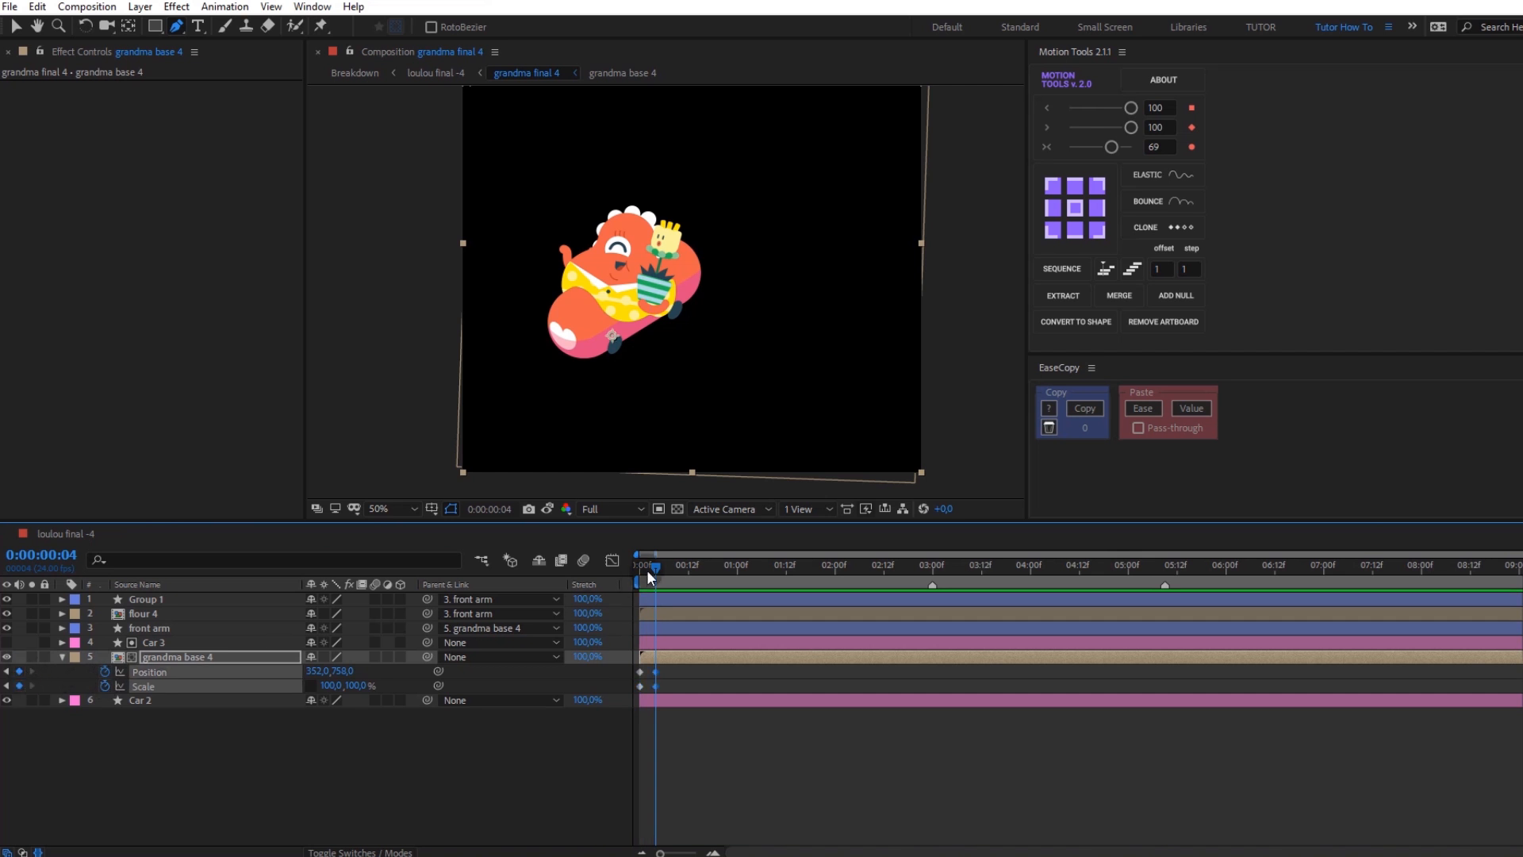
Step: Set the grandma base 4 Scale to 95, 105% at frame 0
drag(652, 568, 637, 568)
click(381, 689)
click(477, 687)
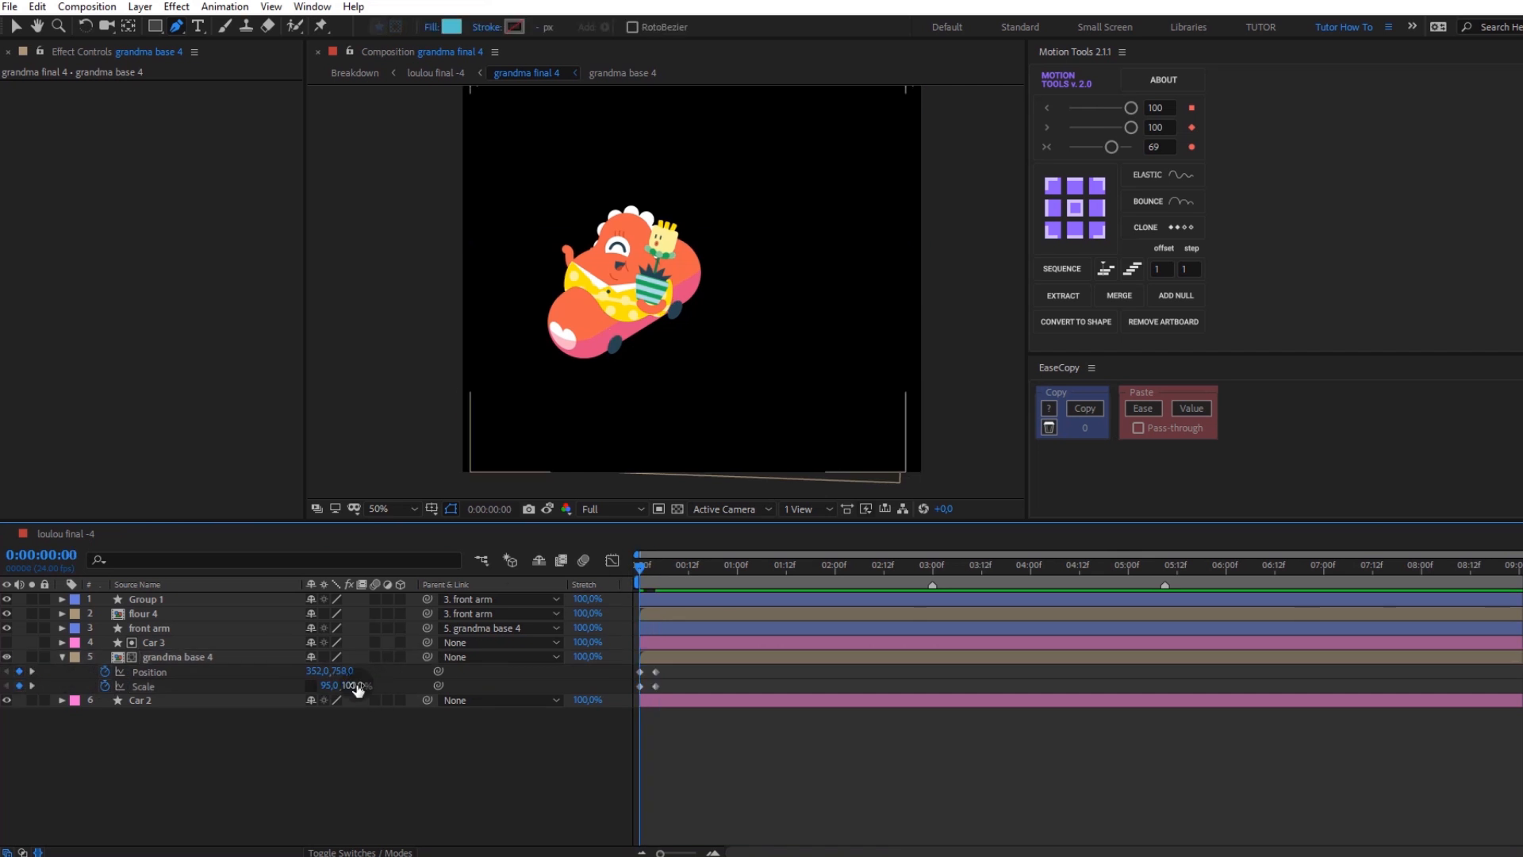
text(105)
click(468, 687)
Step: At frame 4, set the grandma base 4 Scale to 105, 95% and its Y position to 768
click(655, 568)
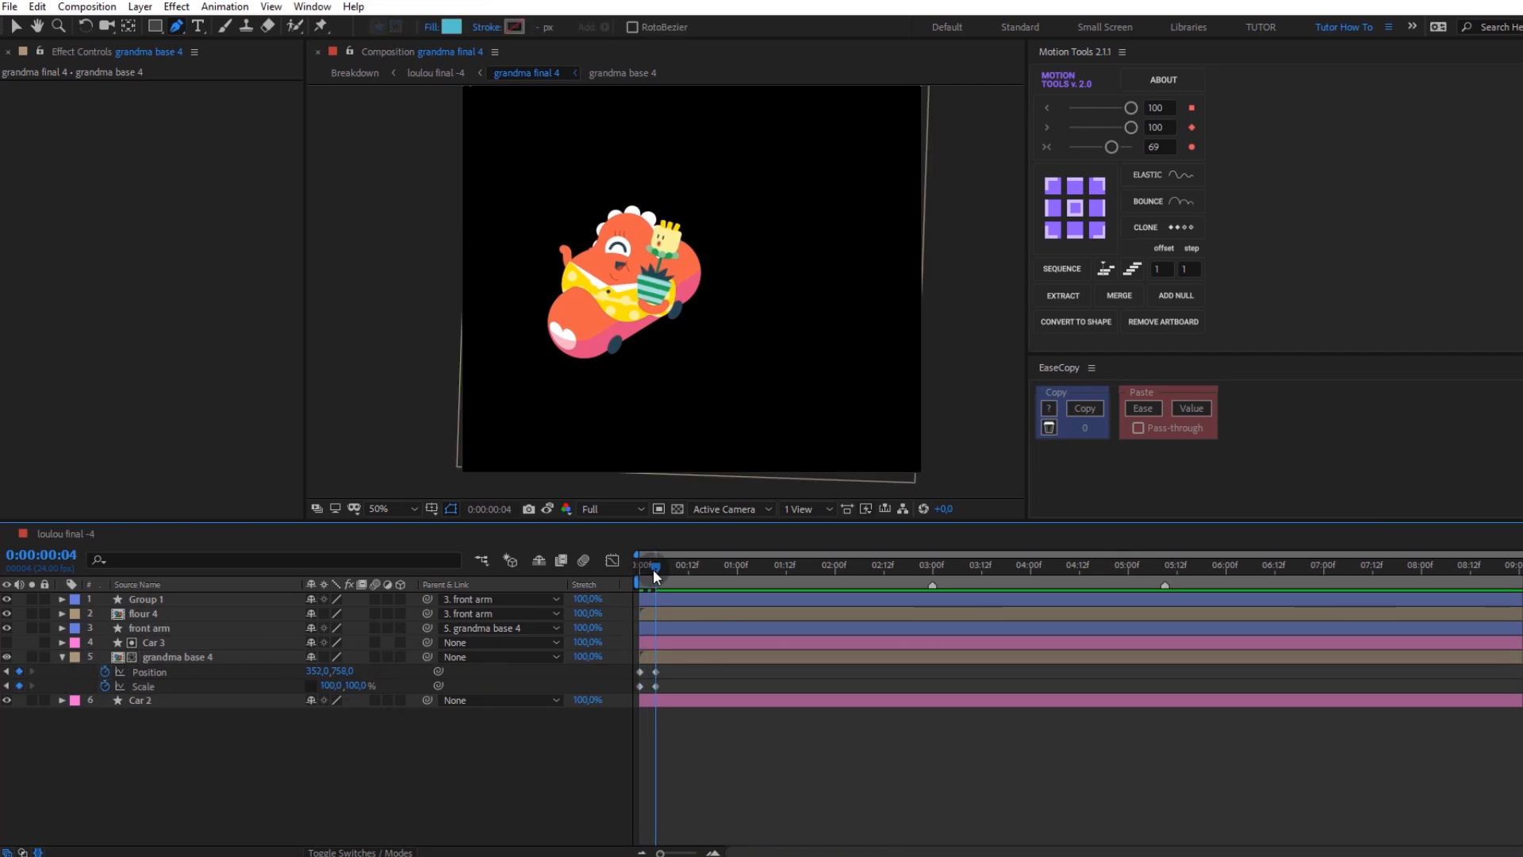
click(361, 687)
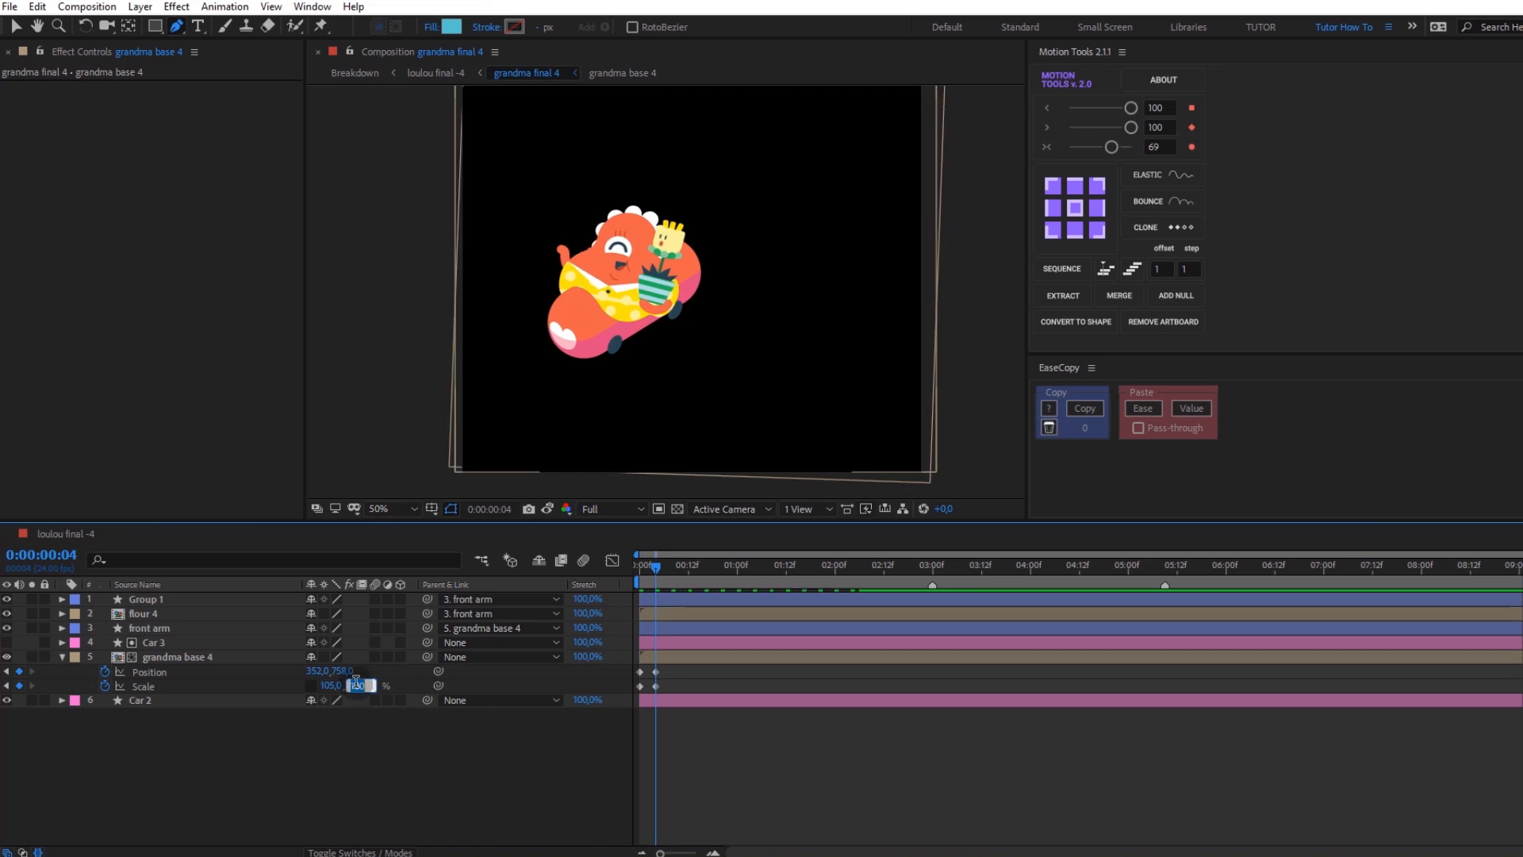
text(95)
key(Return)
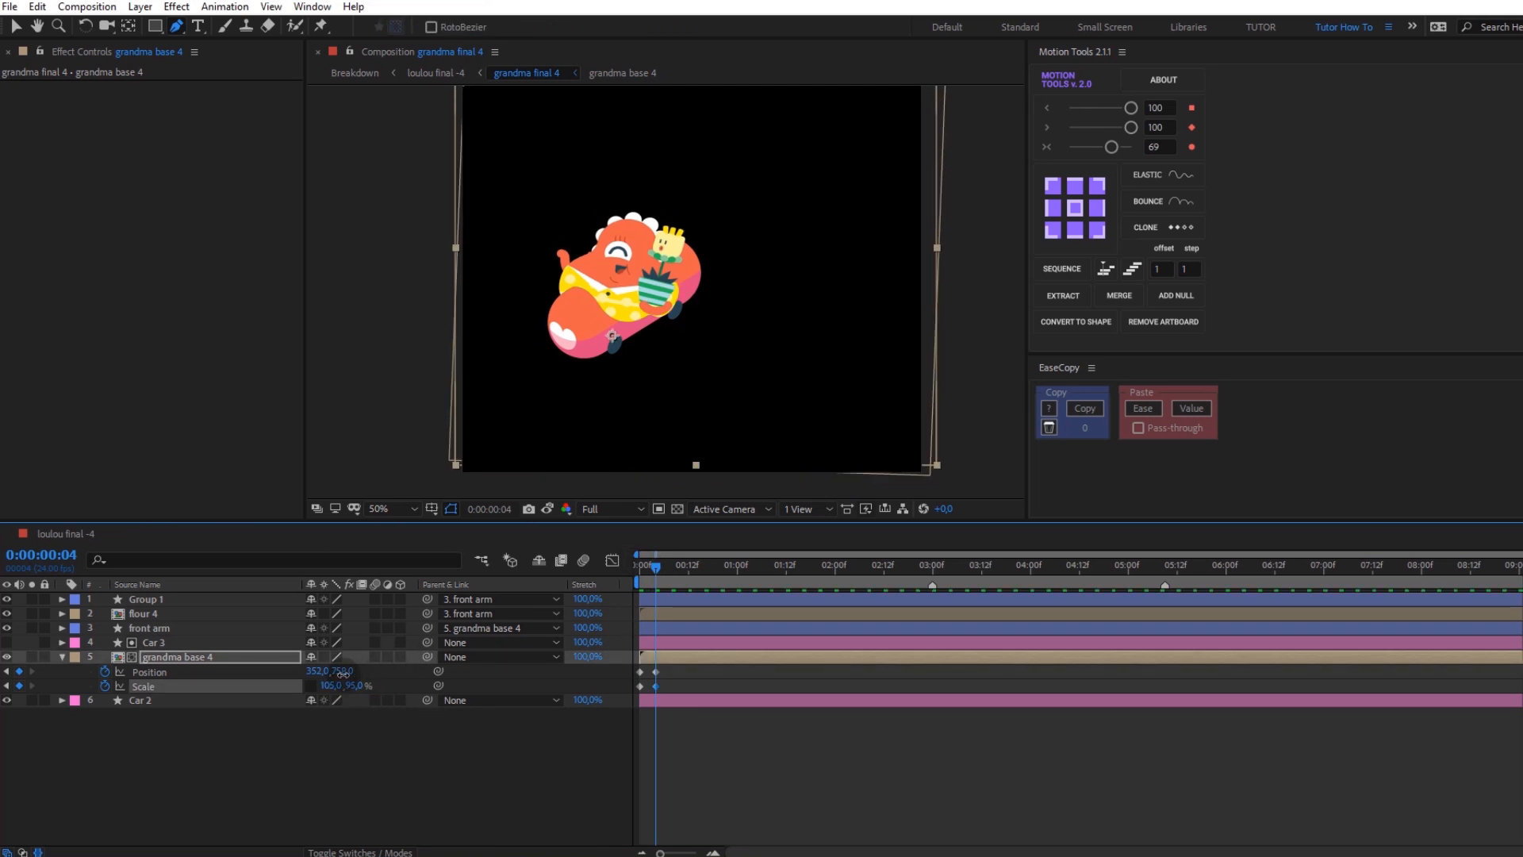
text(768)
key(Return)
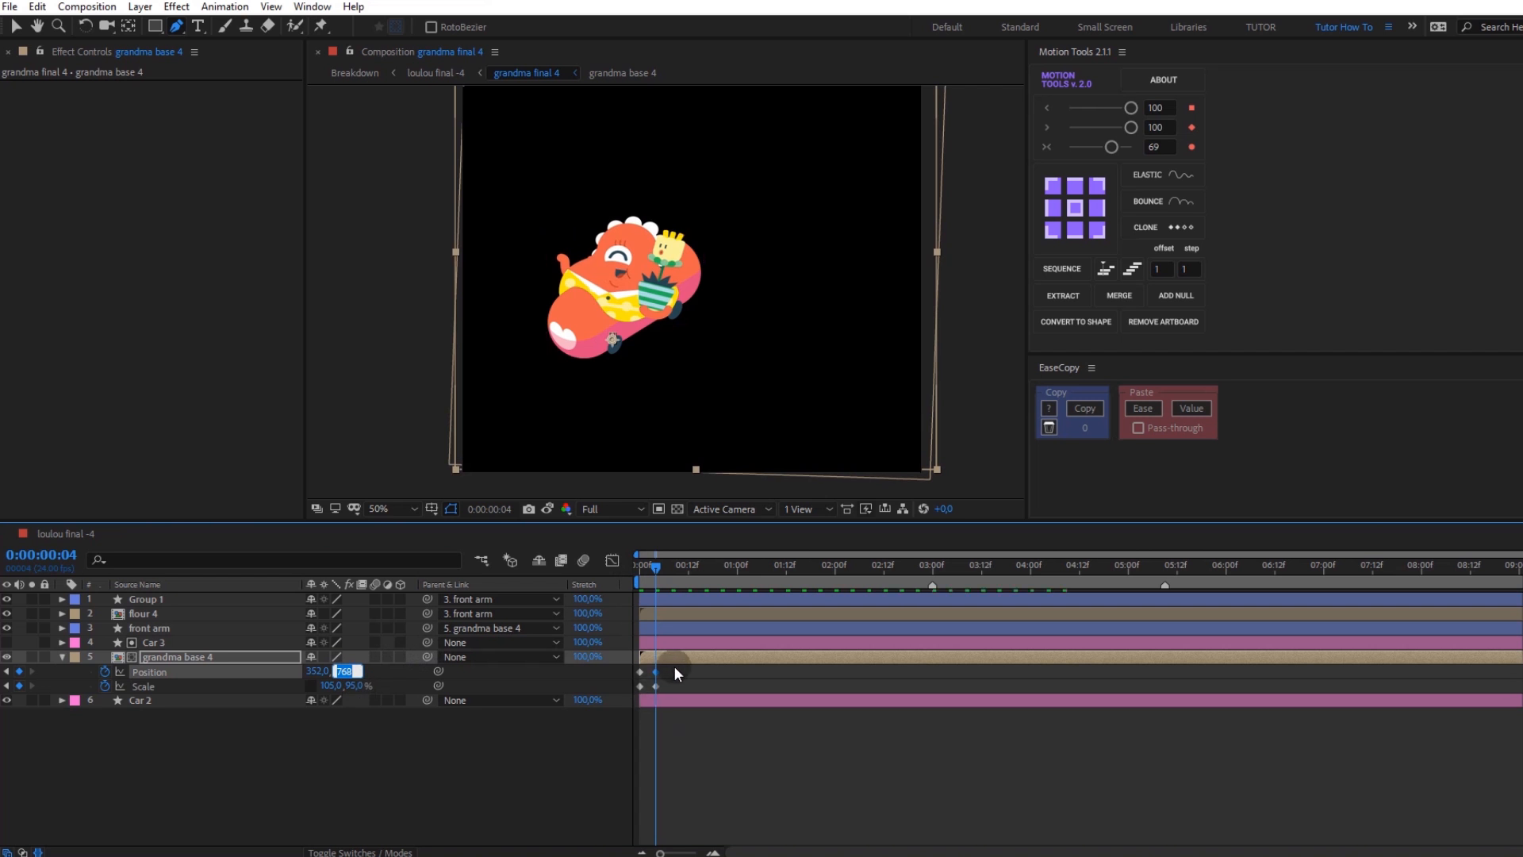
Step: Add the expression loopOut("pingpong") to the grandma base 4 Scale and copy it onto Position
alt+click(104, 685)
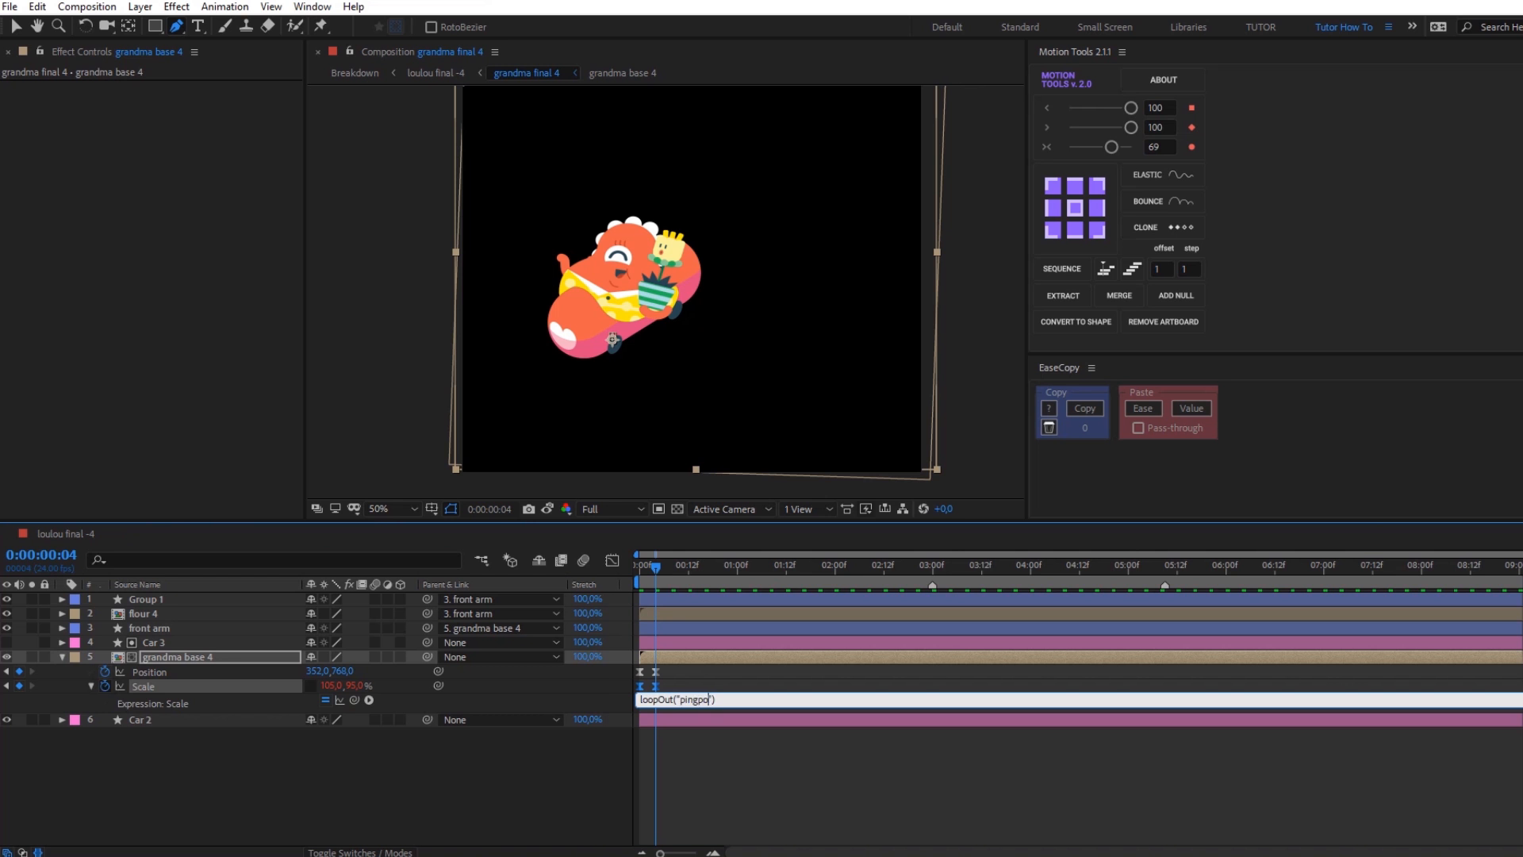
right_click(156, 689)
click(222, 619)
click(163, 671)
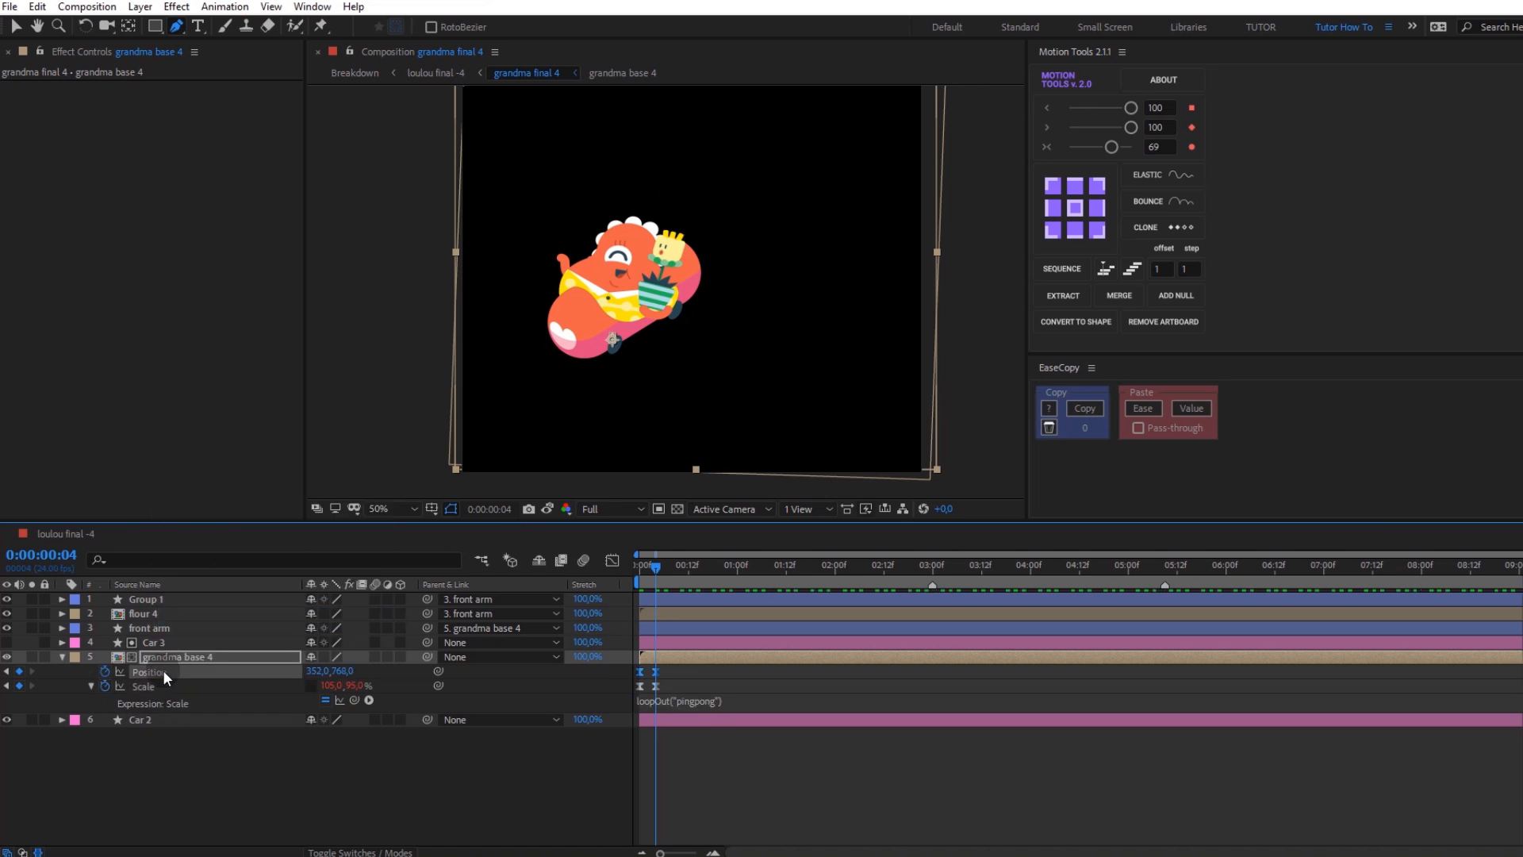
key(ctrl+v)
Step: Offset the grandma base 4 Position keyframes slightly earlier than the Scale keyframes and play the loop
drag(654, 673, 645, 674)
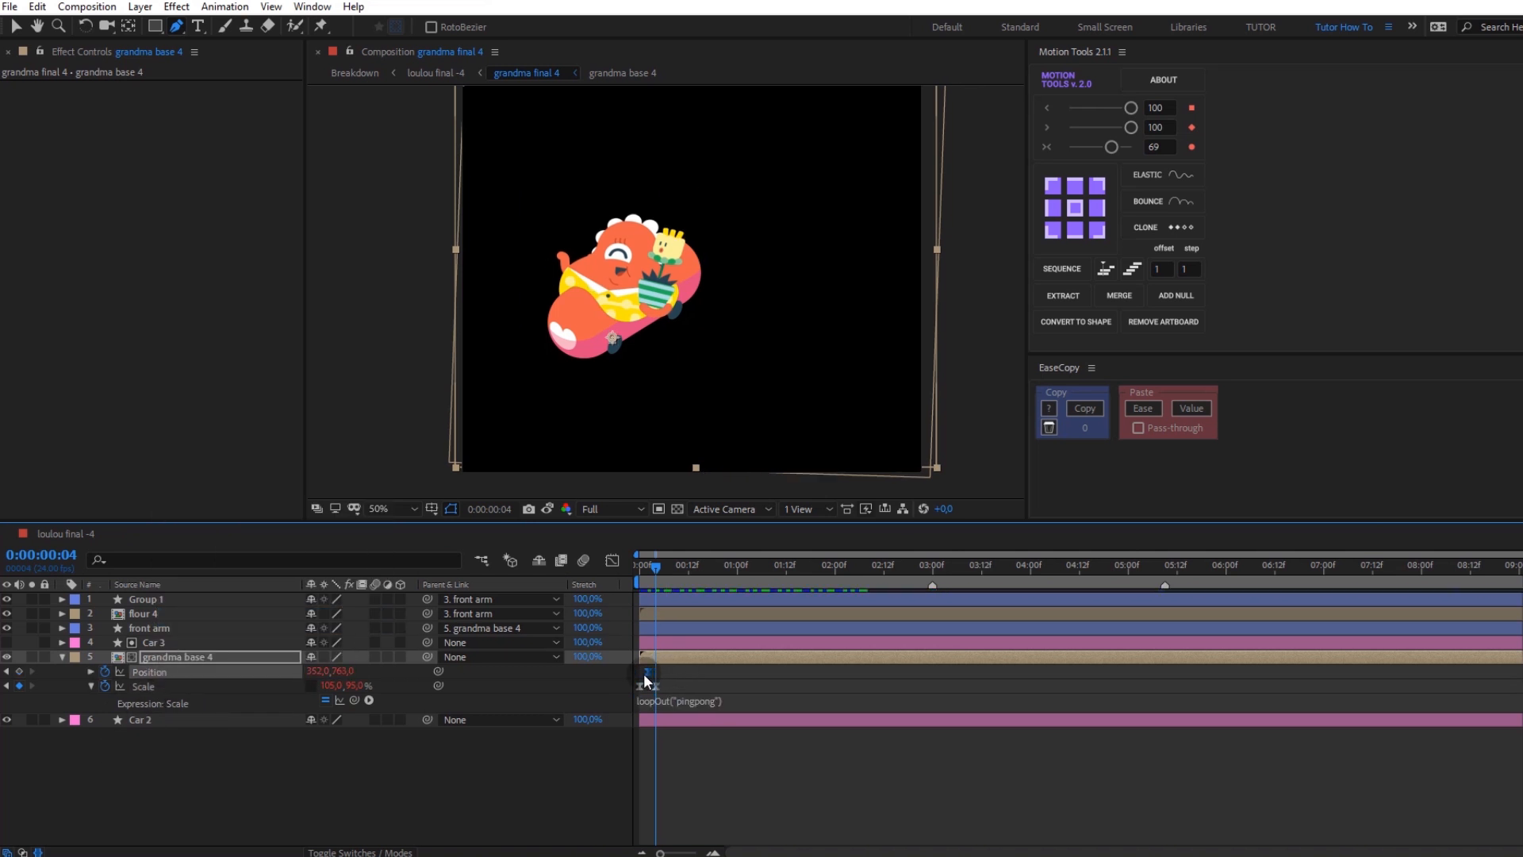
drag(654, 567, 639, 566)
key(space)
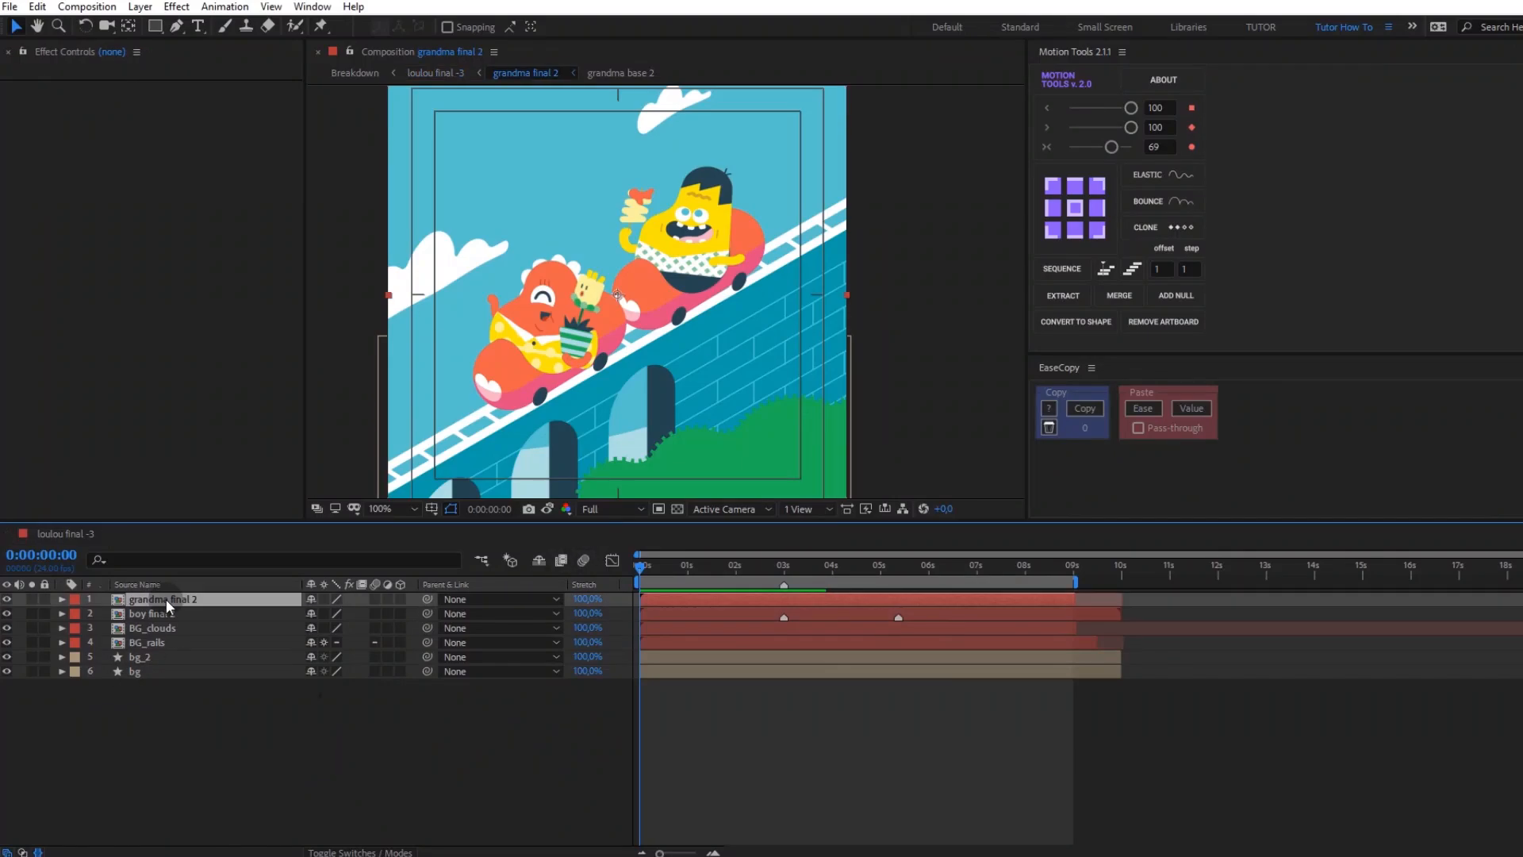
Step: Open the grandma base 2 composition inside grandma final 2, select the hair layer and play the character's animation
double_click(165, 599)
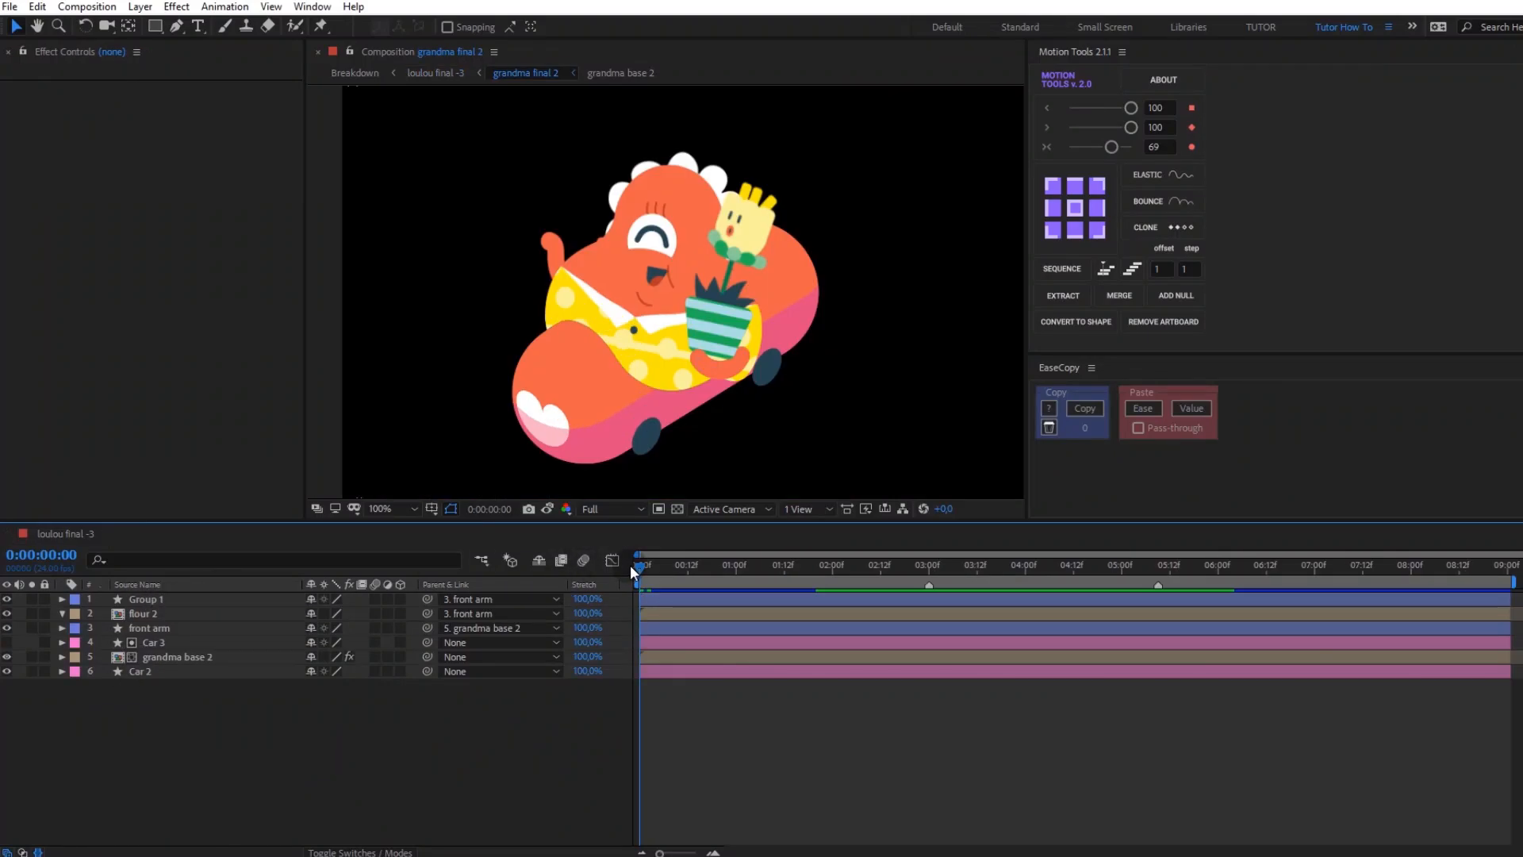
click(158, 642)
click(163, 656)
click(160, 669)
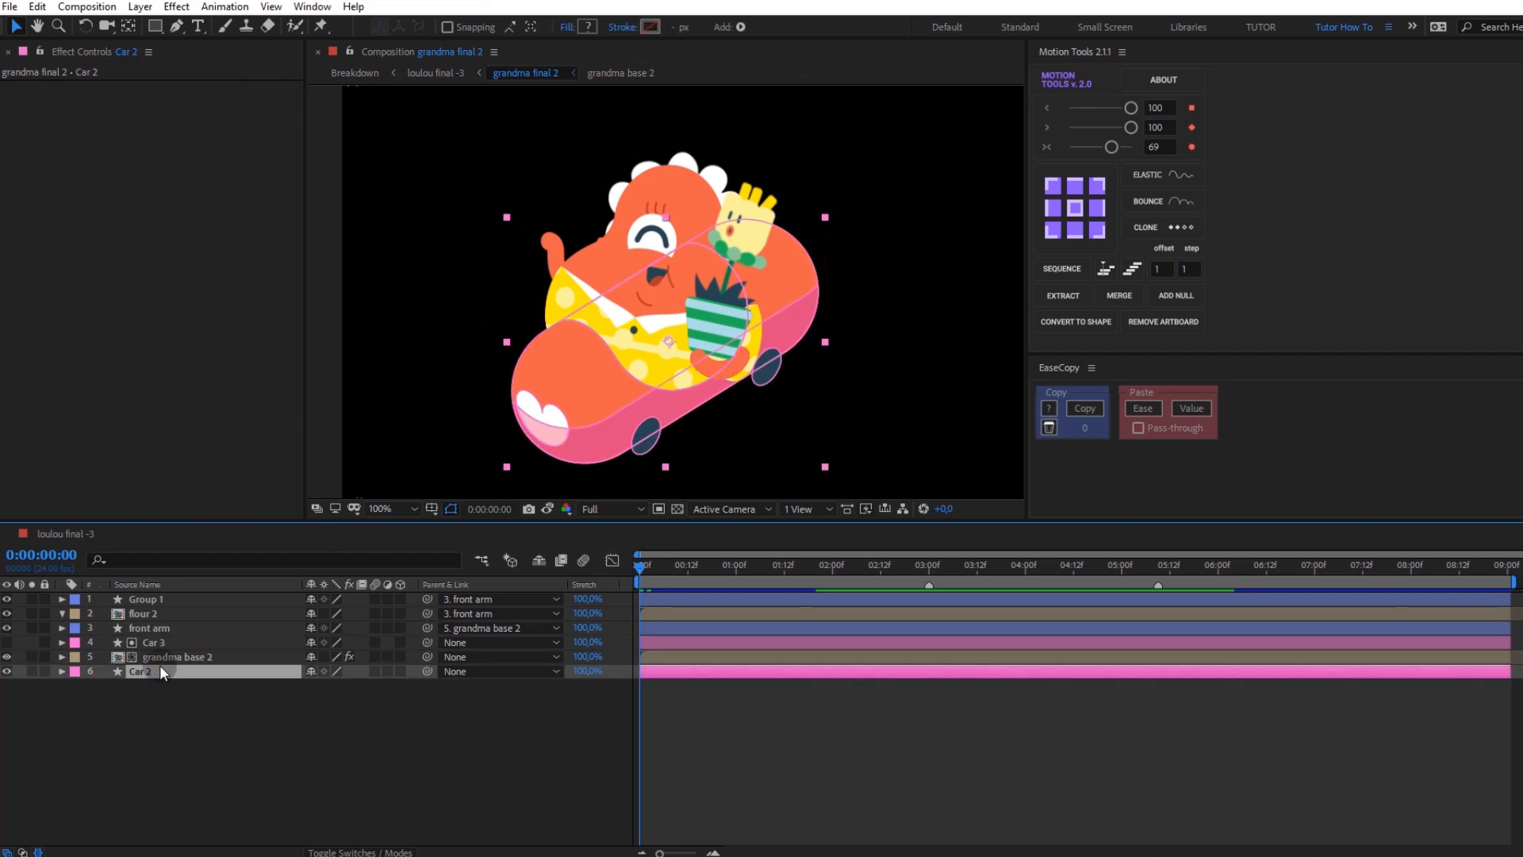
double_click(159, 655)
scroll(652, 635, down, 10)
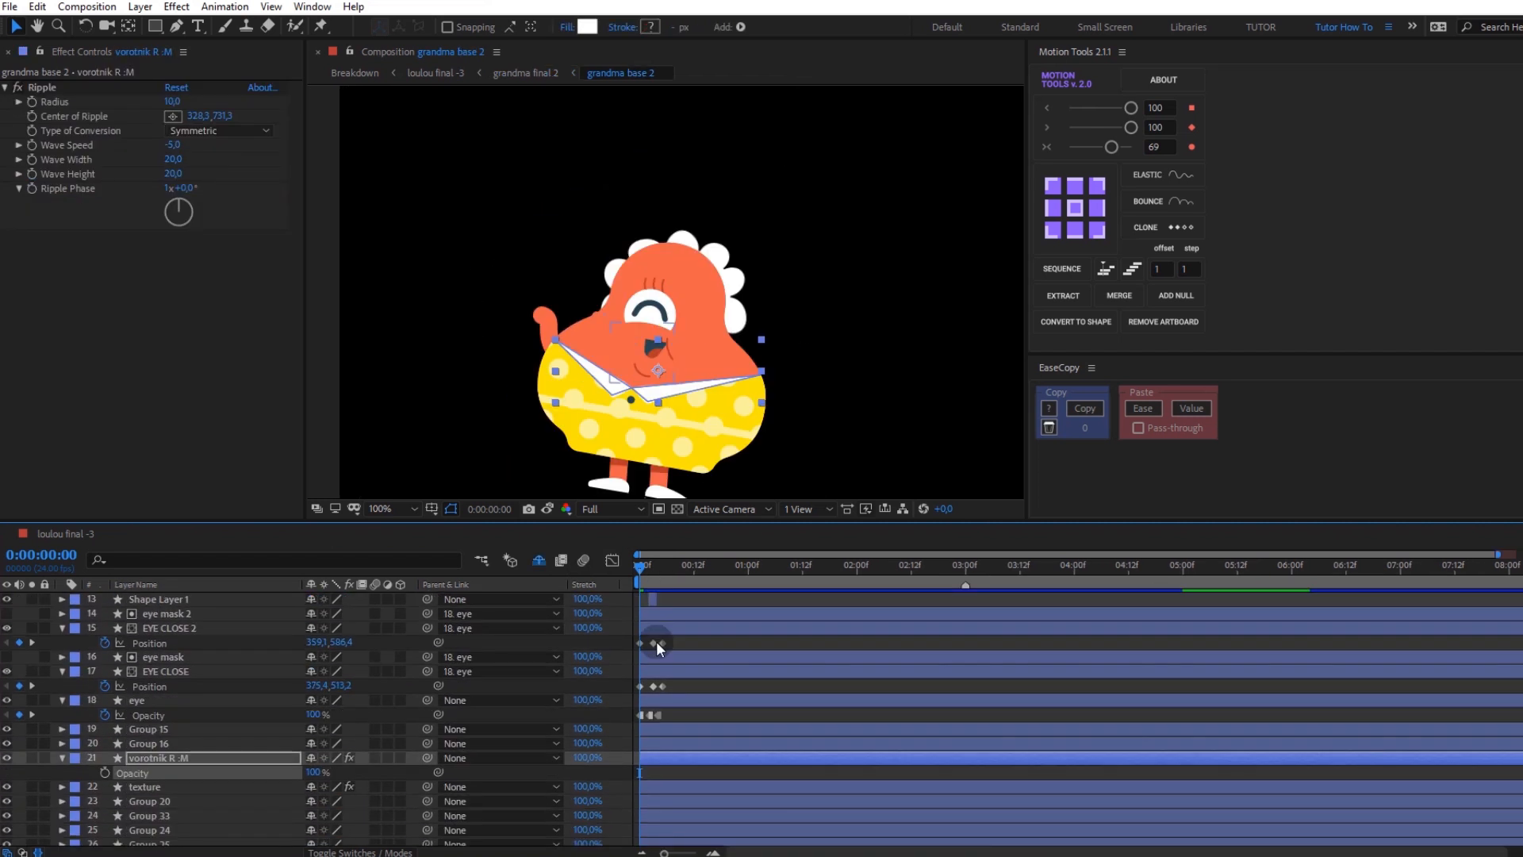
click(150, 826)
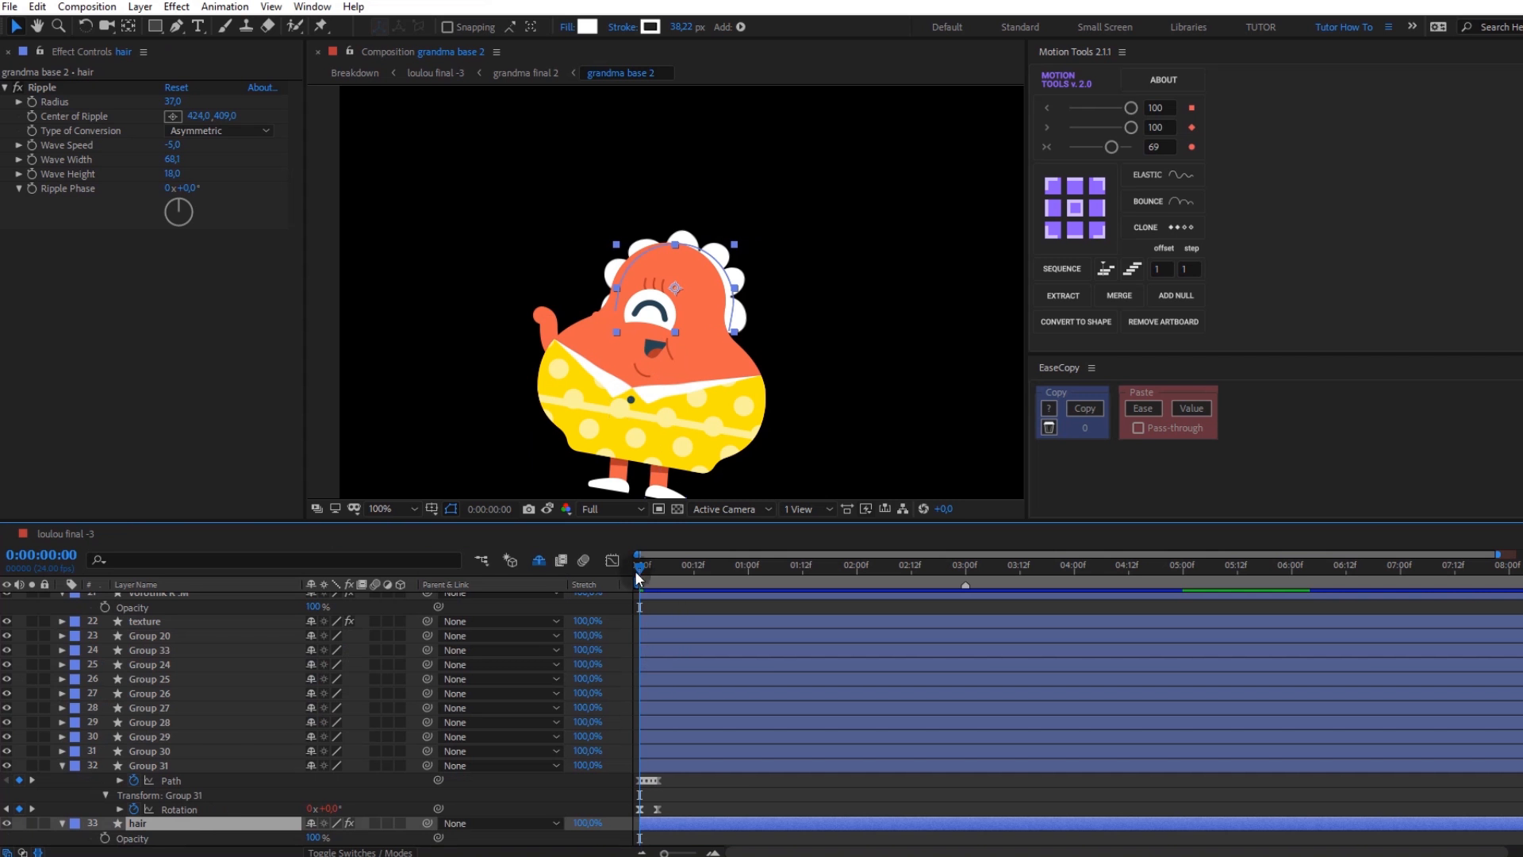
key(space)
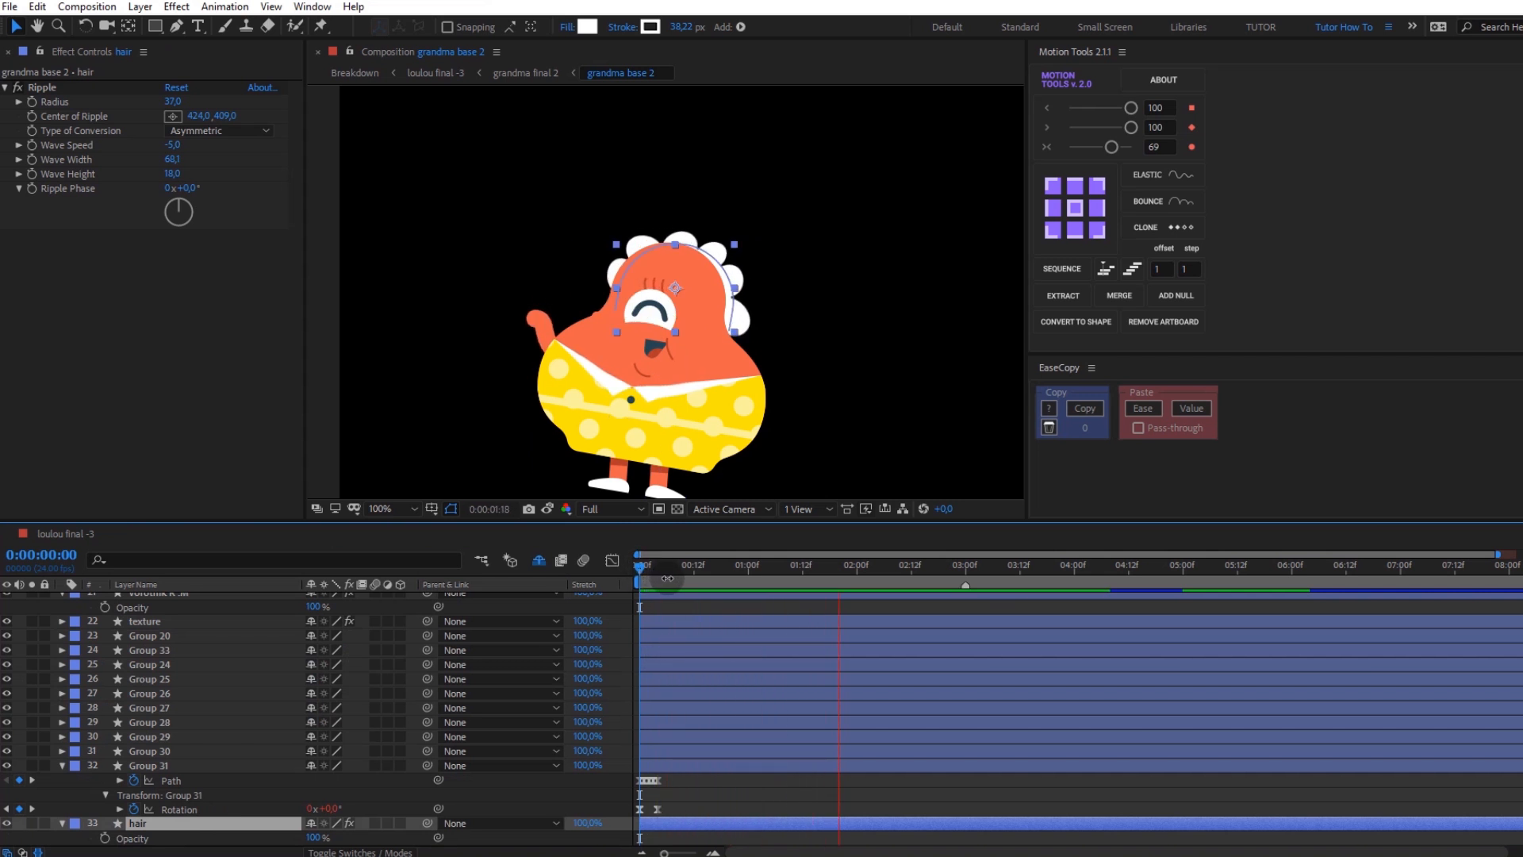
key(space)
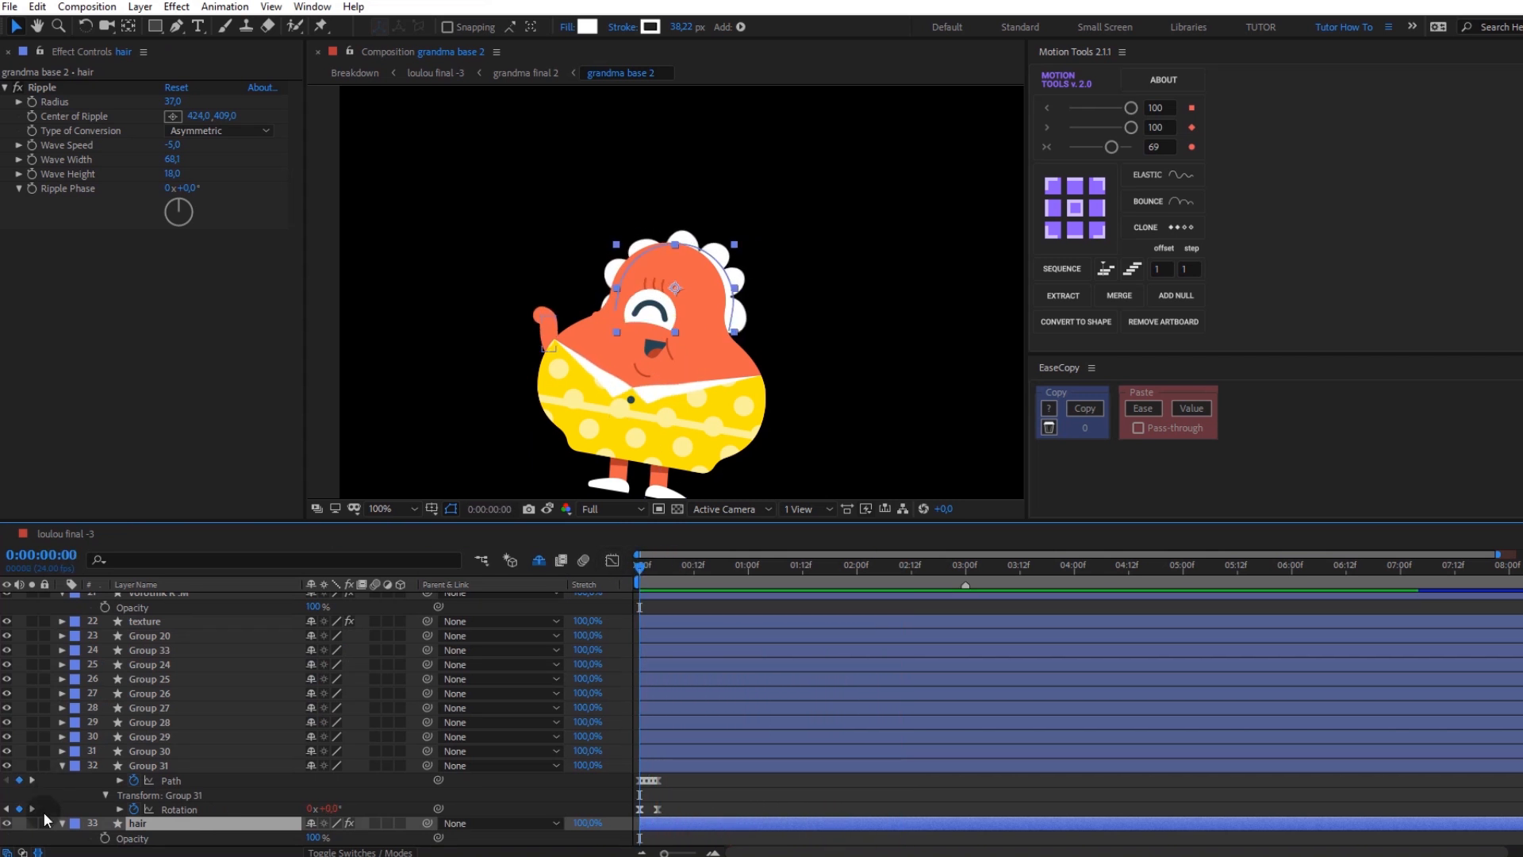
Step: Solo the hair layer, select its Ripple effect and play the animation from the start
click(32, 824)
drag(663, 592, 744, 564)
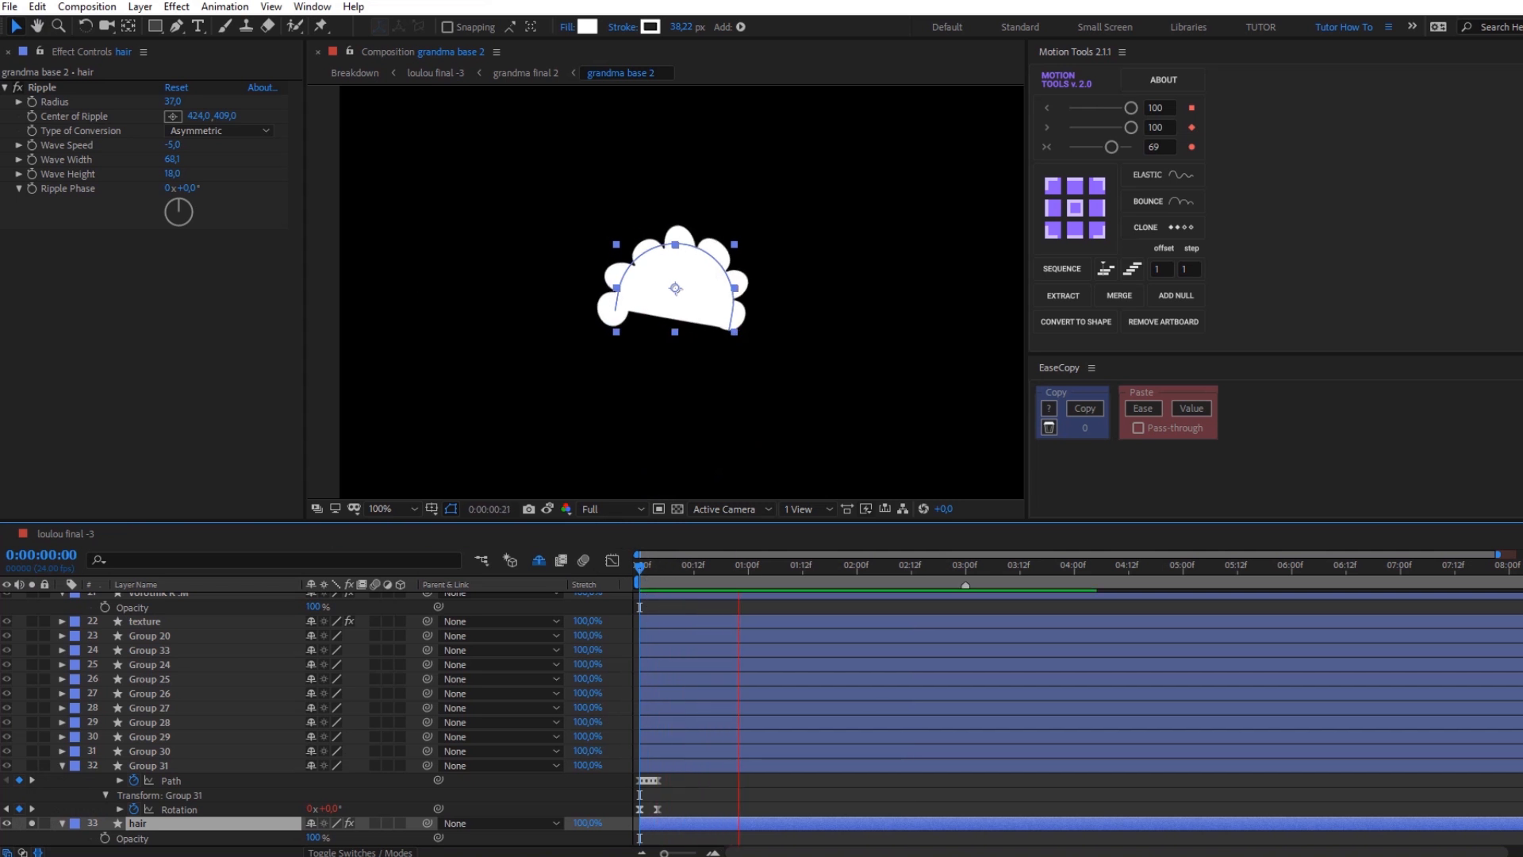
click(42, 87)
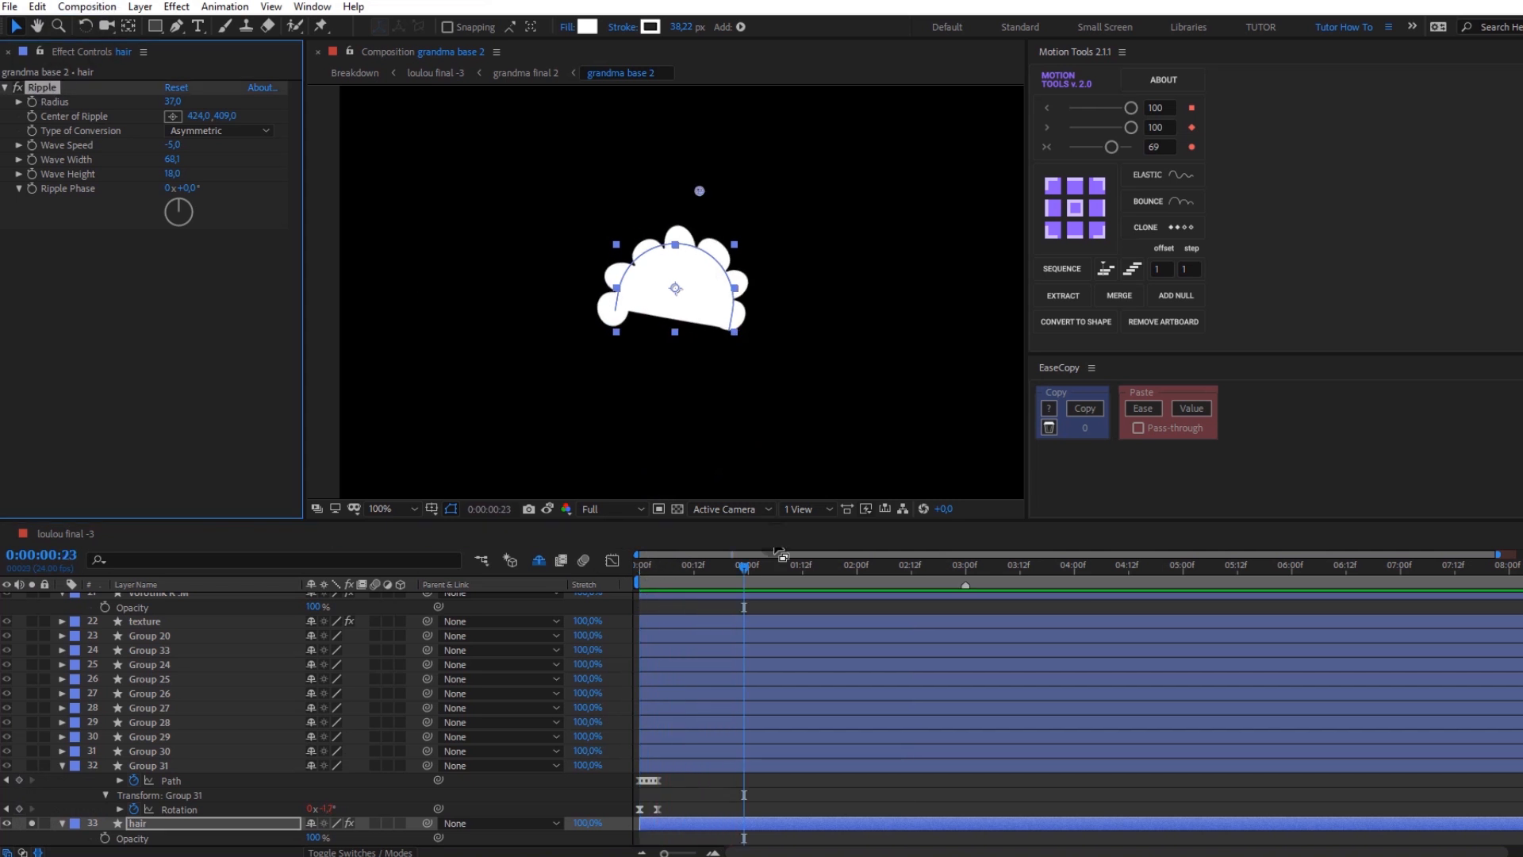
drag(658, 577, 640, 577)
key(space)
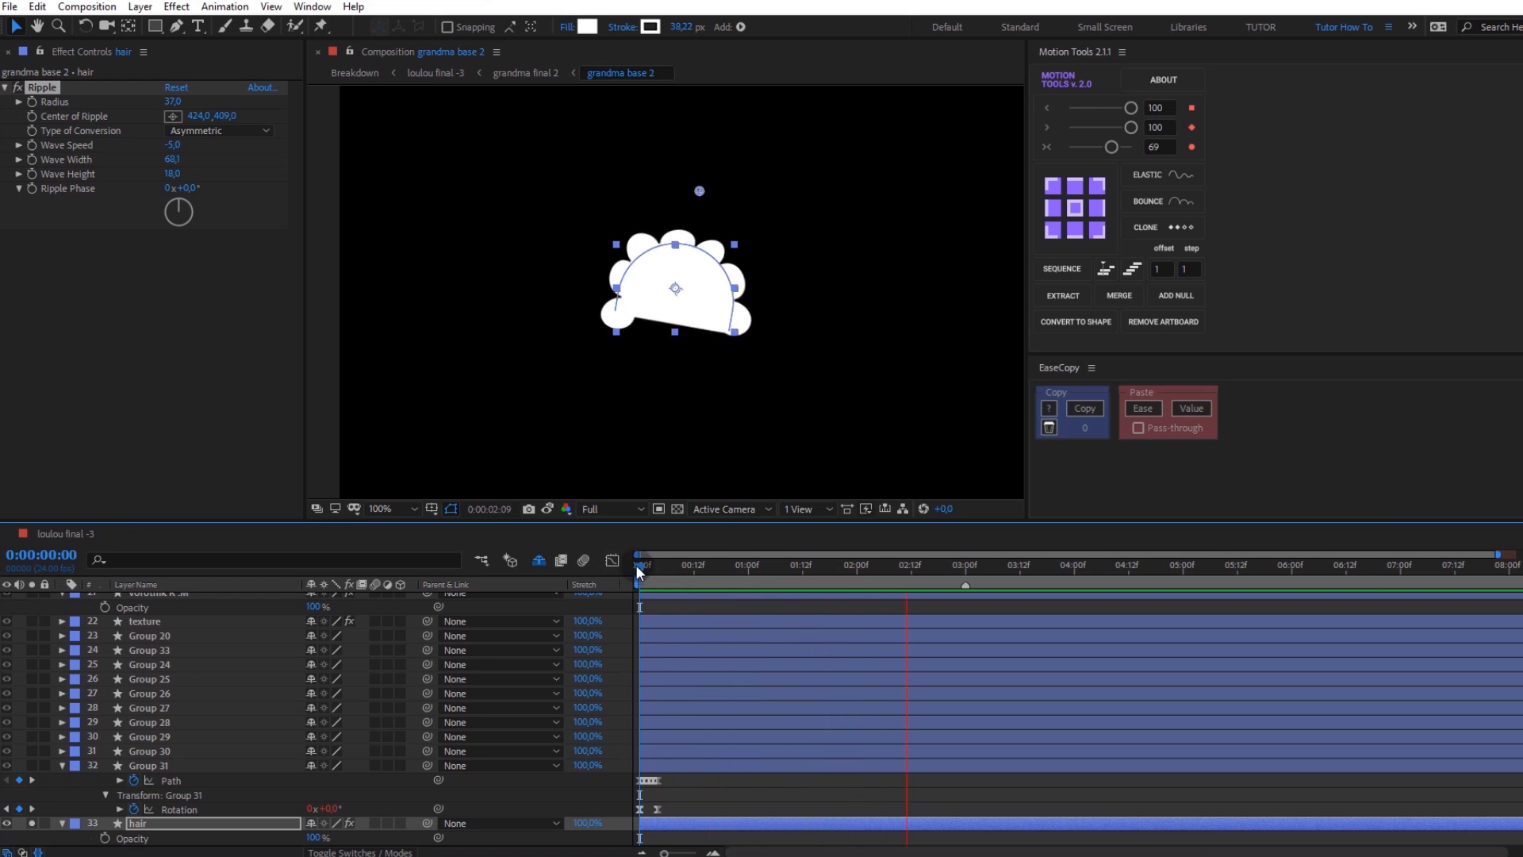
Step: Solo the Group 31 arm instead of the hair, select its Path keyframes and play its animation
click(32, 823)
click(32, 766)
key(space)
key(space)
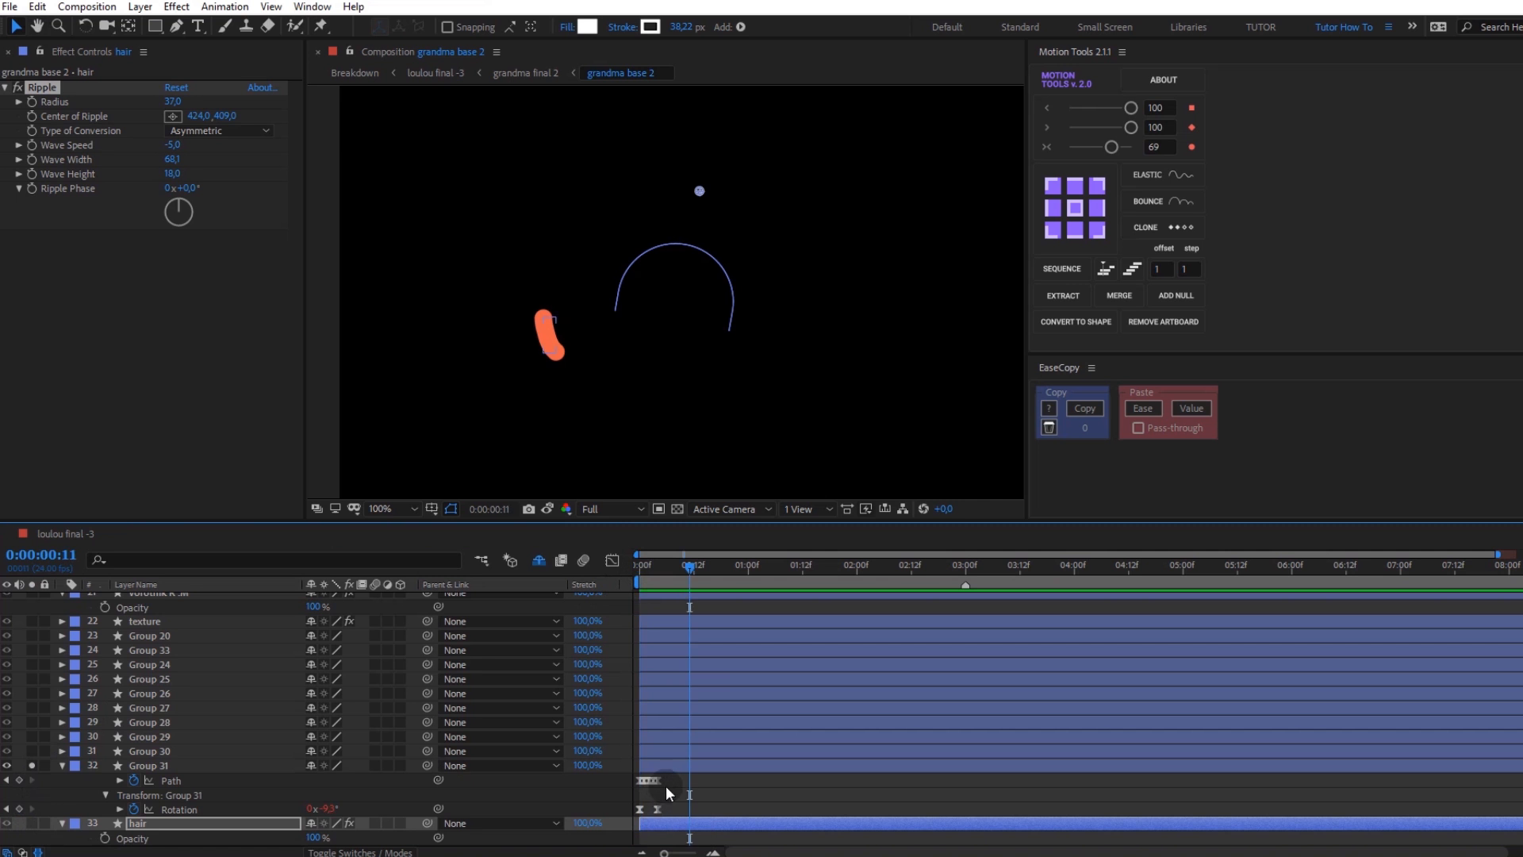
drag(672, 780, 597, 789)
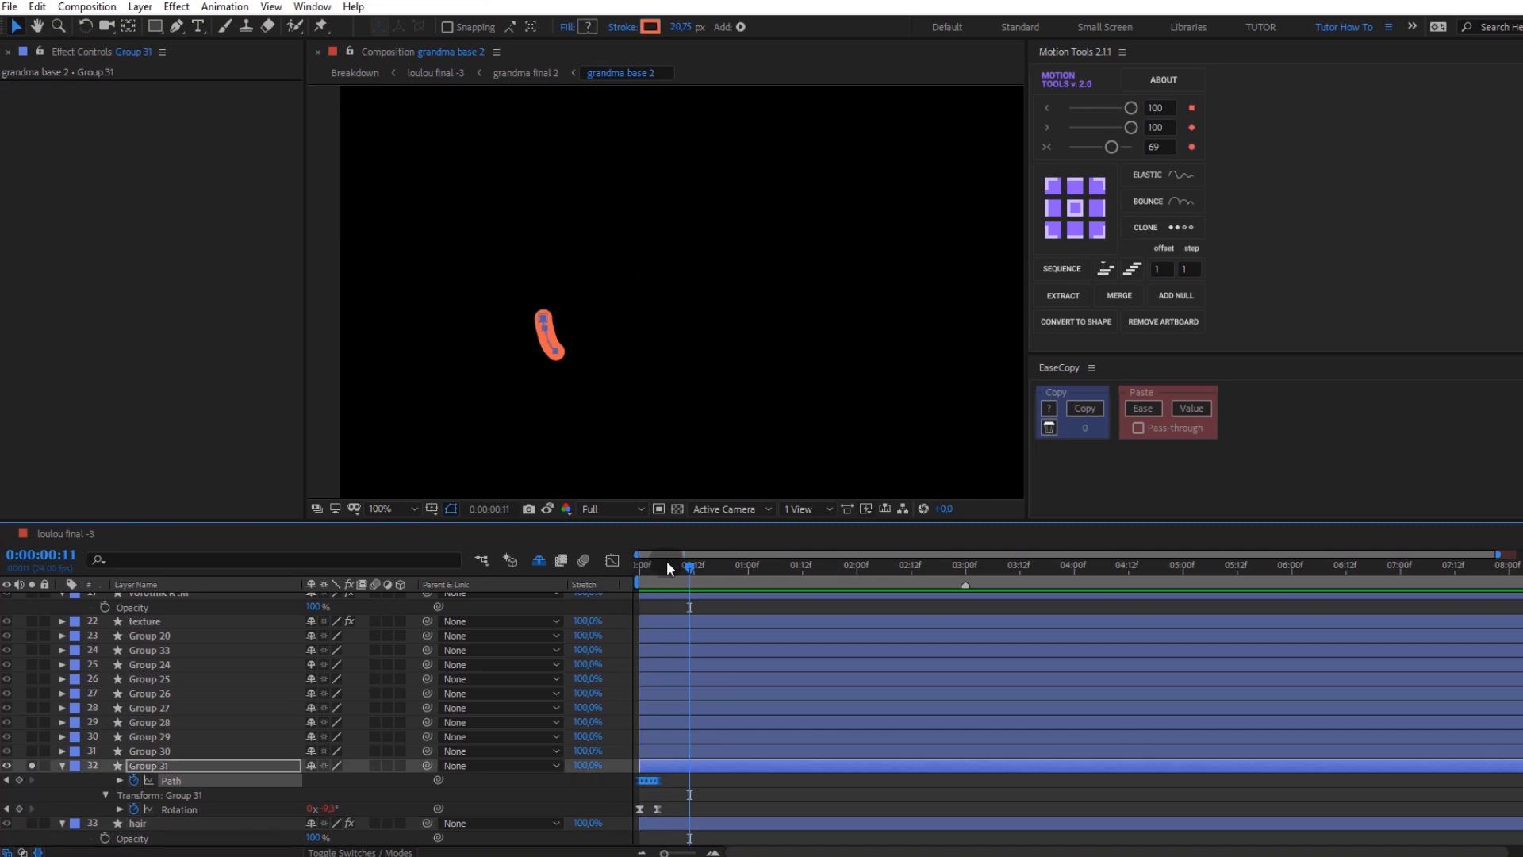
drag(659, 568, 624, 577)
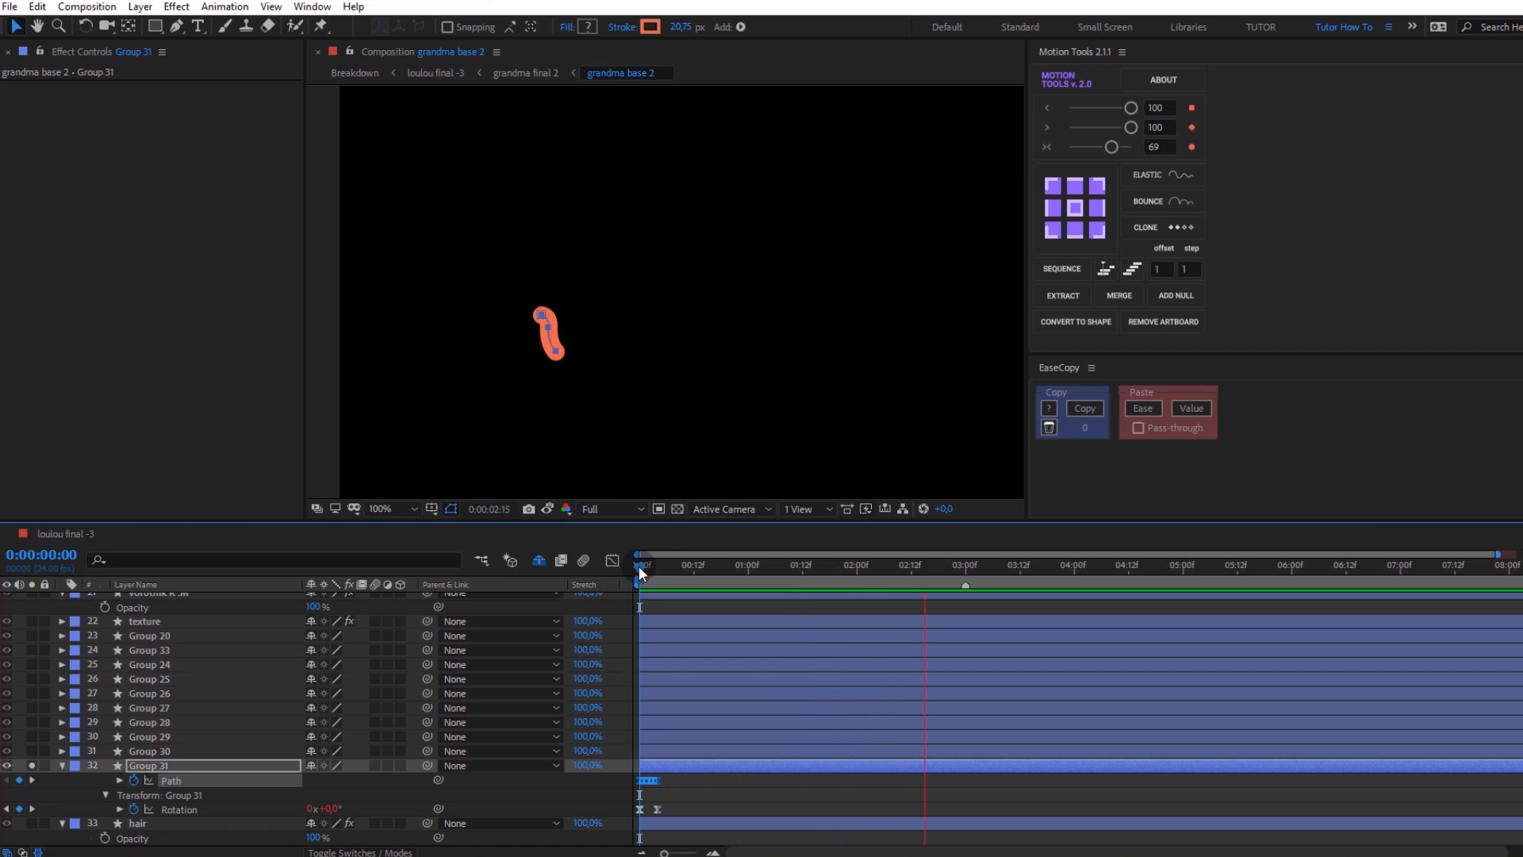
Step: Reveal the looping expressions on Group 31's Path and Rotation and examine their keyframes at the start of the timeline
click(120, 780)
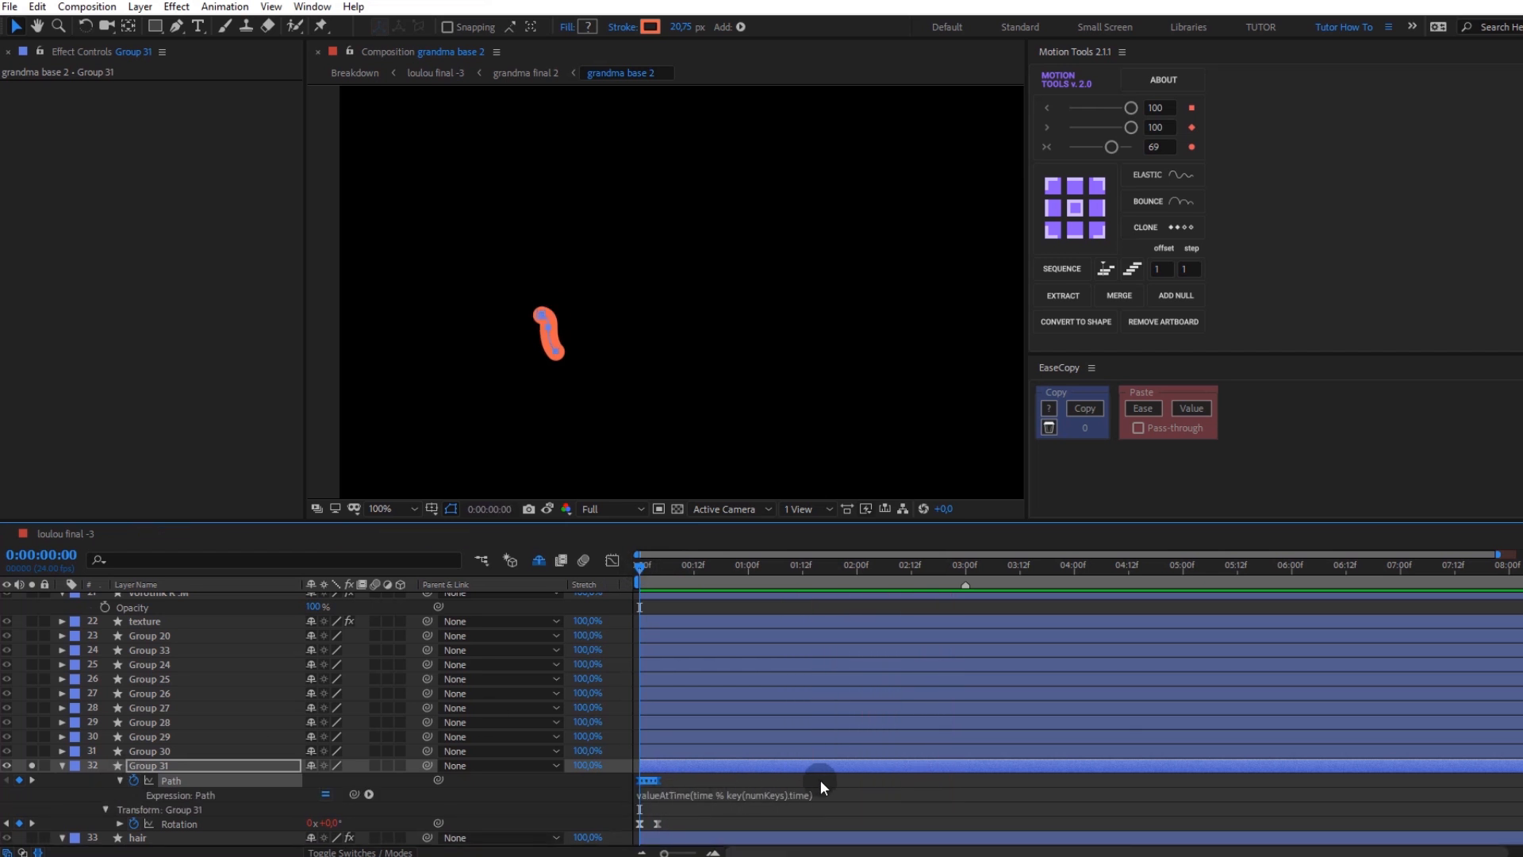
click(120, 823)
scroll(708, 783, down, 1)
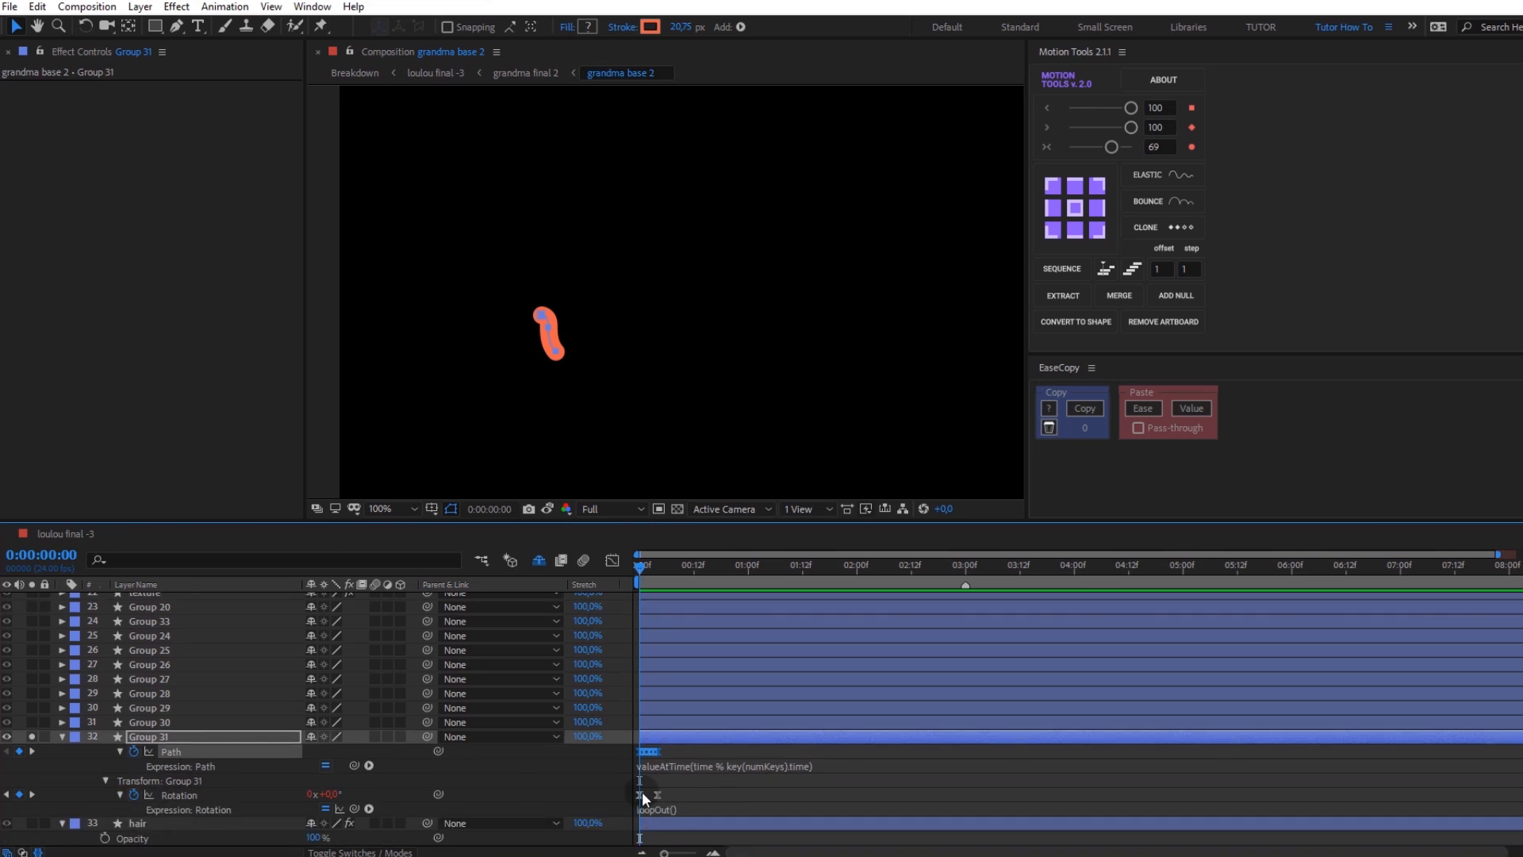
click(640, 793)
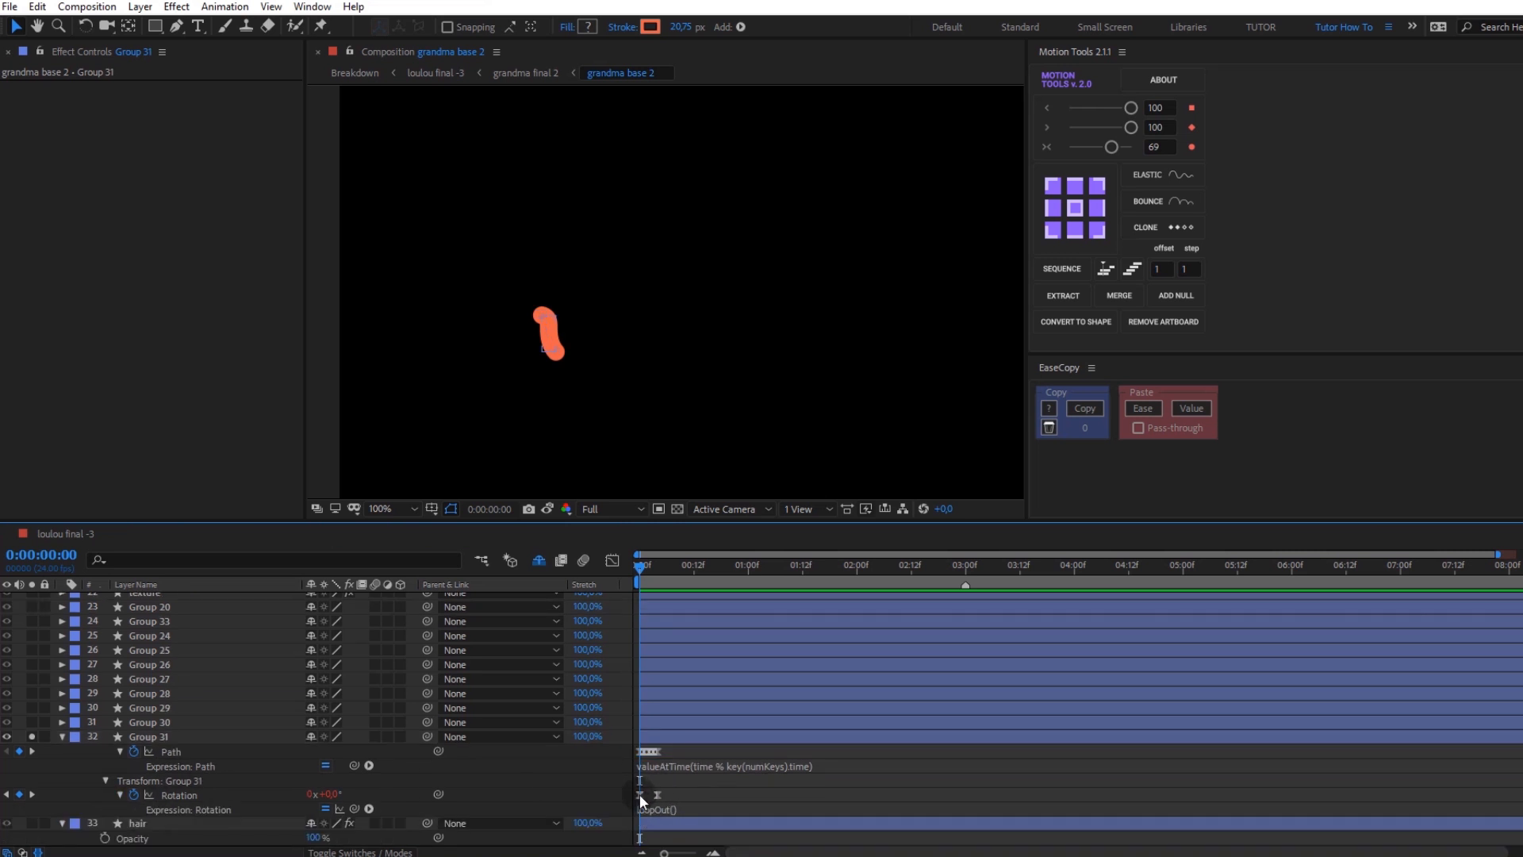
mouse_move(654, 575)
mouse_down()
mouse_move(664, 584)
mouse_move(641, 582)
mouse_up()
drag(679, 748, 626, 799)
click(639, 570)
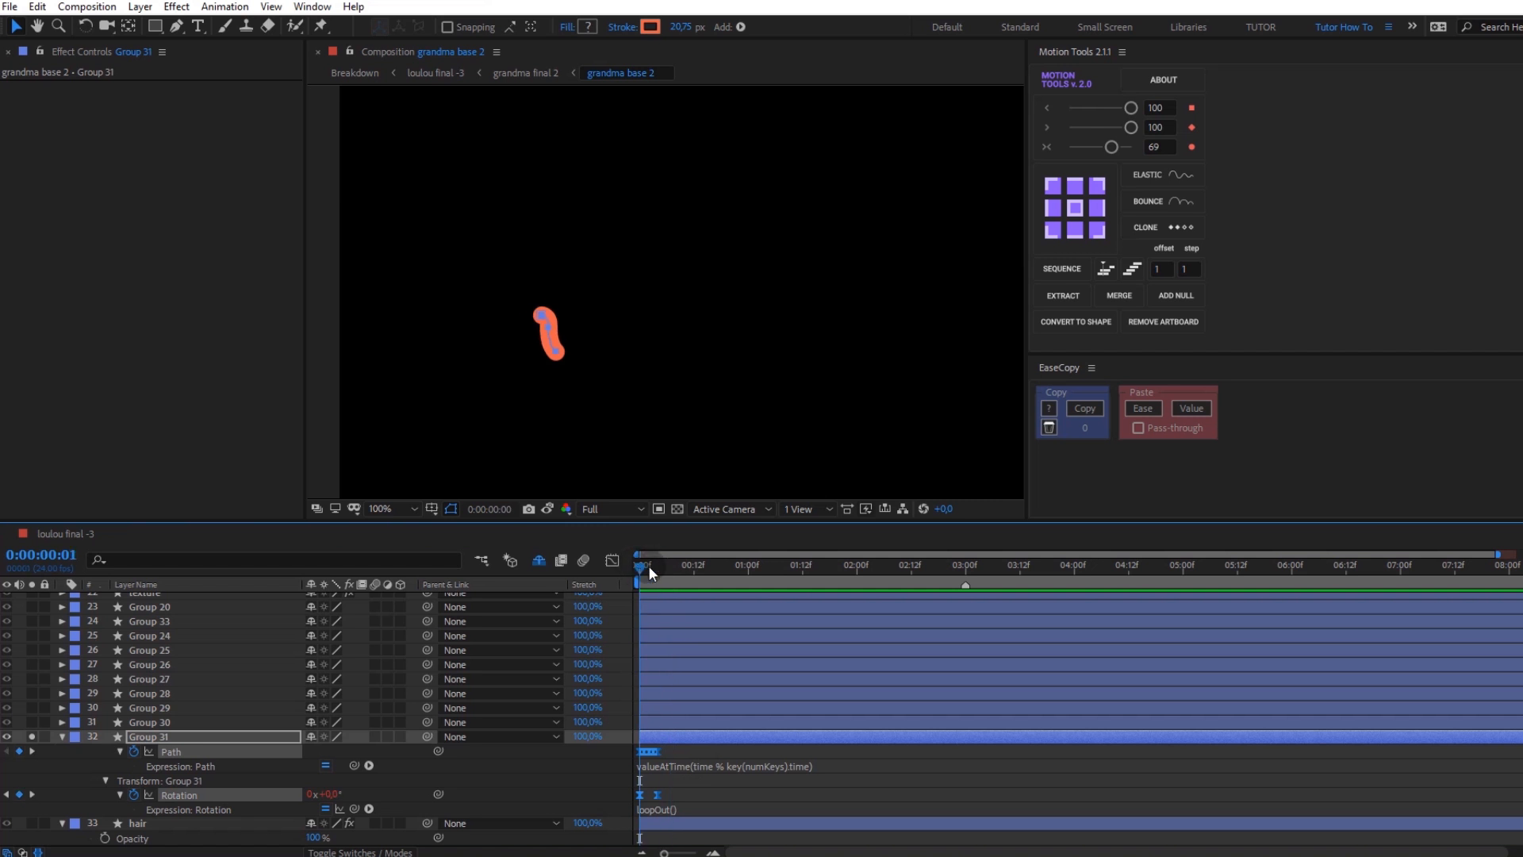
drag(649, 572, 639, 601)
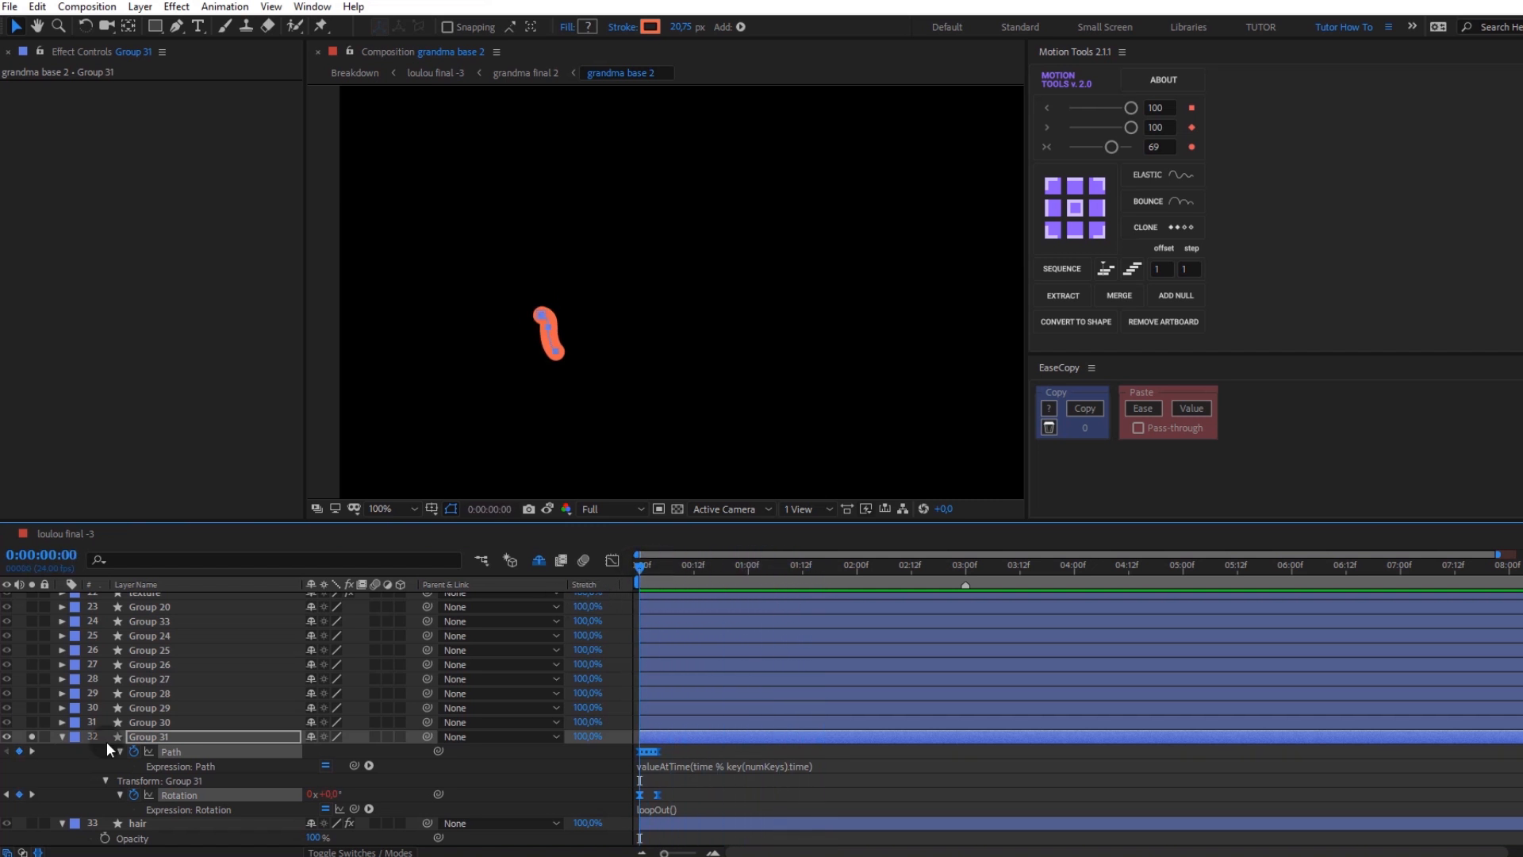
Step: Solo the vorotnik R :M collar layer instead of Group 31 and play its animation
click(31, 736)
scroll(165, 733, up, 4)
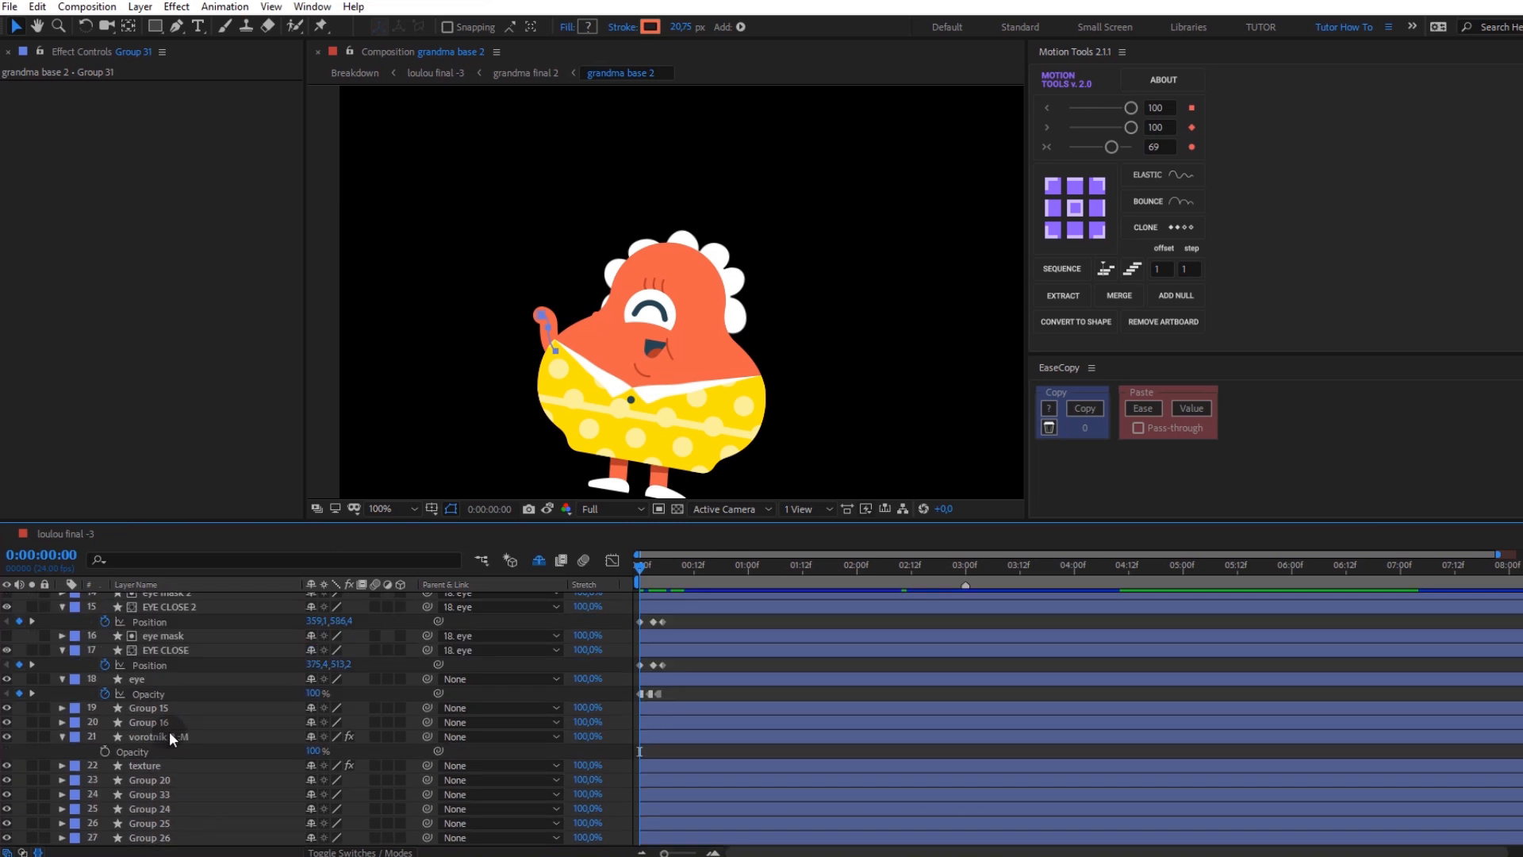
click(175, 735)
click(31, 736)
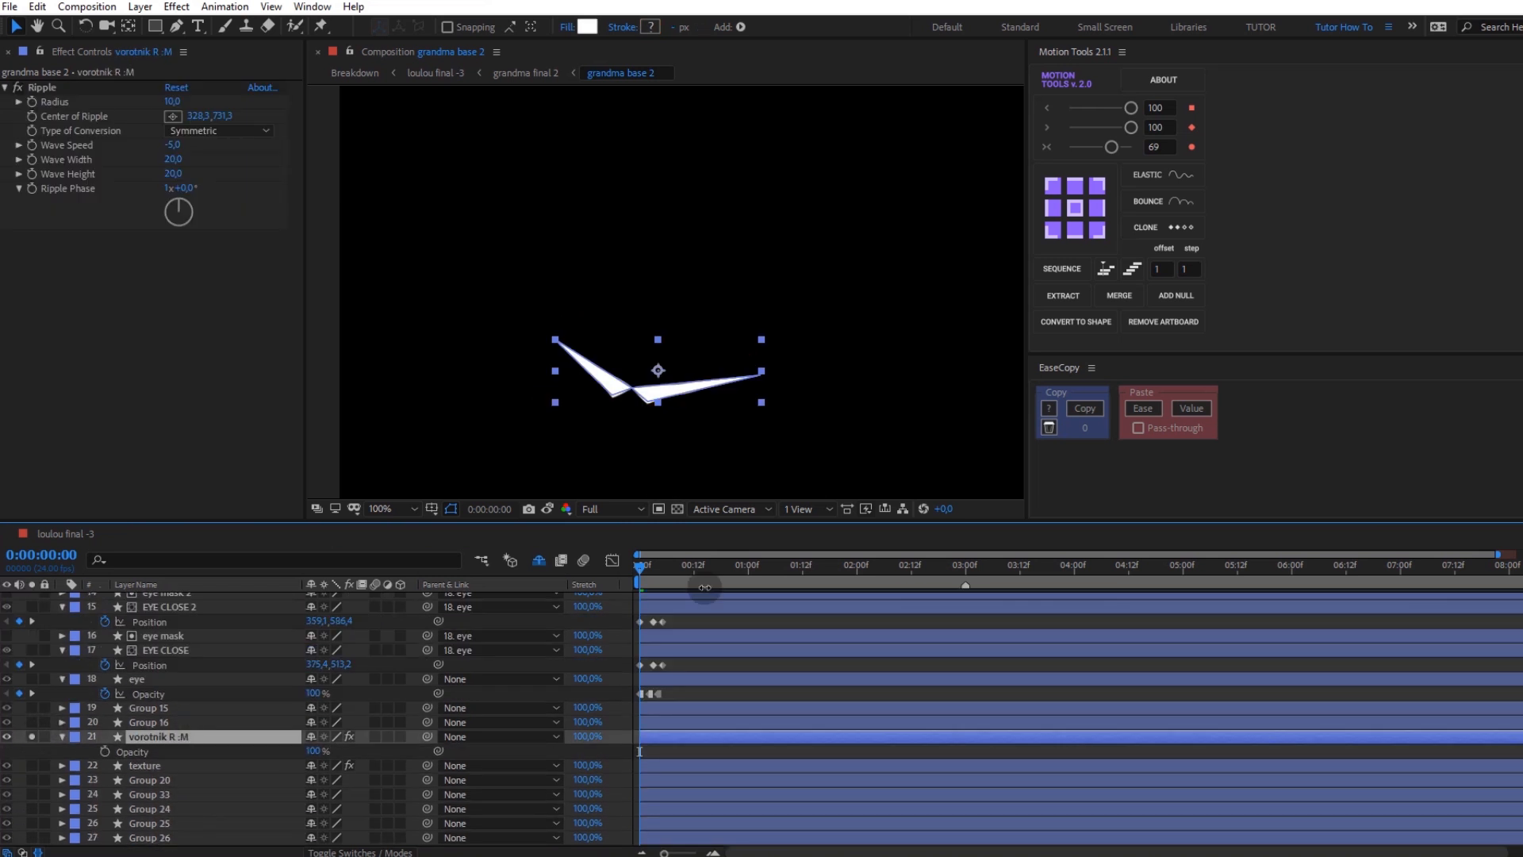
key(space)
key(space)
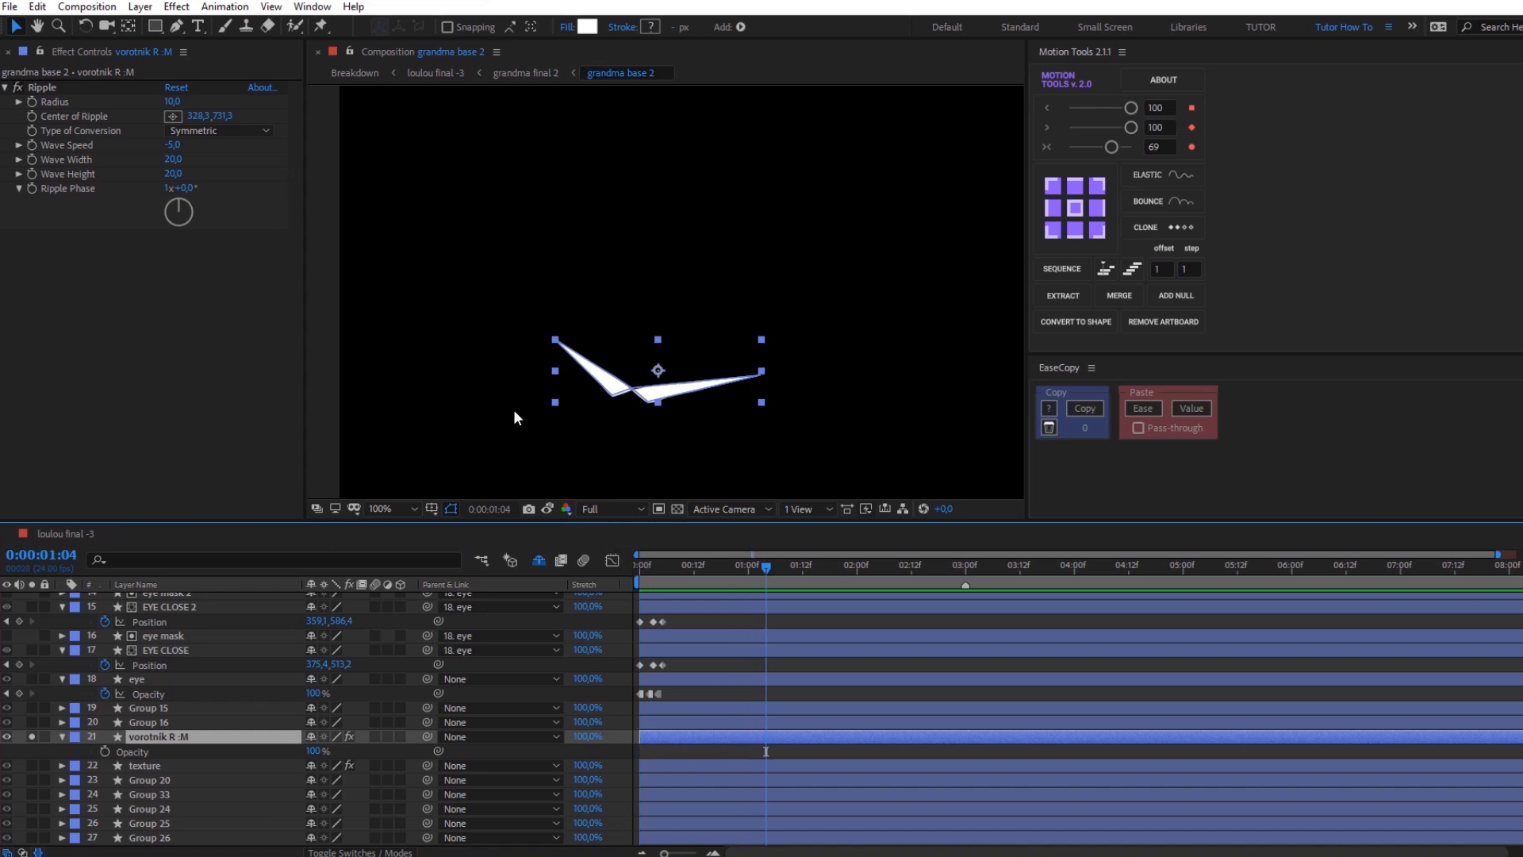
Step: Select the Ripple effect on the collar layer and play the animation from the start
click(42, 88)
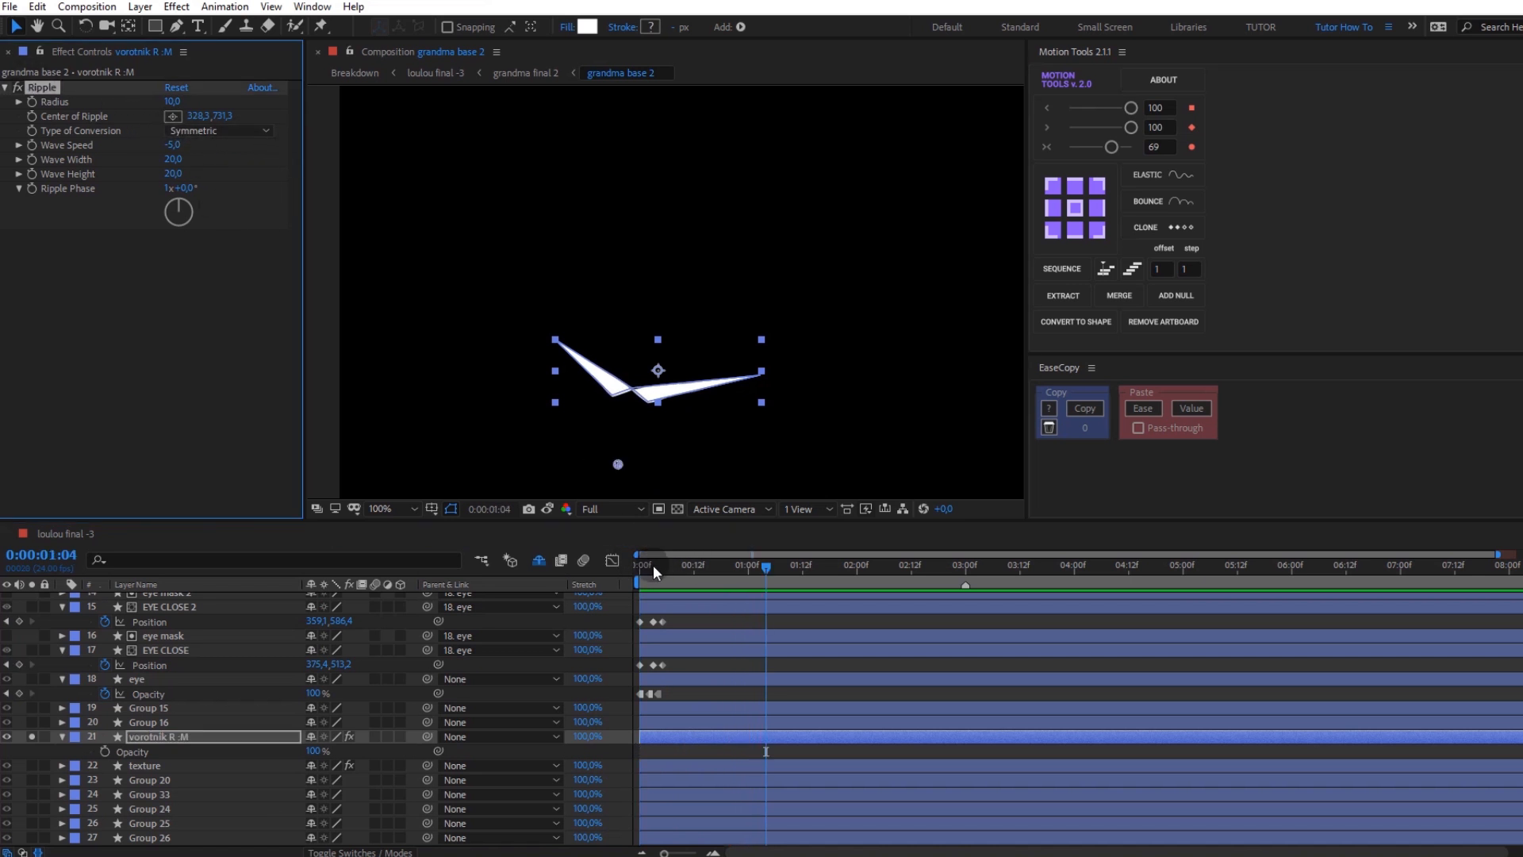
drag(654, 565, 631, 575)
click(691, 757)
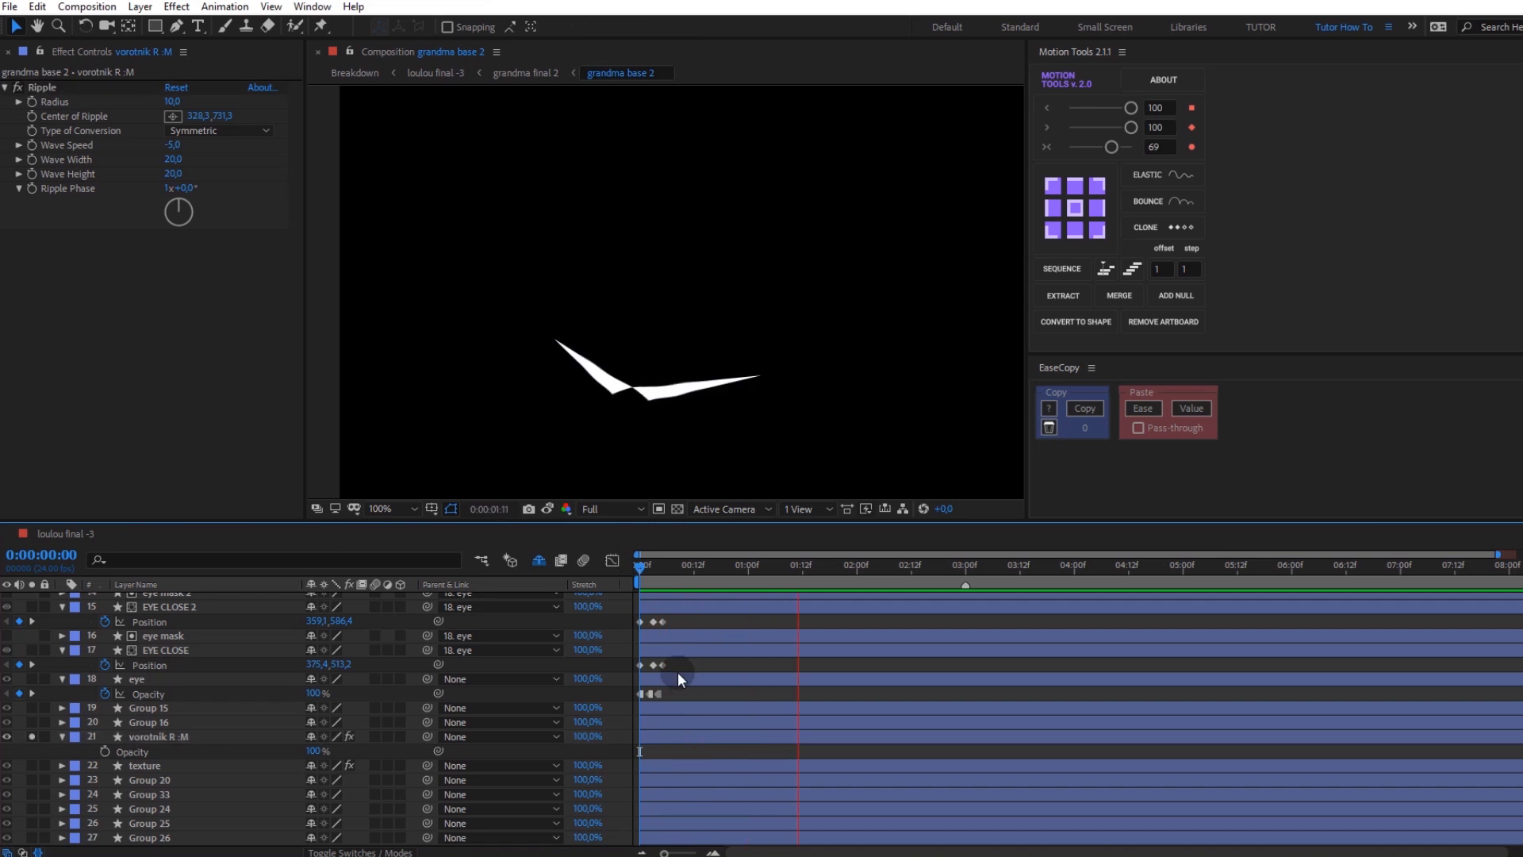
key(space)
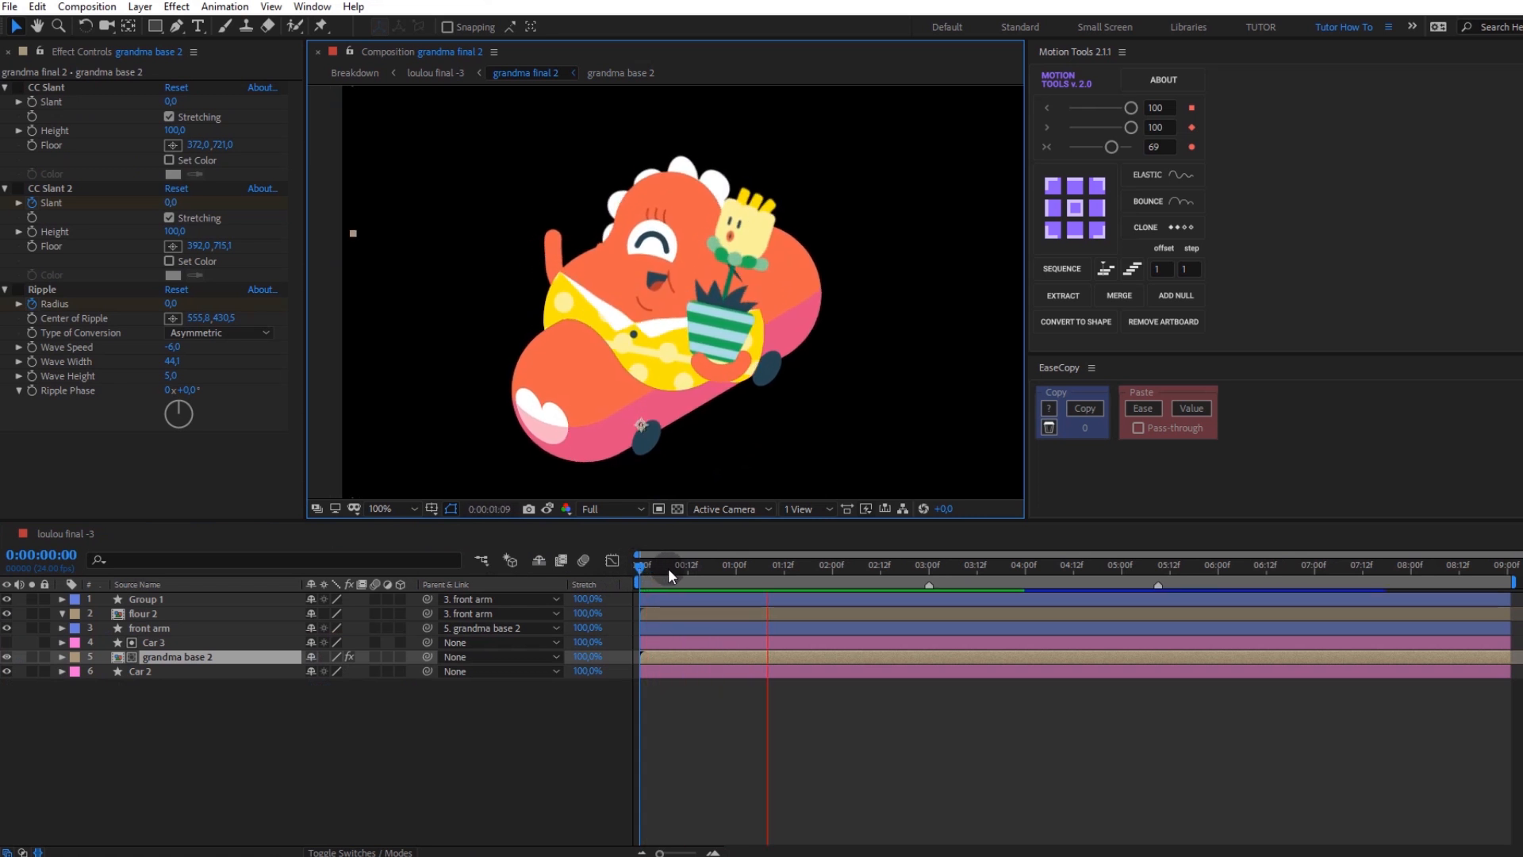
Step: In grandma final 2, hide the flour 2 layer and play the character's animation from the start
drag(670, 569, 620, 571)
click(7, 614)
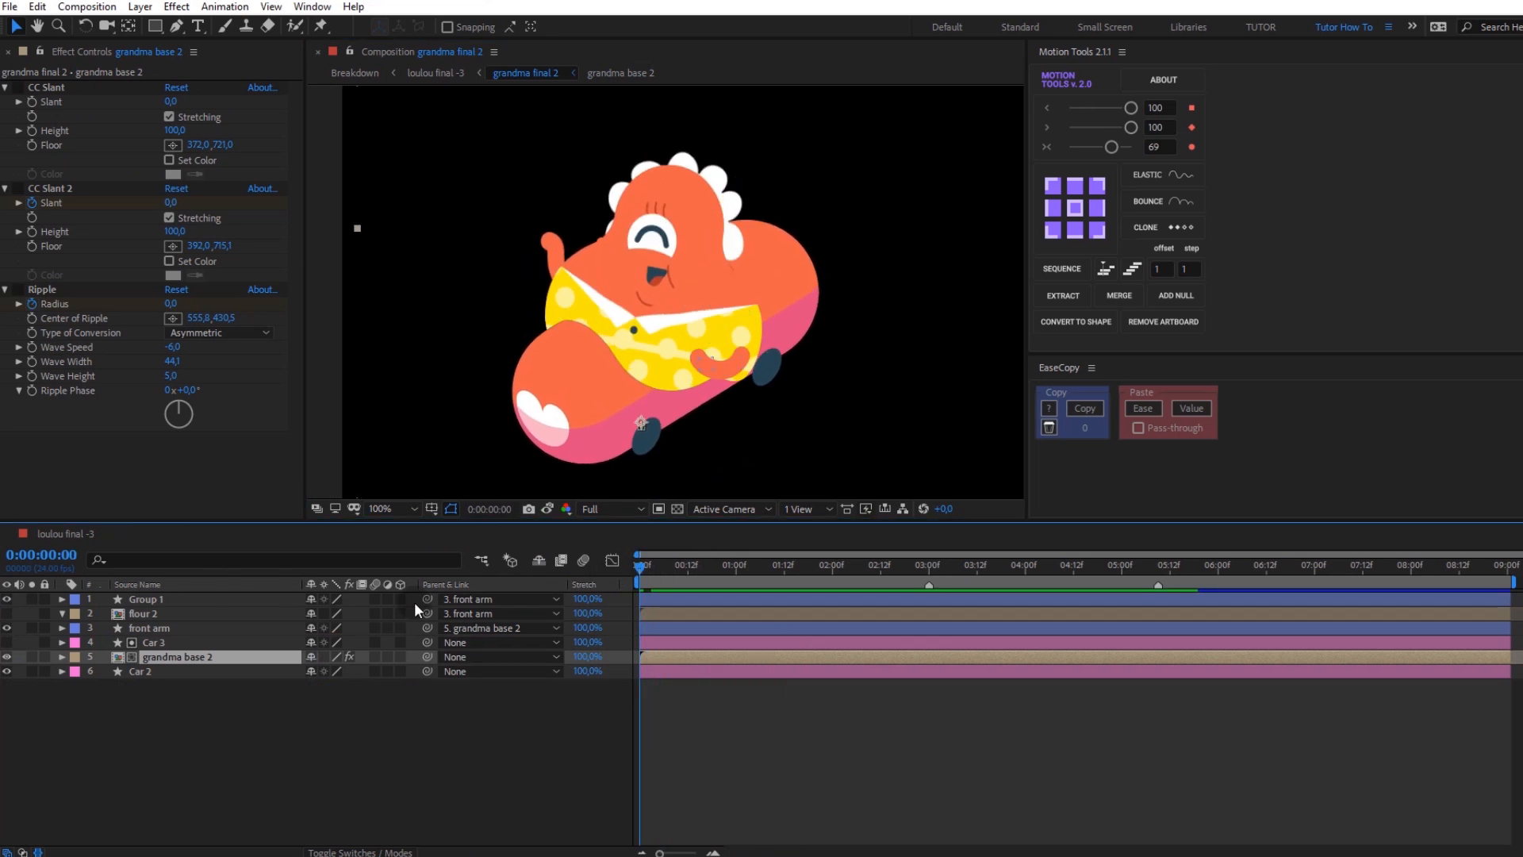
key(space)
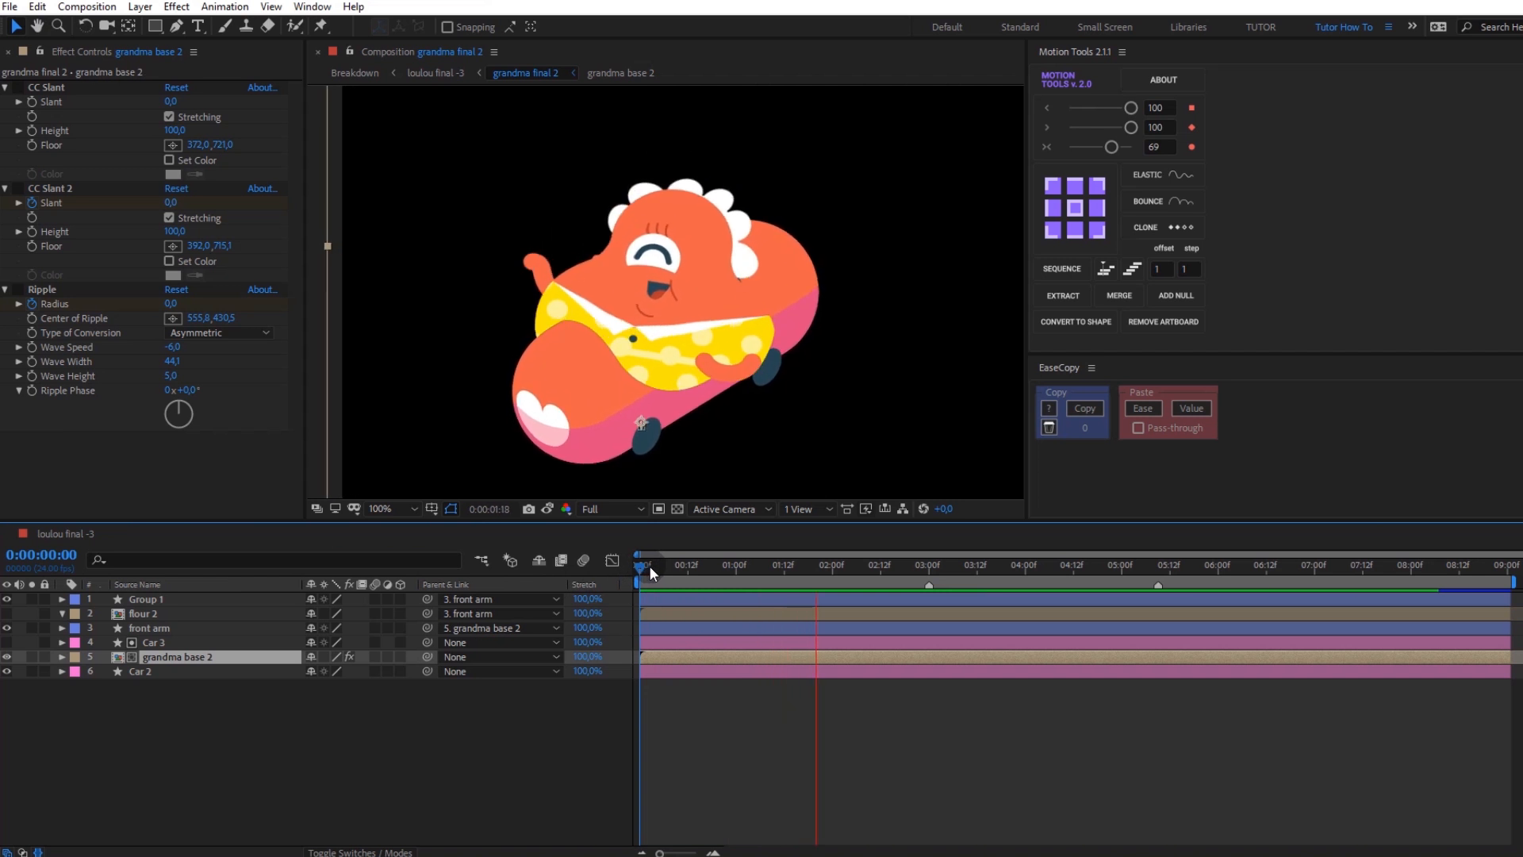
key(space)
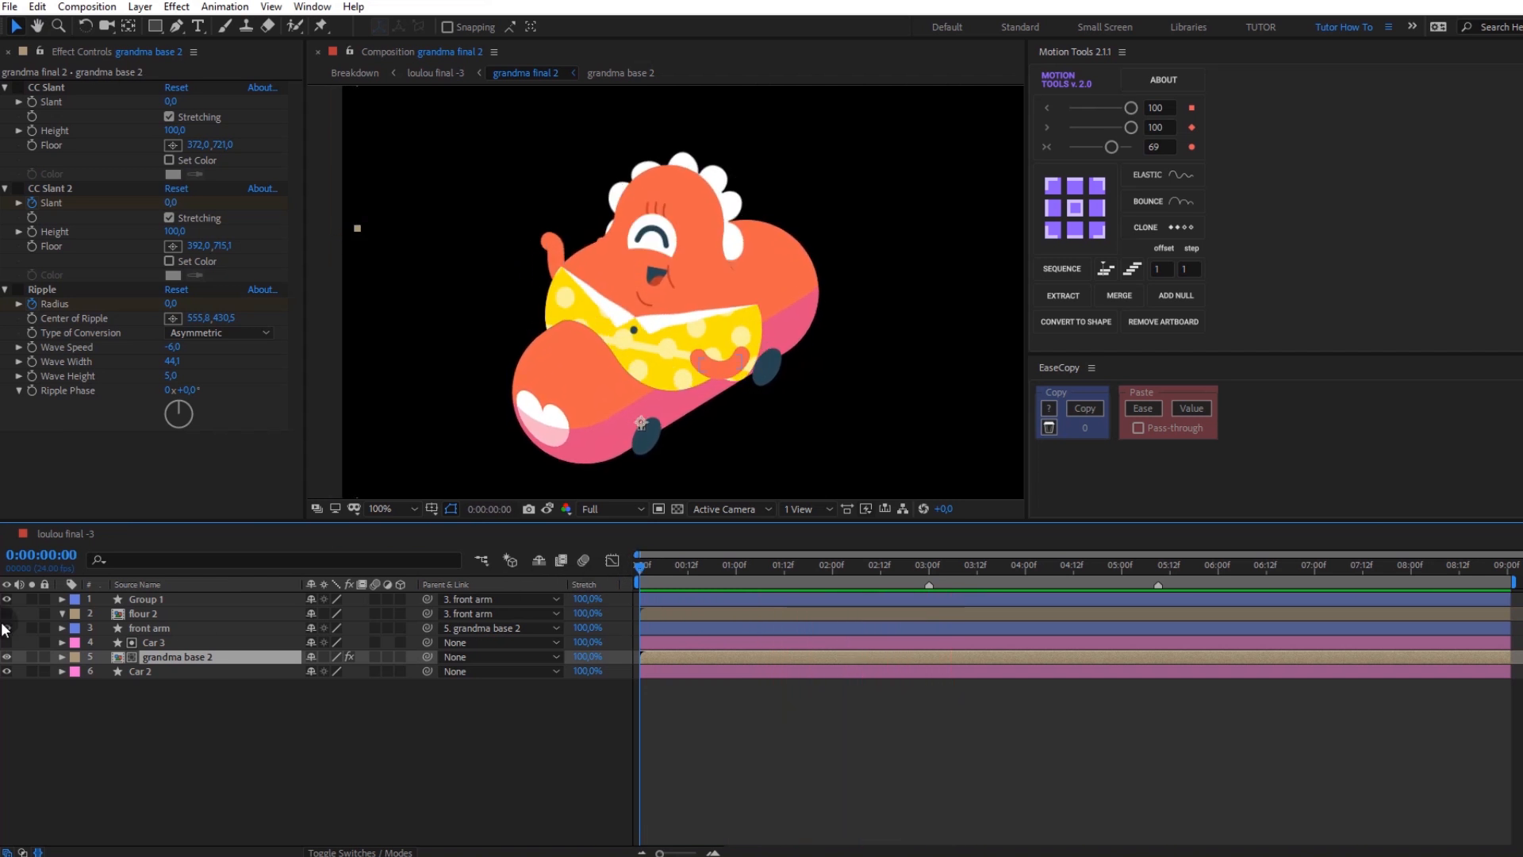
Step: Make flour 2 visible again, open its composition and play the potted flower's animation
click(7, 614)
double_click(146, 612)
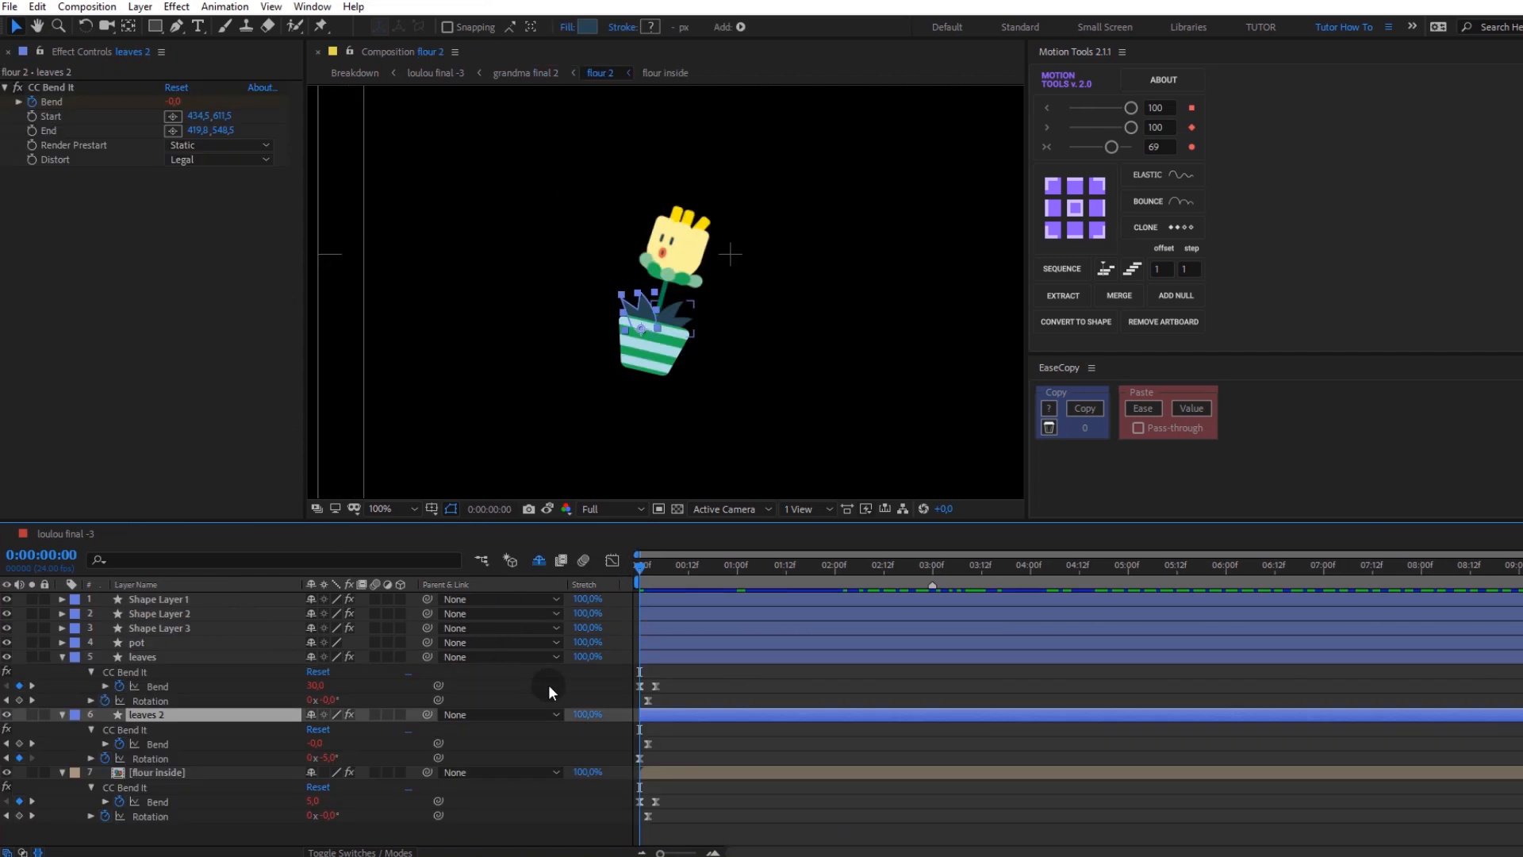
drag(665, 578, 736, 600)
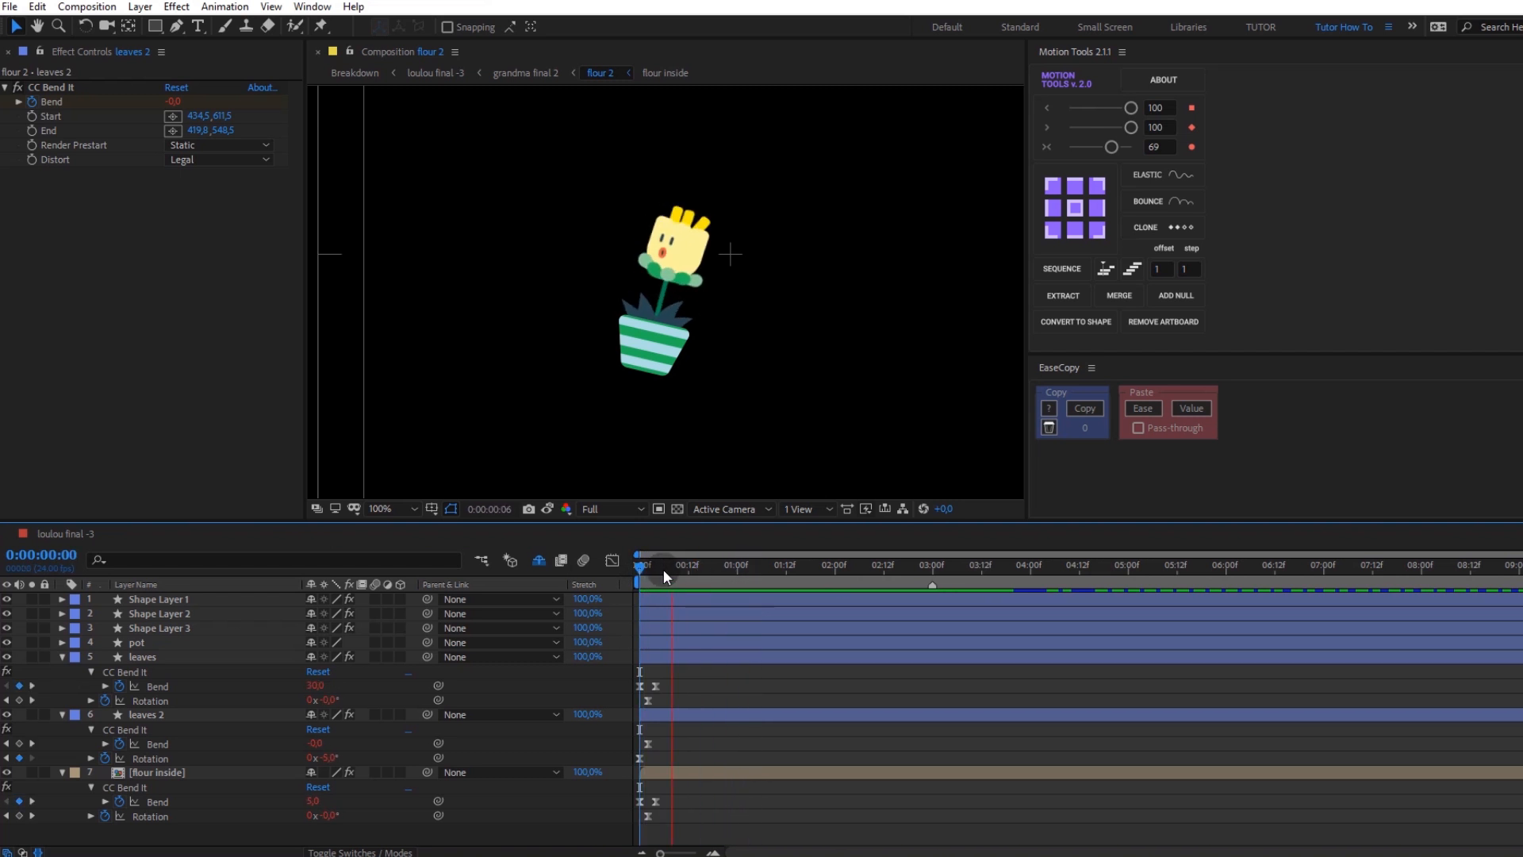
Step: Hide the flour inside layer, select the leaves and leaves 2 layers and play their animation
click(8, 772)
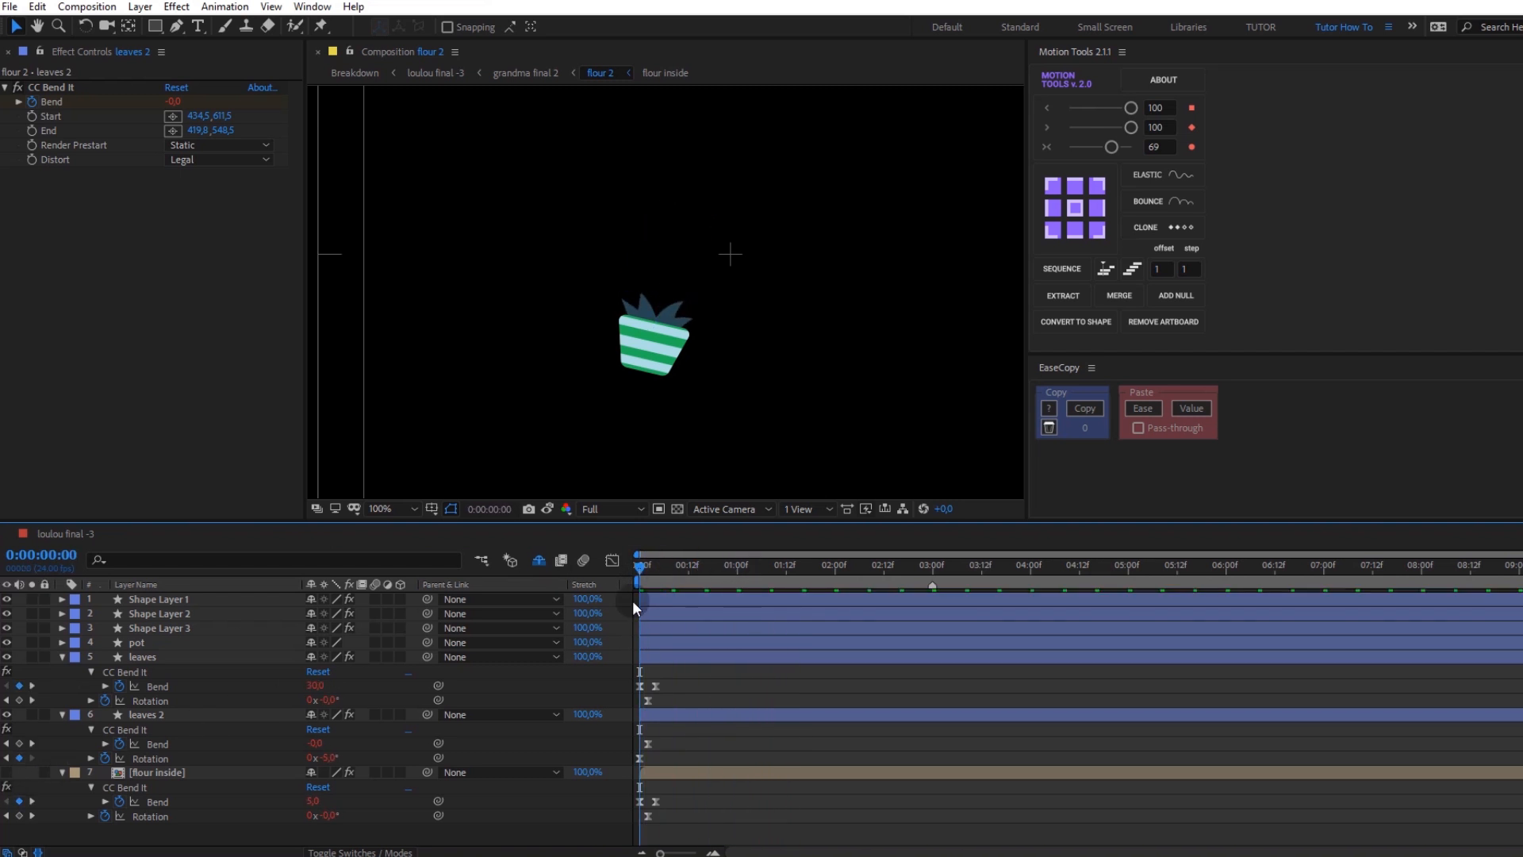
click(159, 658)
click(174, 715)
shift+click(277, 657)
key(space)
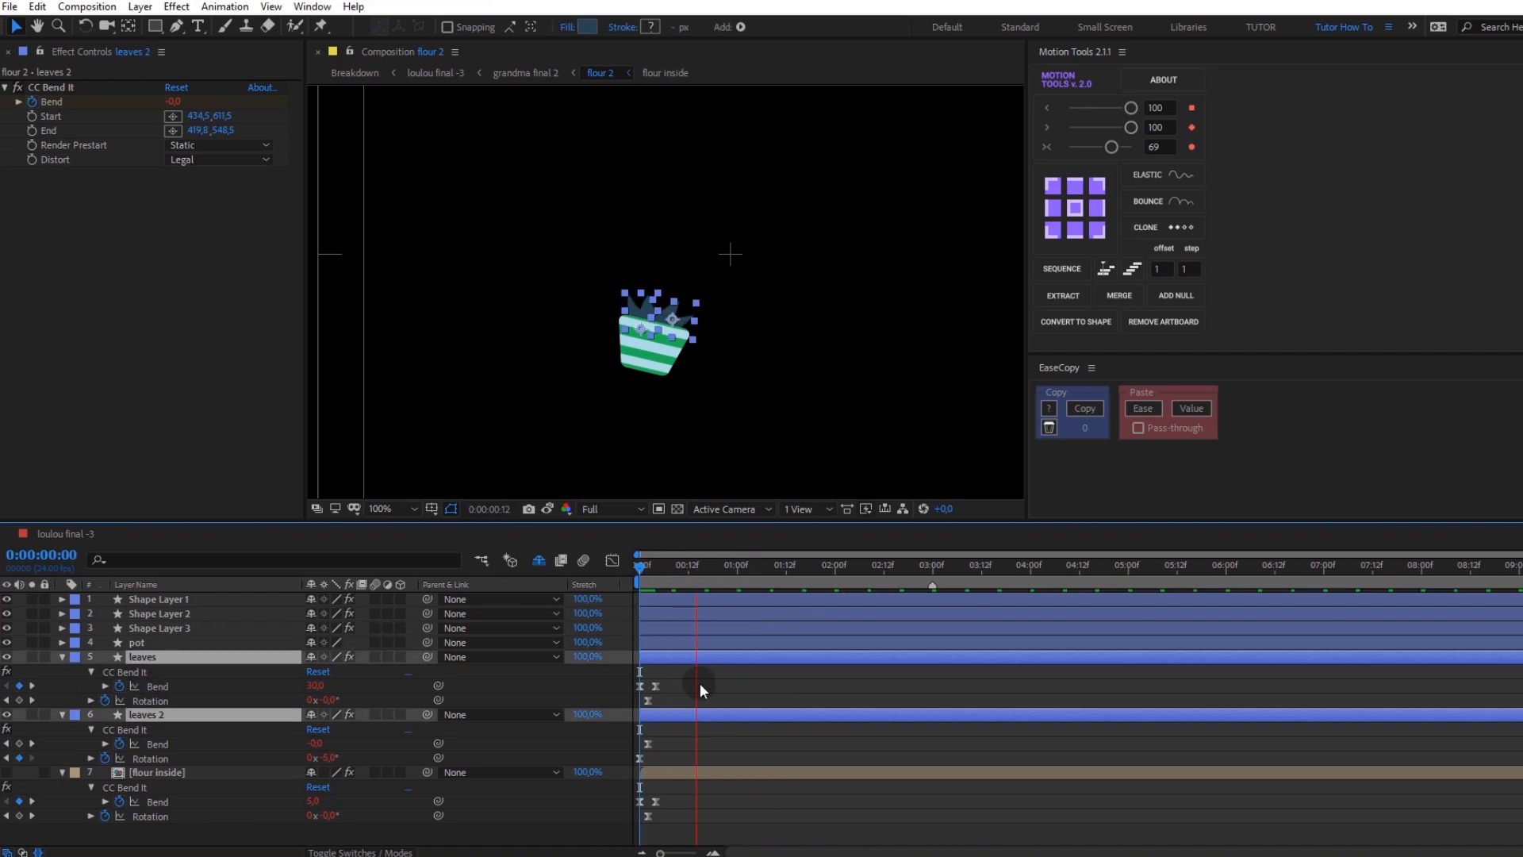
Step: Align the Rotation keyframes of leaves with its Bend keyframes, and line up both keyframe pairs of leaves 2 at the timeline start
click(647, 700)
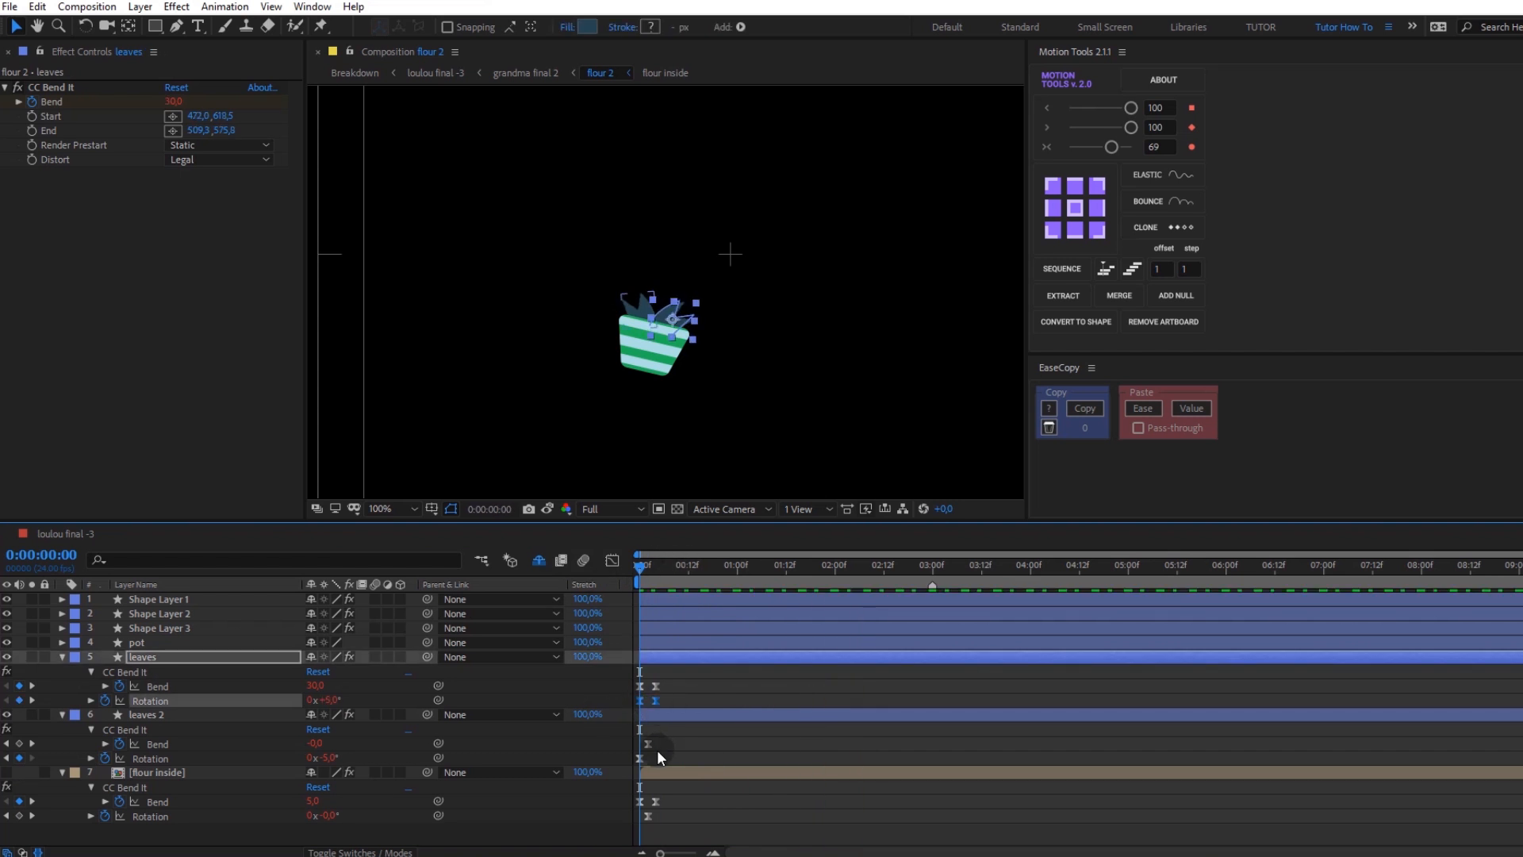
click(640, 757)
mouse_move(666, 738)
mouse_down()
mouse_move(631, 748)
mouse_move(657, 744)
mouse_up()
click(668, 705)
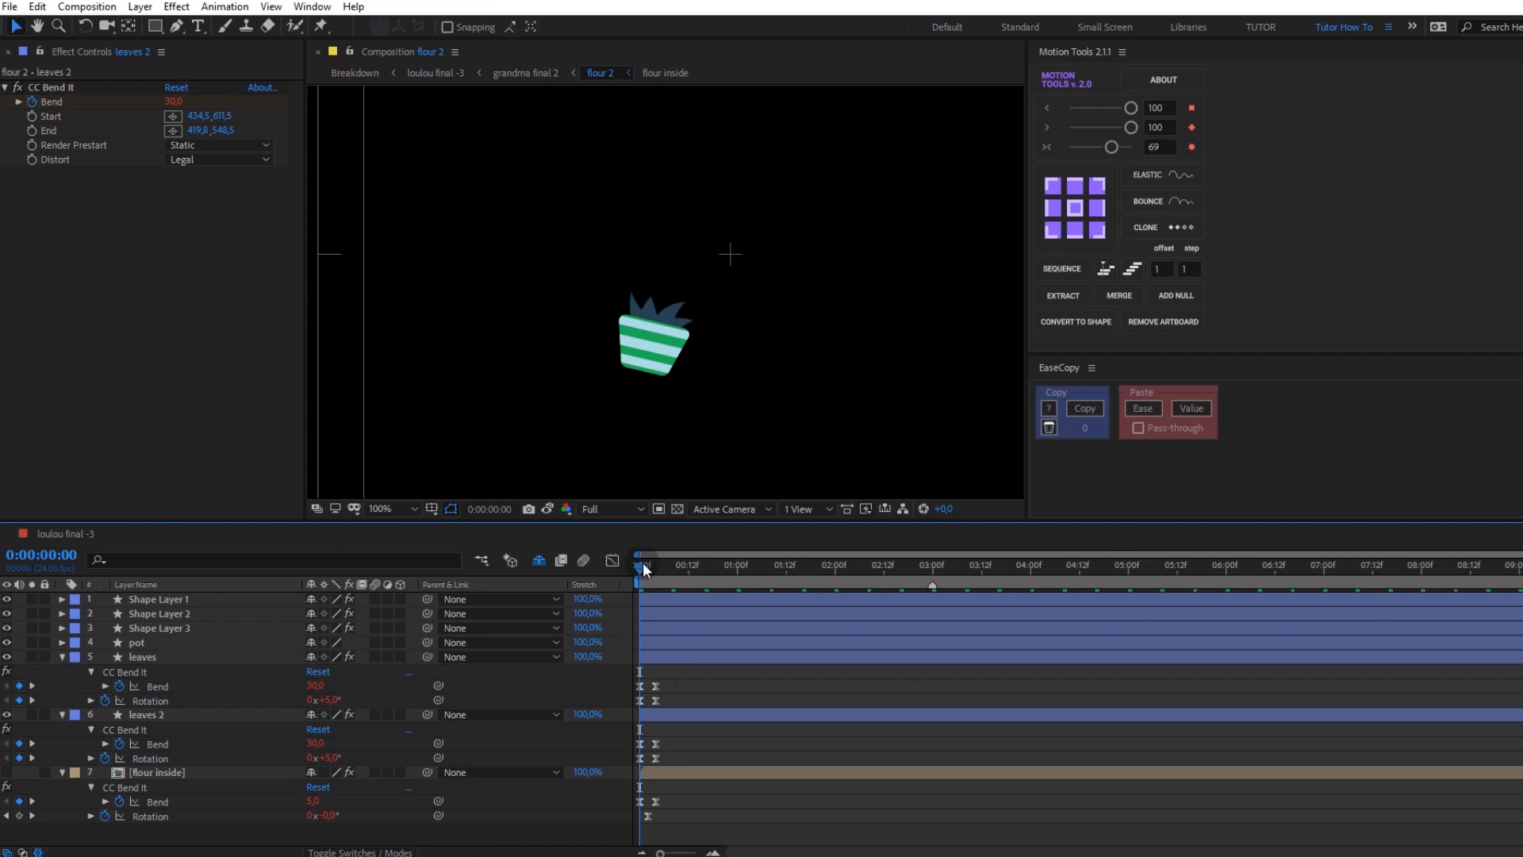
mouse_move(643, 569)
mouse_down()
mouse_move(656, 570)
mouse_move(640, 573)
mouse_up()
Step: Shift the leaves layer's Rotation keyframes slightly earlier than its Bend keyframes and preview the layer soloed
mouse_move(668, 695)
mouse_down()
mouse_move(634, 706)
mouse_move(646, 699)
mouse_up()
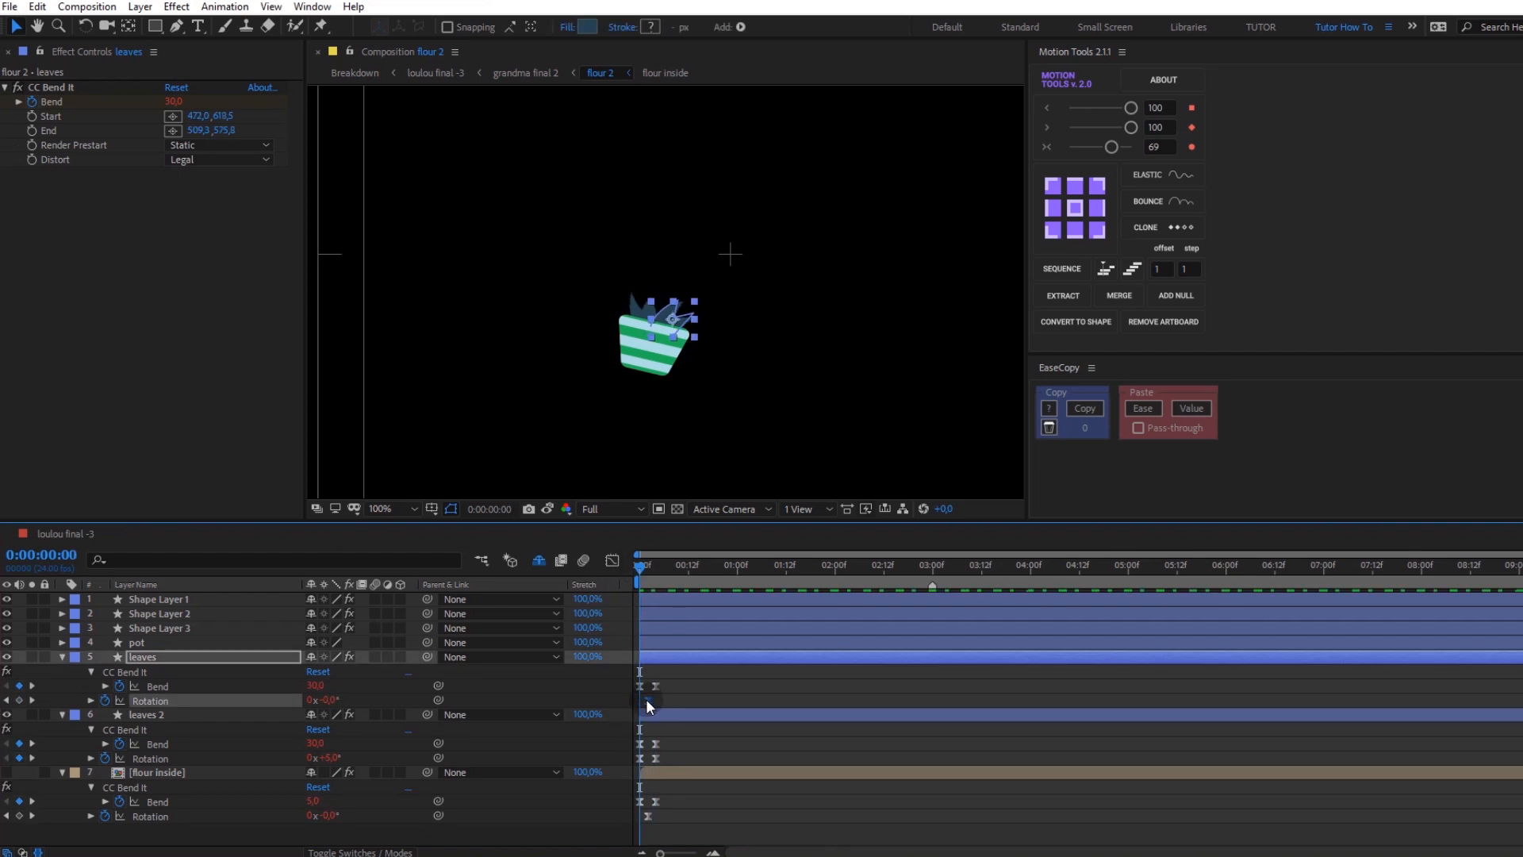
drag(655, 569, 640, 569)
click(32, 656)
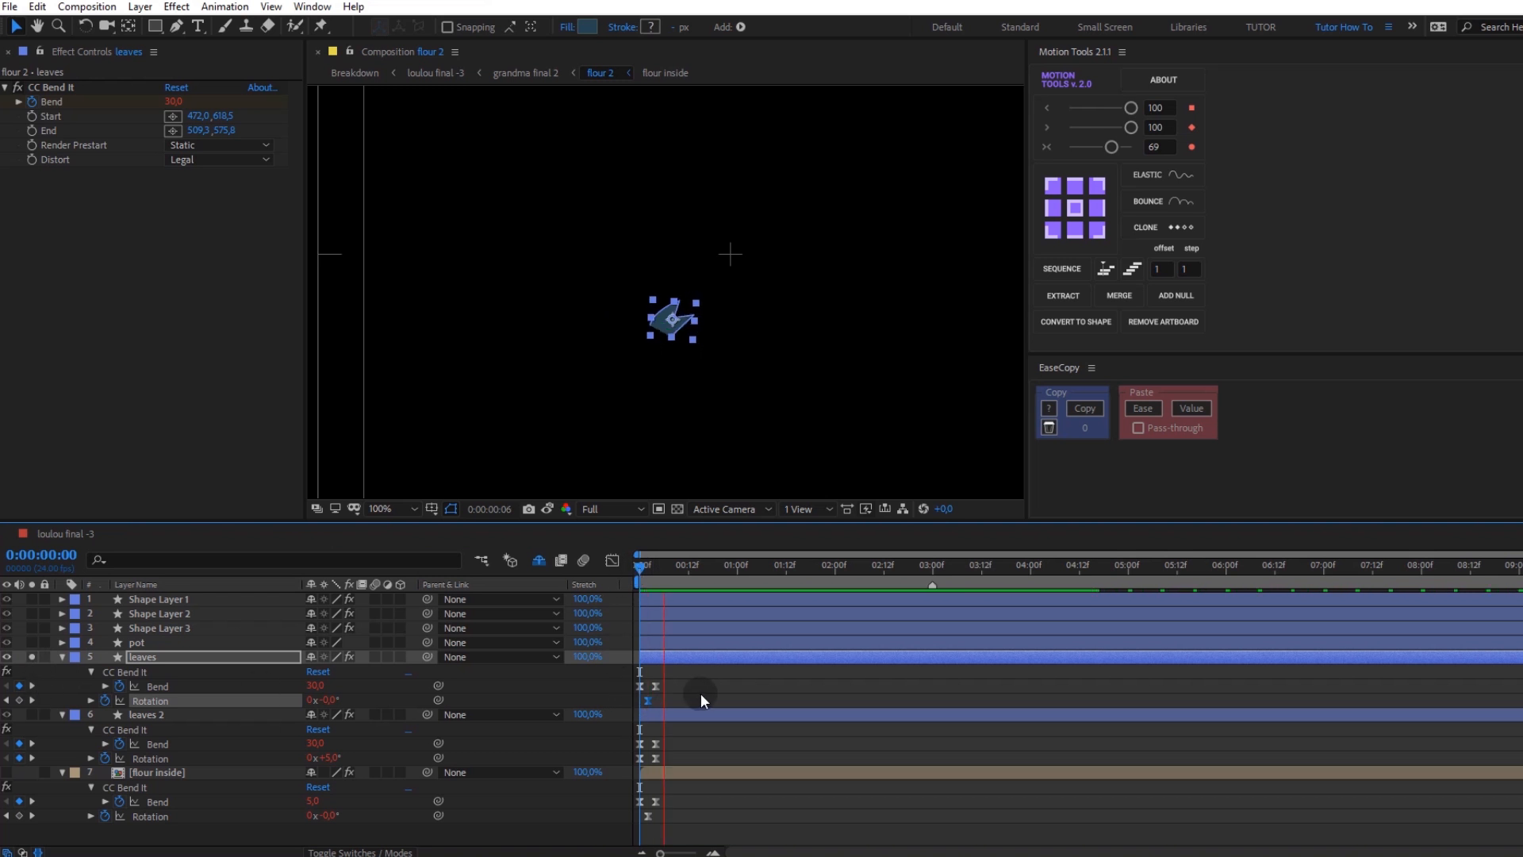
key(space)
key(space)
click(32, 657)
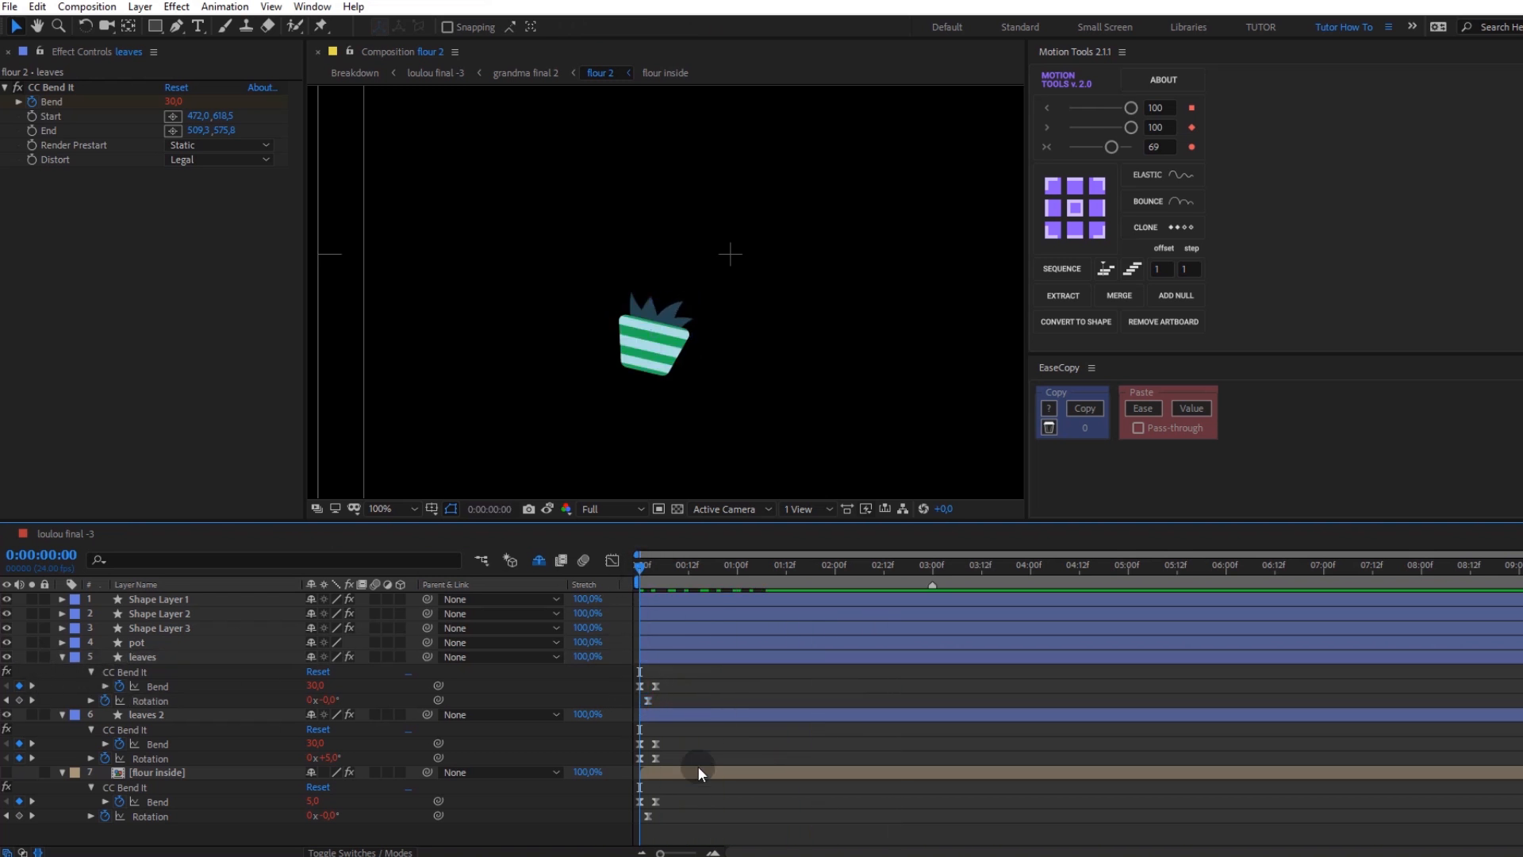
Step: Shift the leaves 2 layer's Rotation keyframes slightly earlier than its Bend keyframes and preview the layer soloed
mouse_move(670, 755)
mouse_down()
mouse_move(609, 772)
mouse_move(647, 759)
mouse_up()
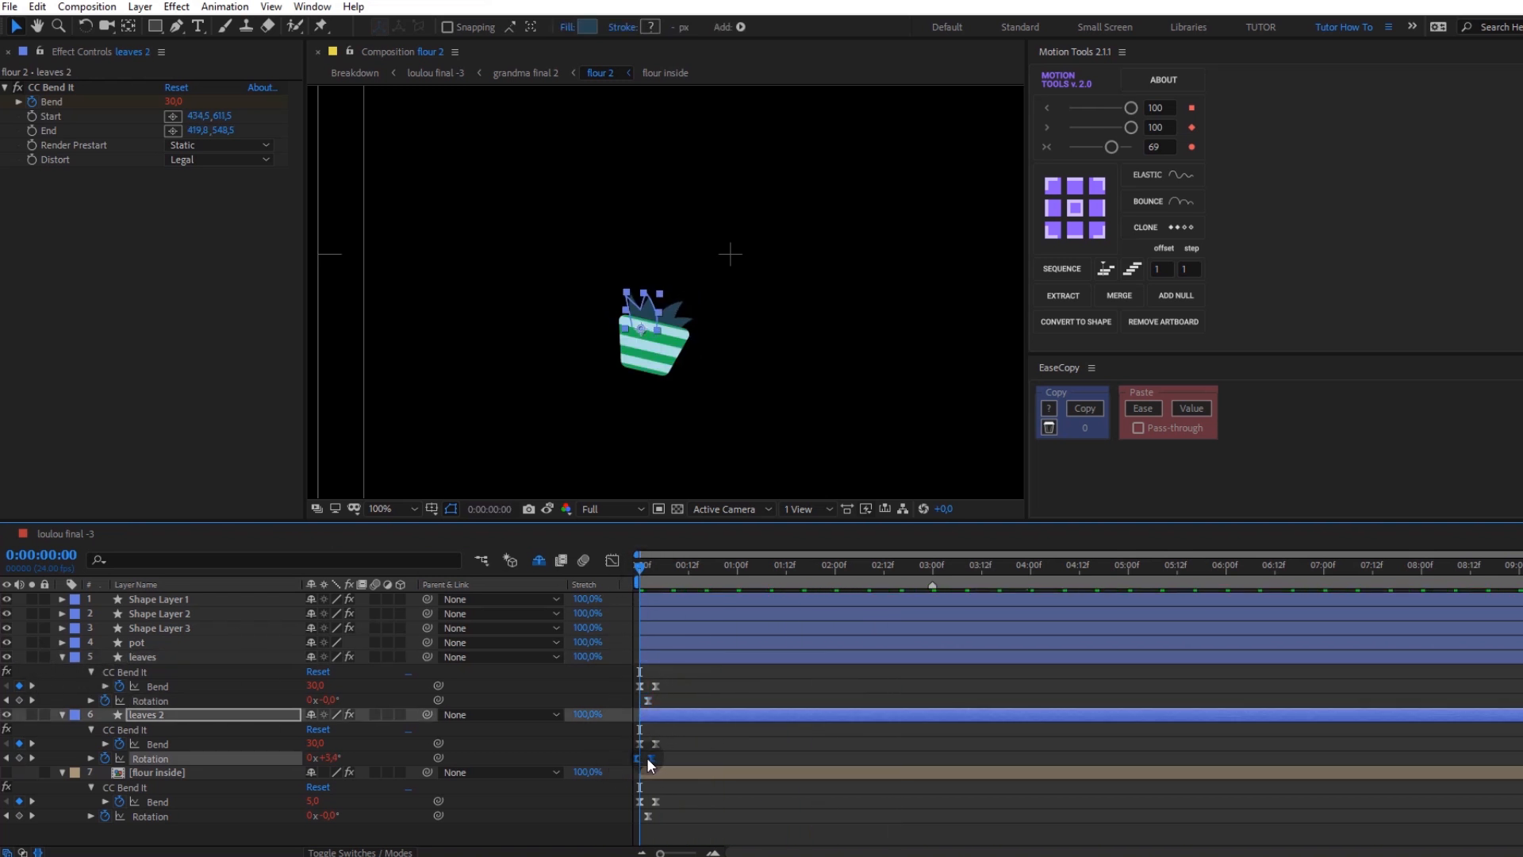
click(32, 712)
key(space)
key(space)
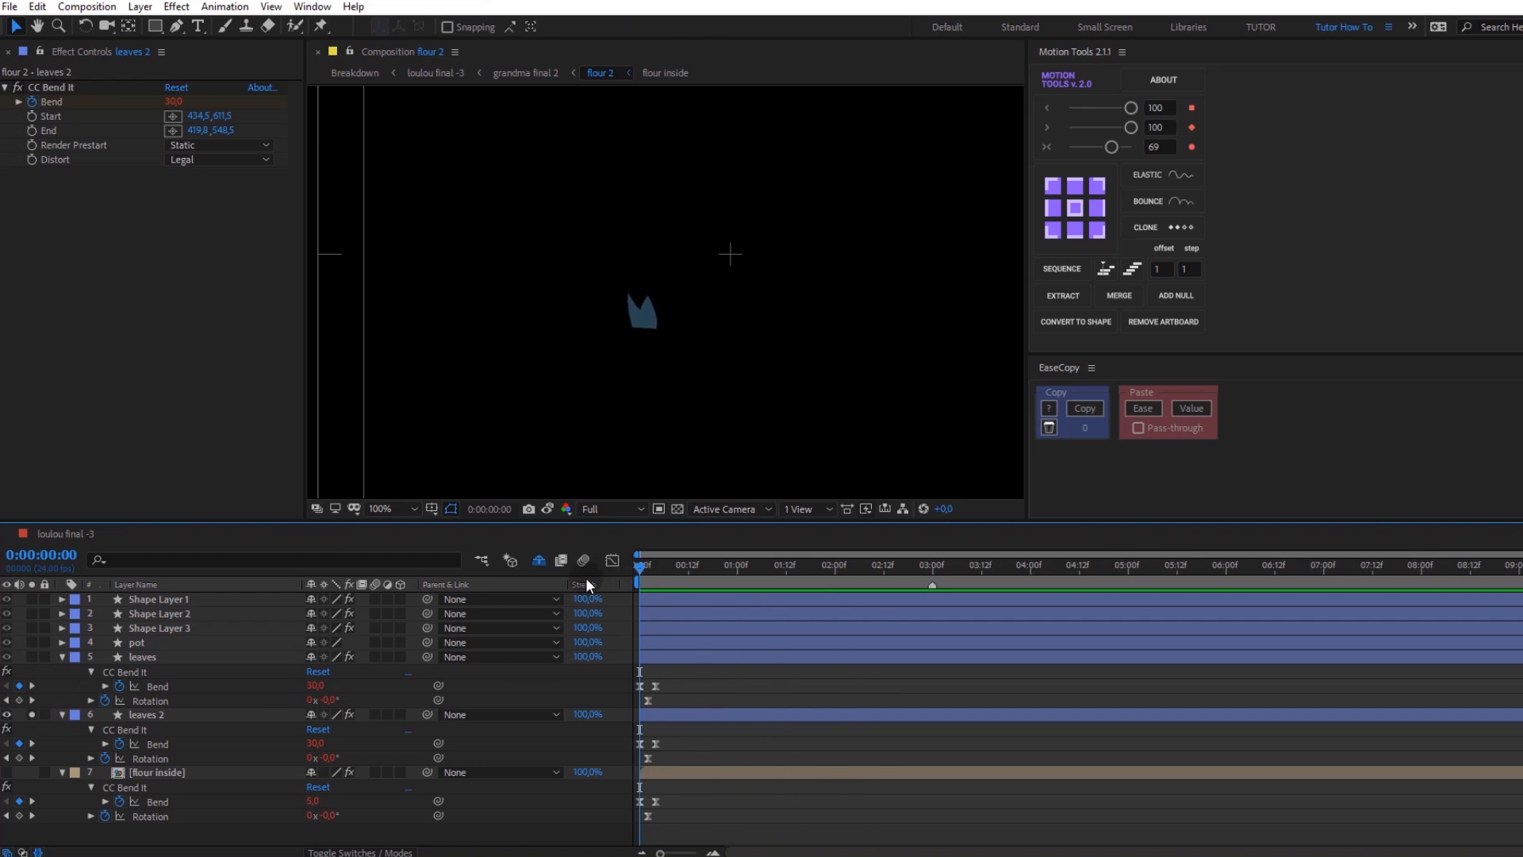
click(32, 715)
Step: Move the Bend and Rotation keyframes of leaves 2 together slightly earlier than those of leaves and play the animation
drag(682, 736, 647, 744)
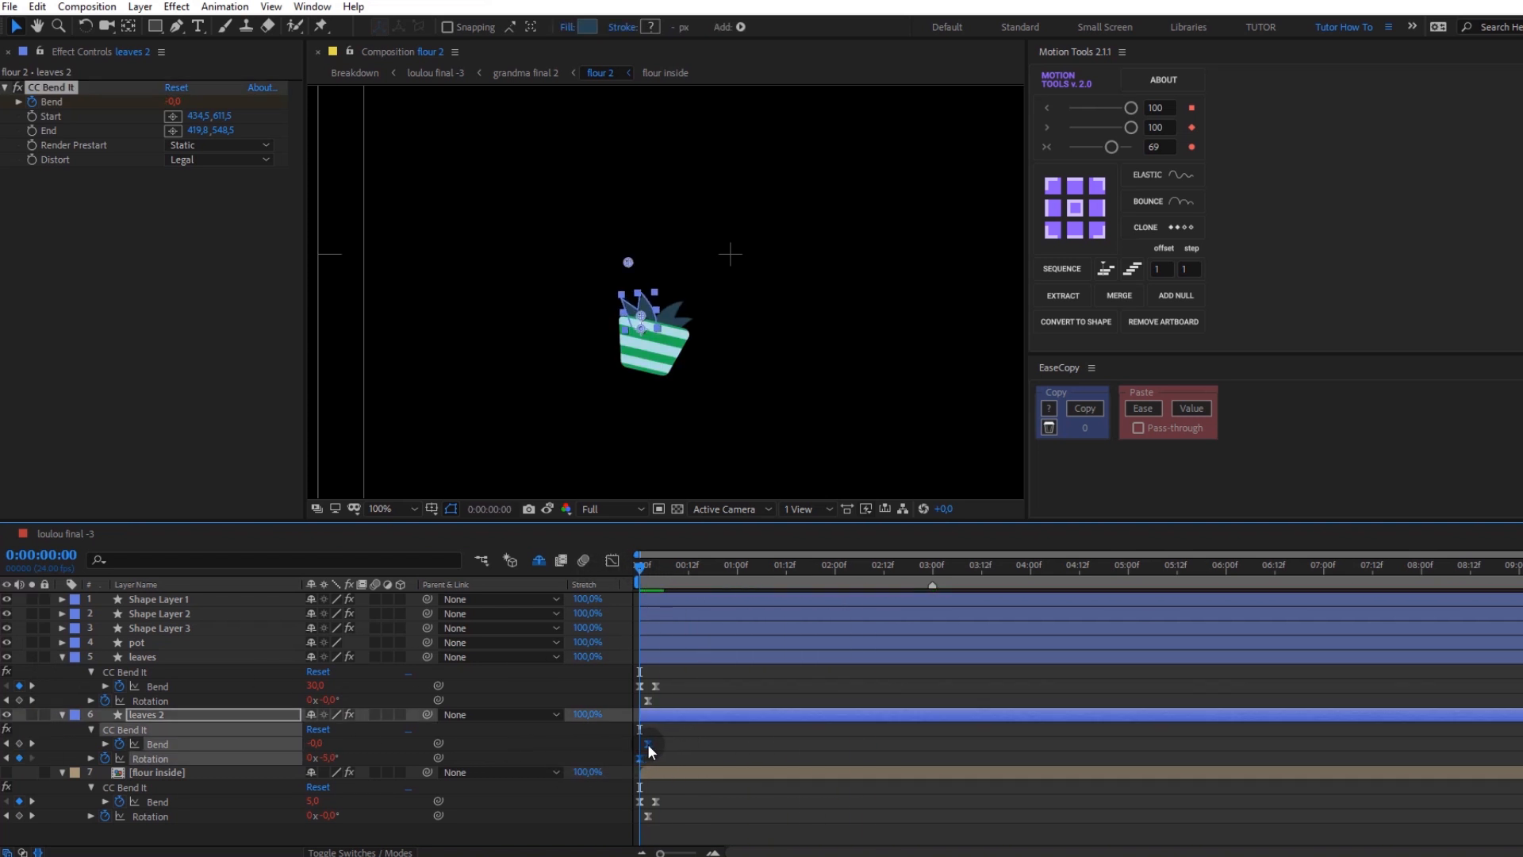
click(661, 732)
key(space)
key(space)
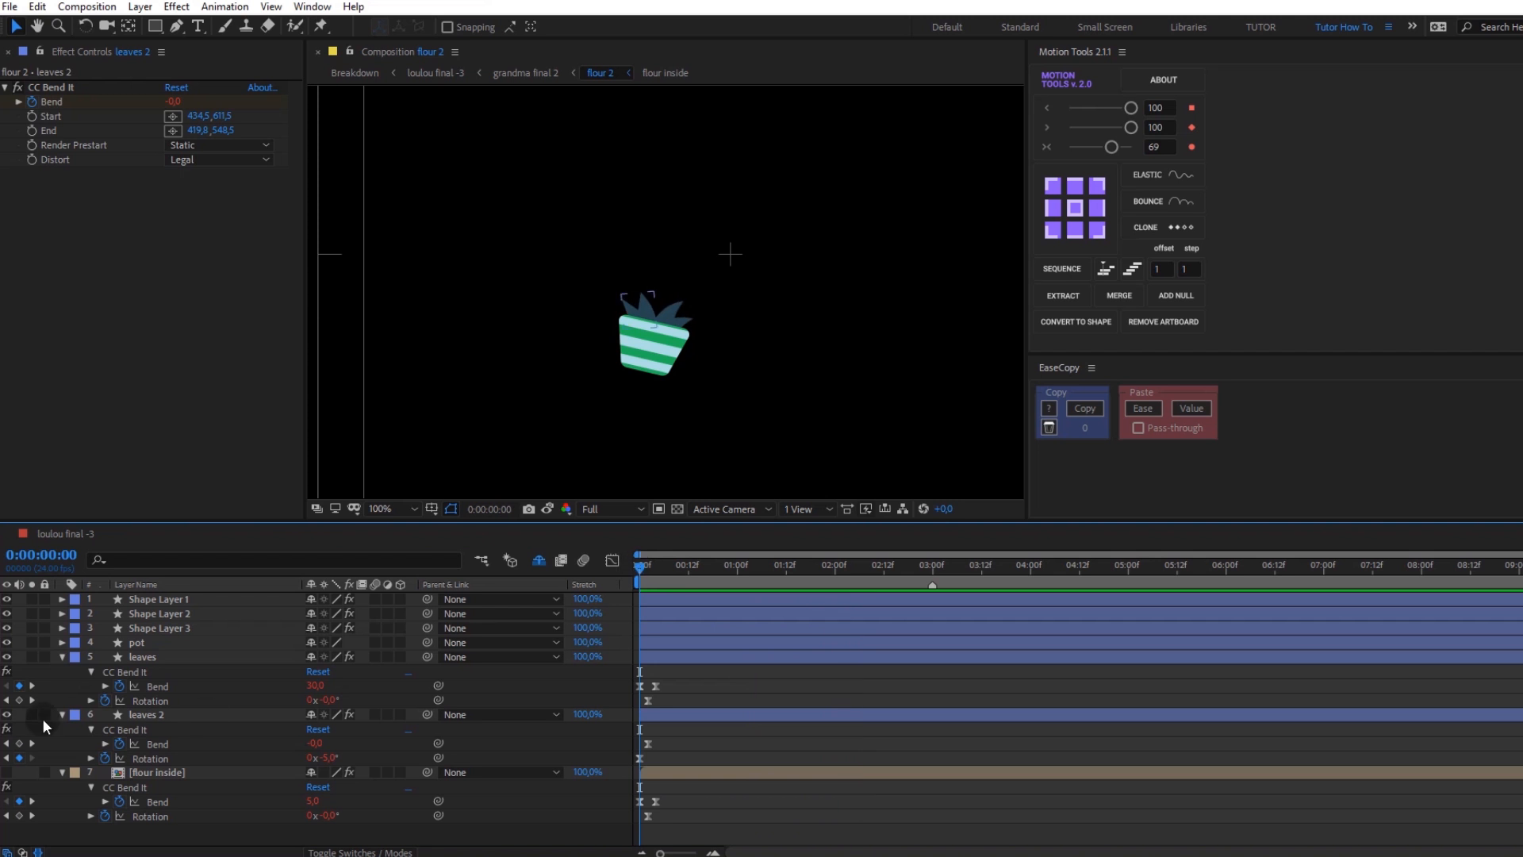
Step: Show the flour inside layer, offset its Rotation keyframes slightly ahead of its Bend keyframes and preview it soloed
click(8, 773)
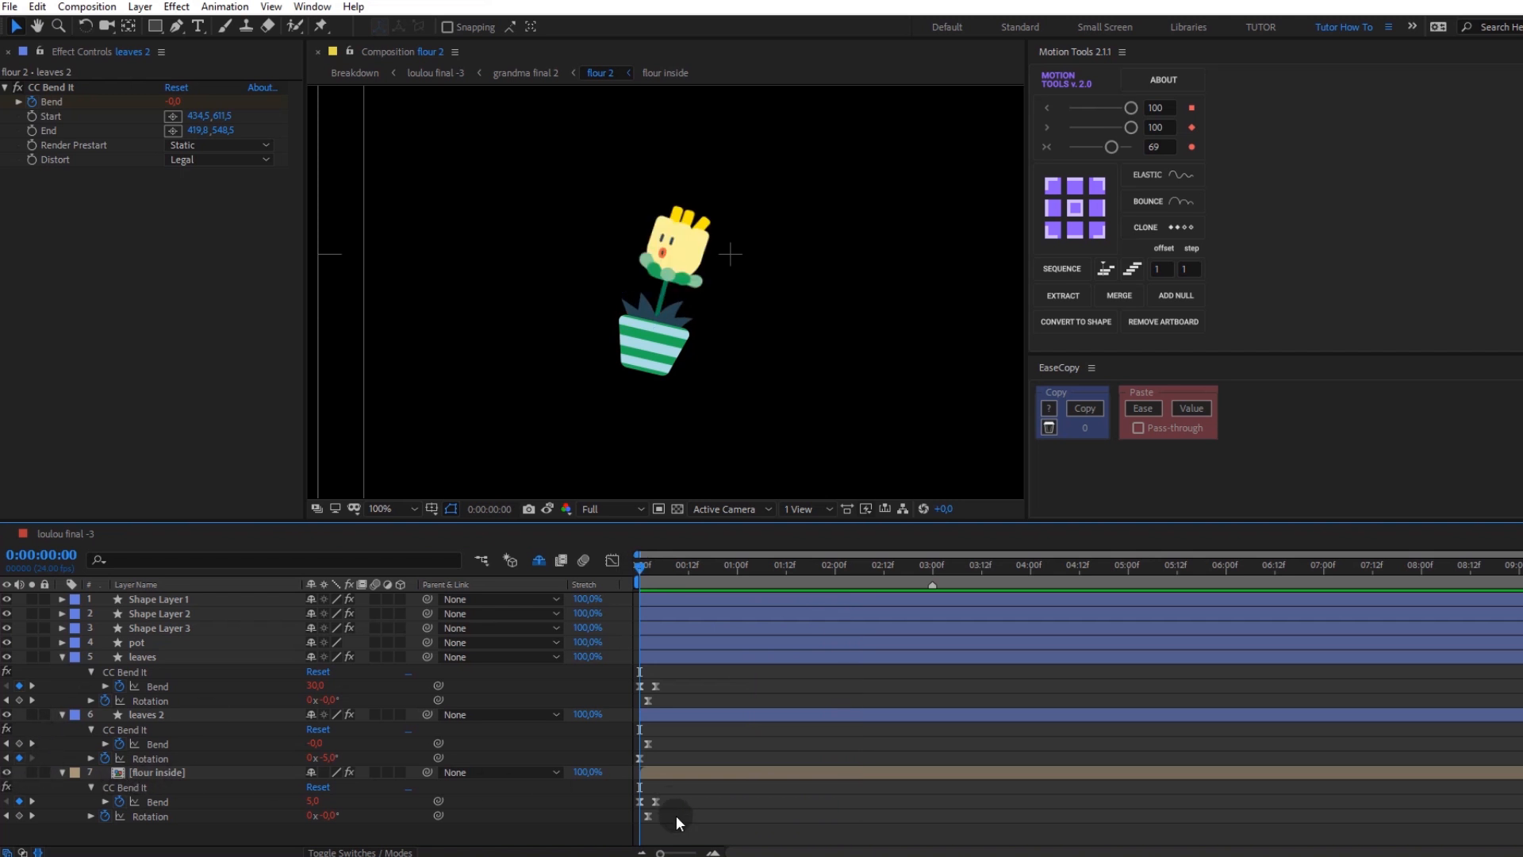
mouse_move(671, 815)
mouse_down()
mouse_move(624, 822)
mouse_move(656, 816)
mouse_up()
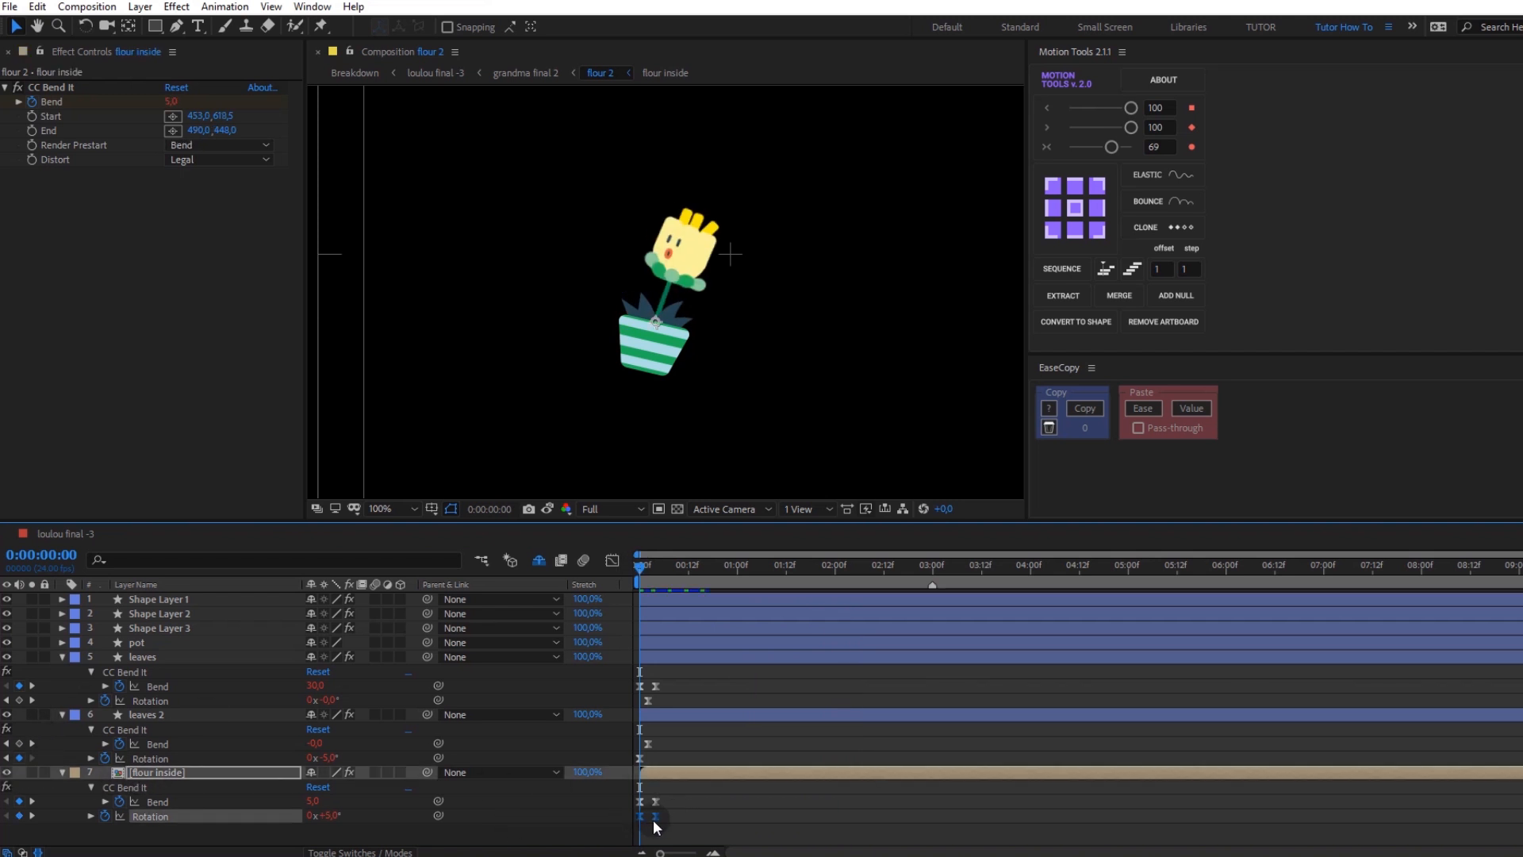
click(32, 773)
click(735, 731)
key(space)
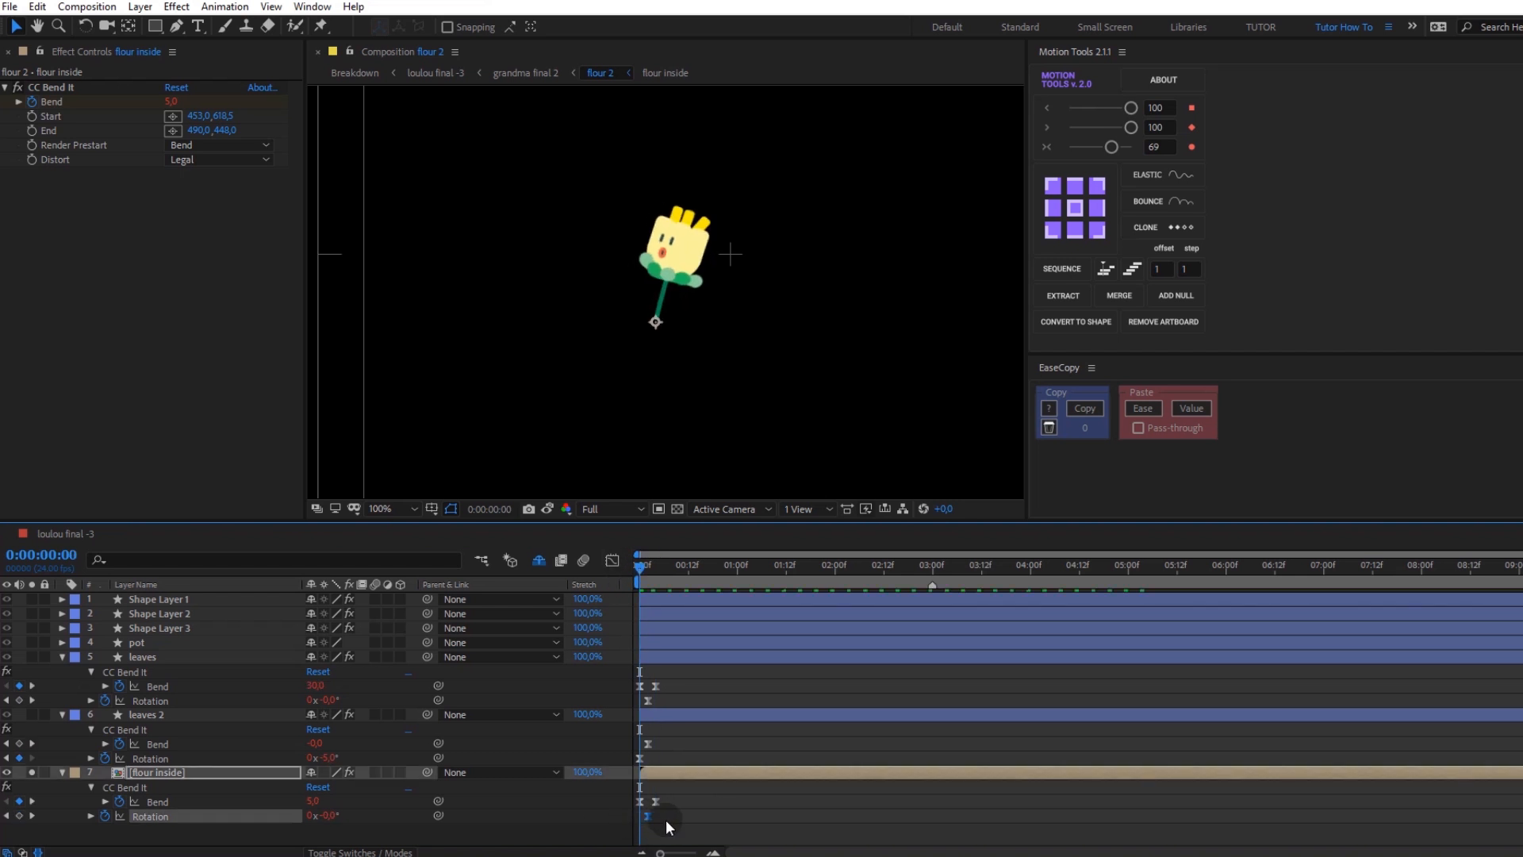
key(space)
Step: Open the flour inside composition and play the flower's animation
double_click(190, 773)
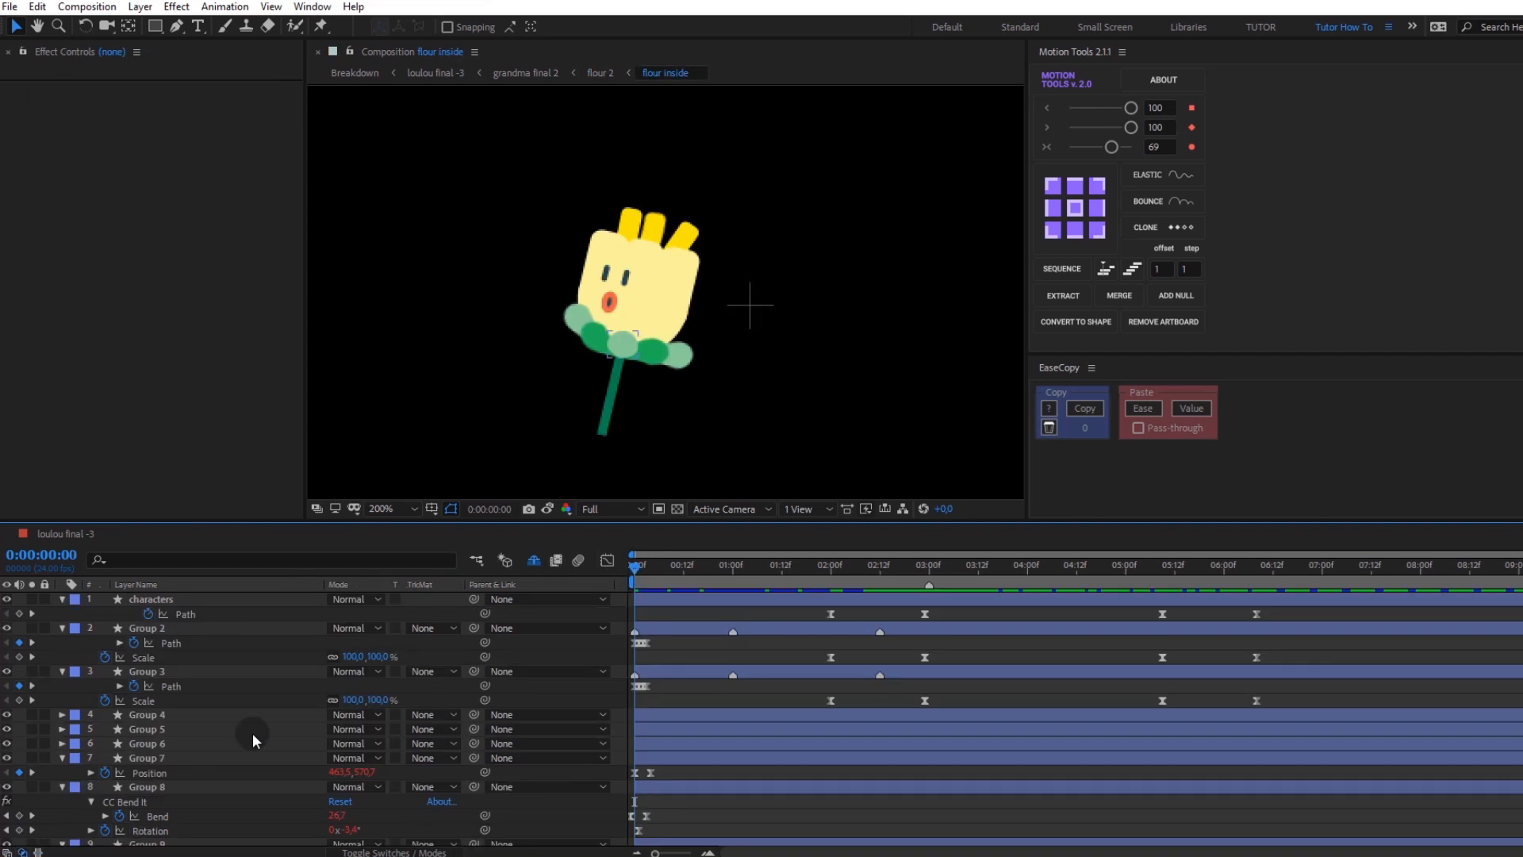
key(space)
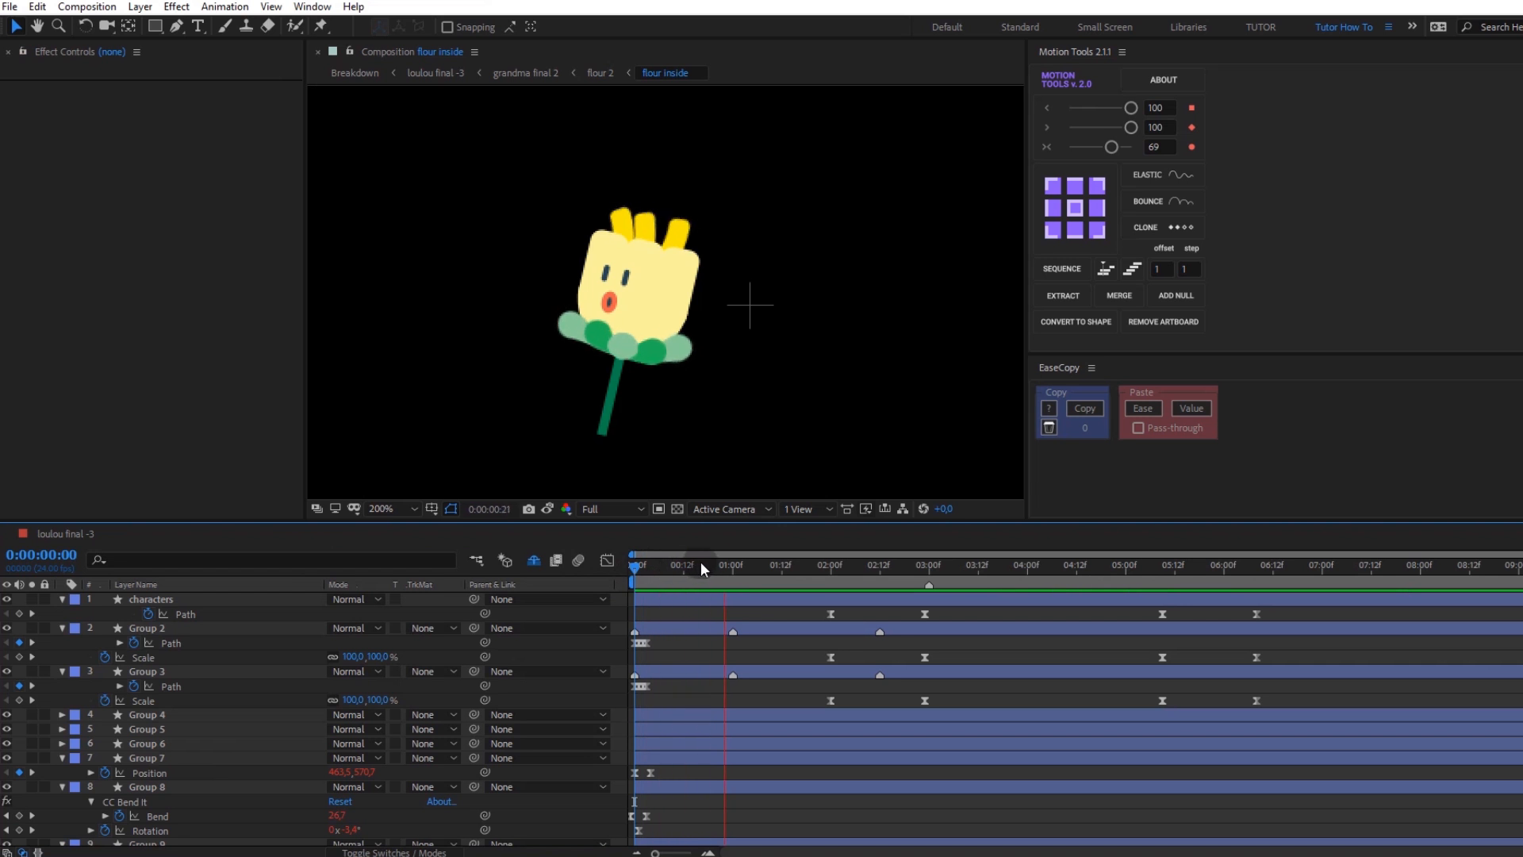
key(space)
Step: Solo the green sepal layers Group 7 through Group 11 and play their animation
scroll(183, 700, down, 3)
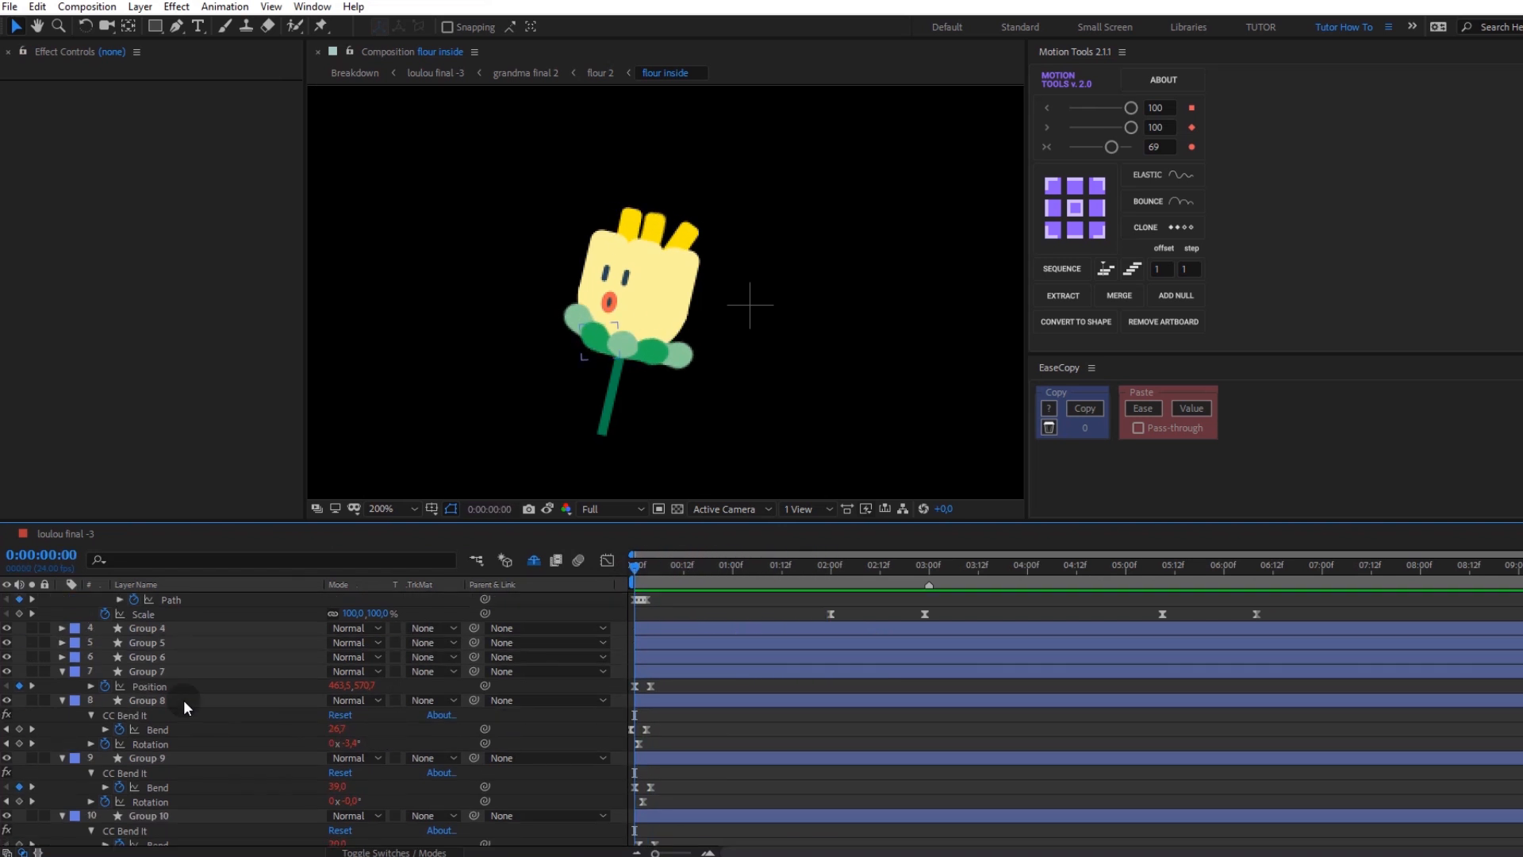
click(158, 673)
ctrl+click(169, 700)
ctrl+click(163, 758)
scroll(164, 768, down, 3)
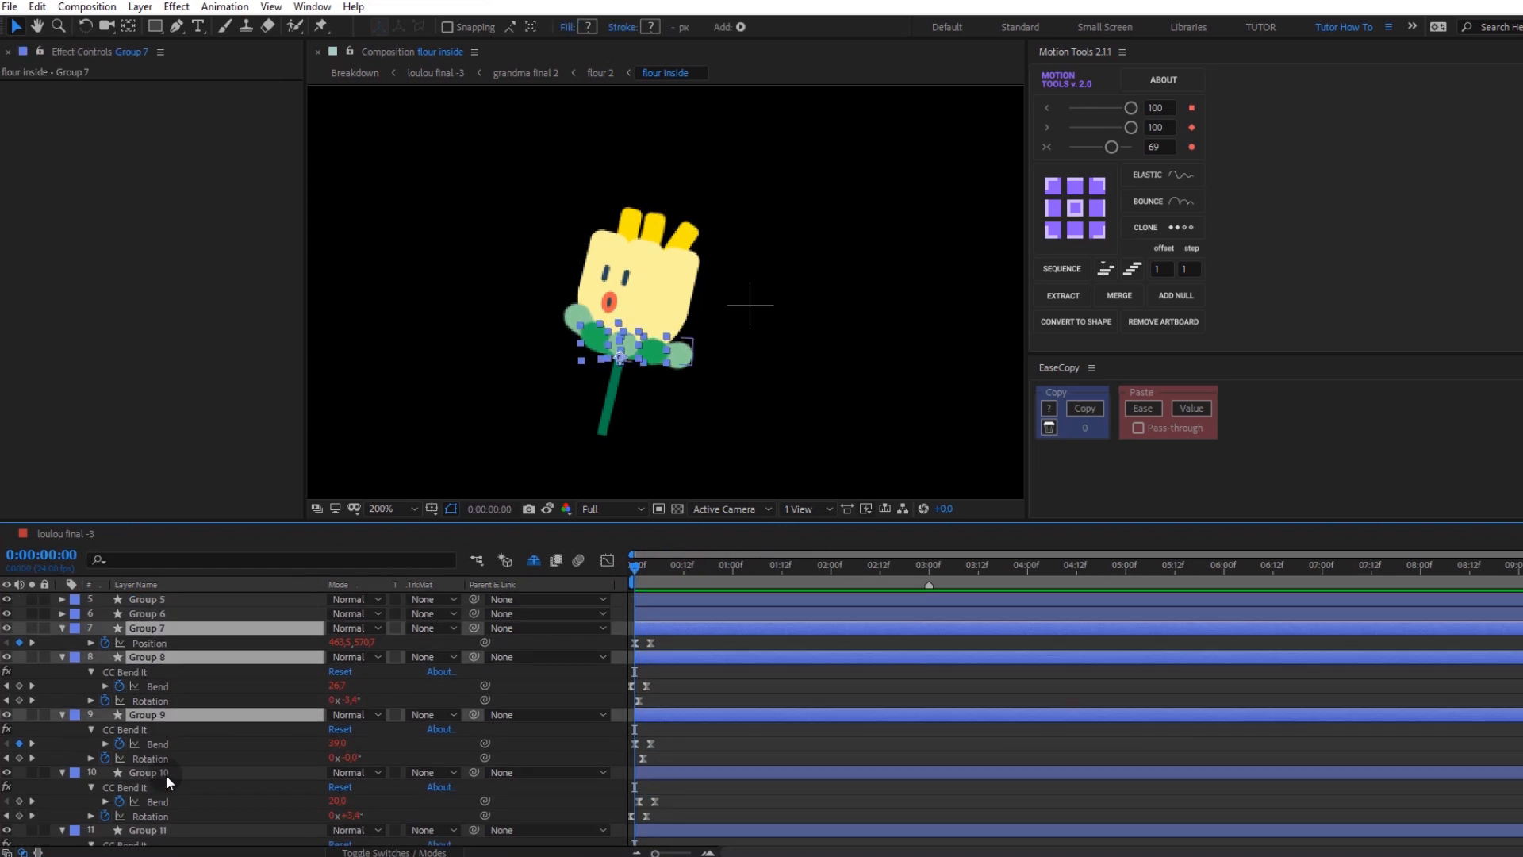
ctrl+click(165, 772)
scroll(168, 797, down, 3)
ctrl+click(163, 784)
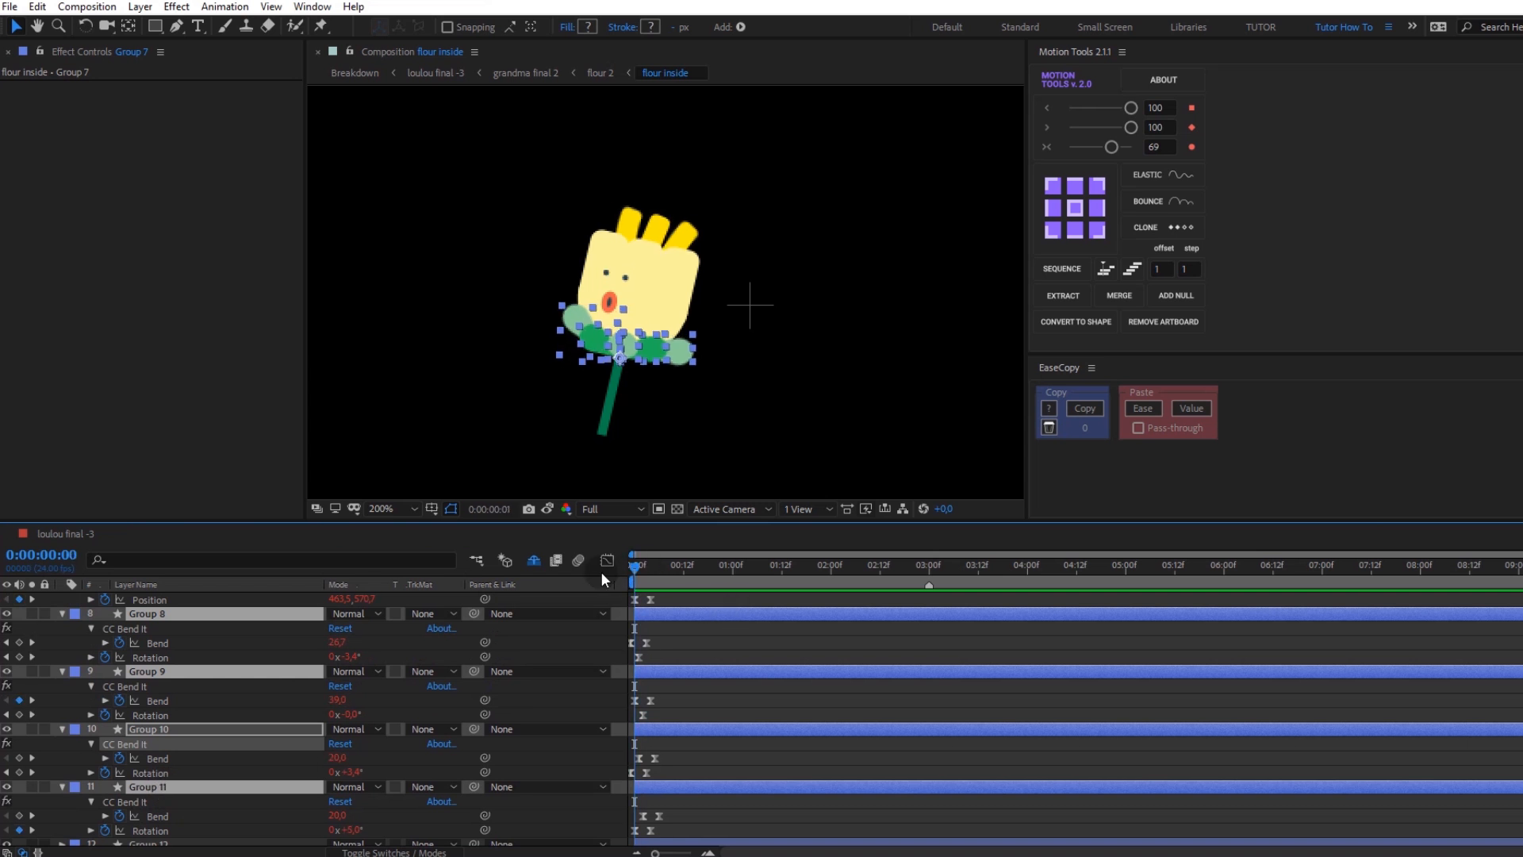
click(31, 613)
key(space)
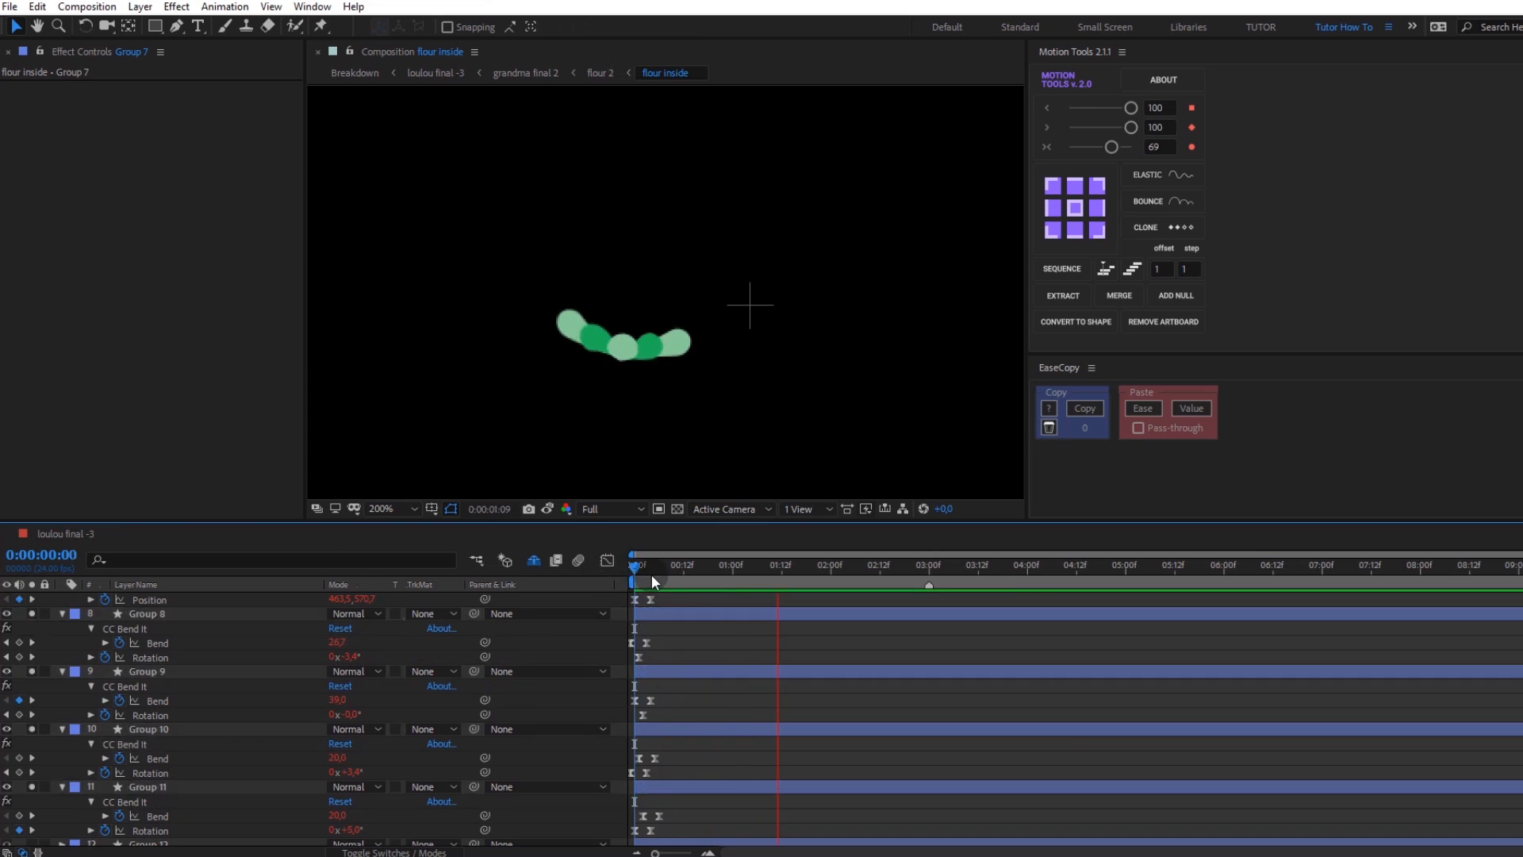
key(space)
Step: Turn off solo for Group 7 through Group 11 so the whole flower shows
scroll(663, 644, up, 3)
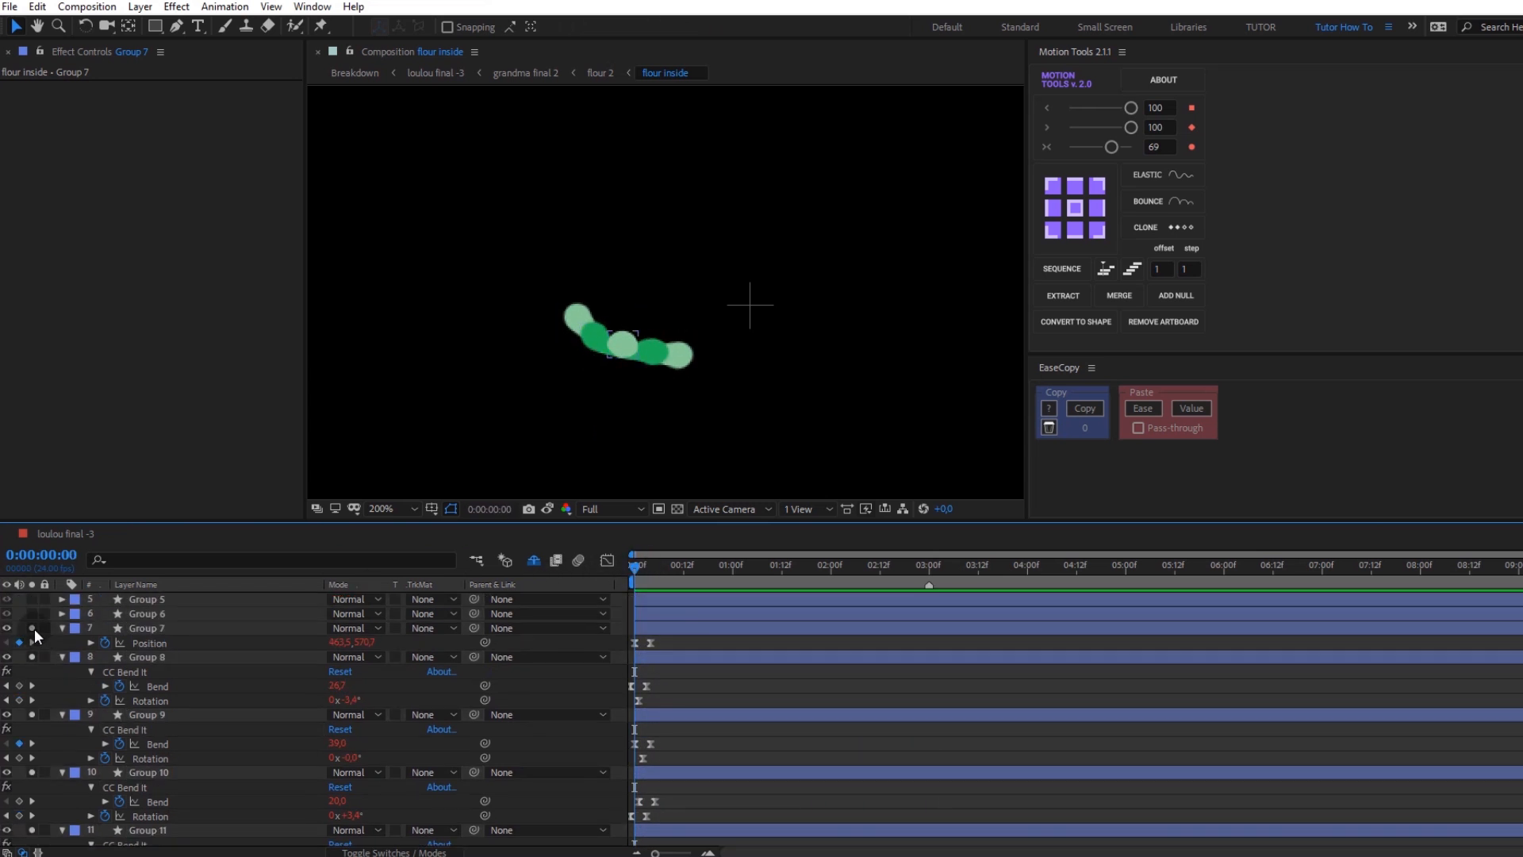
click(152, 629)
scroll(143, 714, down, 1)
shift+click(133, 788)
scroll(87, 770, down, 1)
click(31, 746)
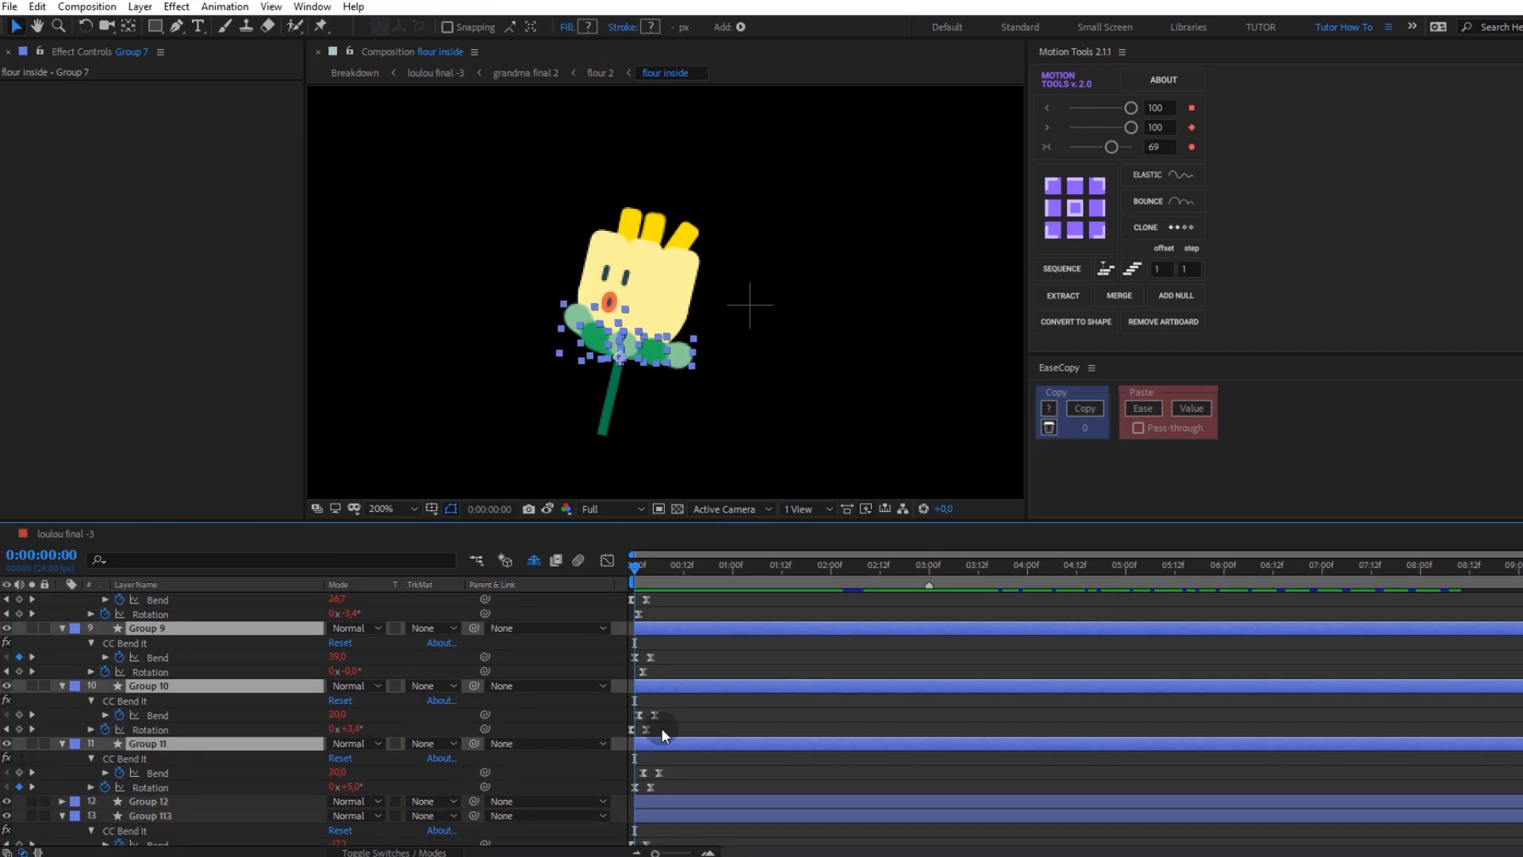
Step: Solo the yellow petal layers Group 113, Group 114 and Group 115 and play their animation
scroll(168, 781, down, 4)
click(150, 664)
shift+click(139, 780)
click(31, 780)
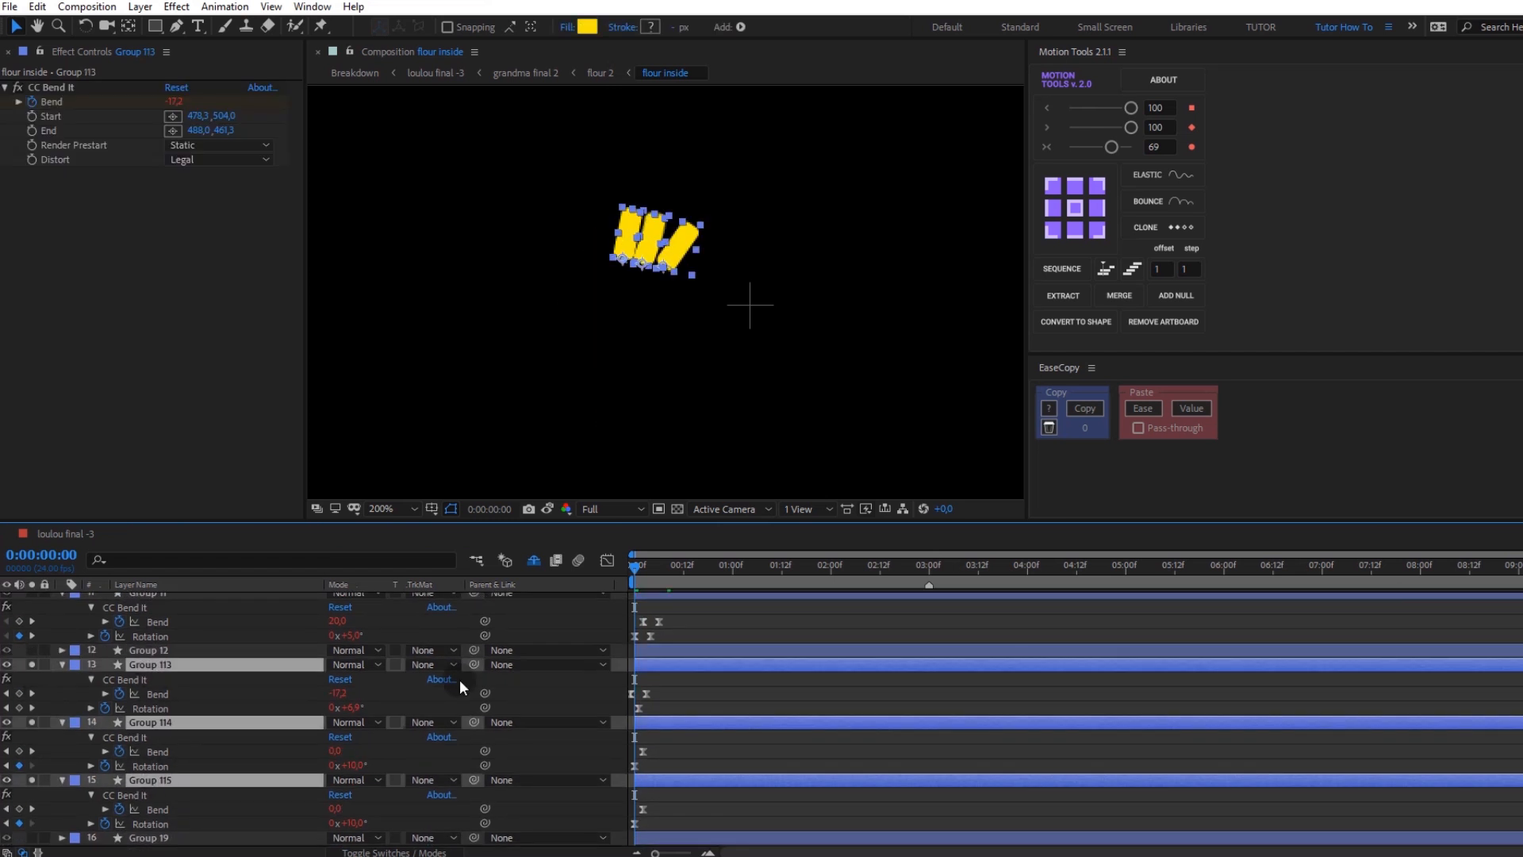
key(space)
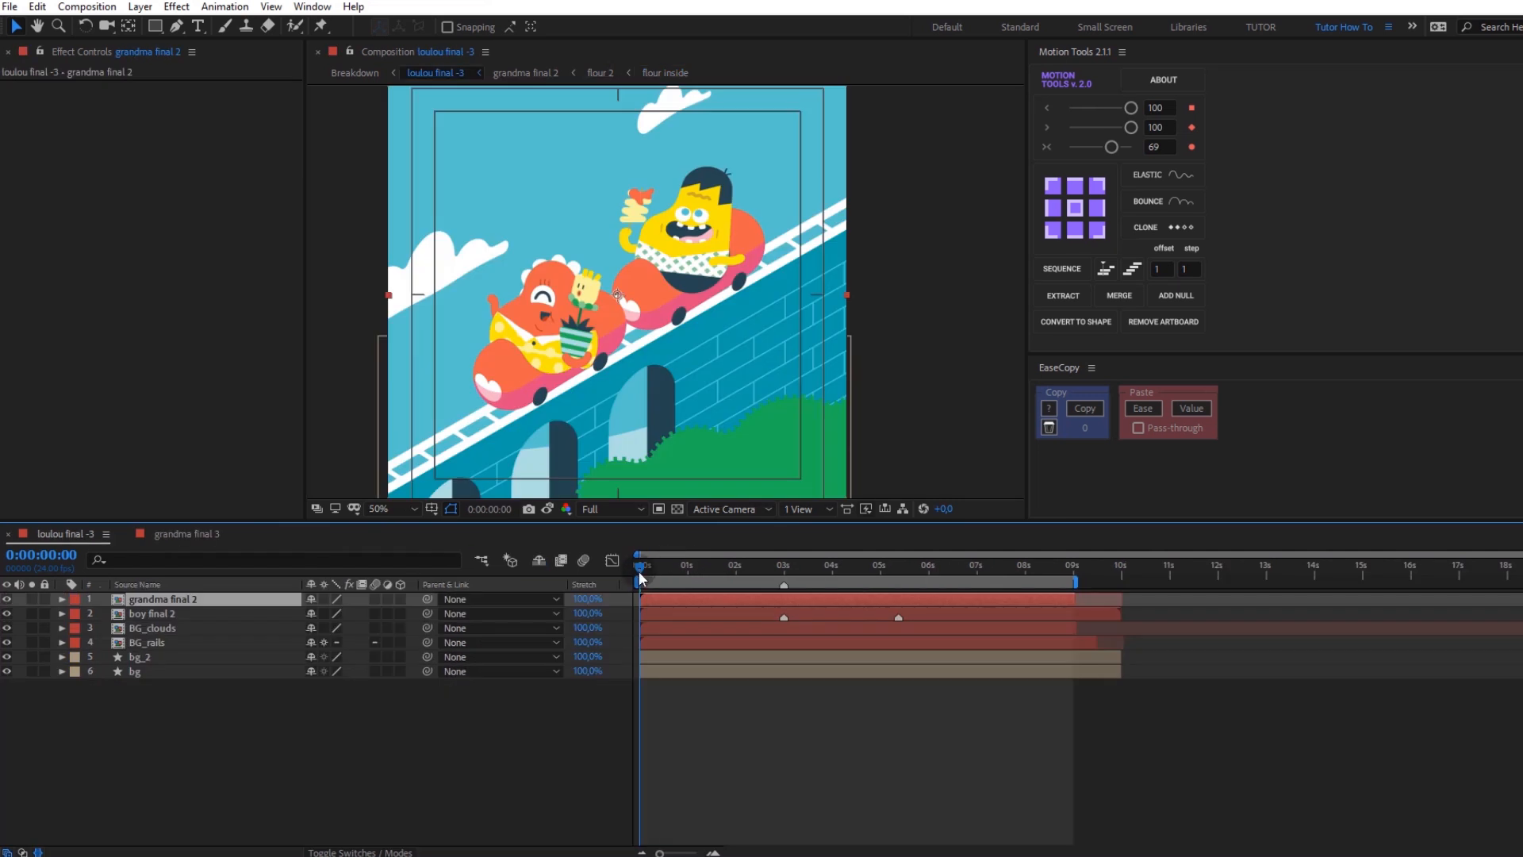
Step: Play the loulou final -3 scene and open the boy final 2 composition at its first frame
key(space)
key(space)
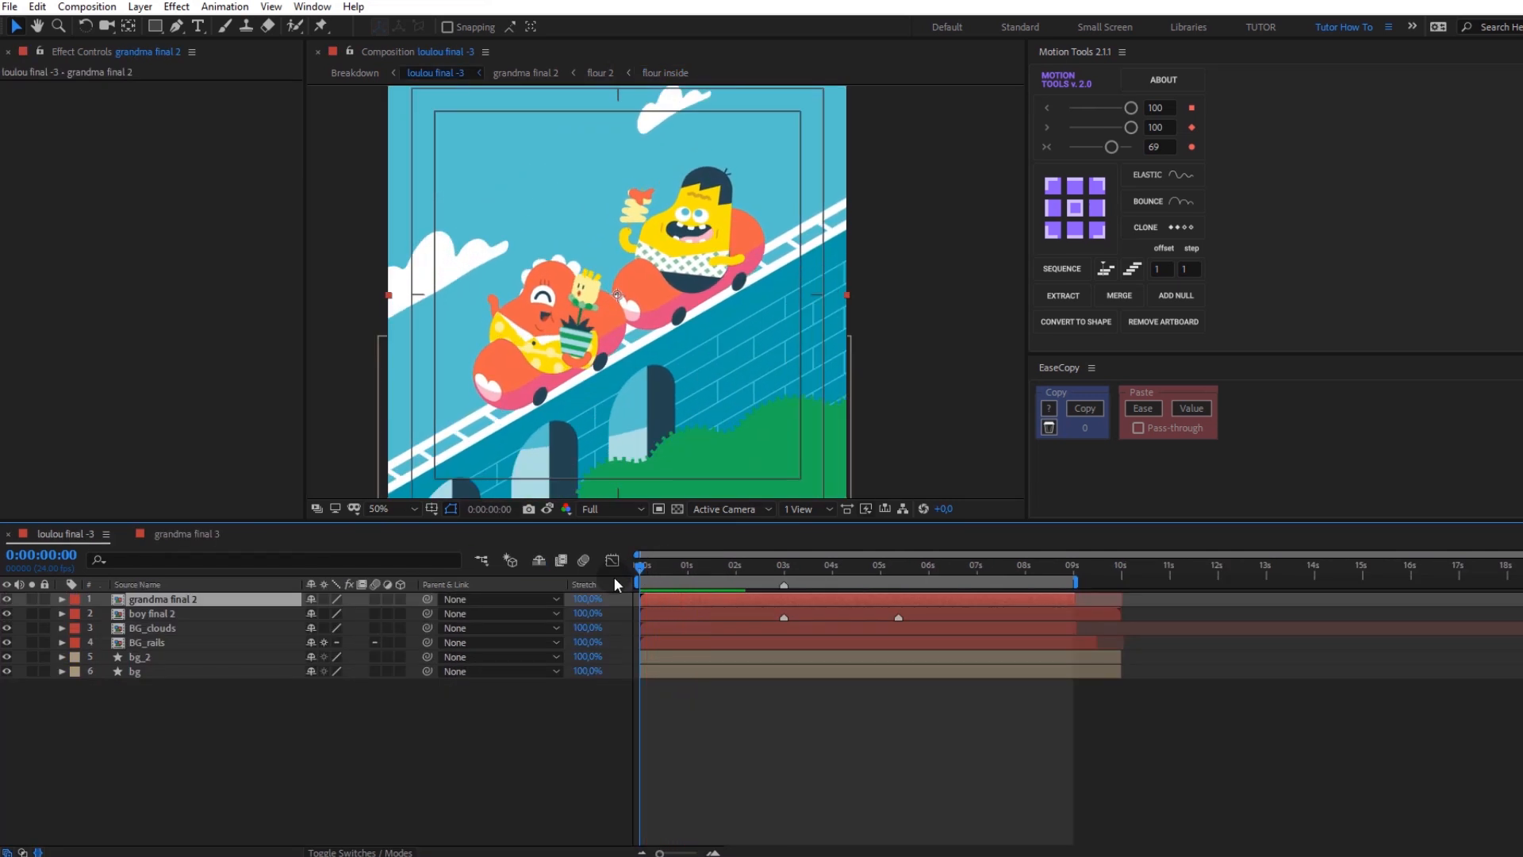
double_click(139, 616)
drag(641, 568, 594, 589)
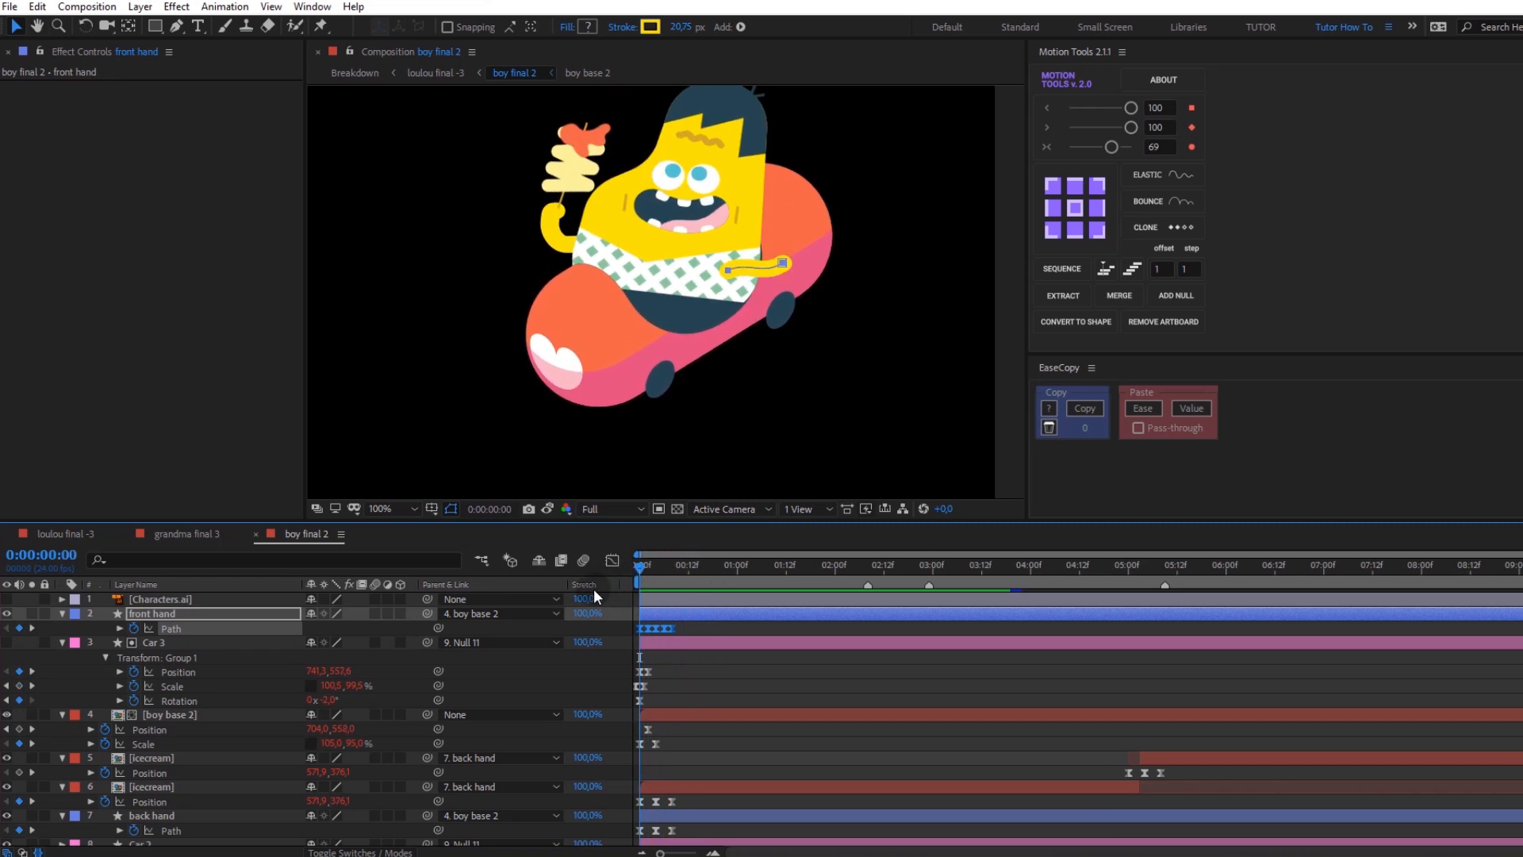
Step: Solo the front hand layer and play its path animation
click(31, 613)
key(space)
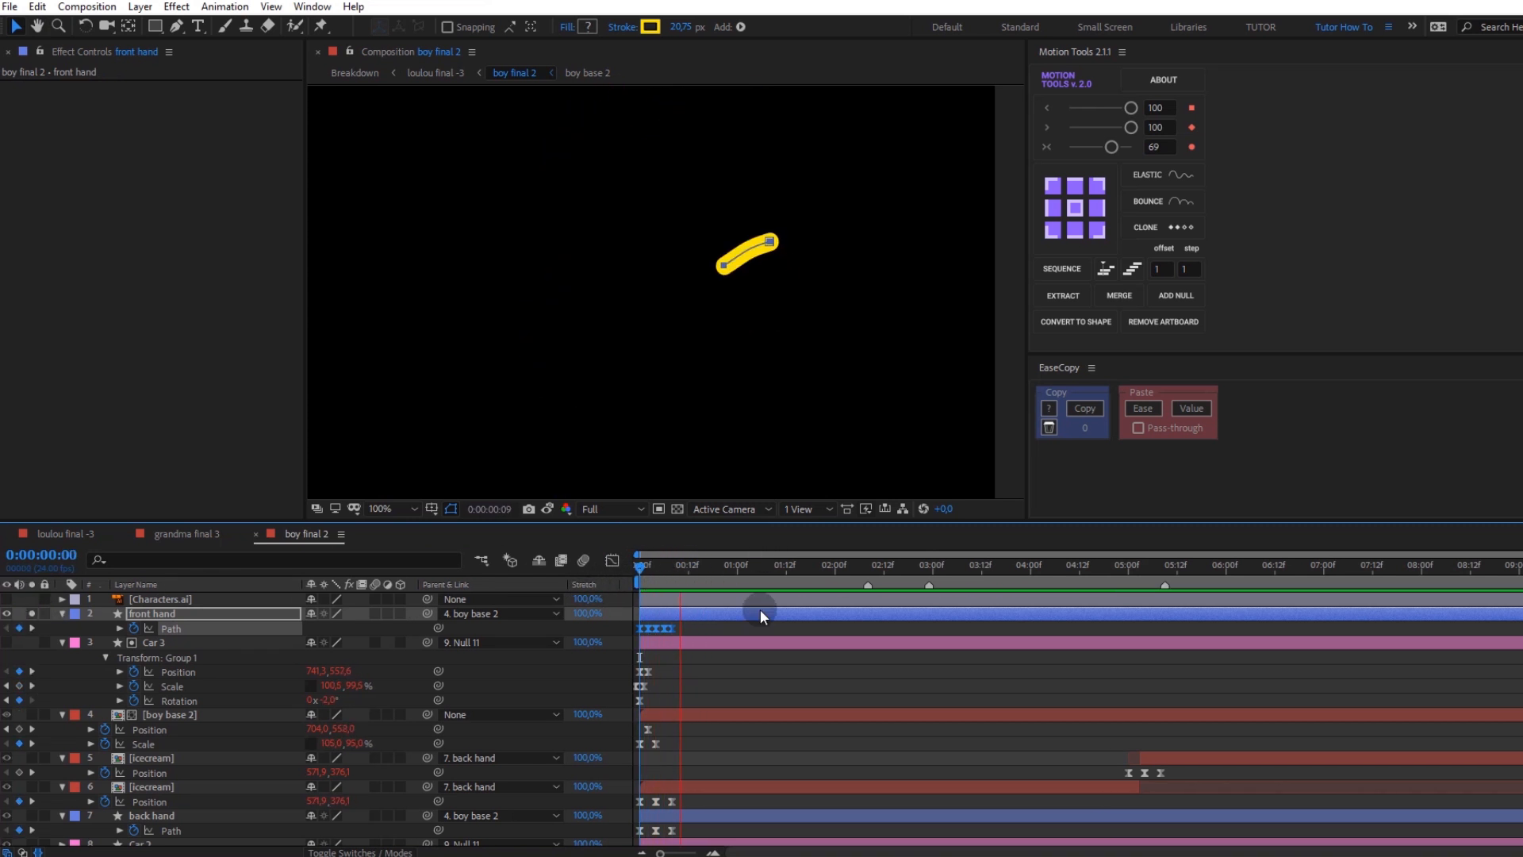
key(space)
Step: Examine the looping expression on the front hand's Path and turn off the layer's solo
click(119, 629)
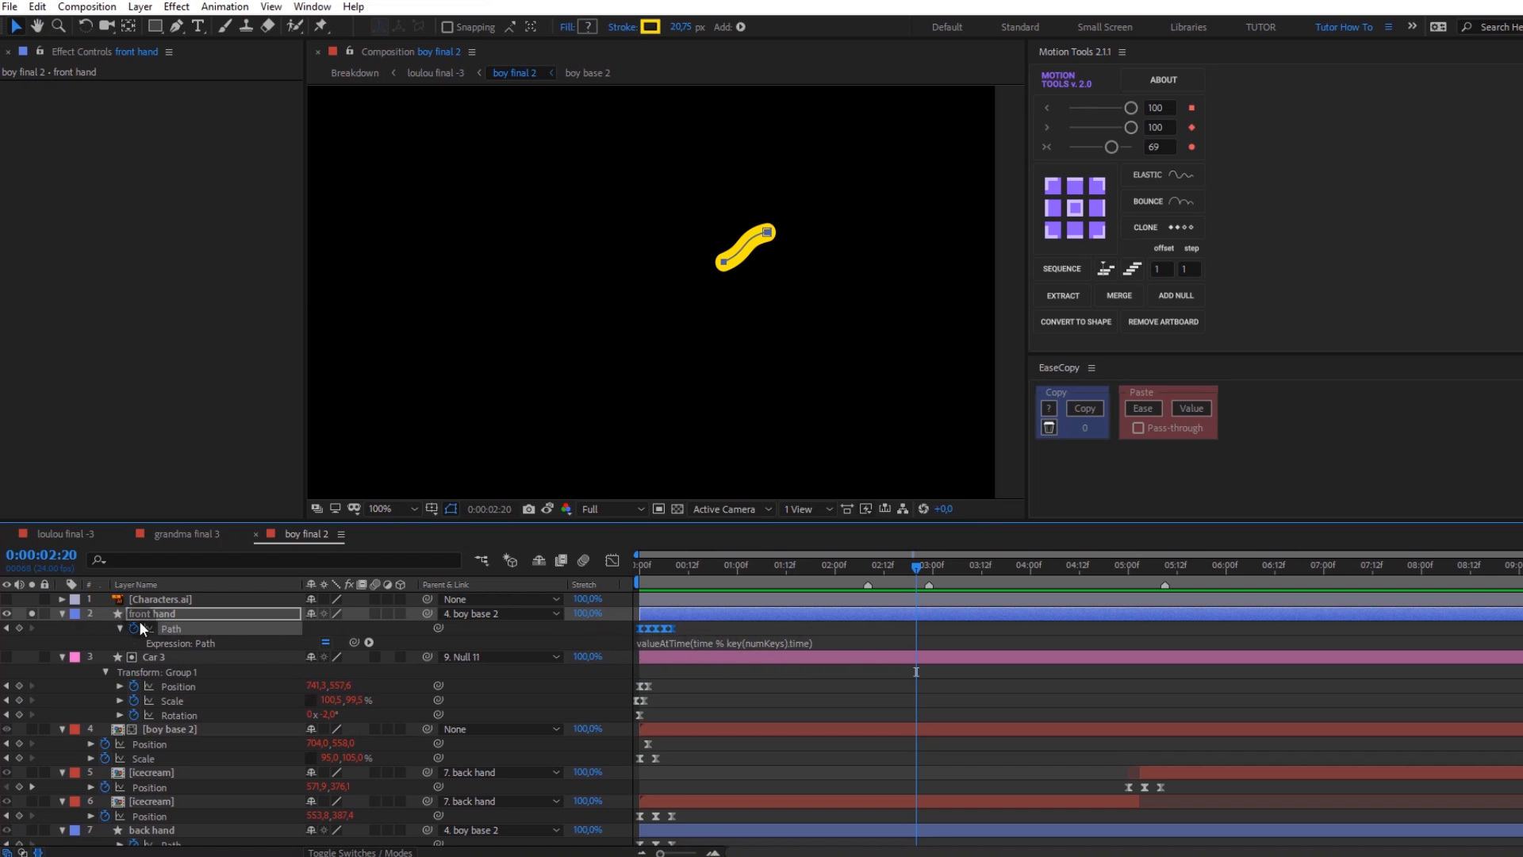
click(119, 628)
drag(695, 563, 651, 565)
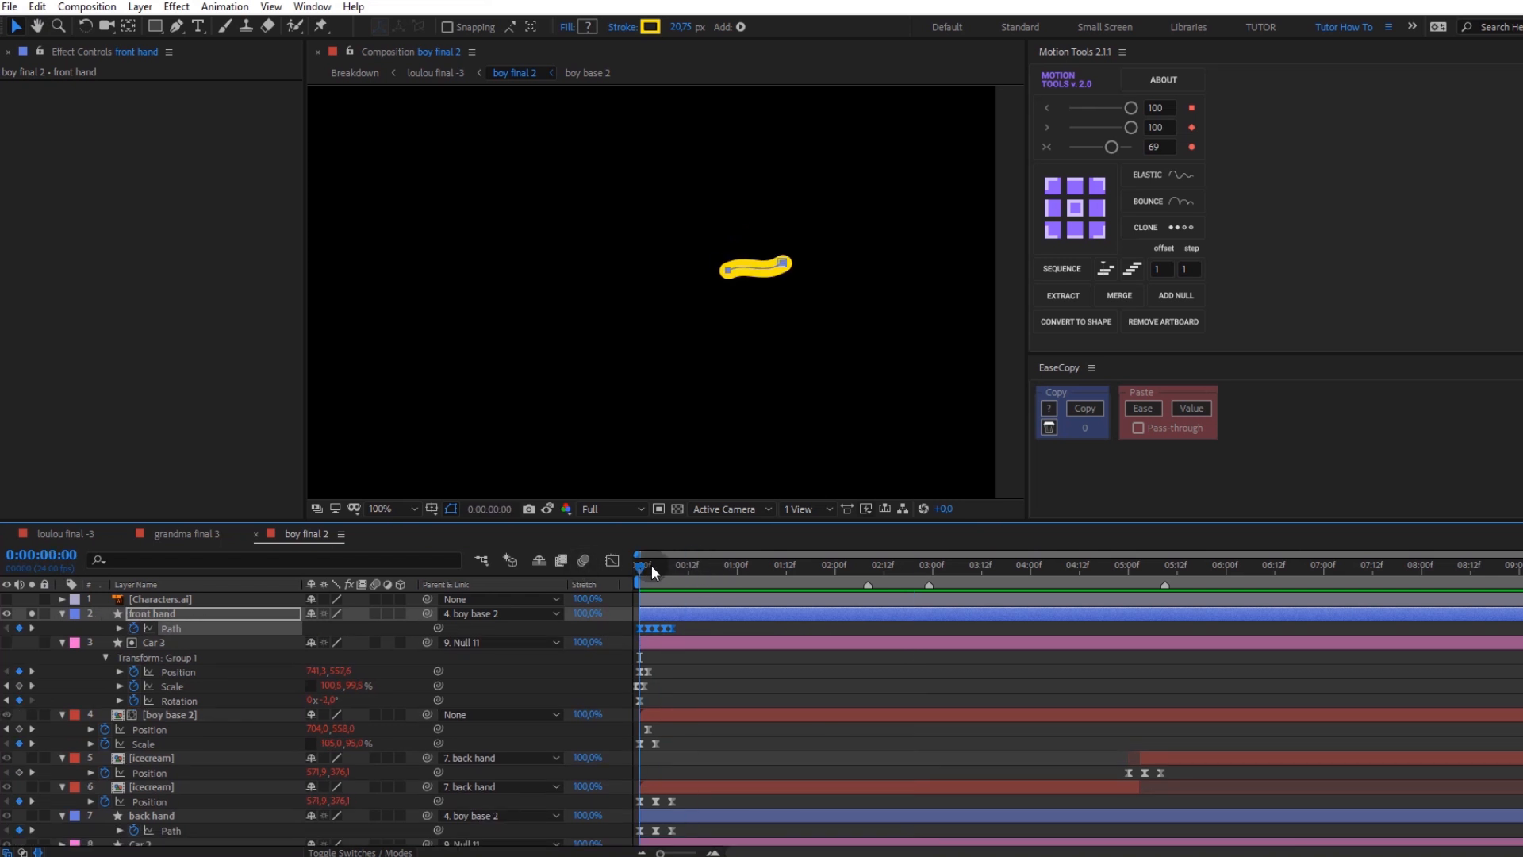
click(27, 609)
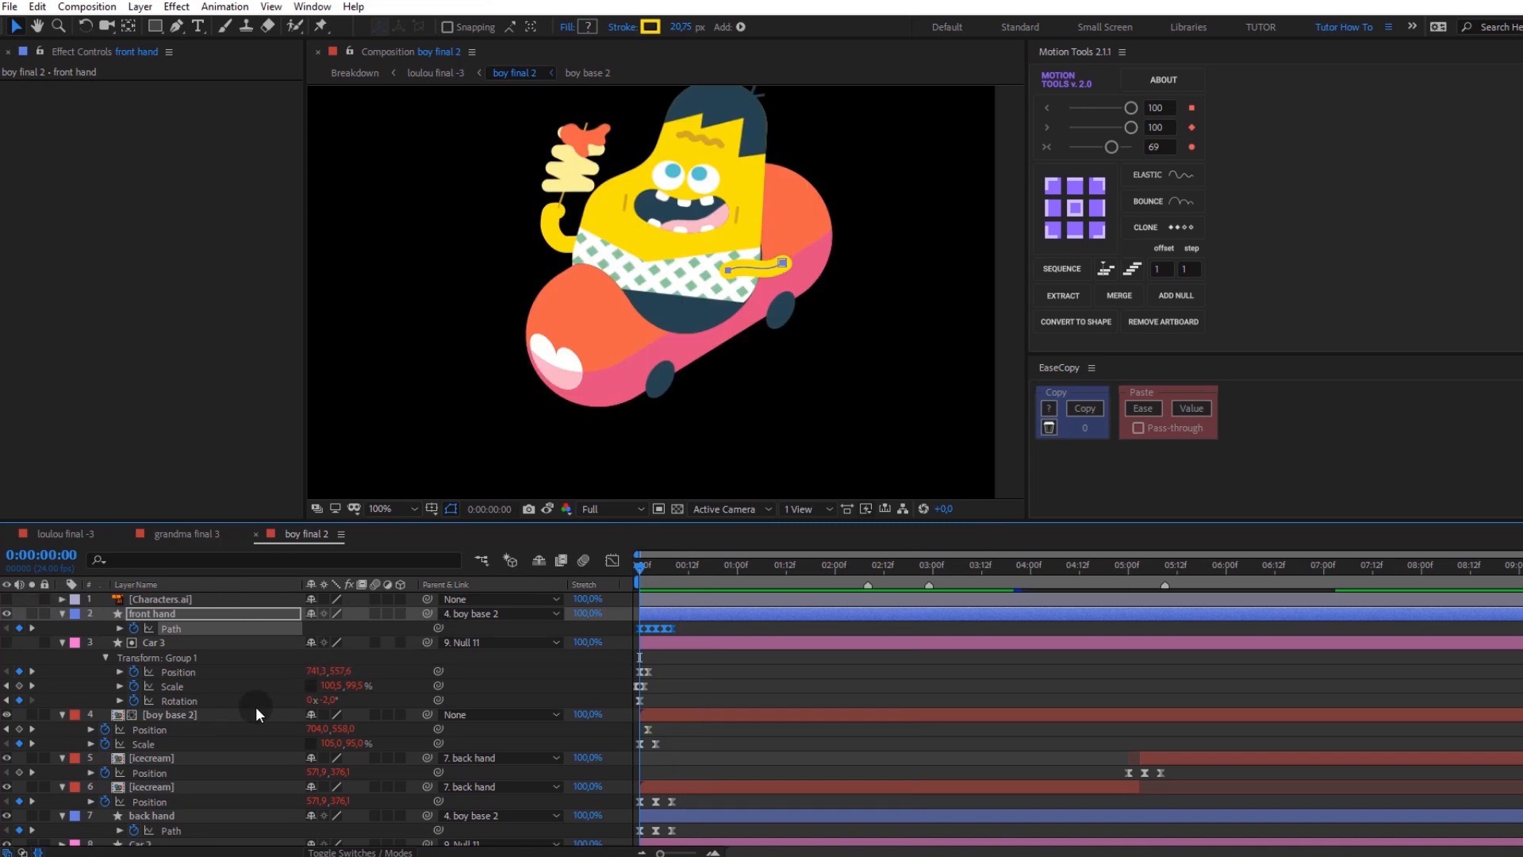
Step: Select the boy base 2 layer and toggle its visibility off and on to identify the body
click(216, 712)
click(6, 715)
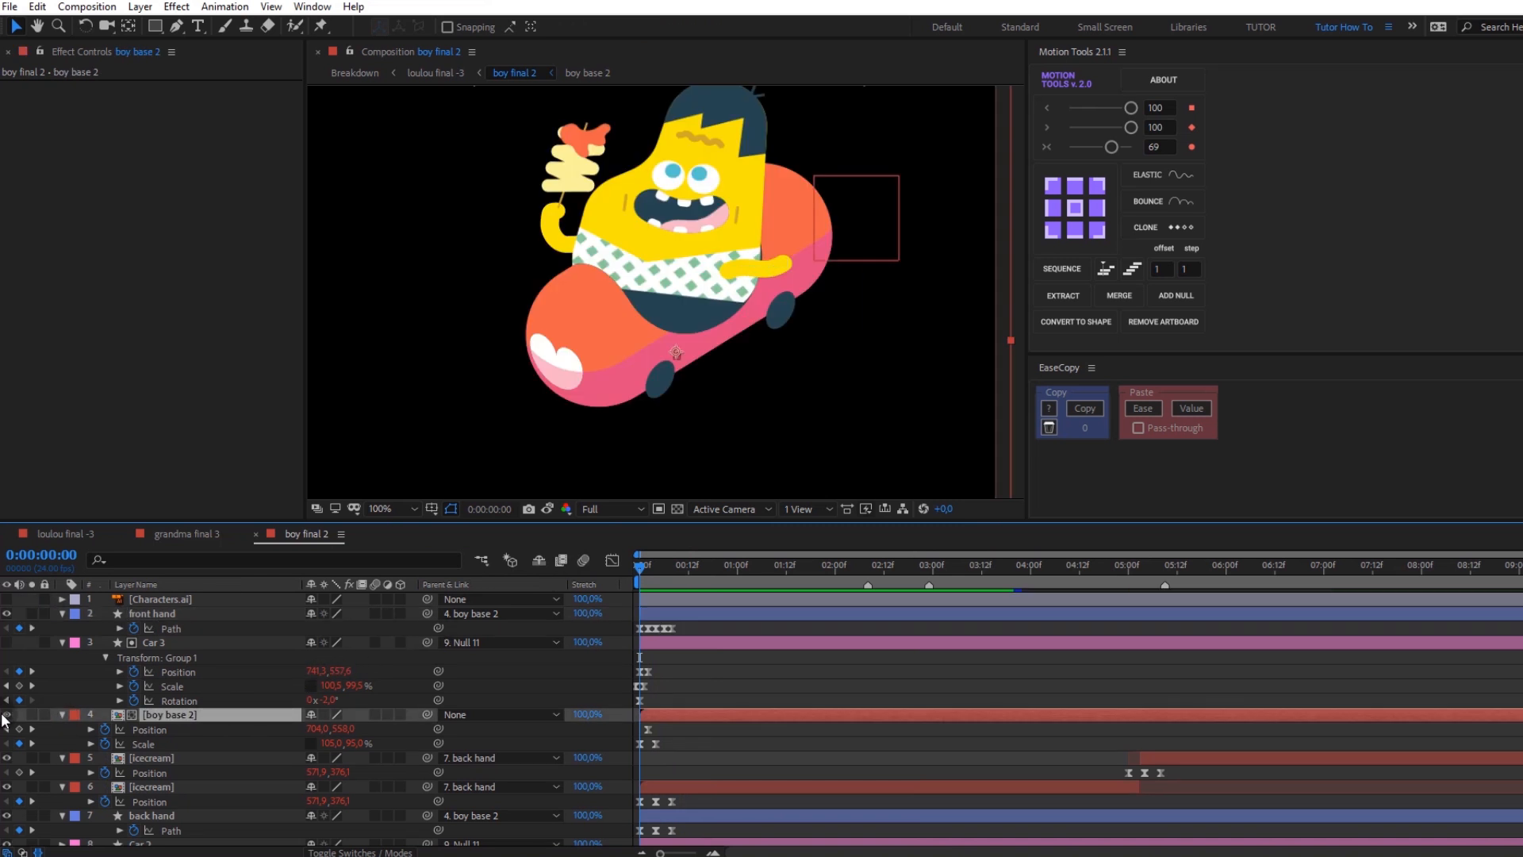
click(6, 715)
Step: Play the back hand layer's Path keyframes in solo, turning the solo off when finished
scroll(207, 733, down, 1)
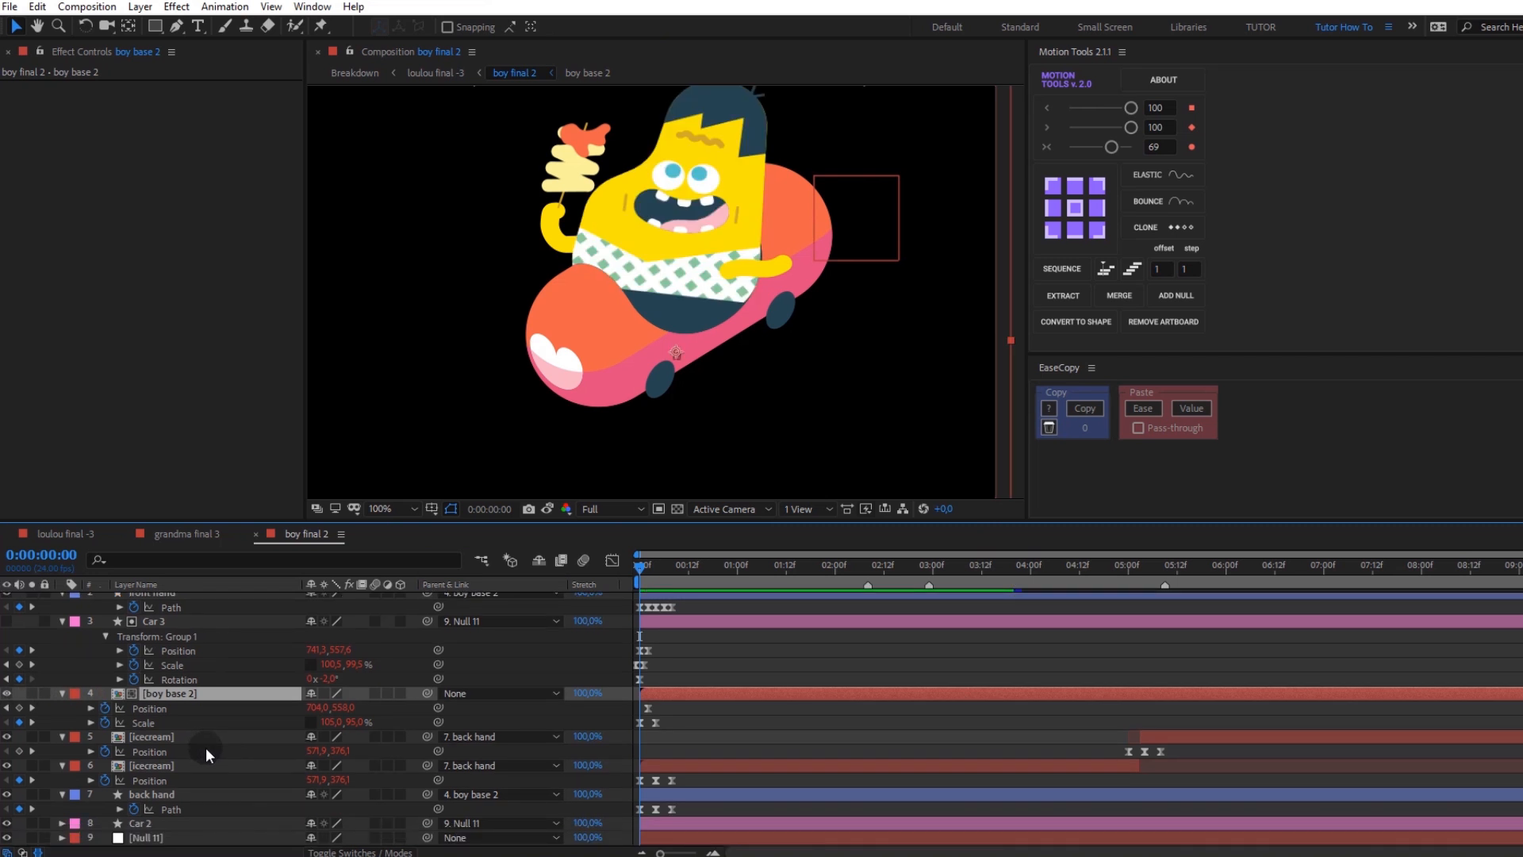
click(161, 794)
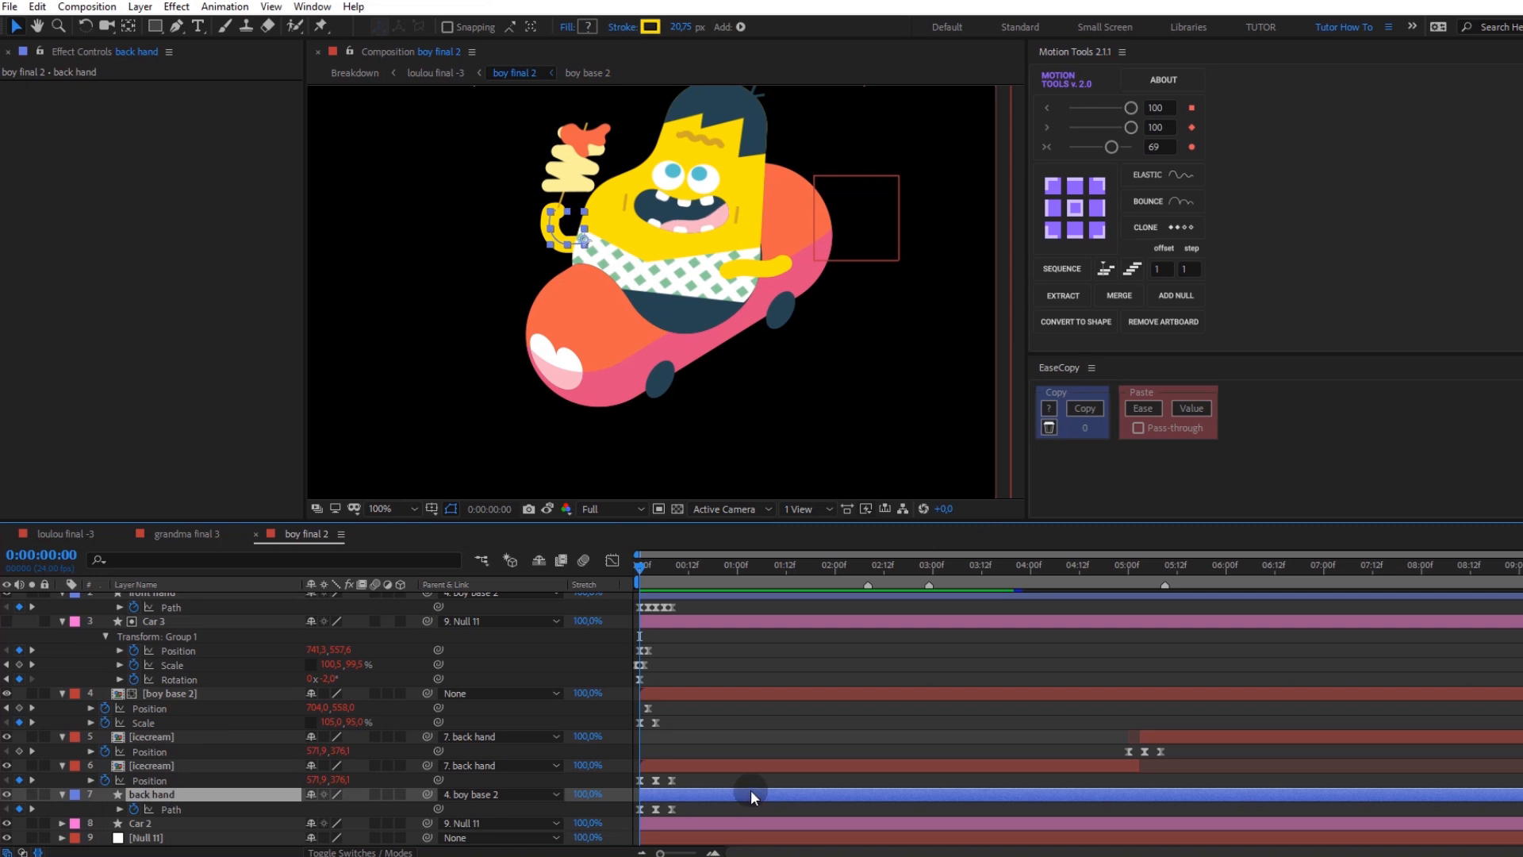
drag(689, 806, 635, 813)
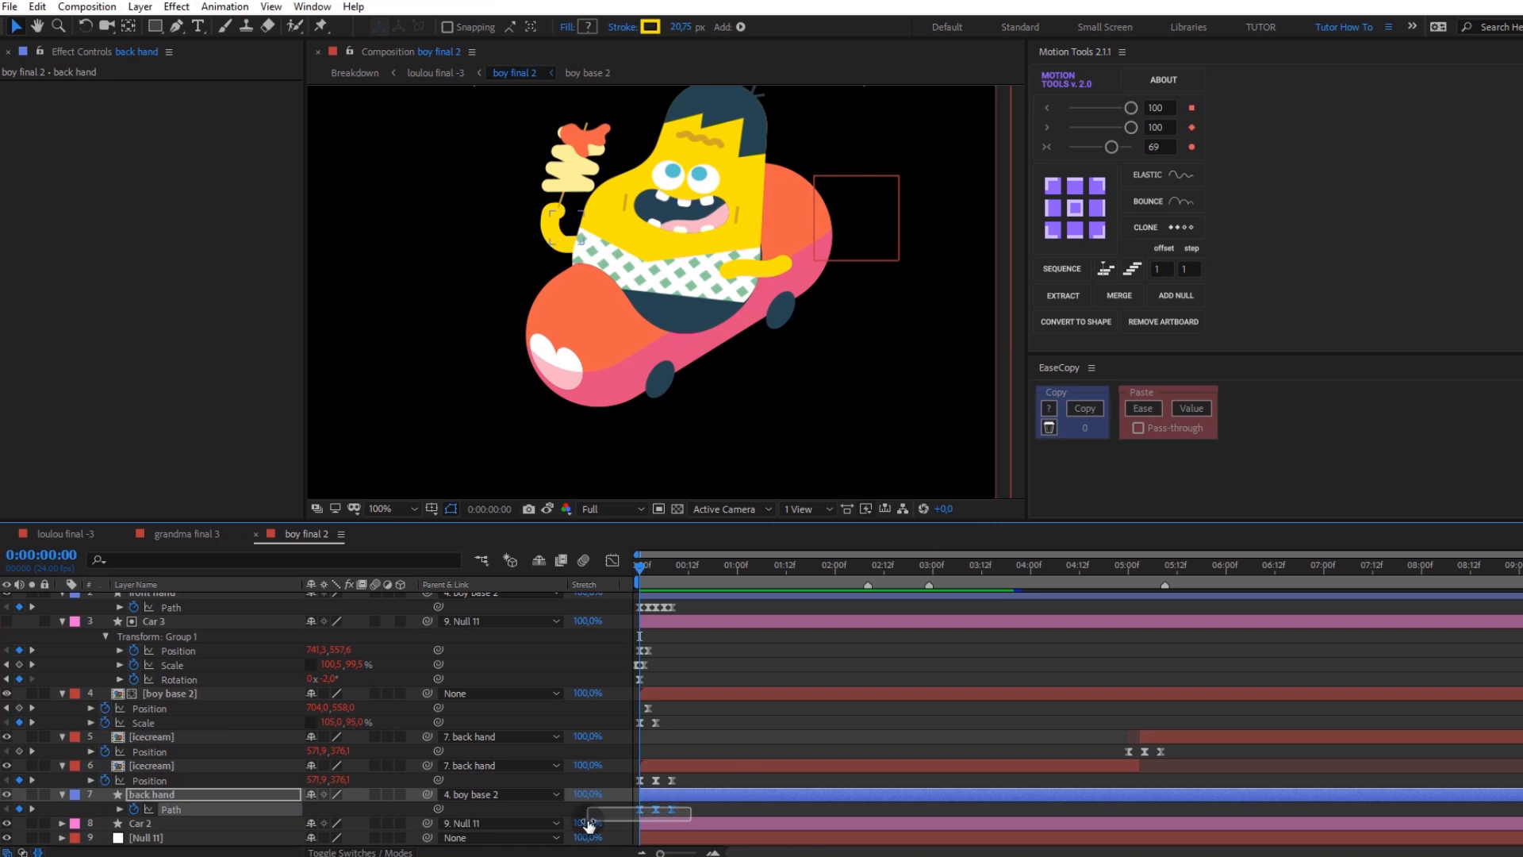
click(32, 794)
key(space)
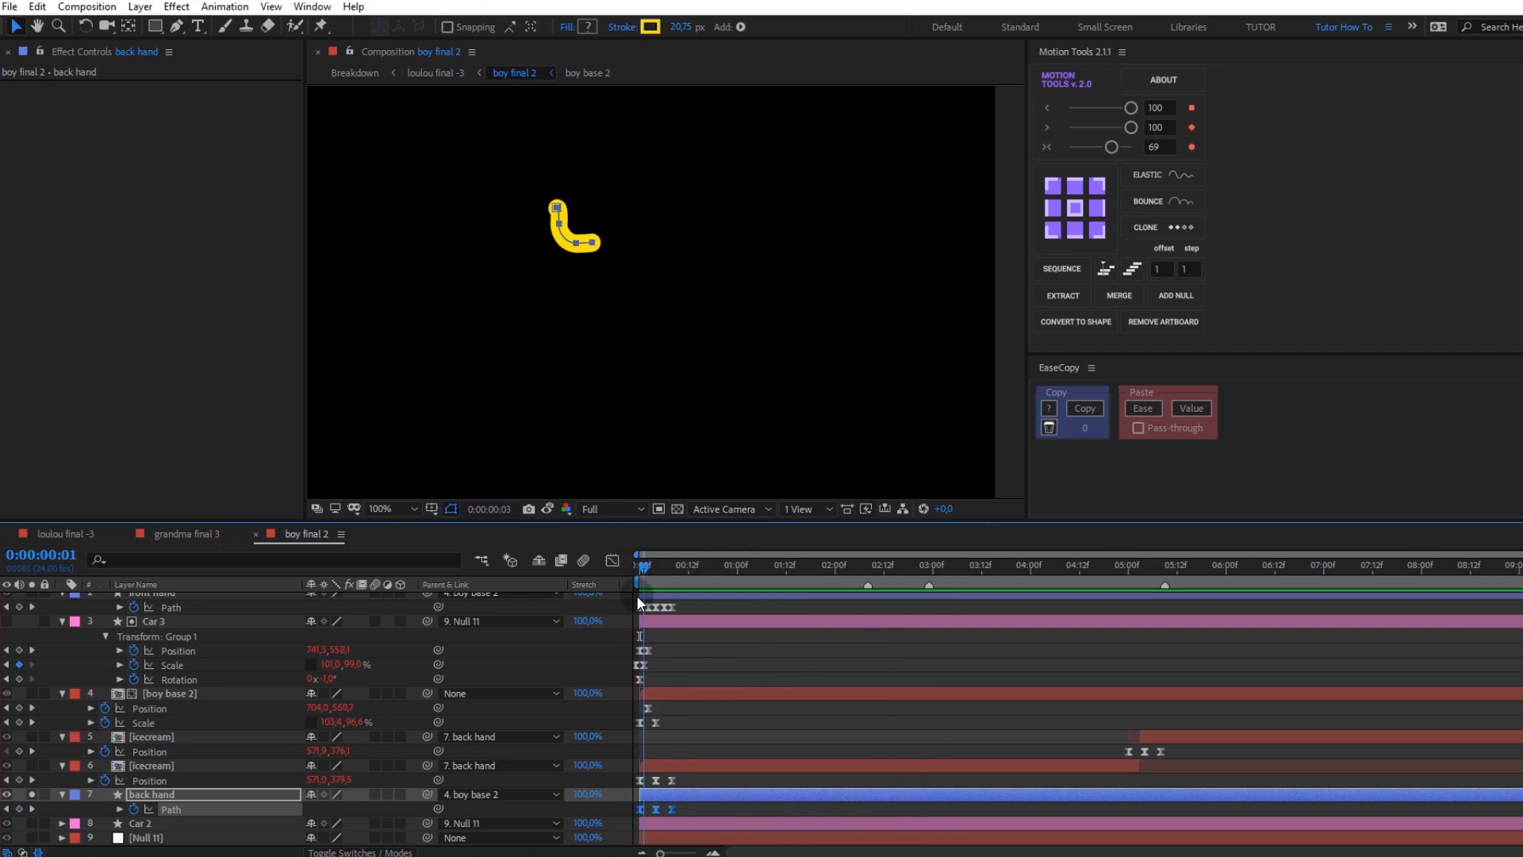
click(32, 794)
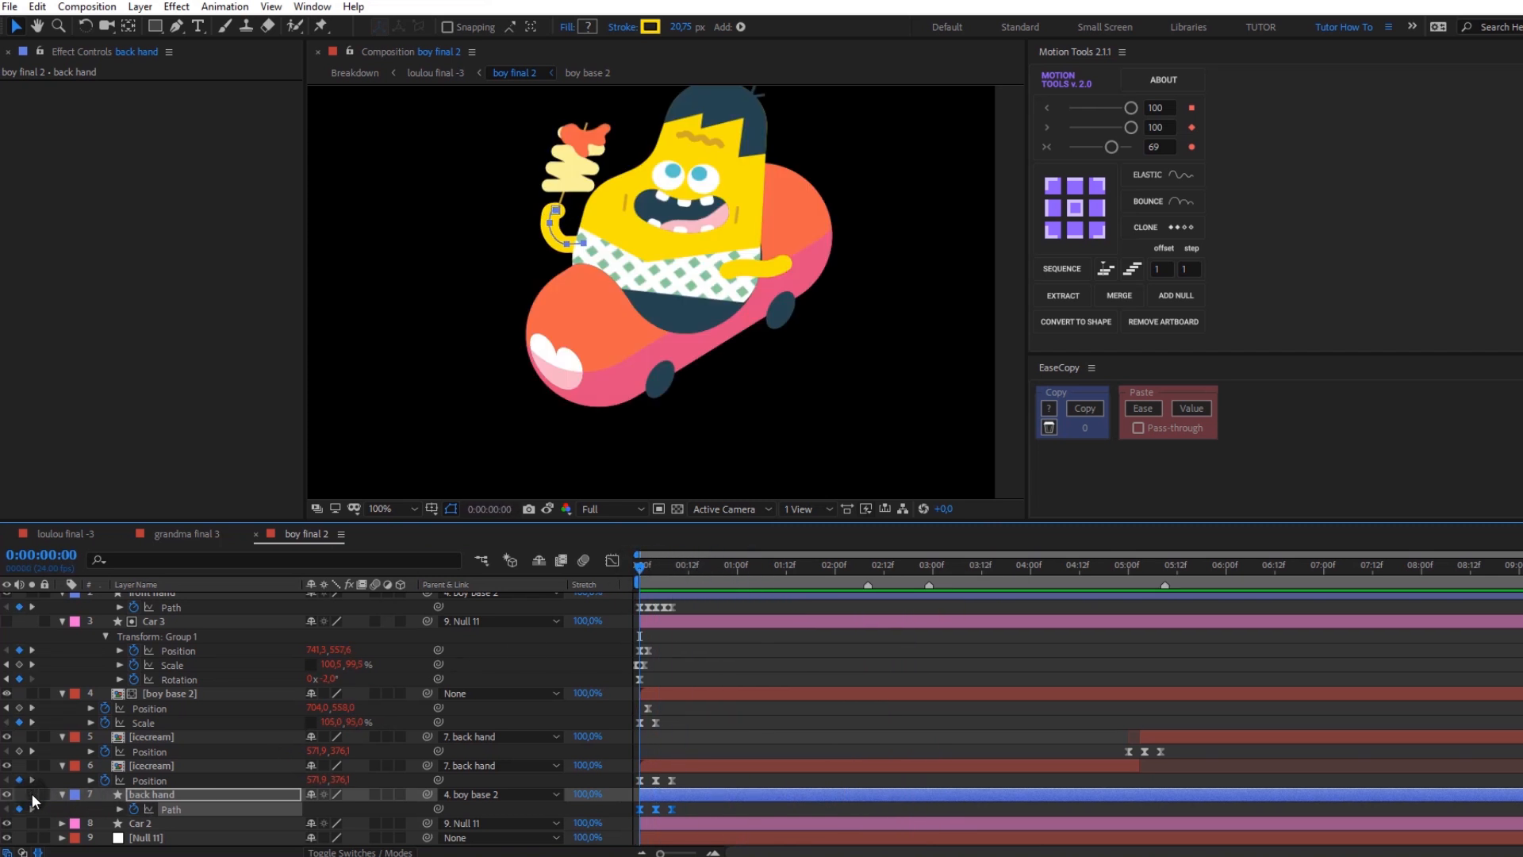
Step: Solo icecream layer 6 and play its Position keyframes
click(168, 765)
drag(687, 787, 632, 777)
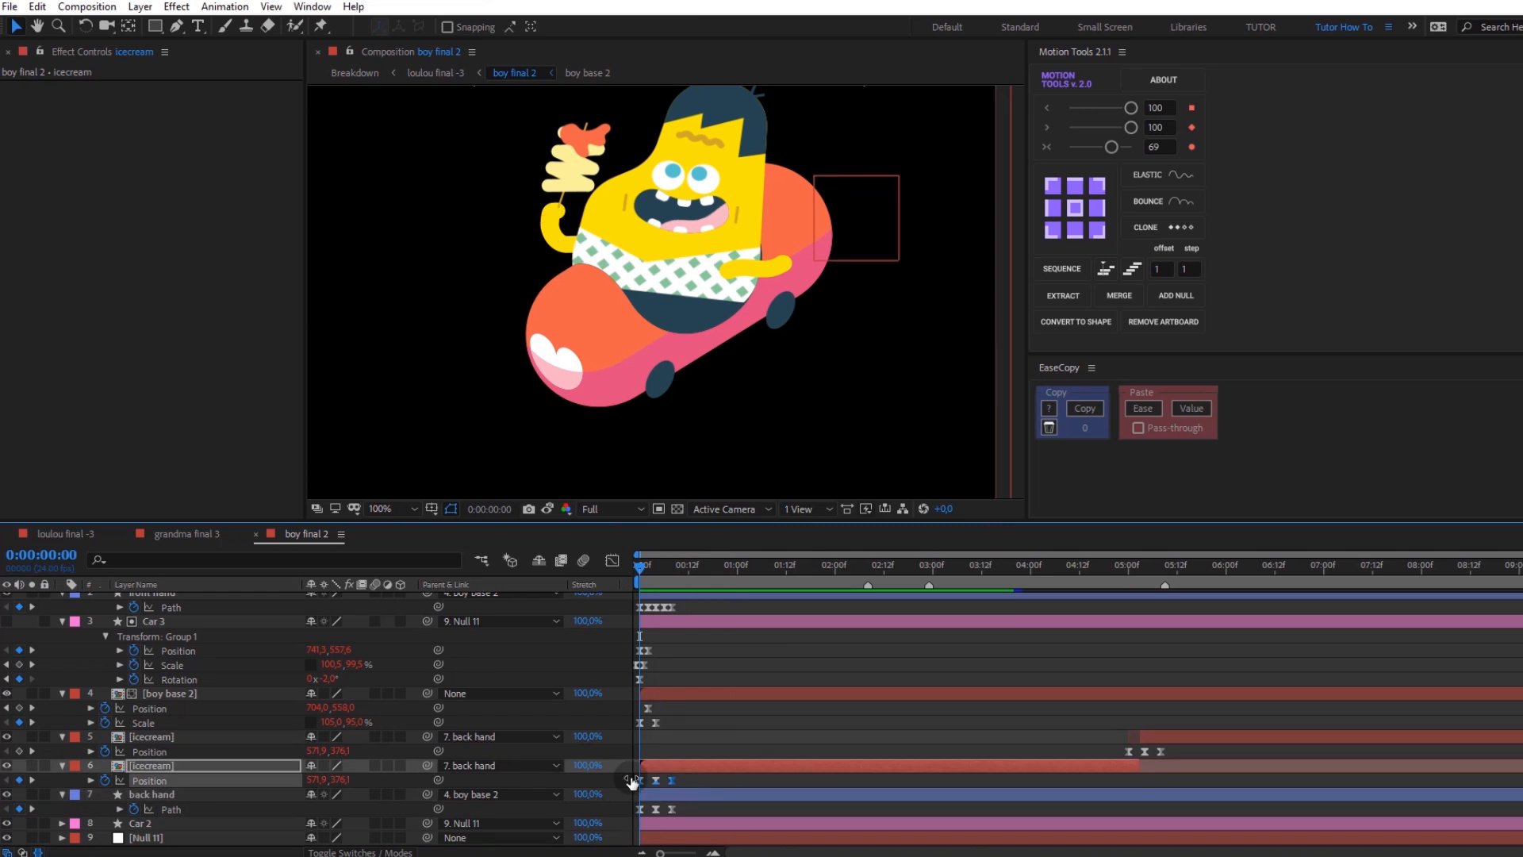
click(32, 765)
key(space)
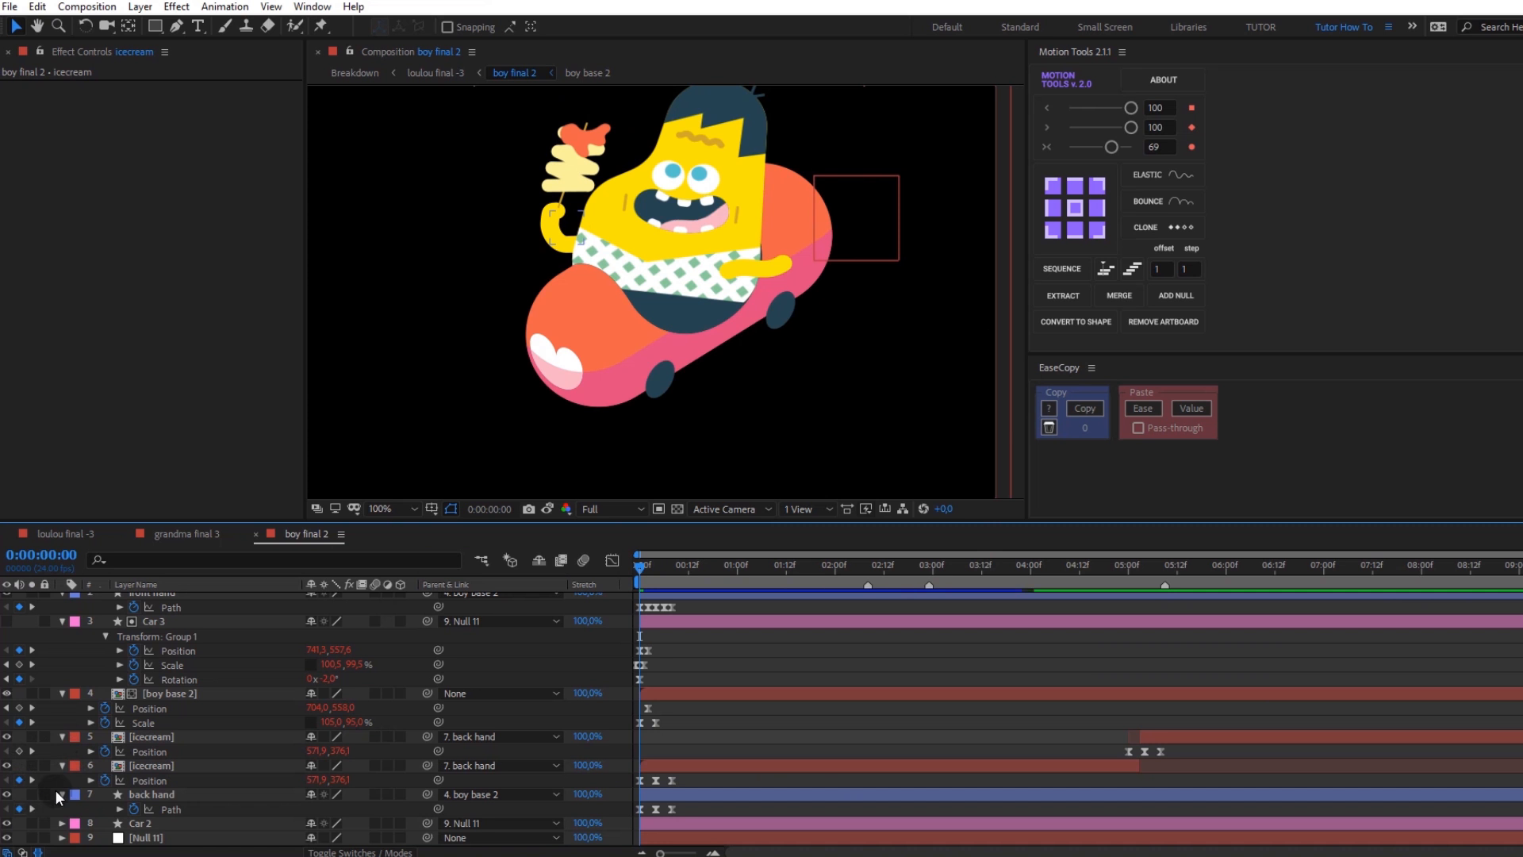
Step: Open the icecream composition and reveal the keyframes of its layers
double_click(157, 763)
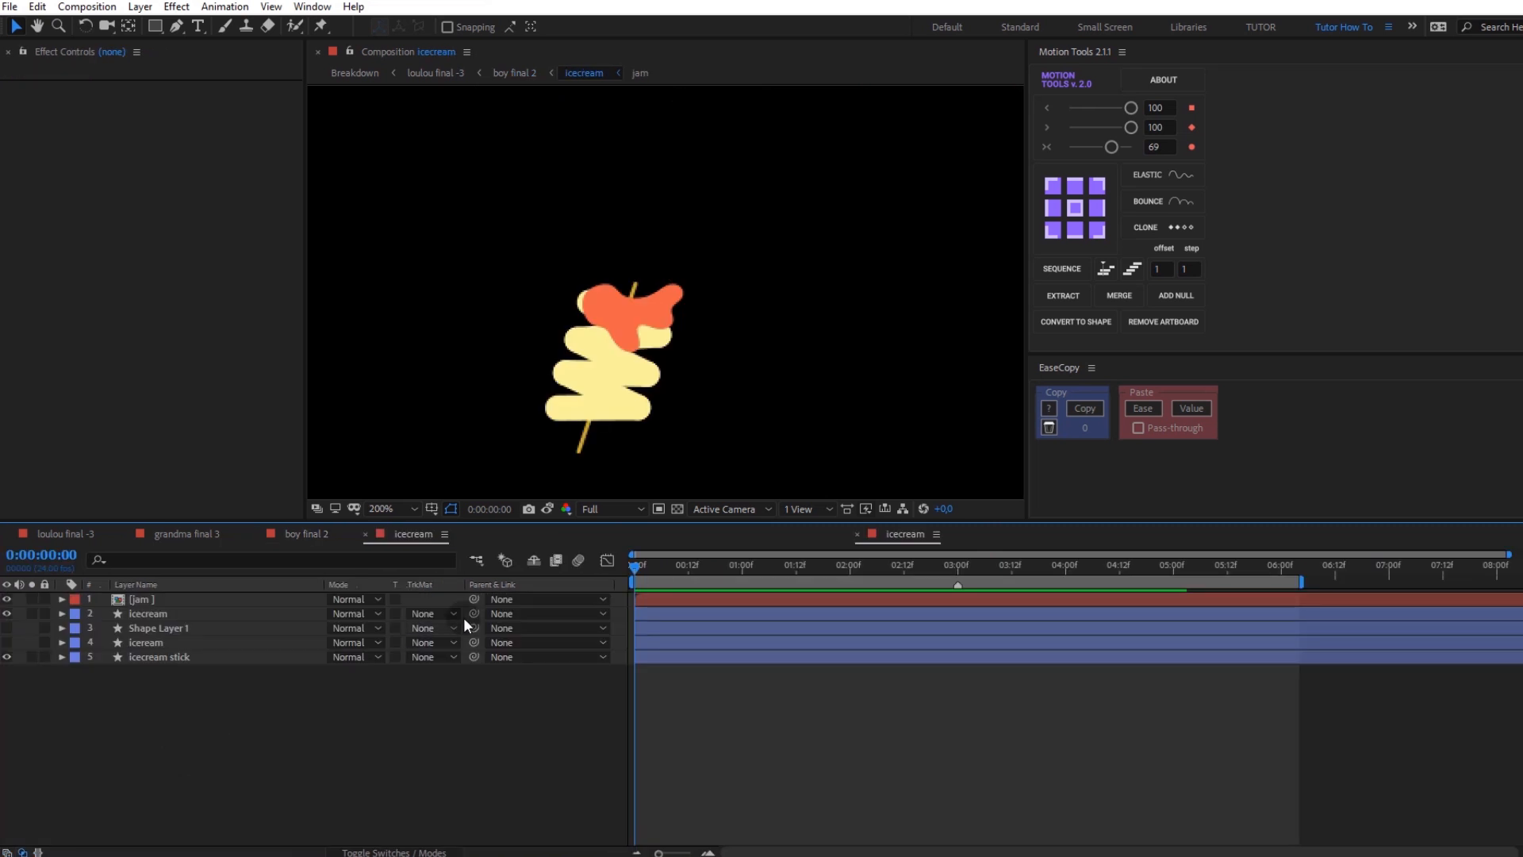
click(463, 616)
key(u)
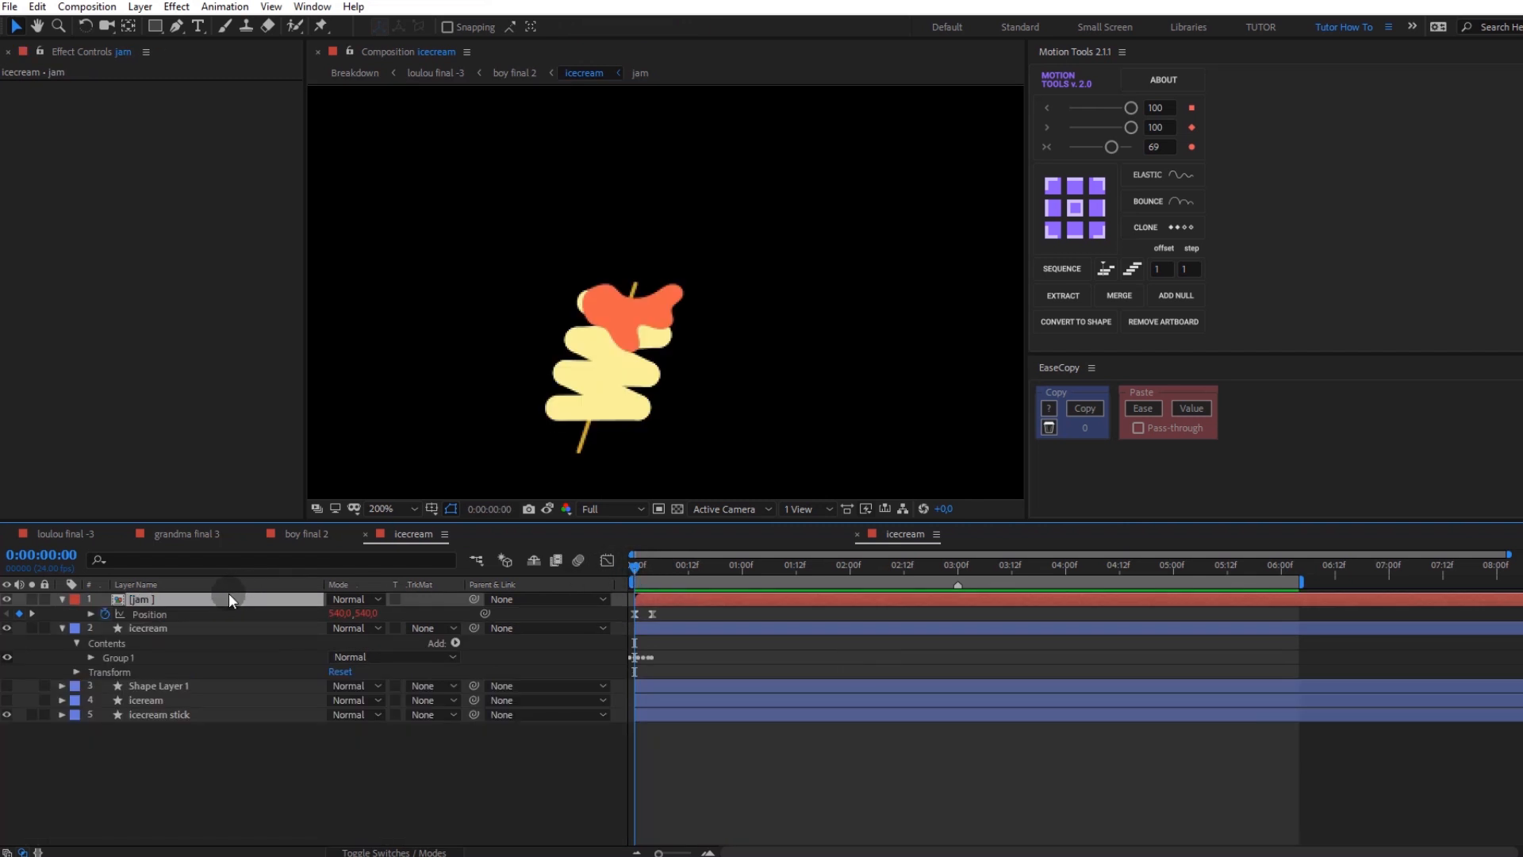
Step: Open the jam composition and examine the Fast Blur, Simple Choker and Levels effects on Adjustment Layer 2
double_click(229, 596)
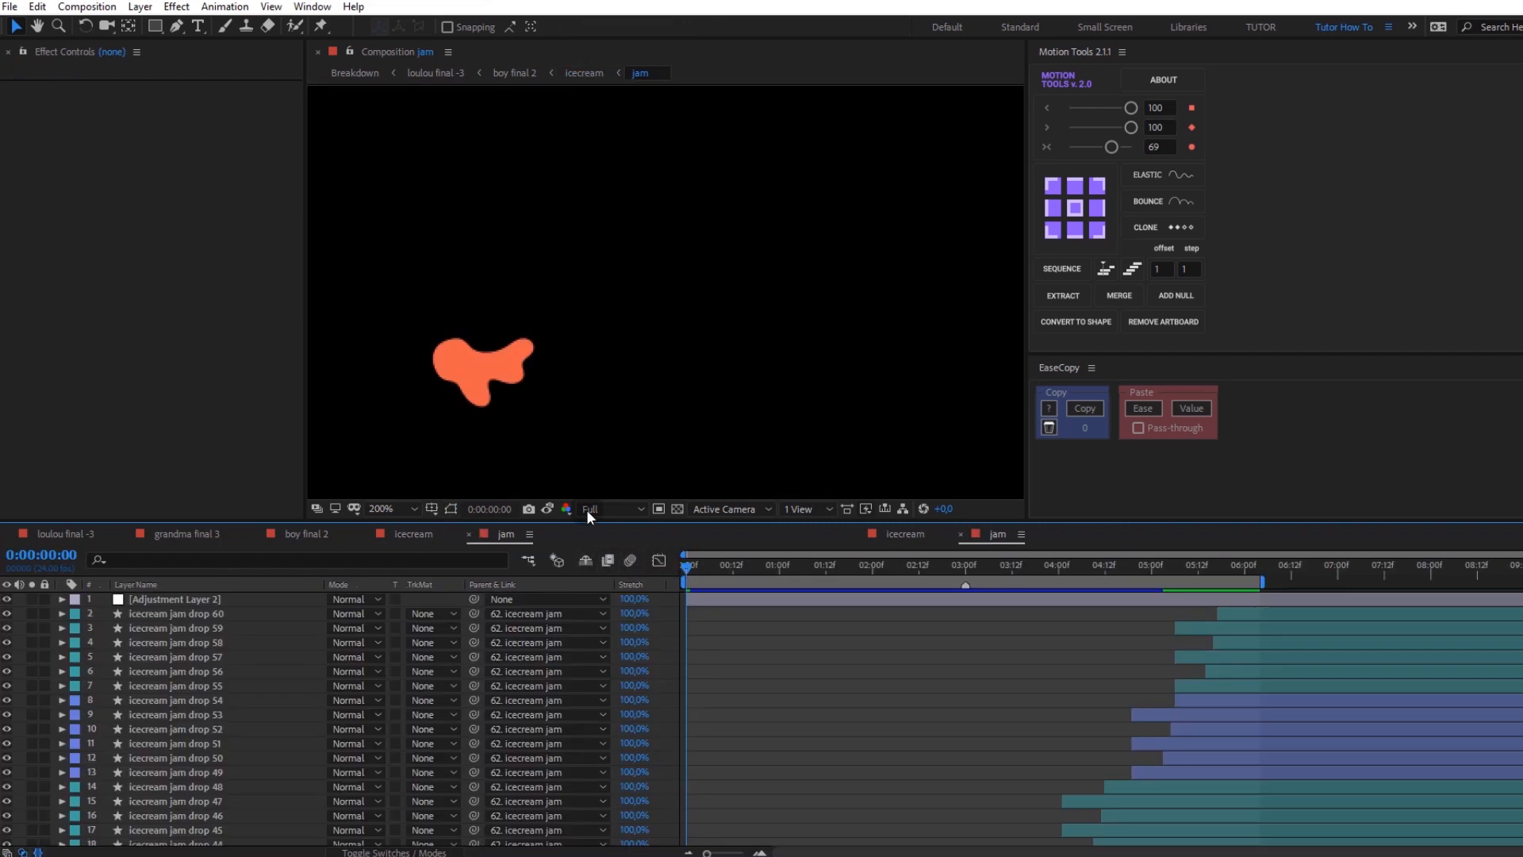
click(167, 598)
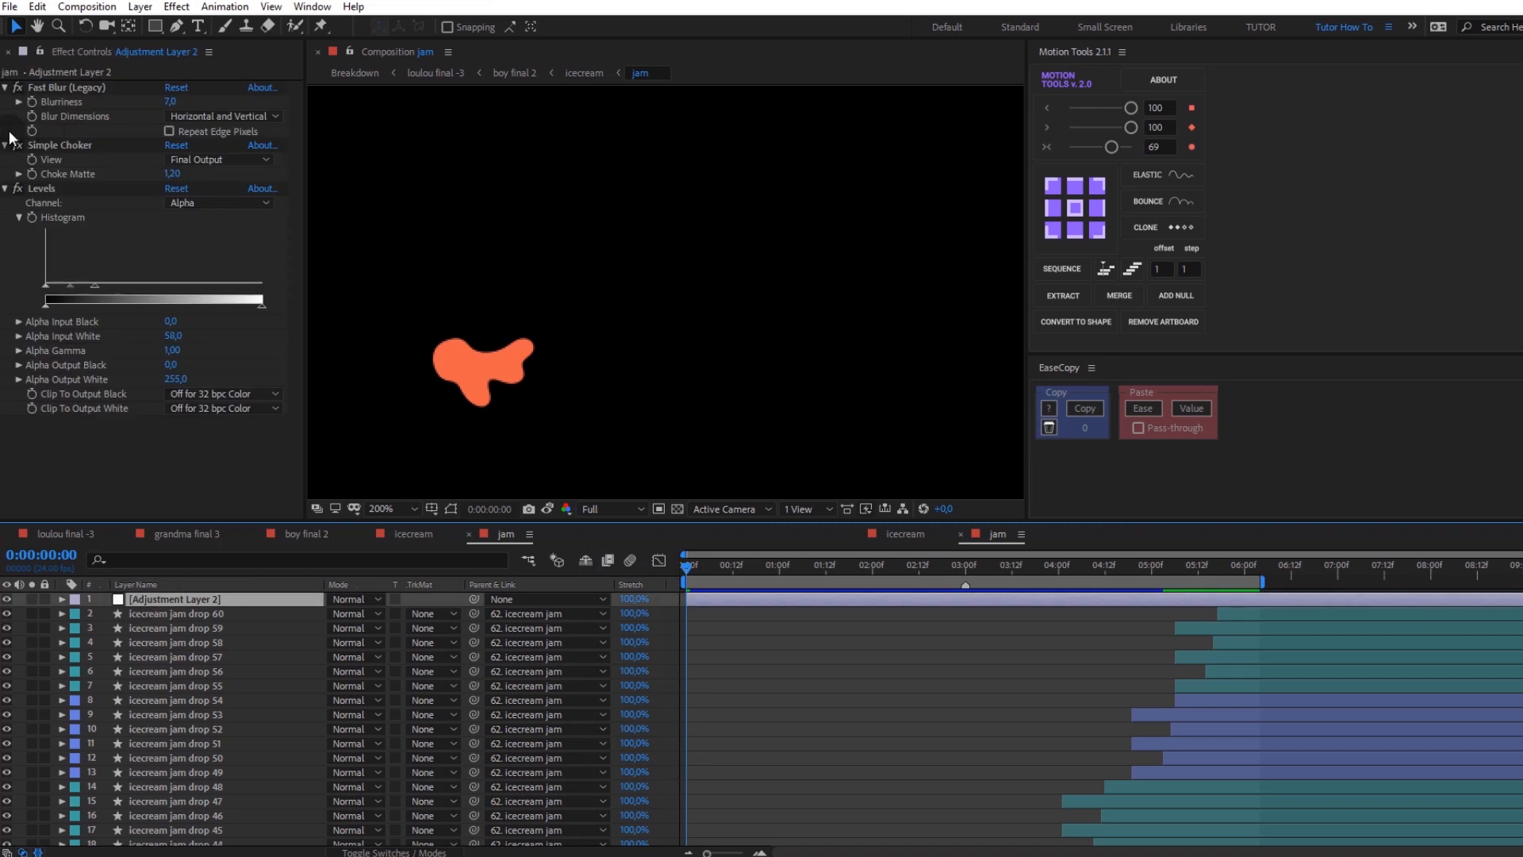
click(5, 87)
click(5, 102)
click(5, 116)
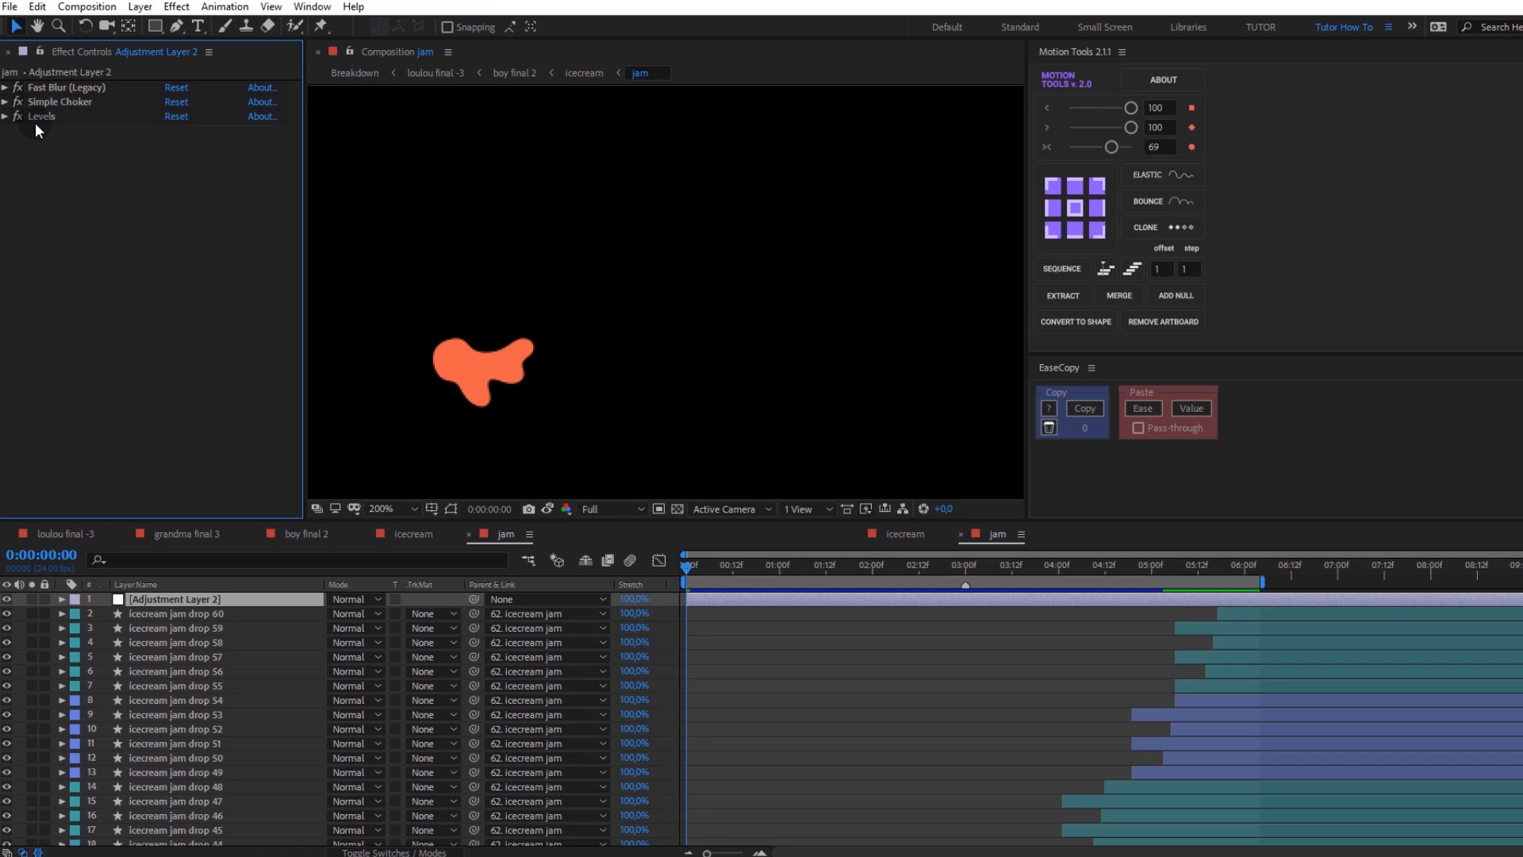
click(60, 89)
click(61, 101)
click(57, 116)
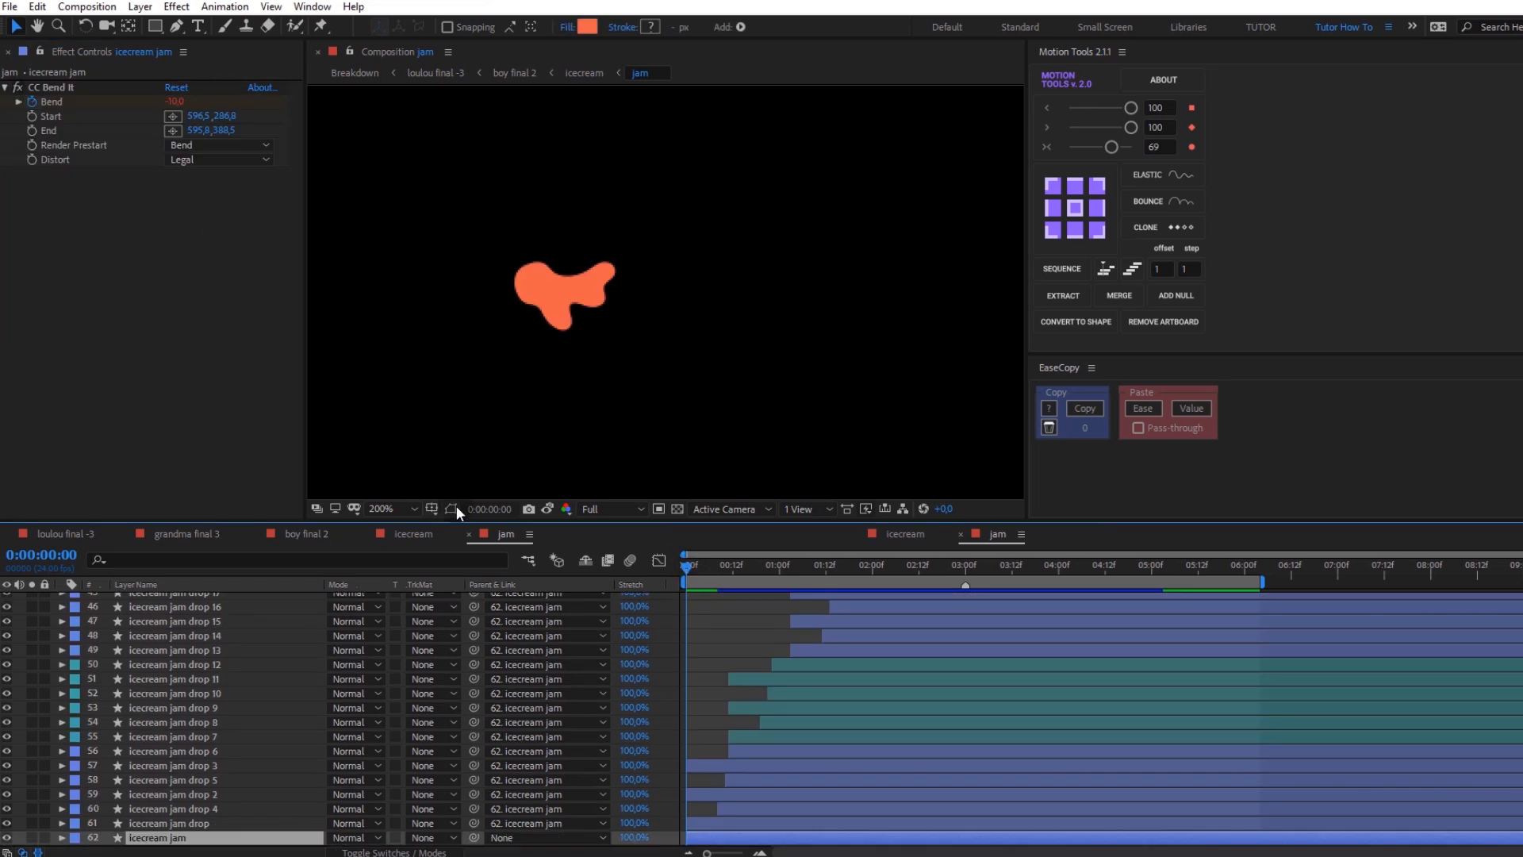
Step: Show the icecream jam layer's outline, reveal its CC Bend It and Rotation keyframes, and play the jam animation
click(451, 509)
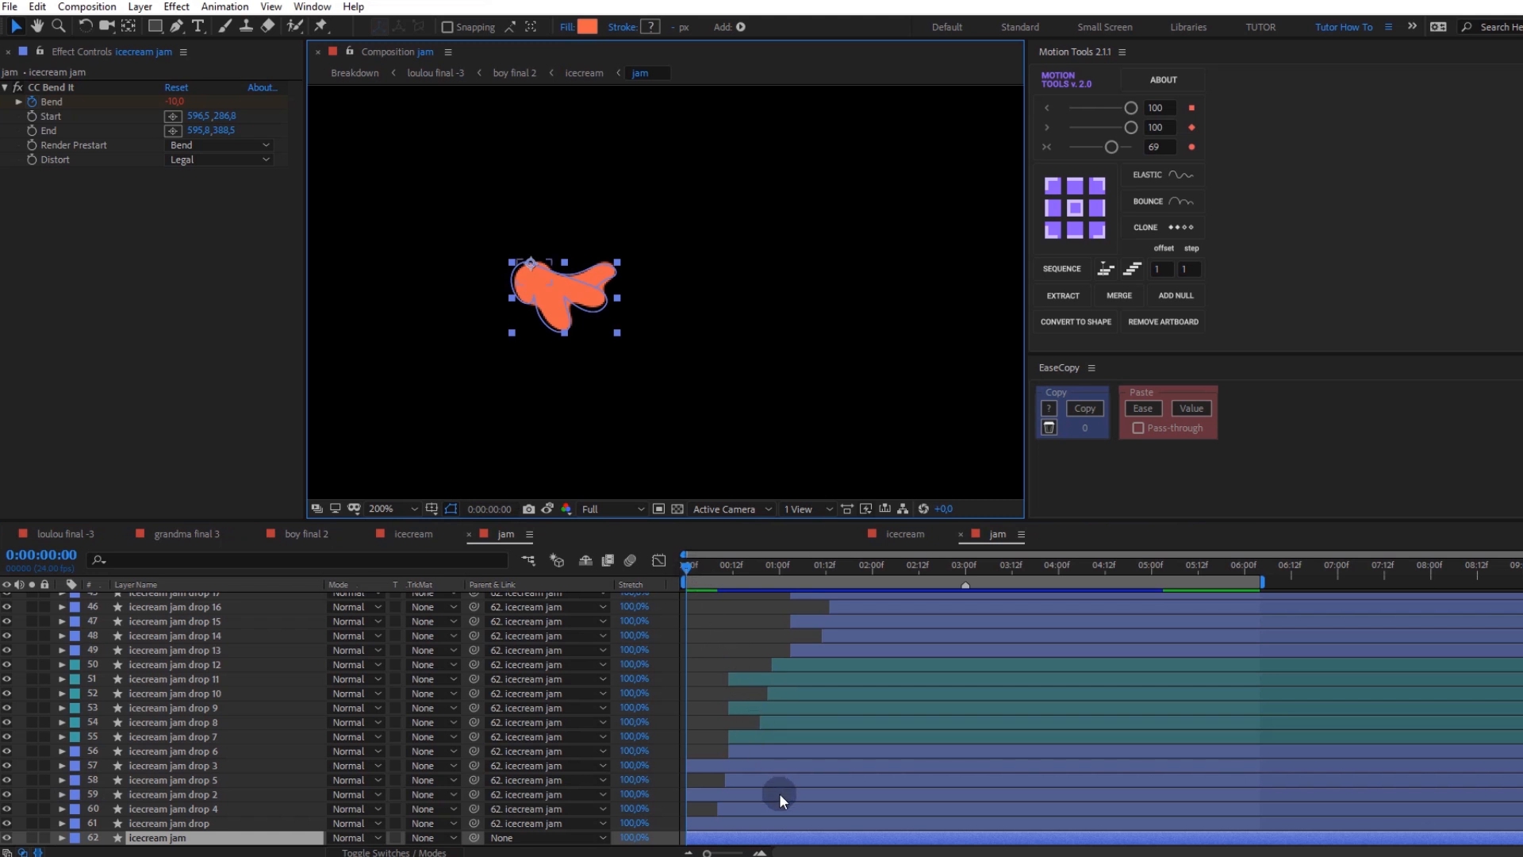
key(u)
drag(730, 816, 676, 843)
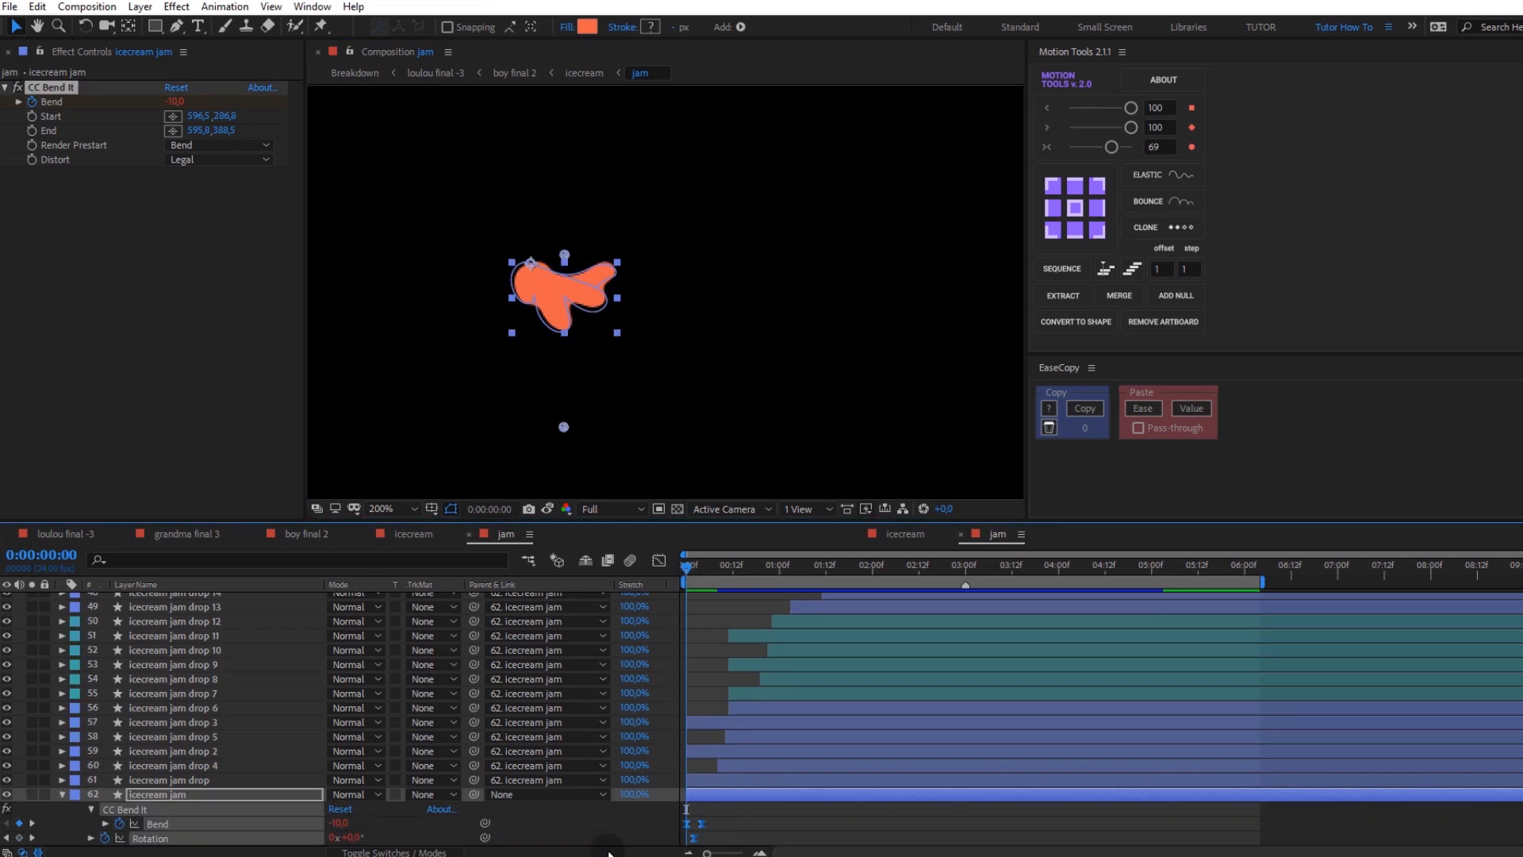
key(space)
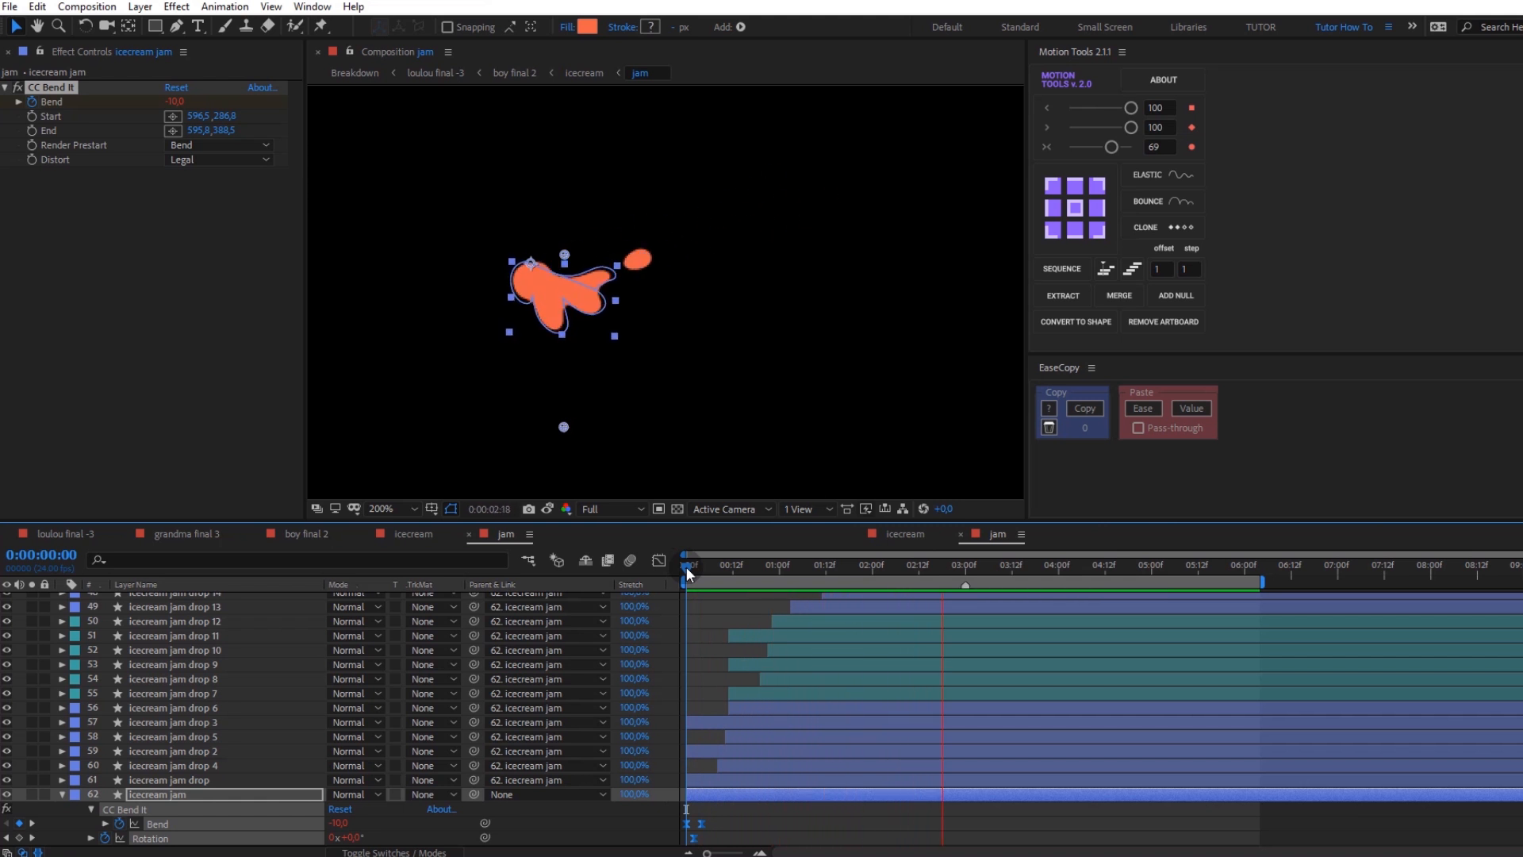
key(space)
key(u)
Step: Reveal the icecream jam drop layer's Position and Scale keyframes and scrub through the drop's movement
click(171, 823)
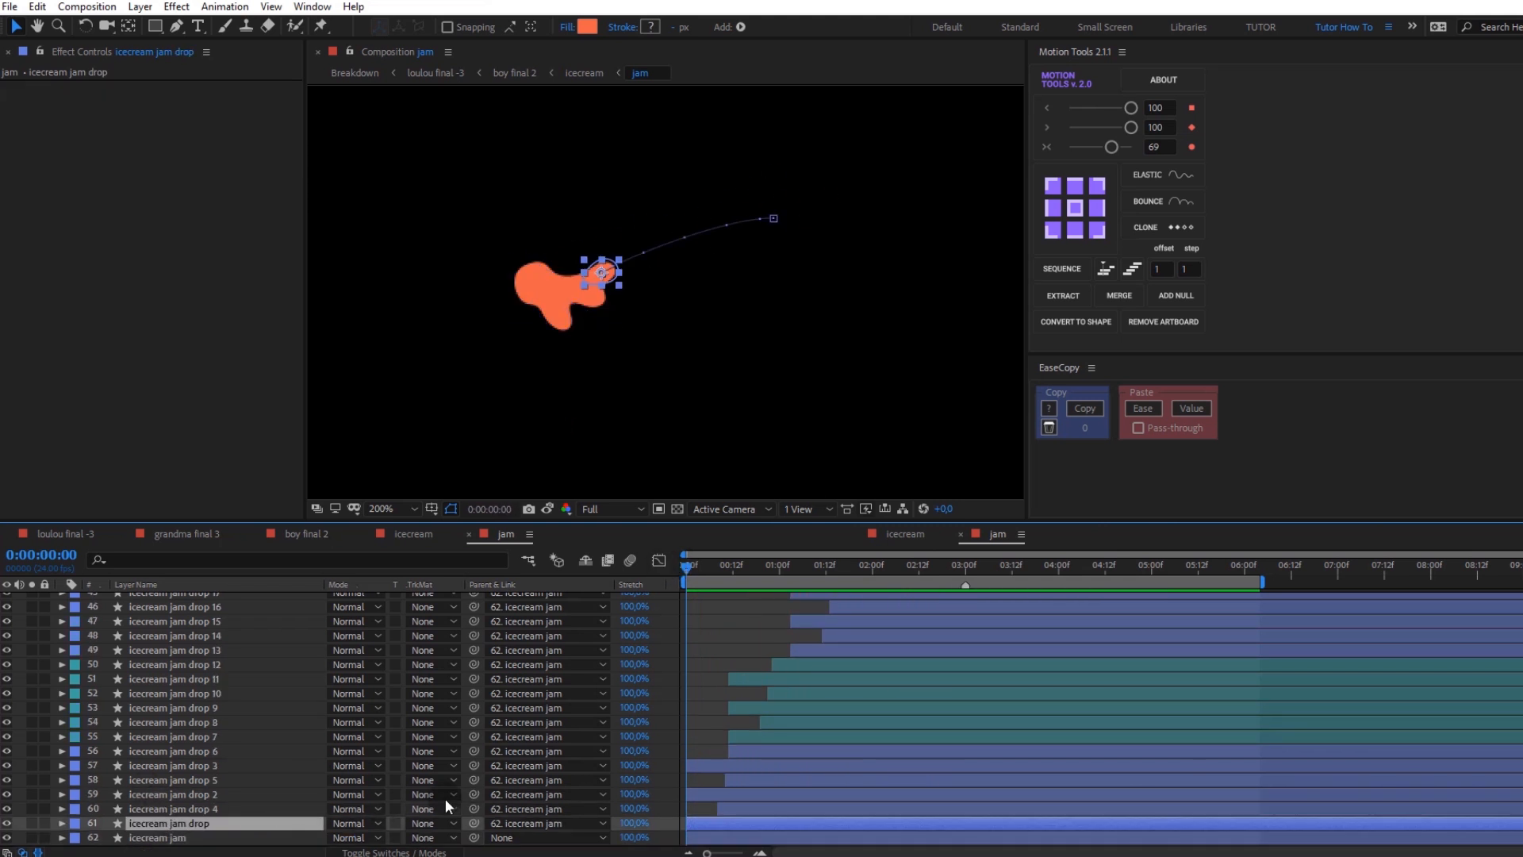
key(u)
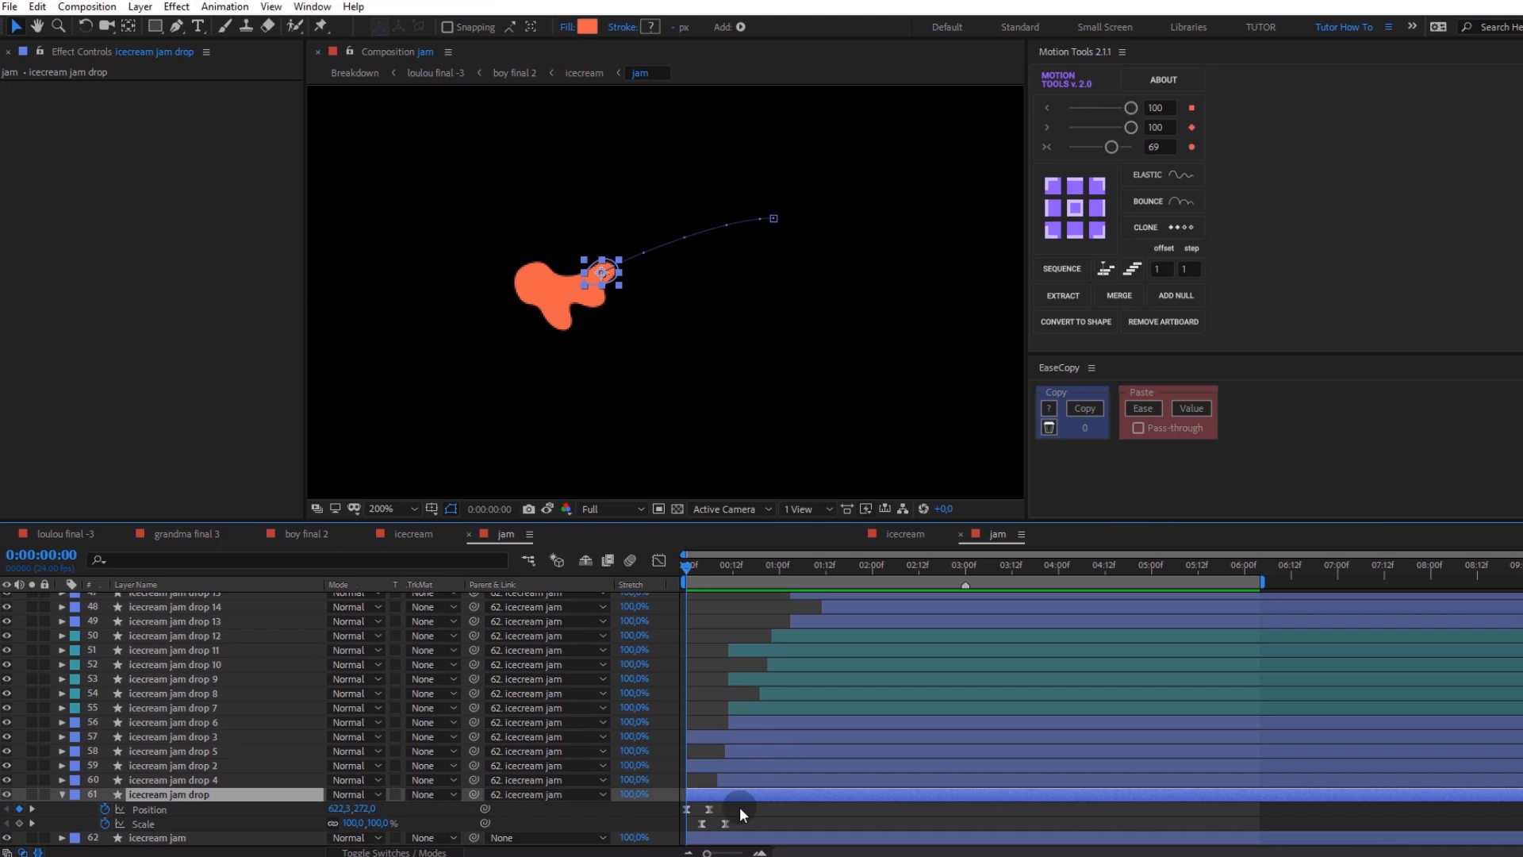
drag(753, 806, 659, 826)
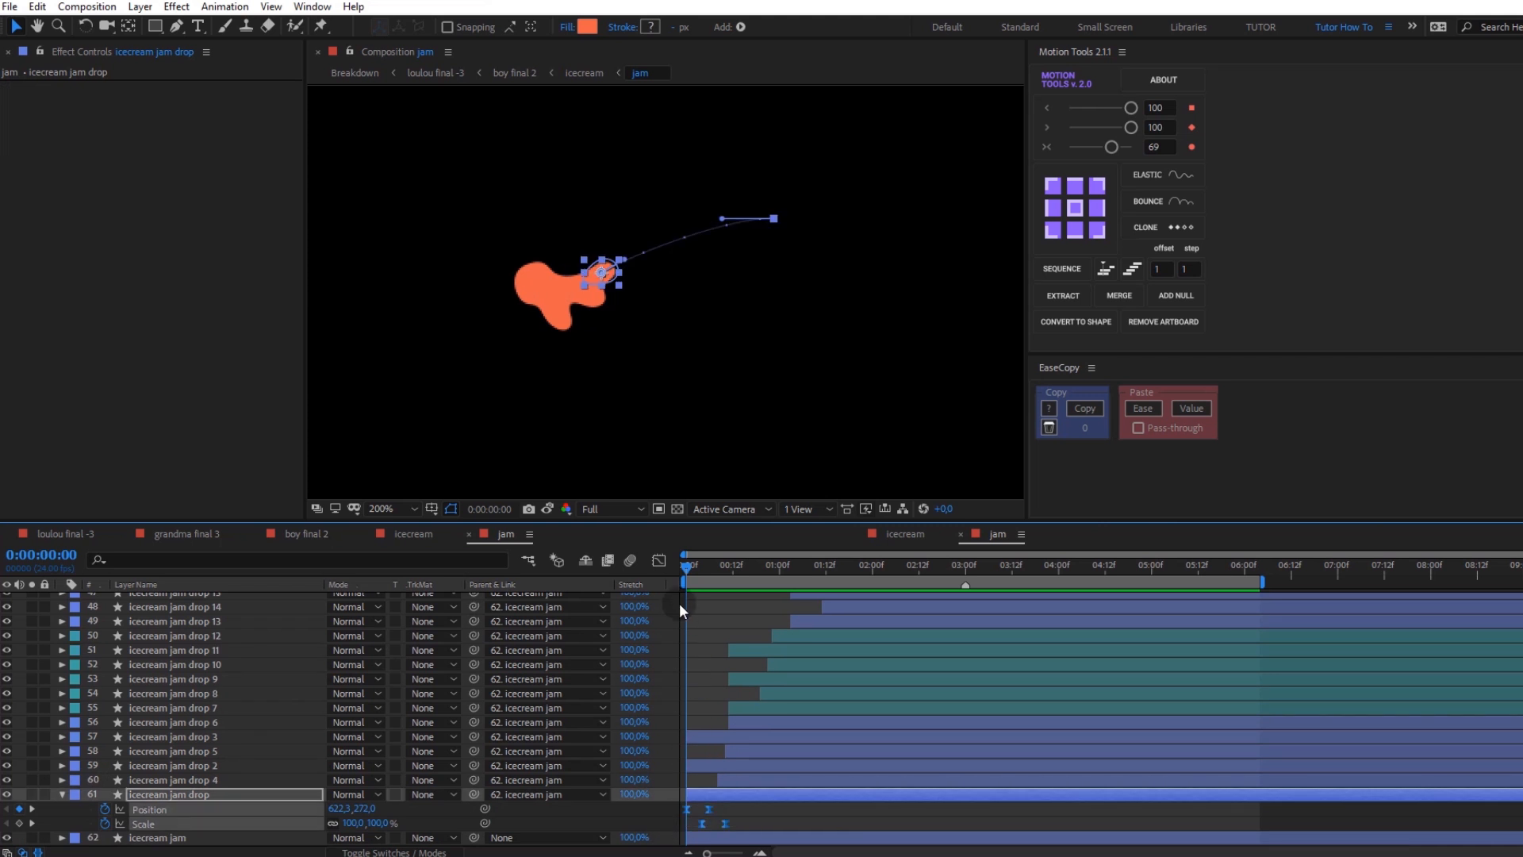
drag(682, 565, 725, 576)
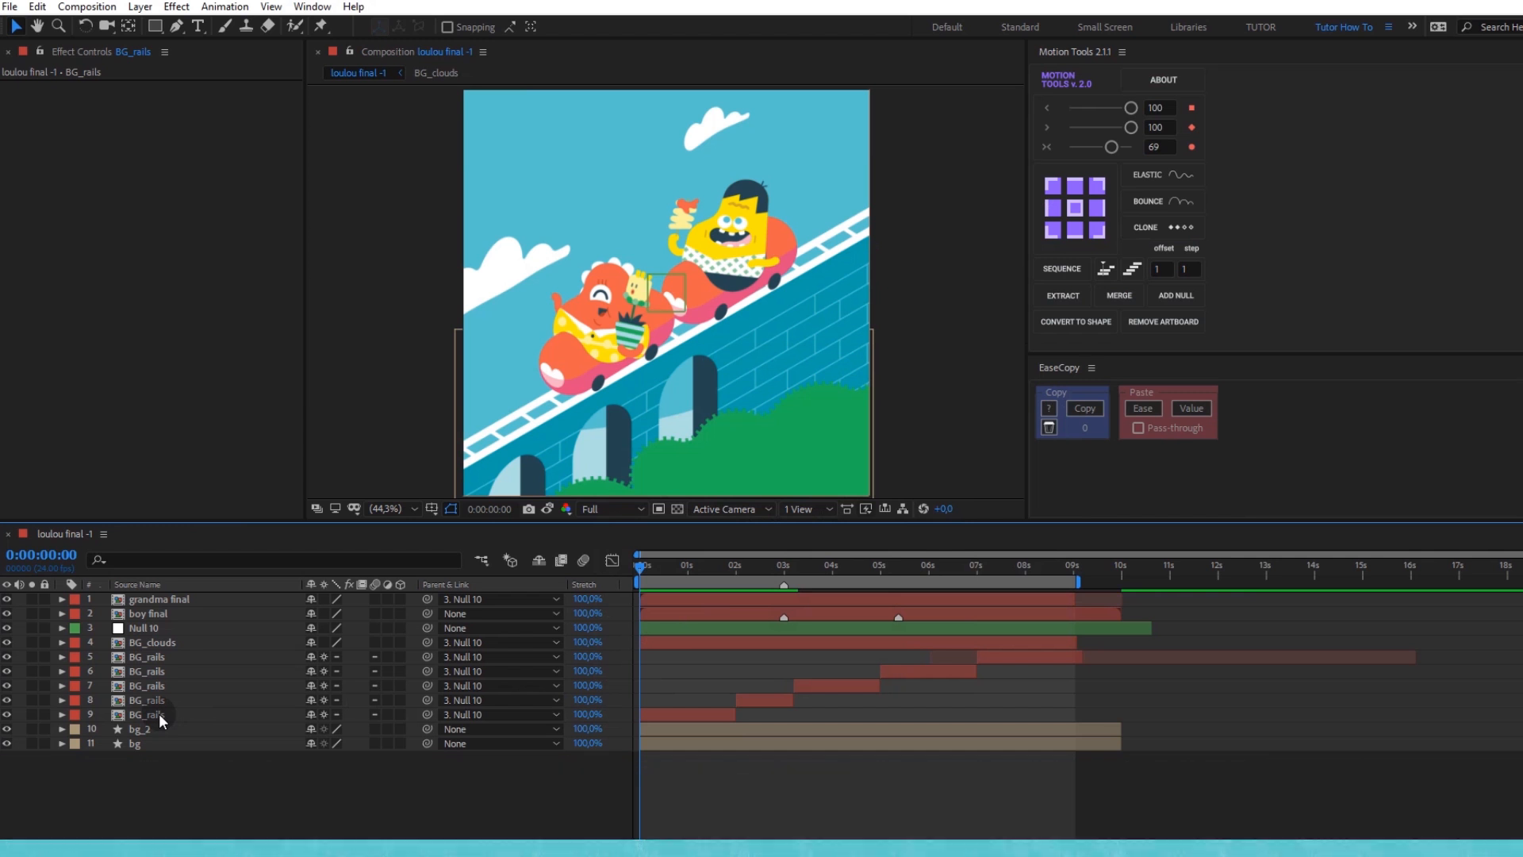
Step: Solo the five BG_rails layers in loulou final -1
click(159, 713)
shift+click(20, 657)
click(31, 658)
key(F2)
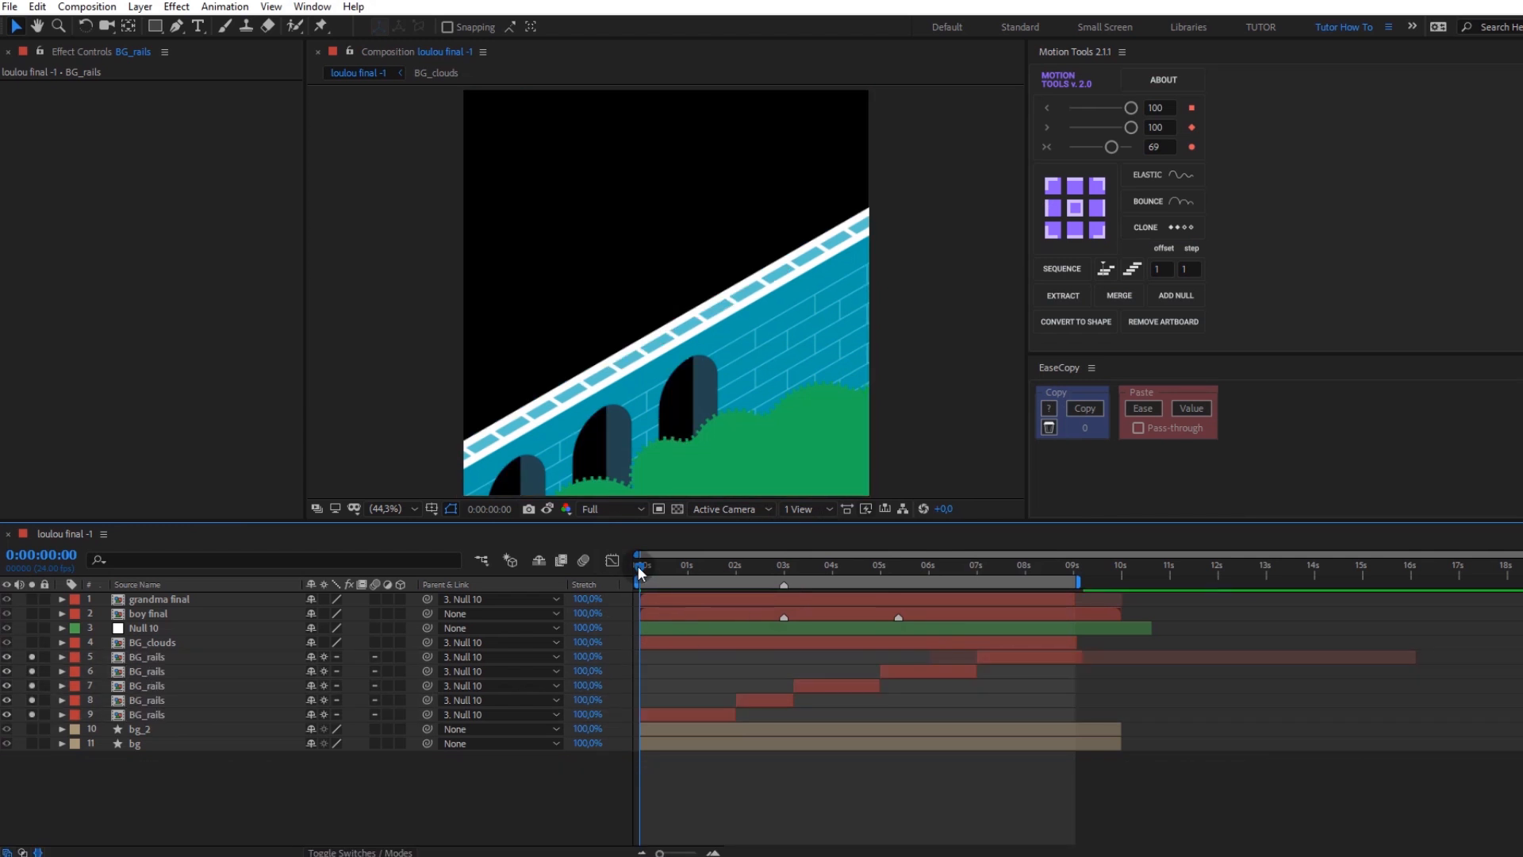
Step: Reveal the Time Remap keyframes of the BG_rails layers and play the rails from 0:00:02:00
click(692, 714)
shift+click(1002, 654)
key(u)
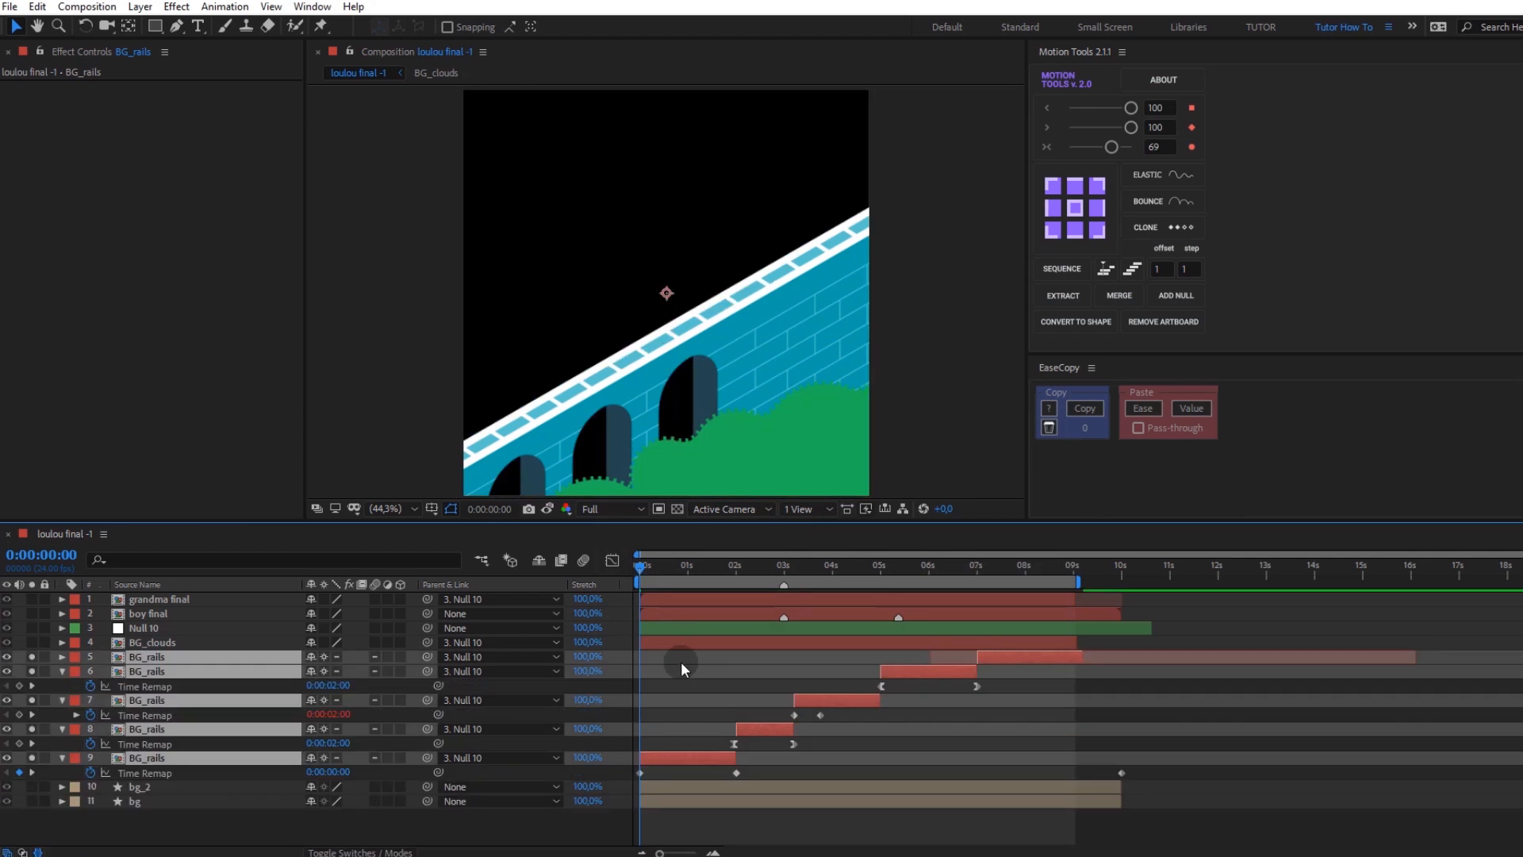
drag(641, 568, 739, 574)
key(space)
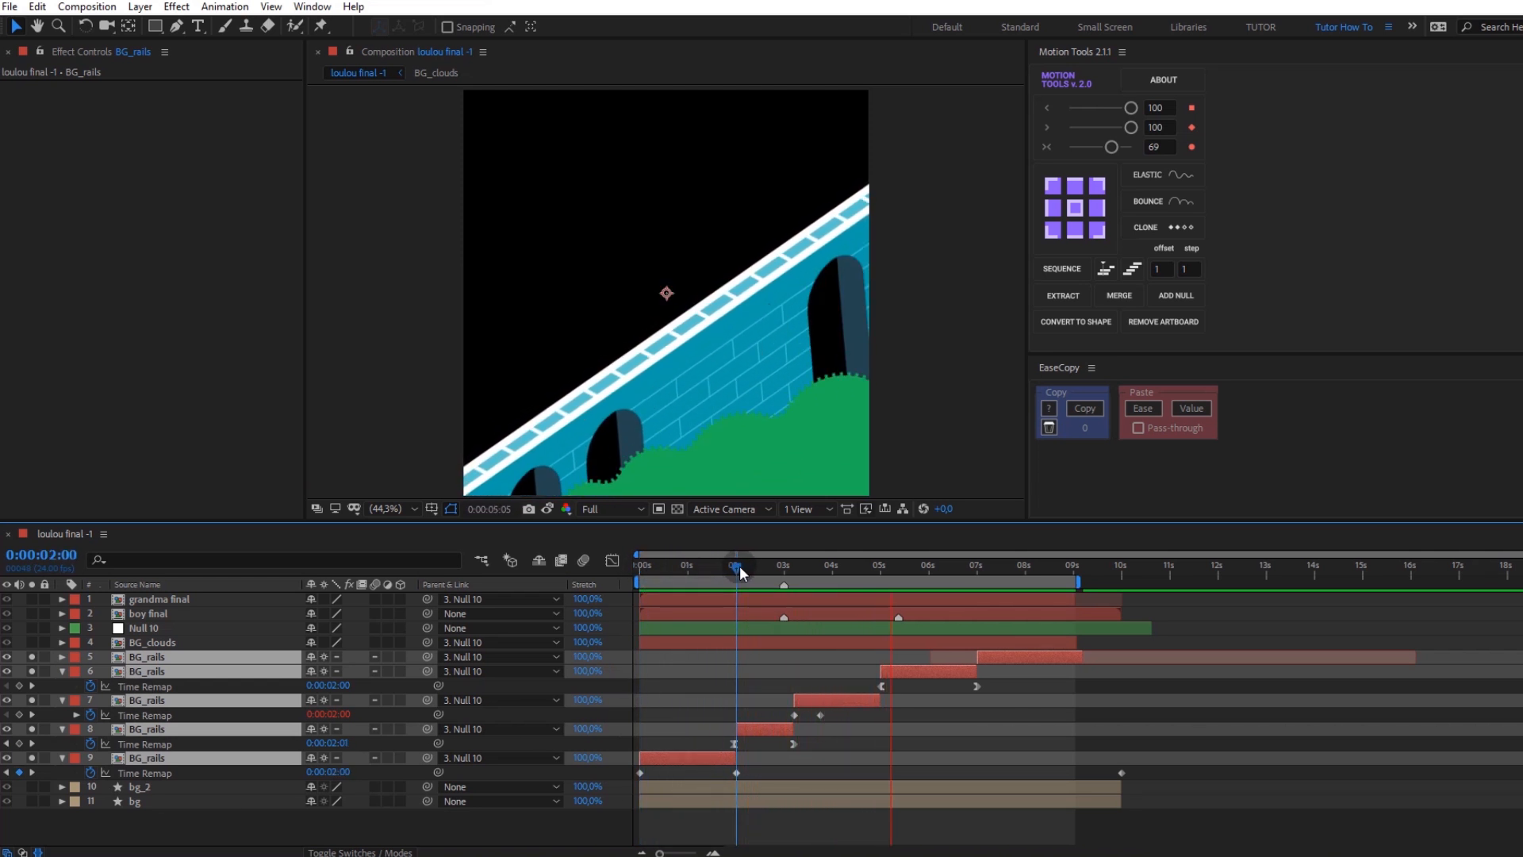
key(space)
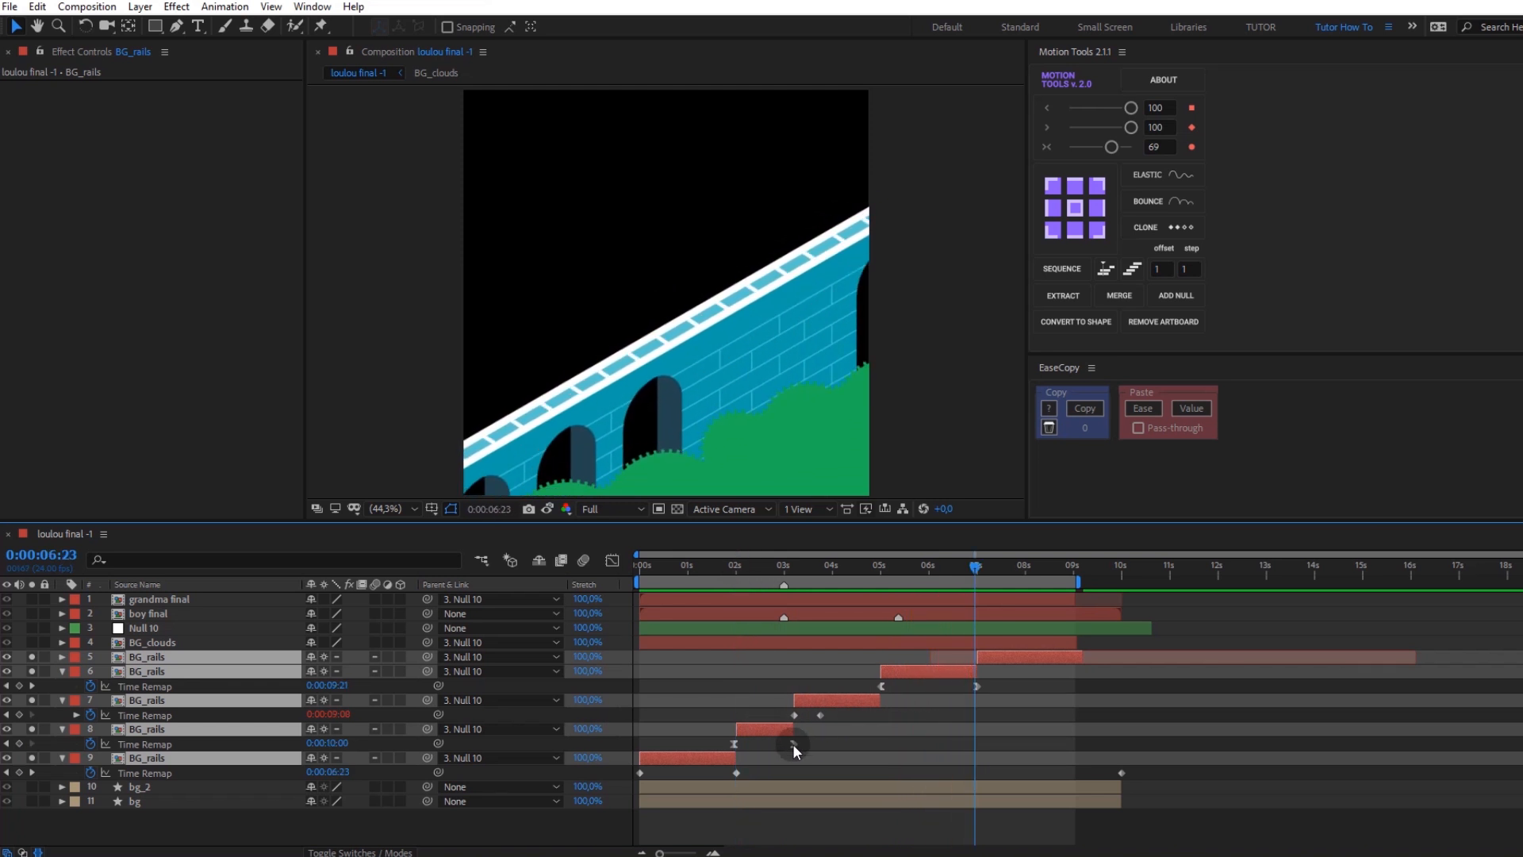
Step: Examine the Time Remap speed graph of BG_rails layer 8 while playing the rails' acceleration up to 0:00:03:05
click(794, 744)
click(611, 560)
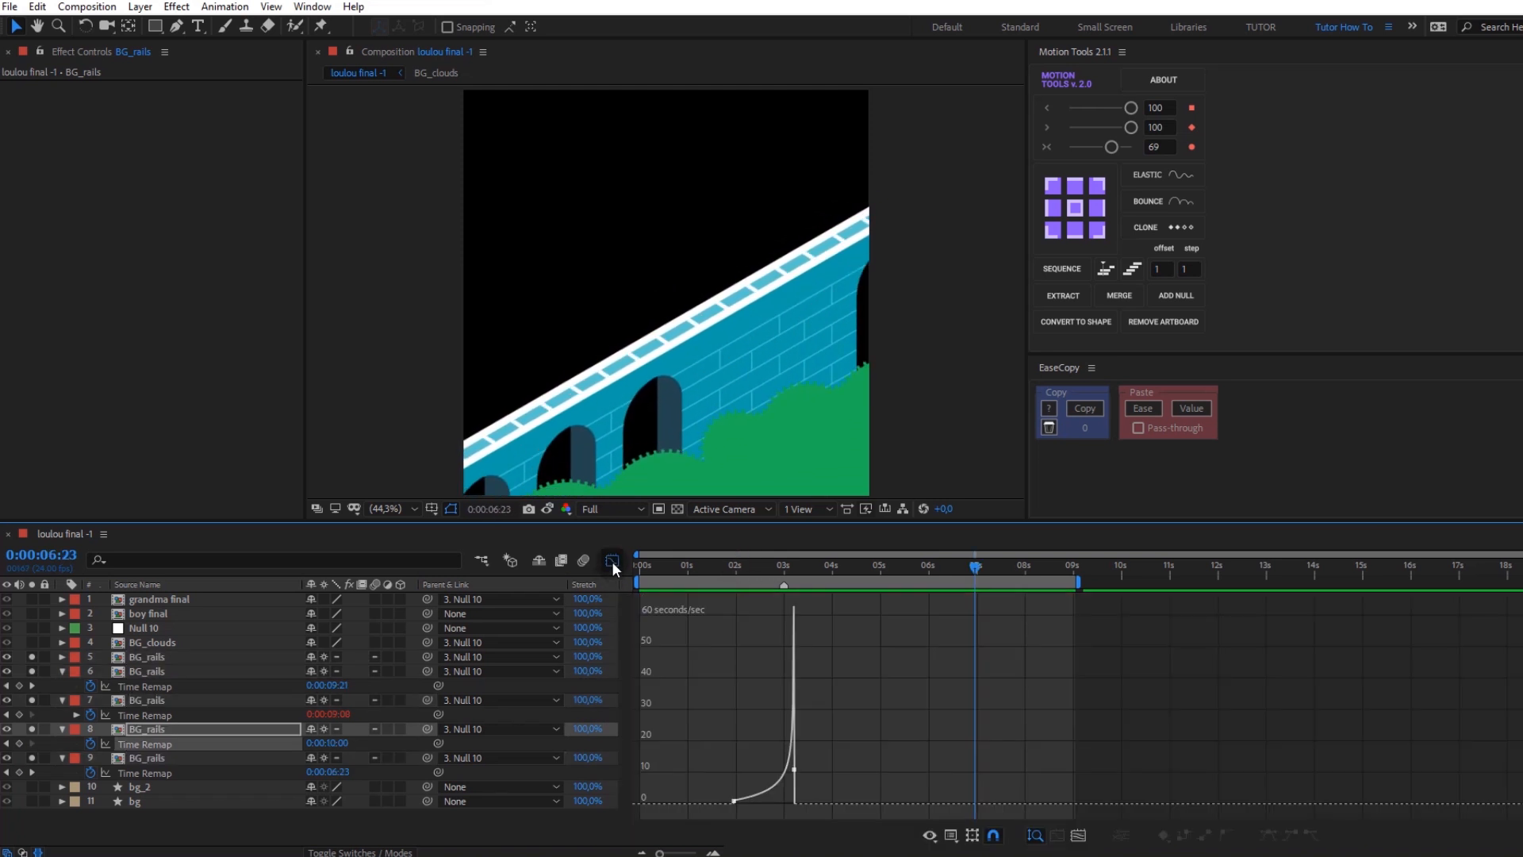
click(728, 568)
mouse_move(726, 578)
mouse_down()
mouse_move(795, 592)
mouse_move(720, 593)
mouse_up()
key(space)
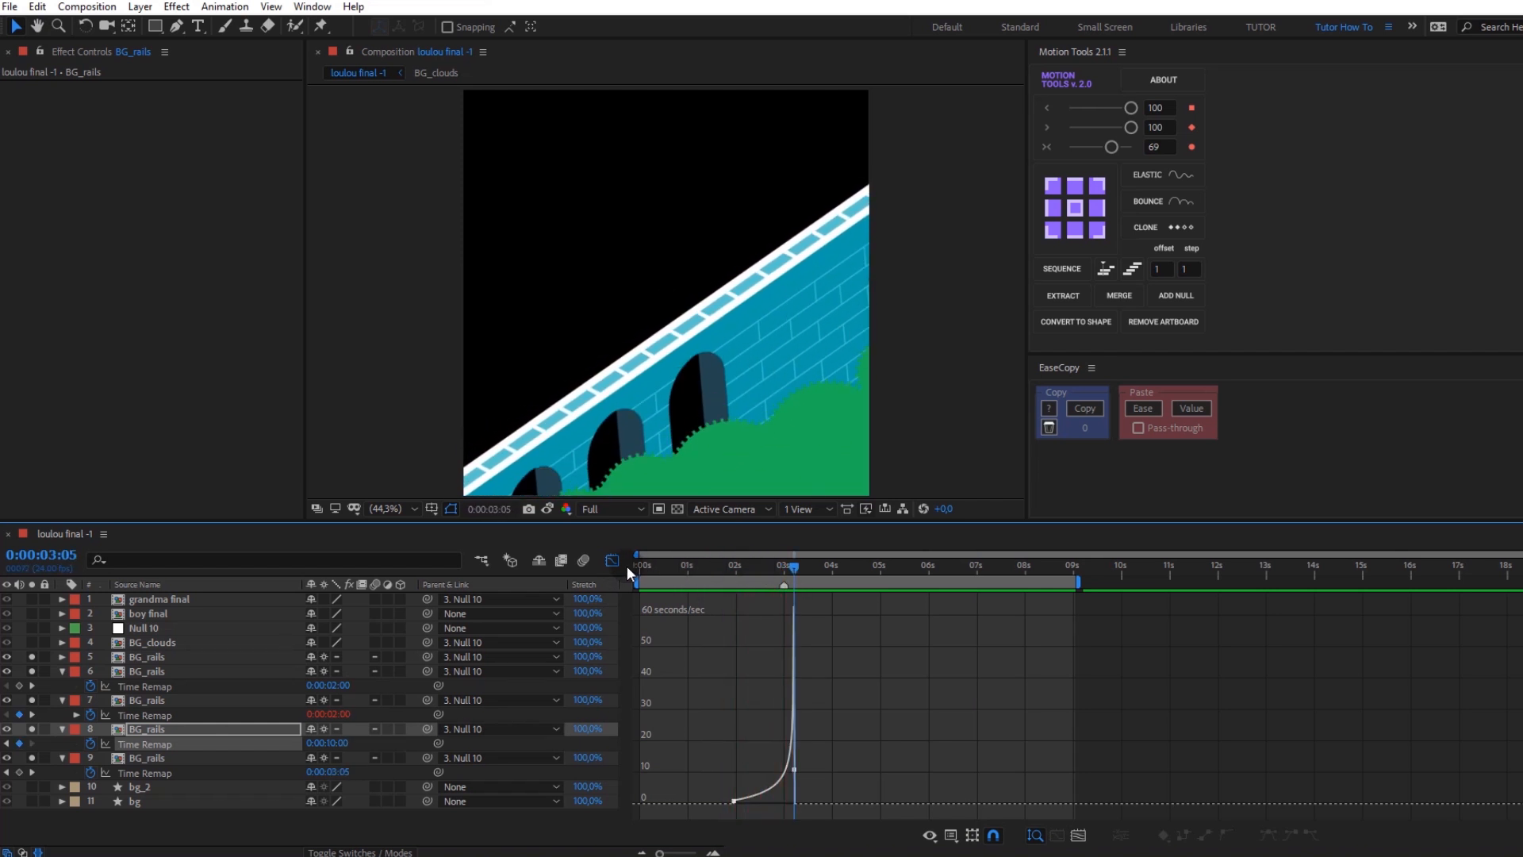
click(615, 560)
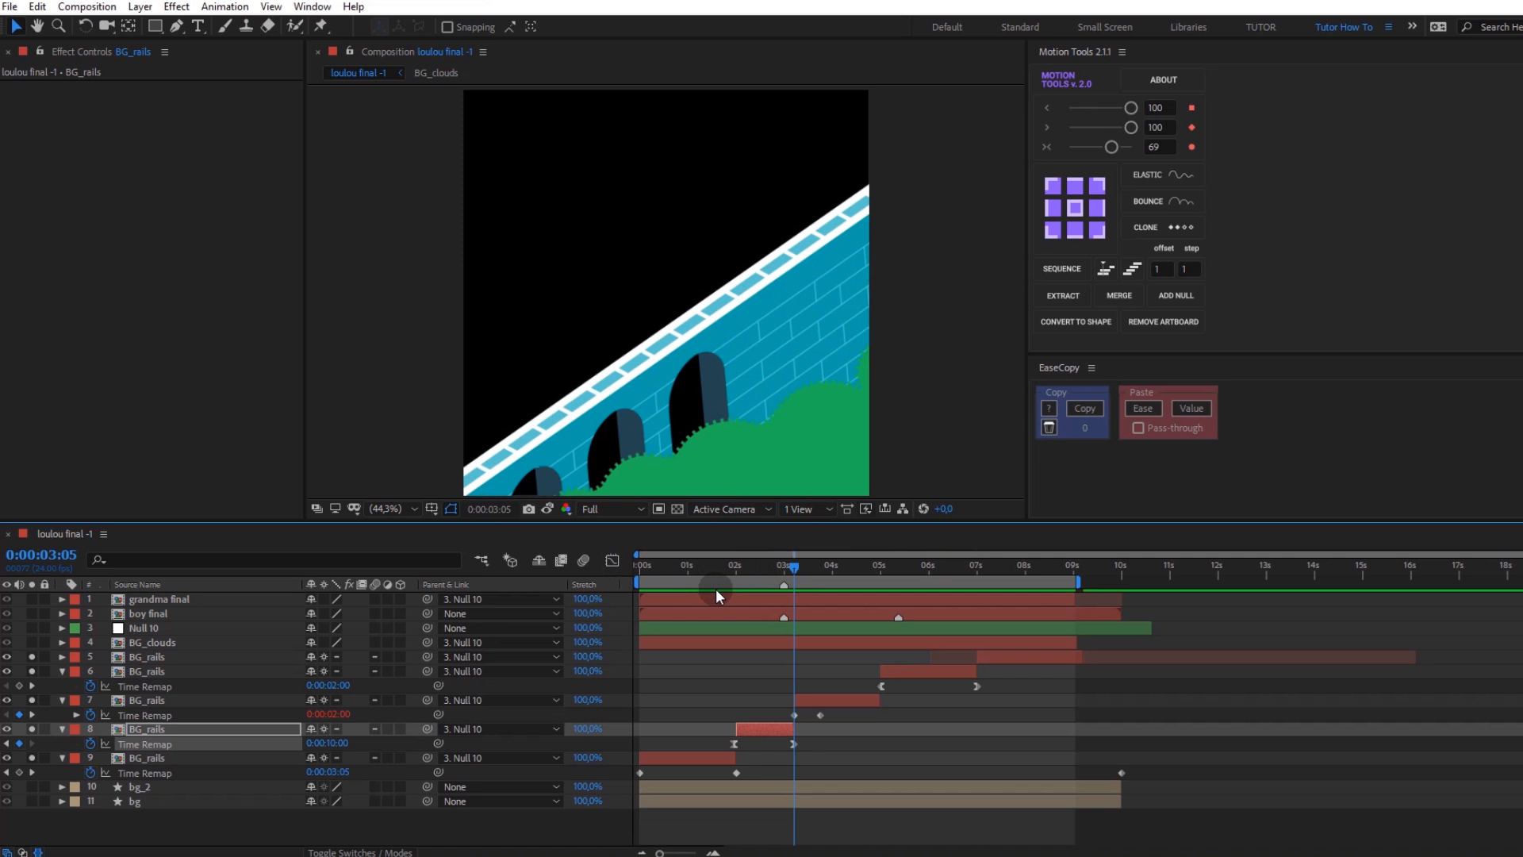
Step: Examine the Time Remap speed graph of BG_rails layer 7 and scrub the constant fast section to 0:00:03:17
click(794, 715)
click(612, 560)
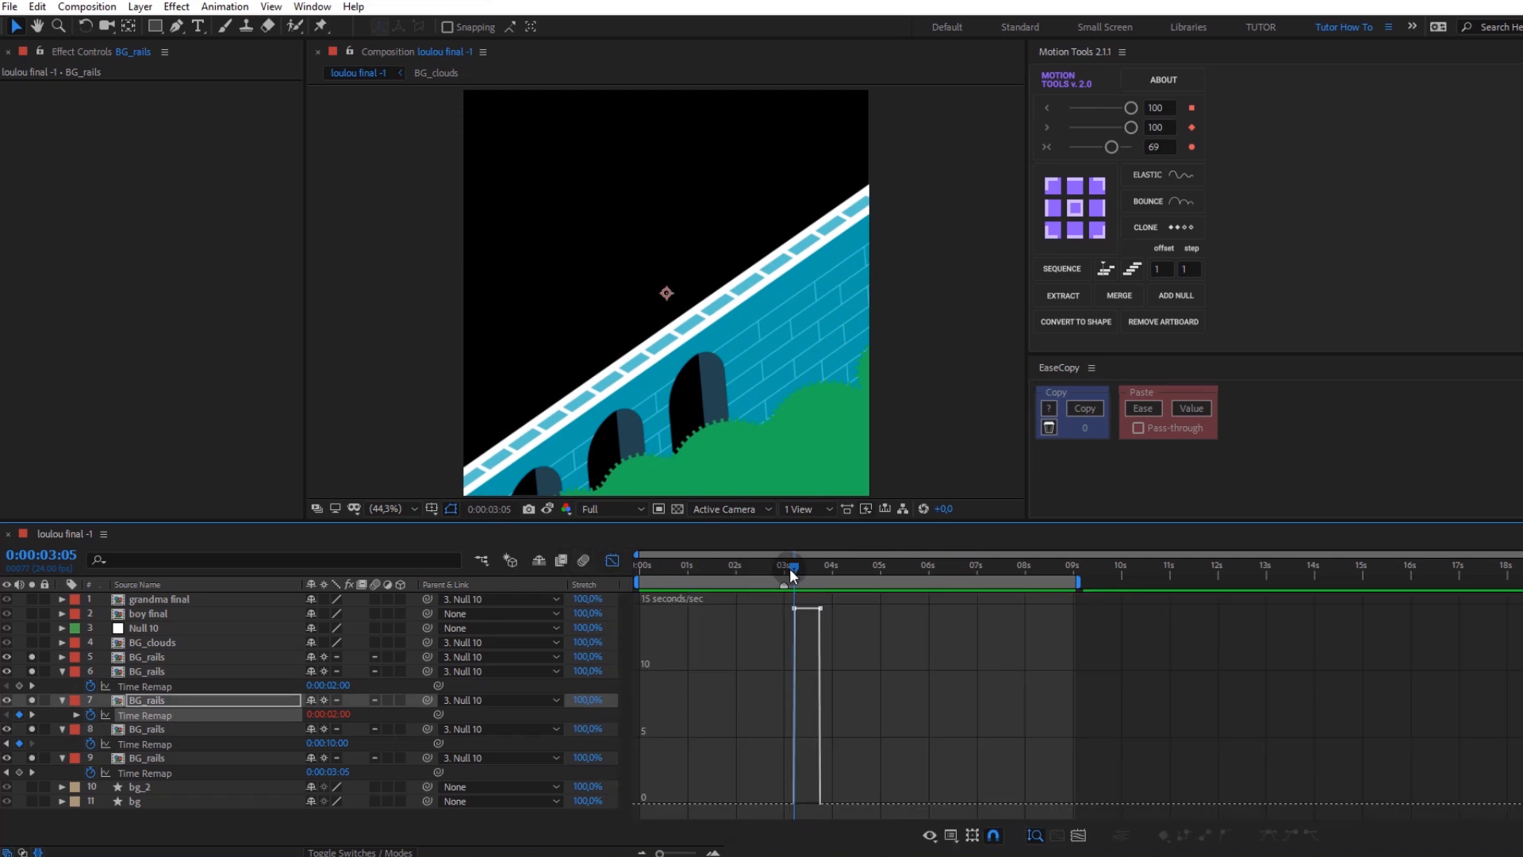
drag(790, 566, 817, 570)
click(613, 561)
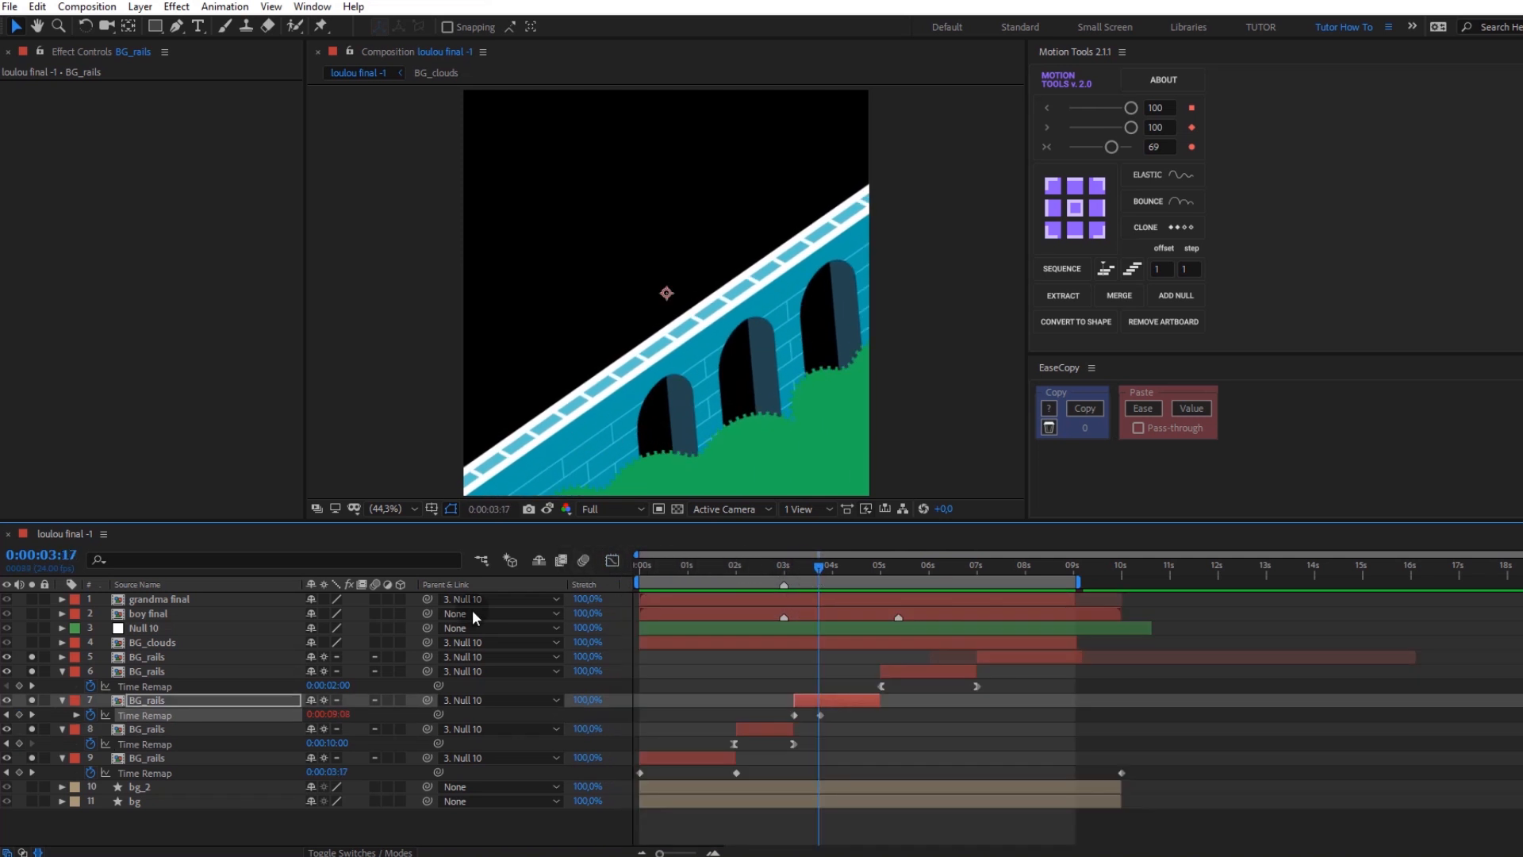
Step: Reveal the loopOut() expression on BG_rails layer 7's Time Remap and play the rails up to 0:00:04:22
click(75, 715)
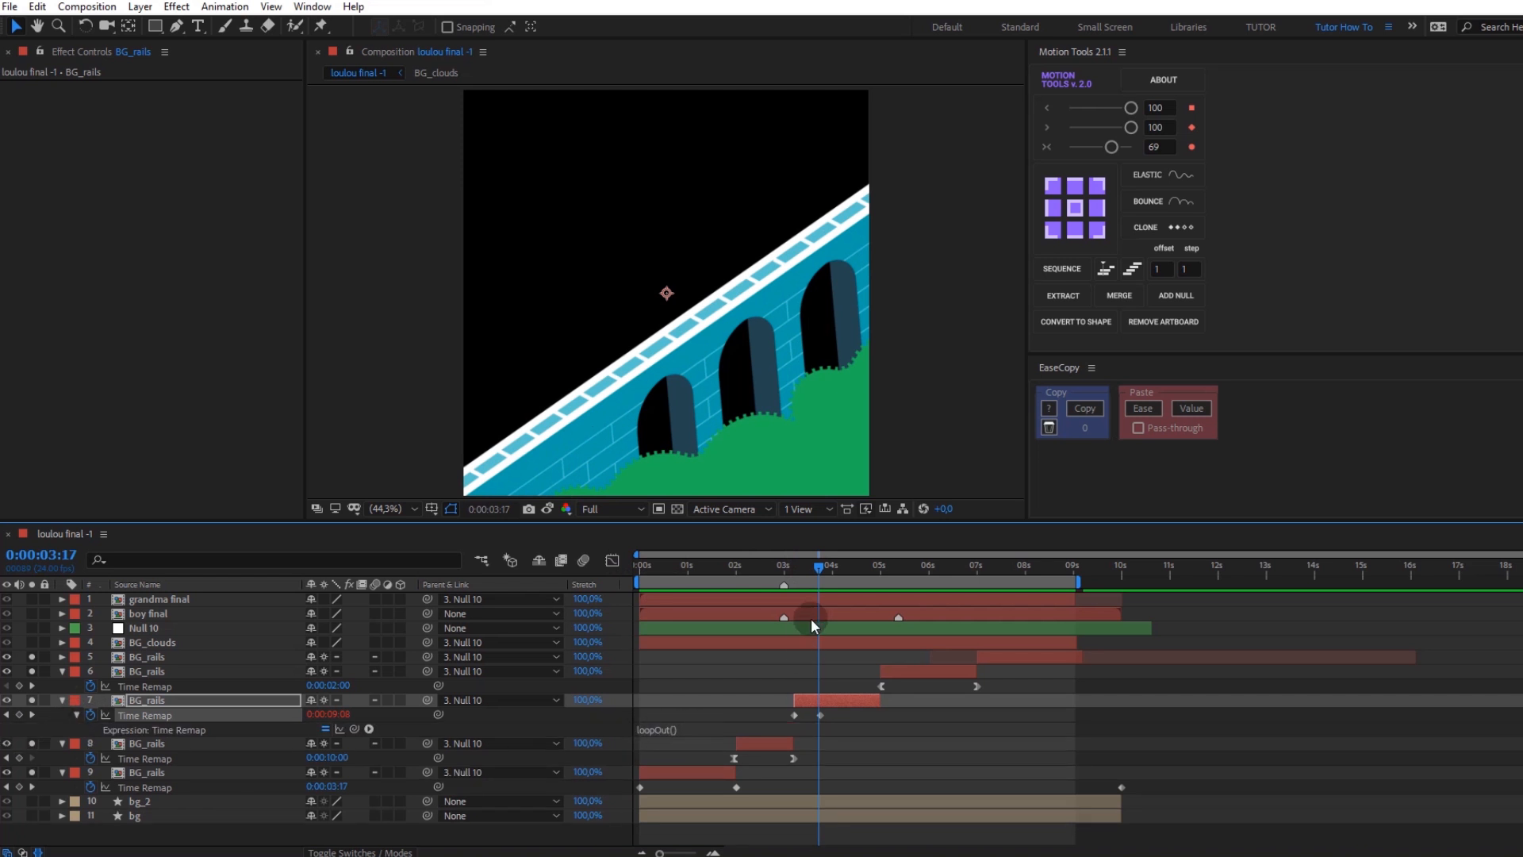
key(space)
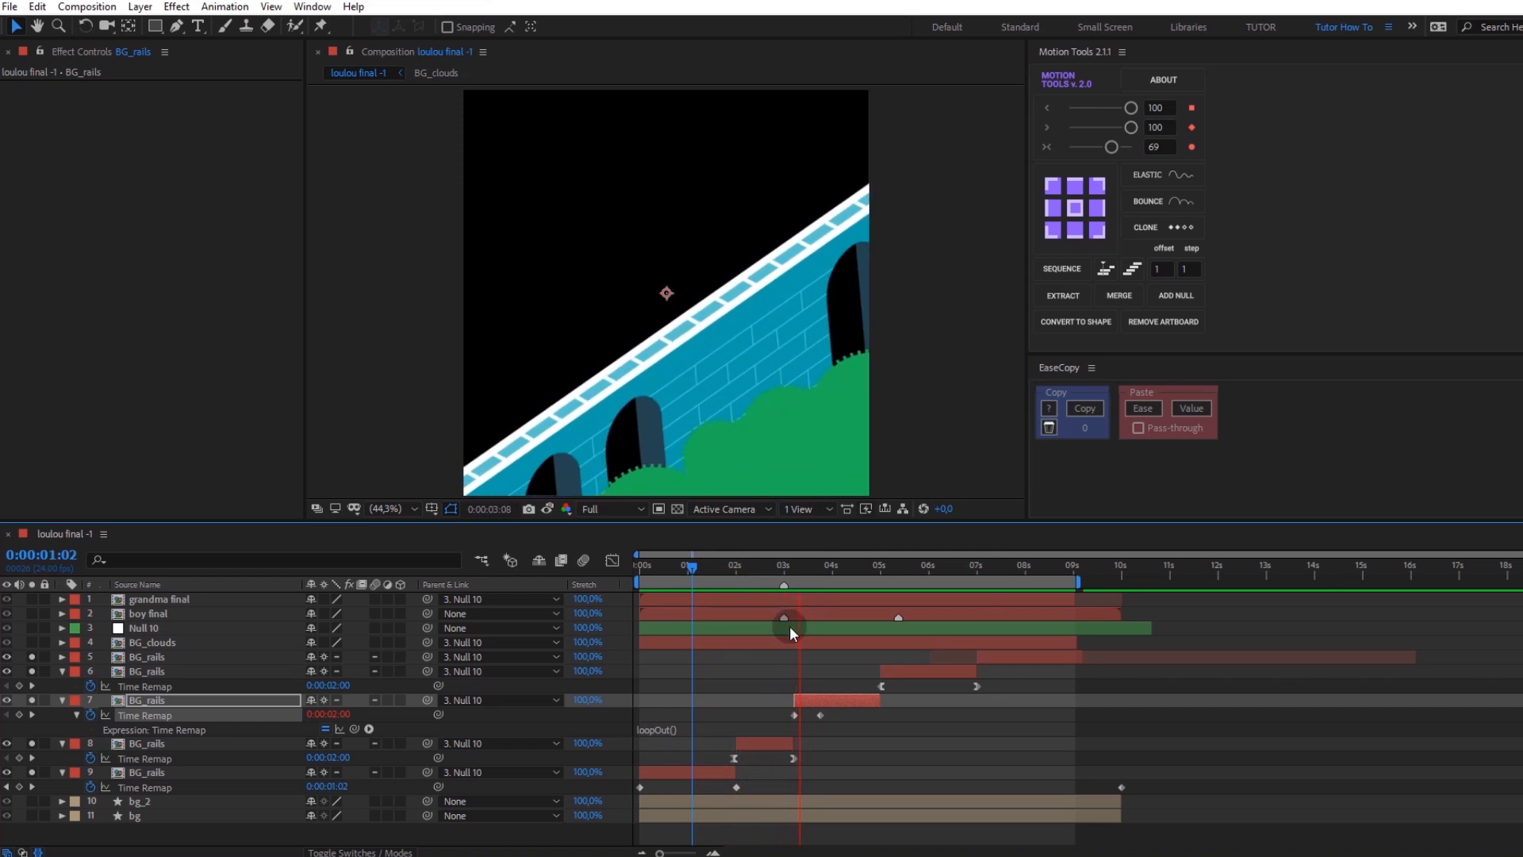
key(space)
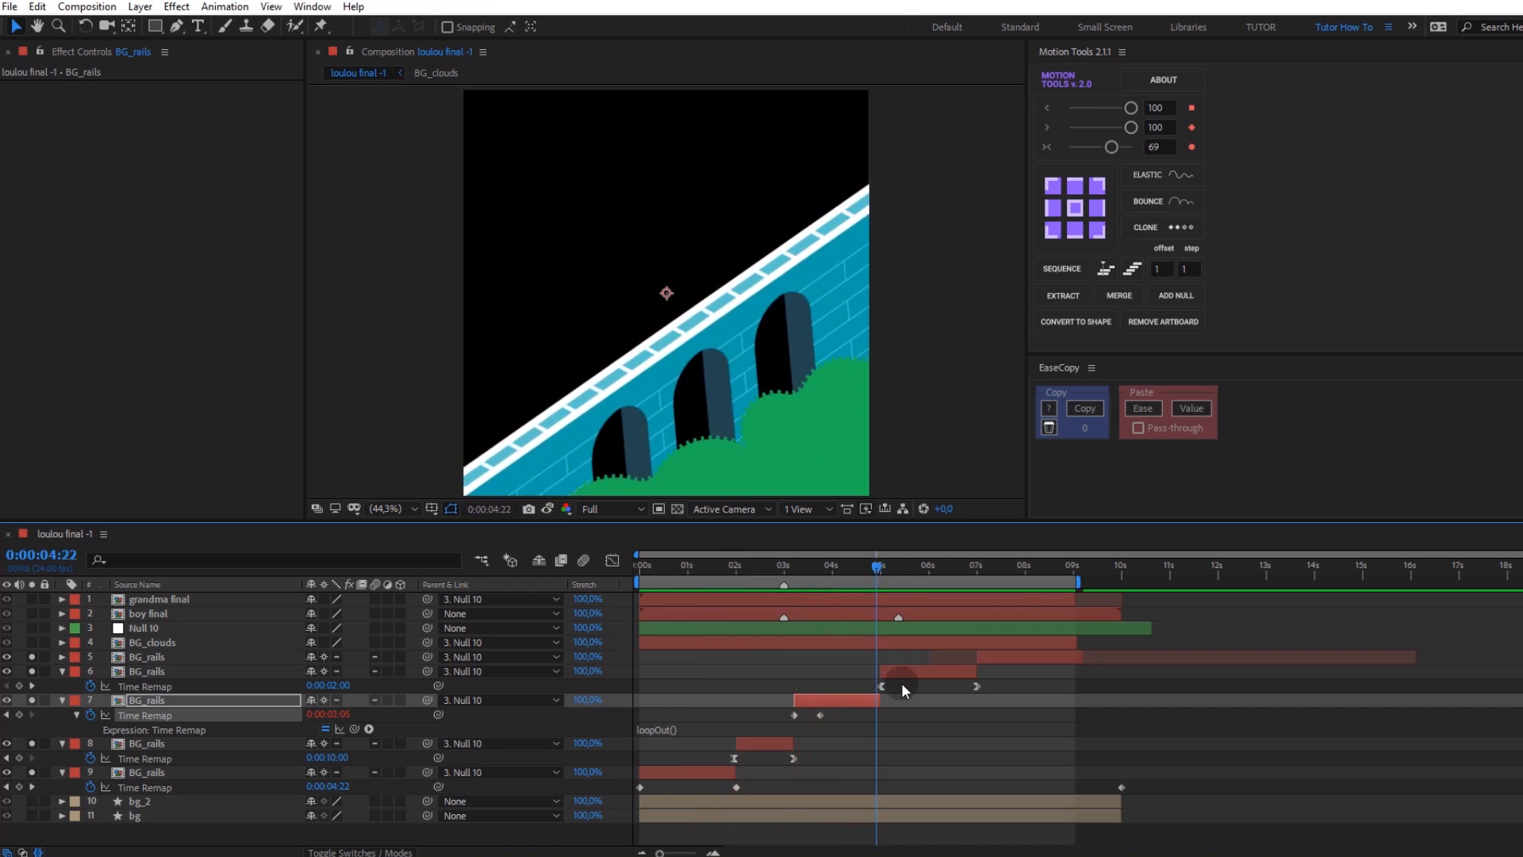
Step: Examine the Time Remap speed graph of BG_rails layer 6 and play the rails' deceleration from 0:00:05:00
drag(997, 685, 886, 697)
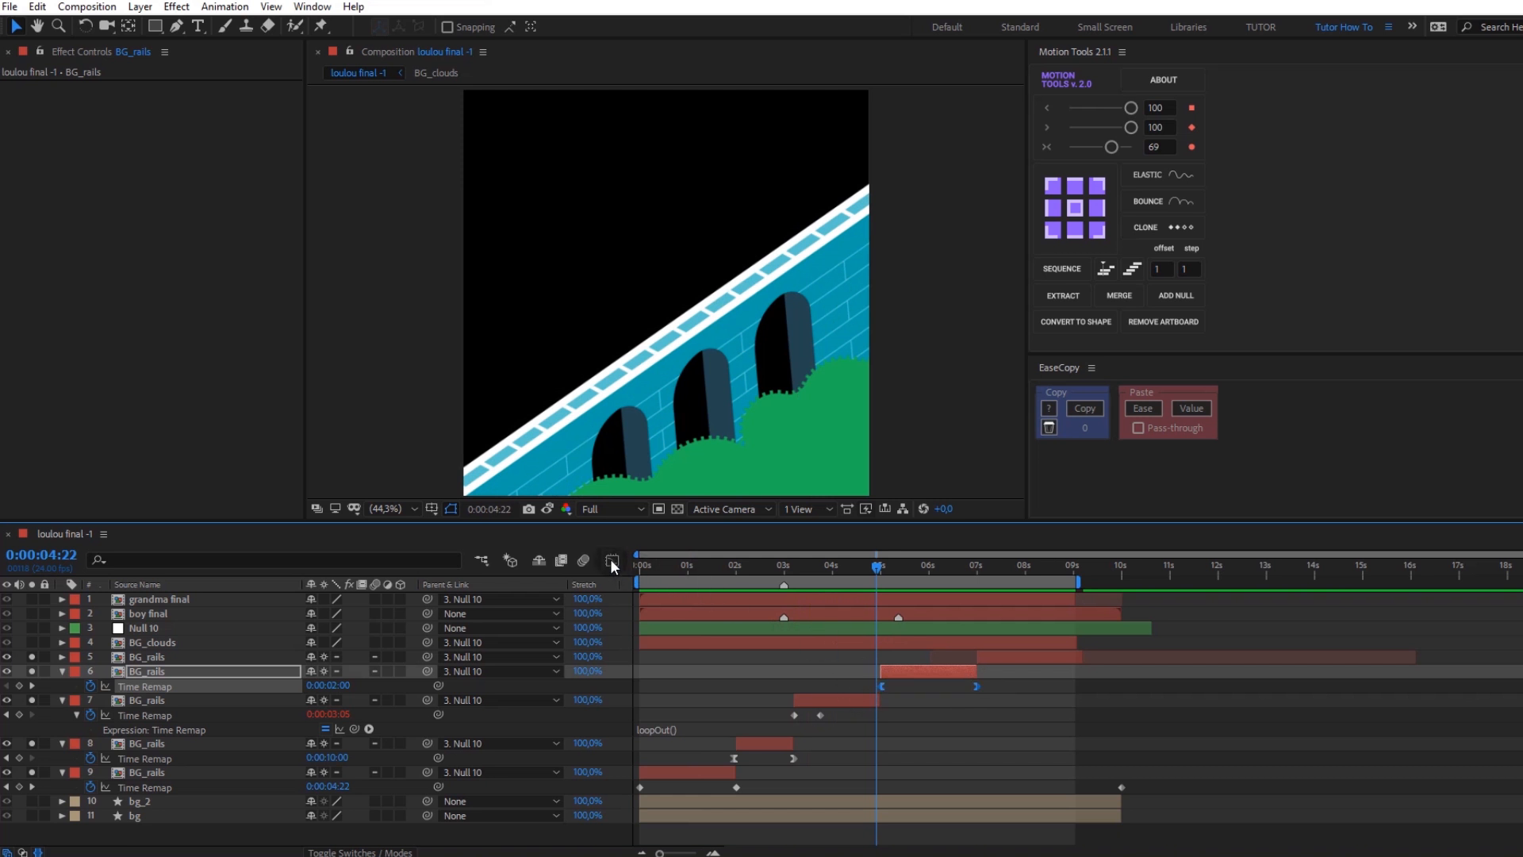
click(611, 560)
drag(874, 568, 879, 568)
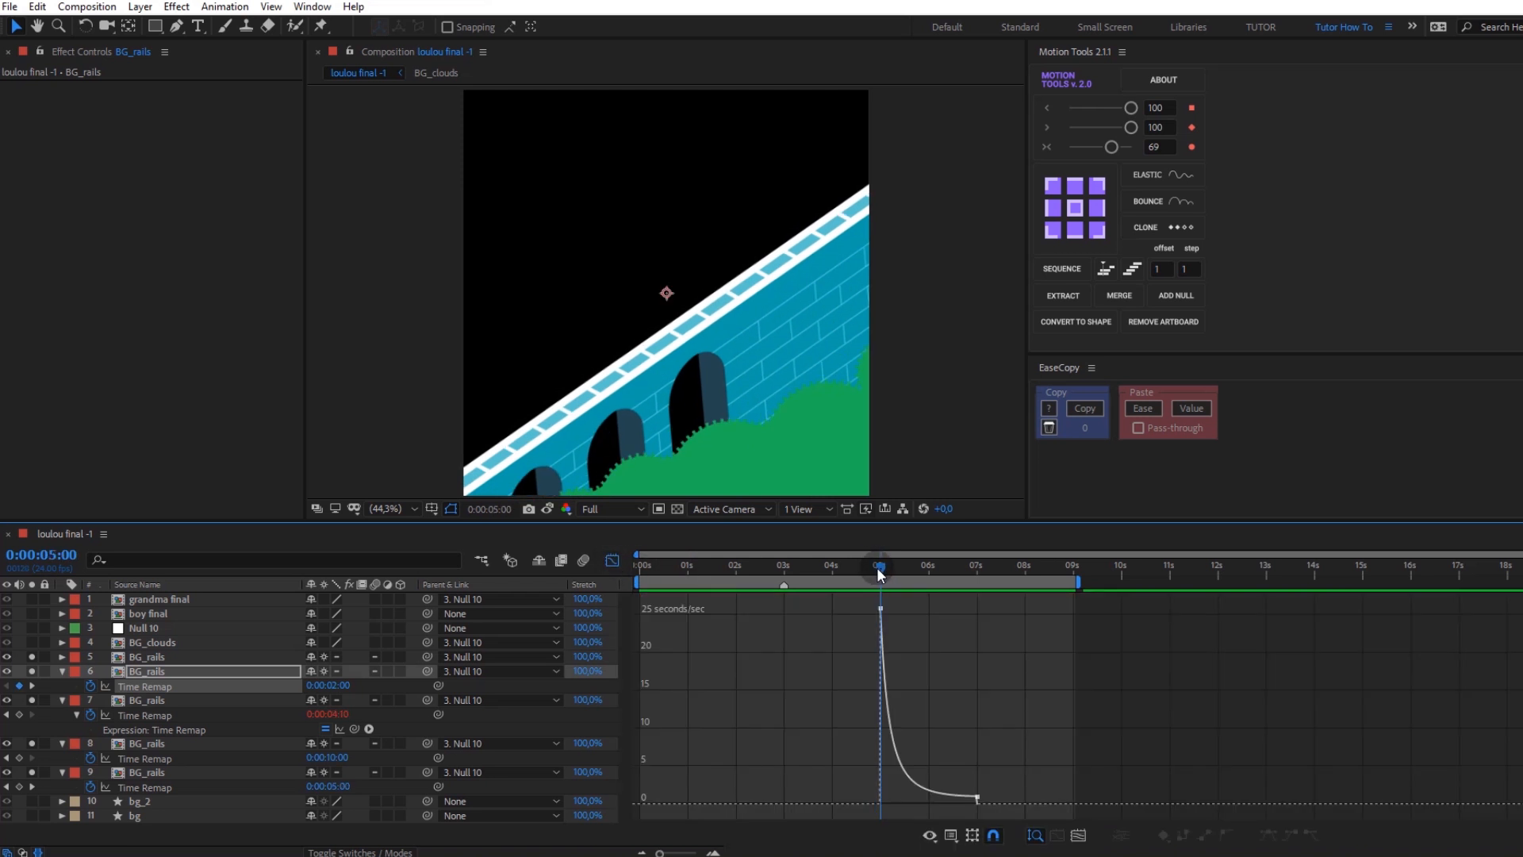
key(space)
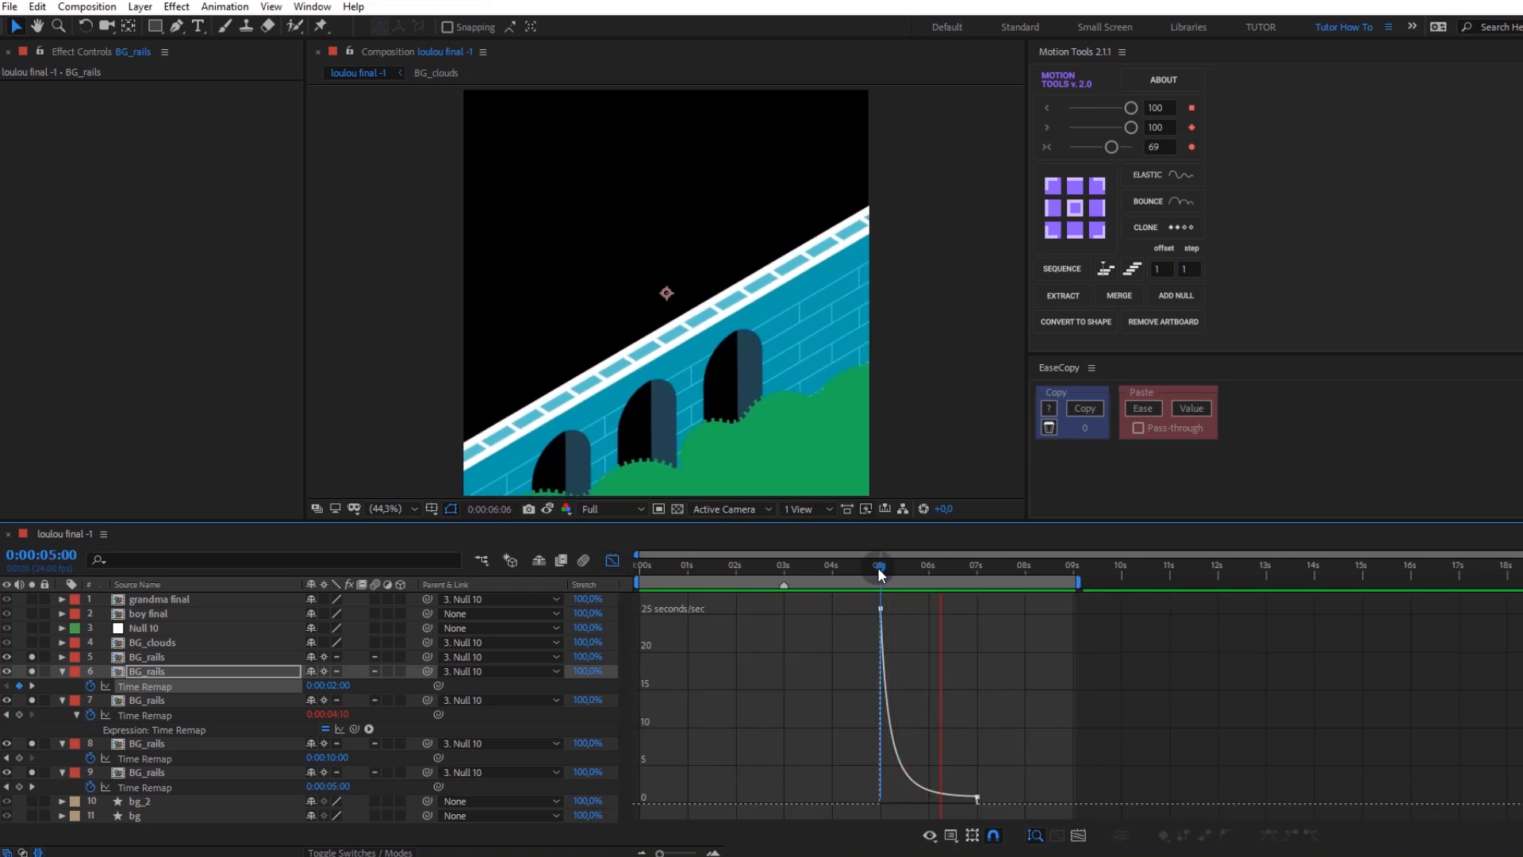
key(space)
key(space)
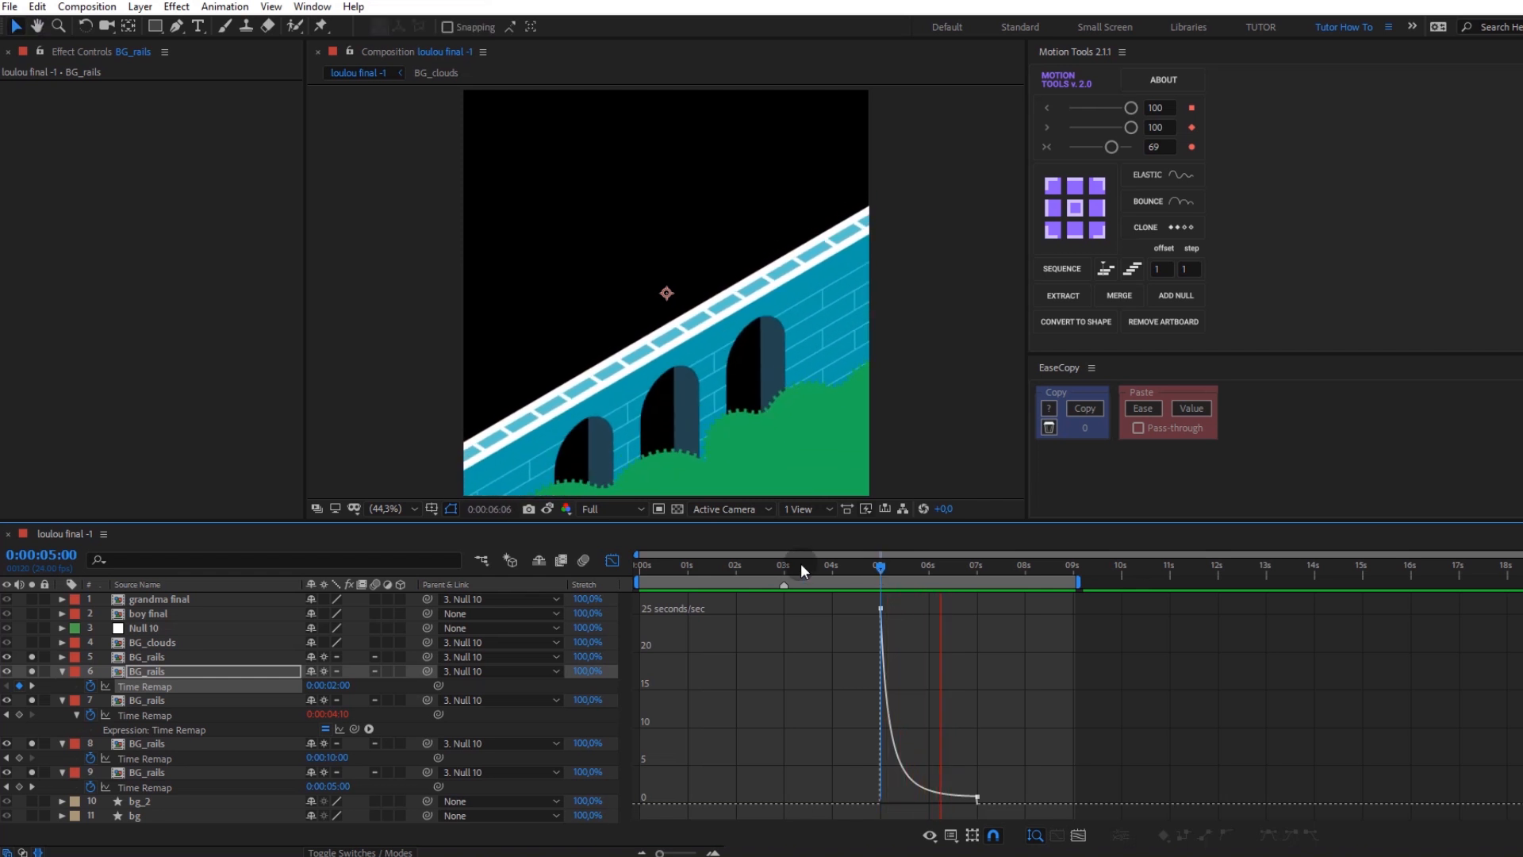
click(612, 560)
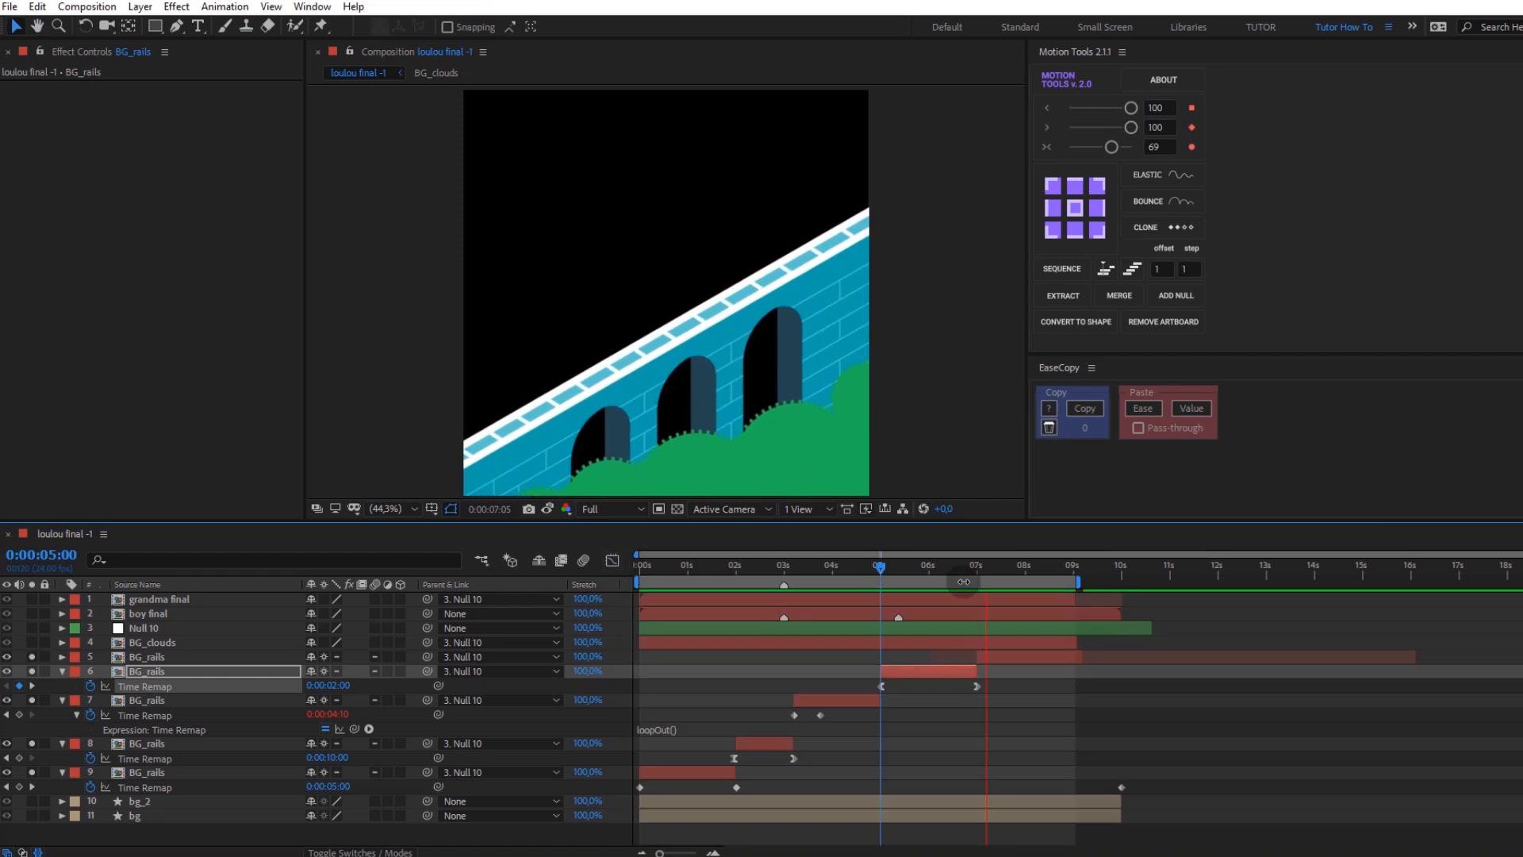
Step: Select BG_rails layer 5 and play its normal-speed section from 0:00:07:00
click(991, 656)
click(974, 614)
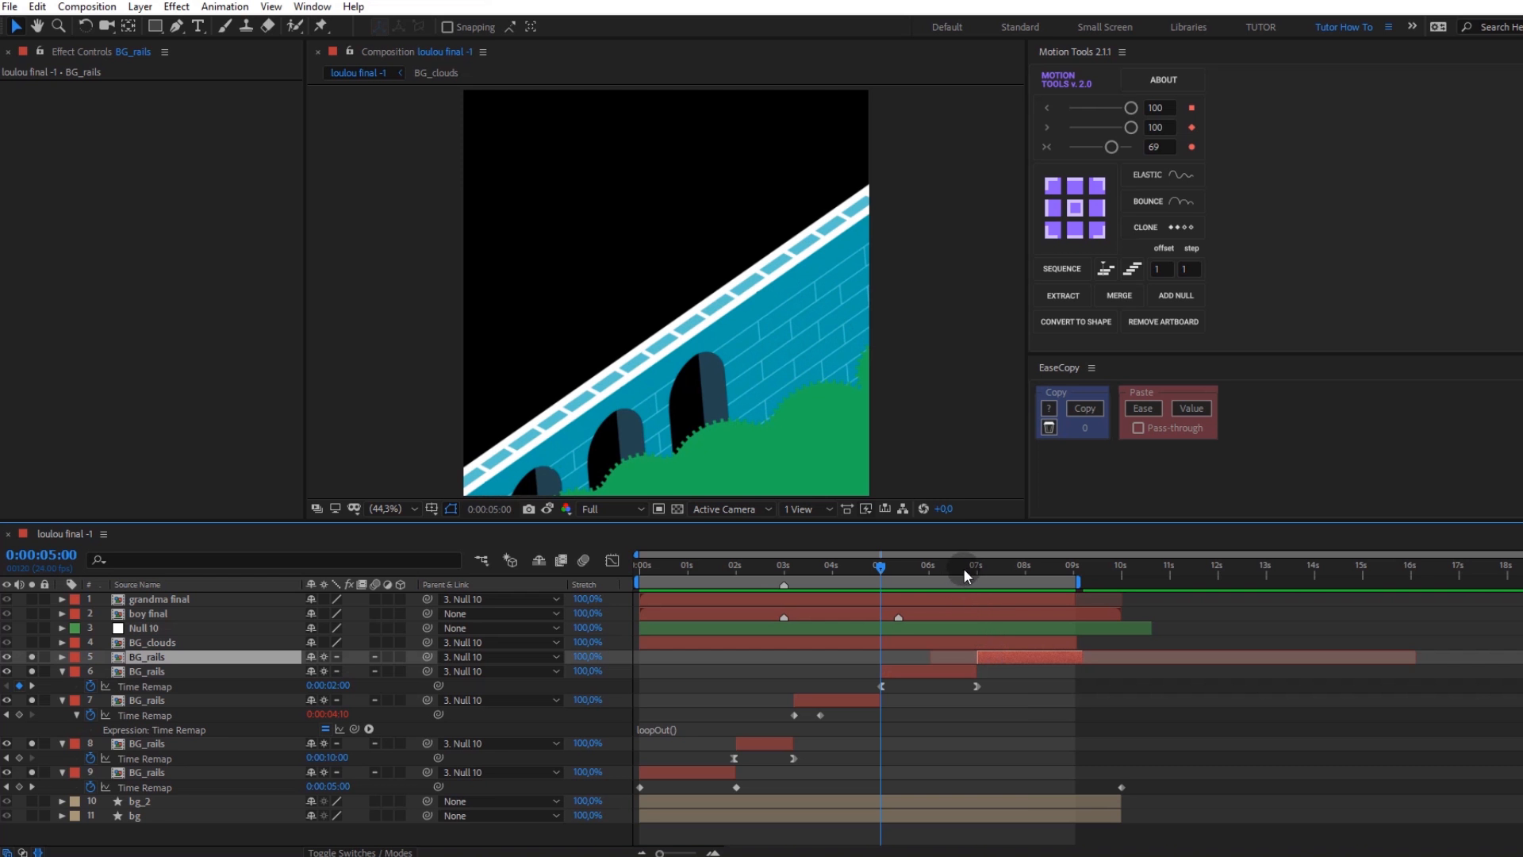
drag(965, 569, 977, 576)
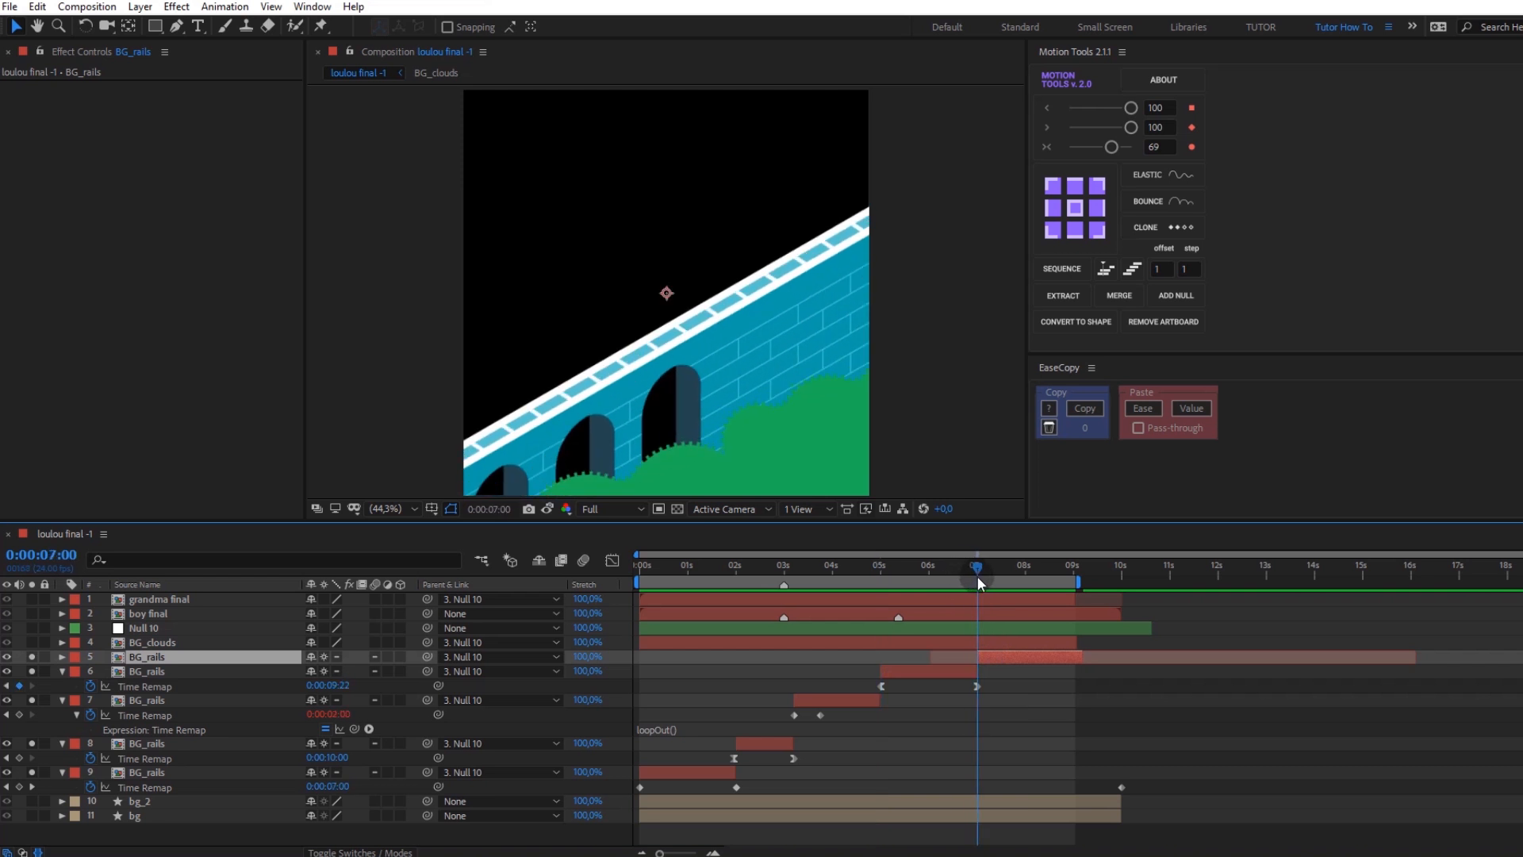
key(space)
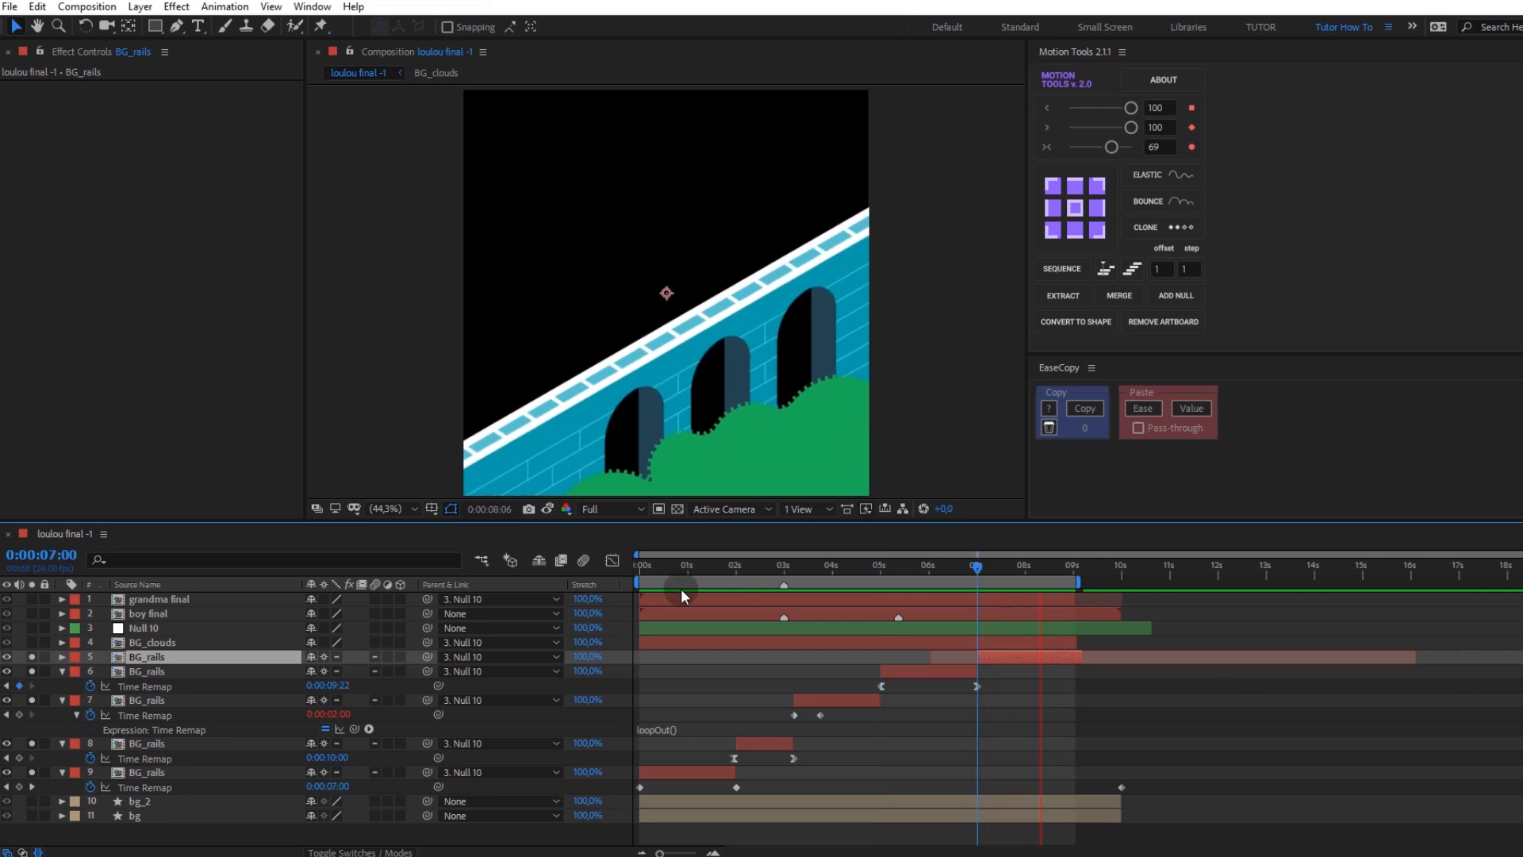
Step: Play the whole rails speed change from 0:00:01:16 and return to 0:00:00:00
drag(647, 570, 729, 575)
key(space)
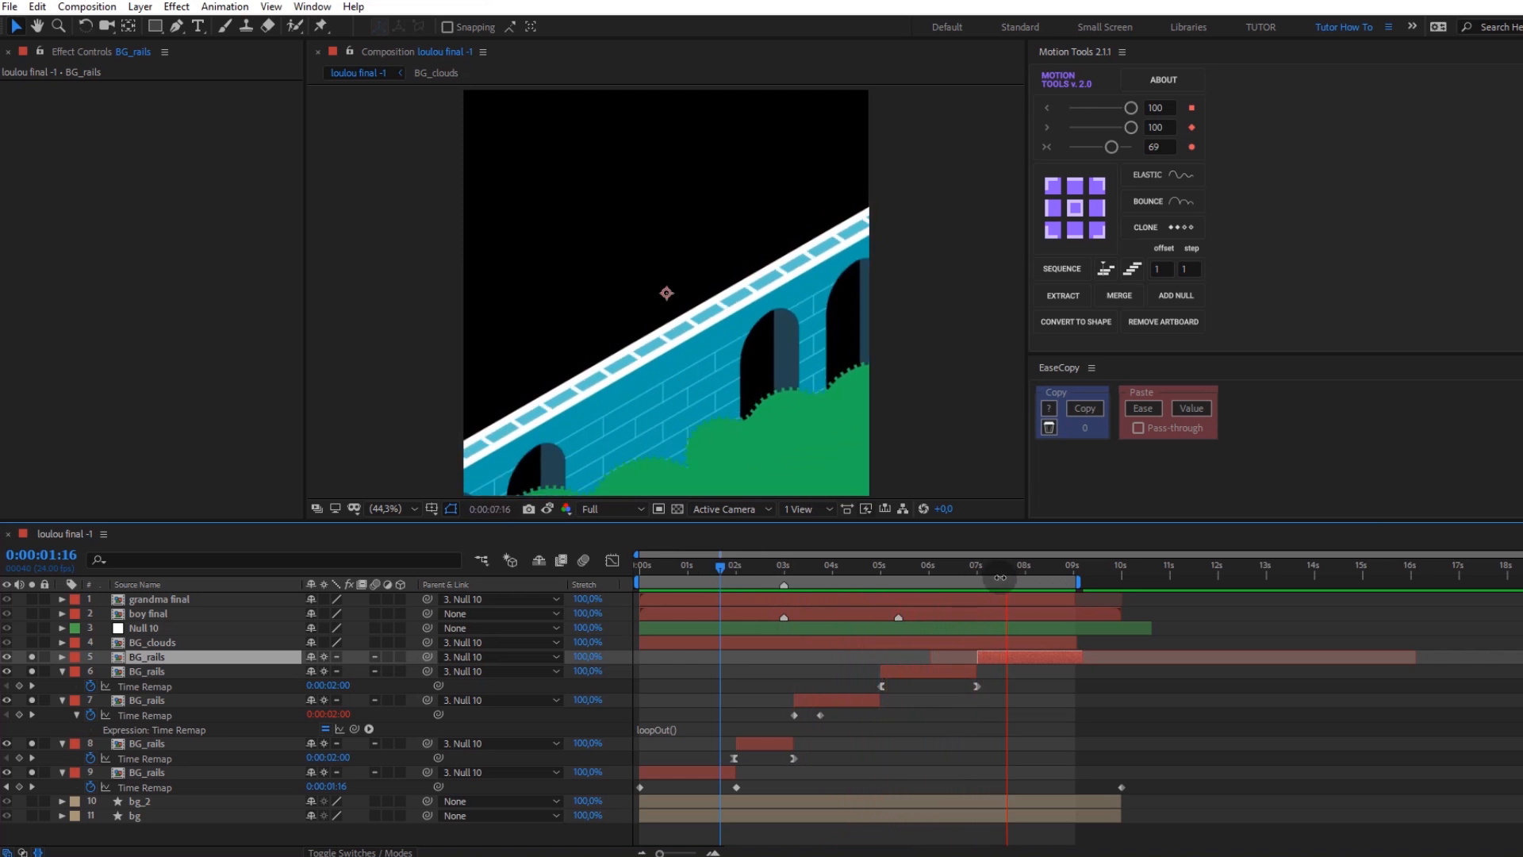
drag(1068, 568, 483, 607)
Step: Collapse the properties of the five BG_rails layers and turn off their solo
click(138, 671)
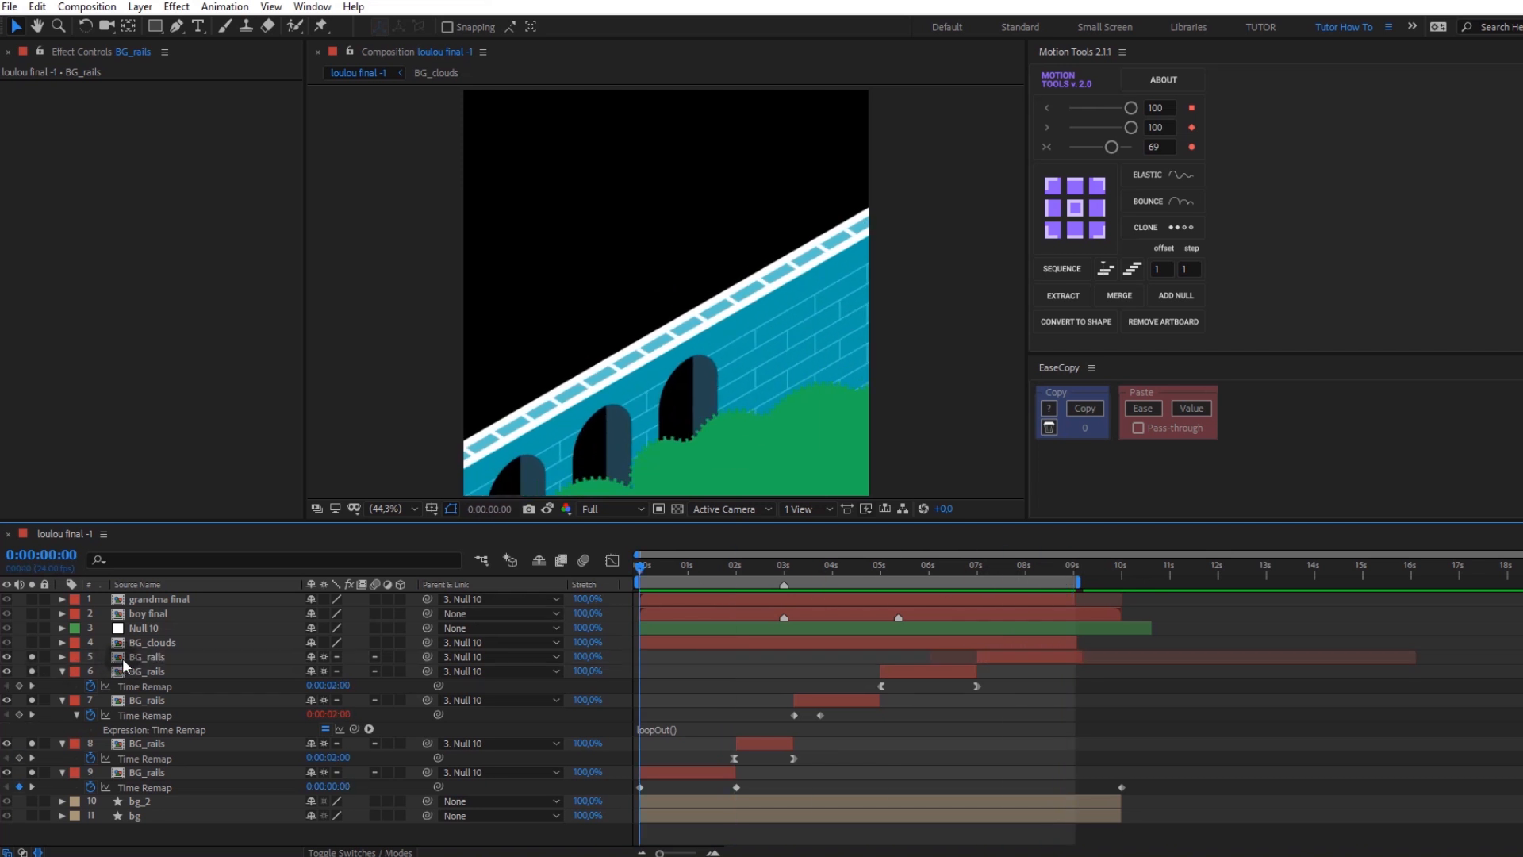
click(123, 658)
shift+click(151, 773)
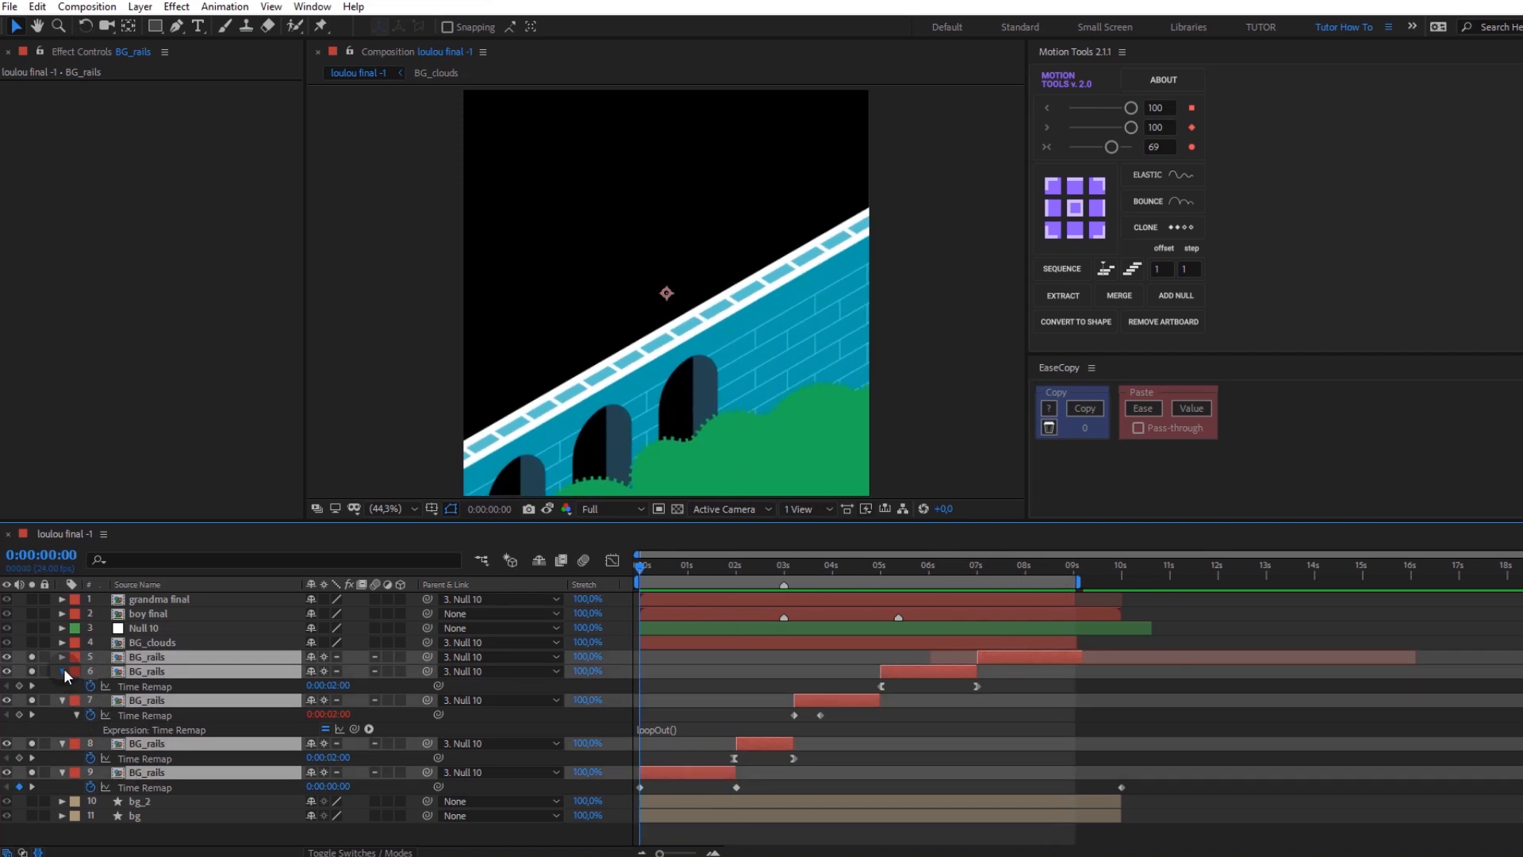
click(62, 670)
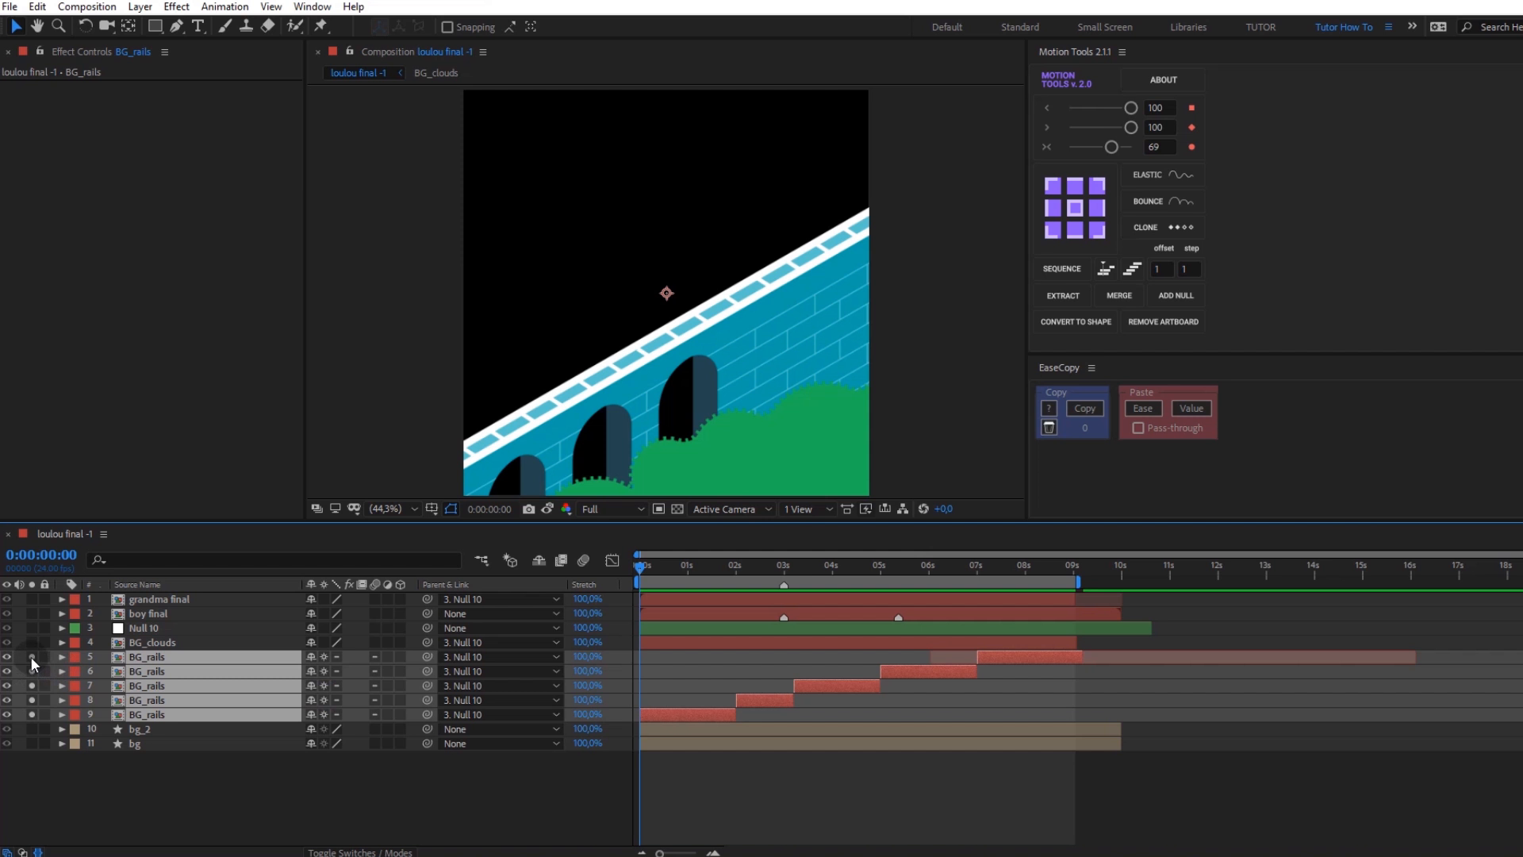
click(30, 655)
Step: Solo the BG_clouds layer, reveal its Time Remap keyframes and play the clouds from the start
click(154, 642)
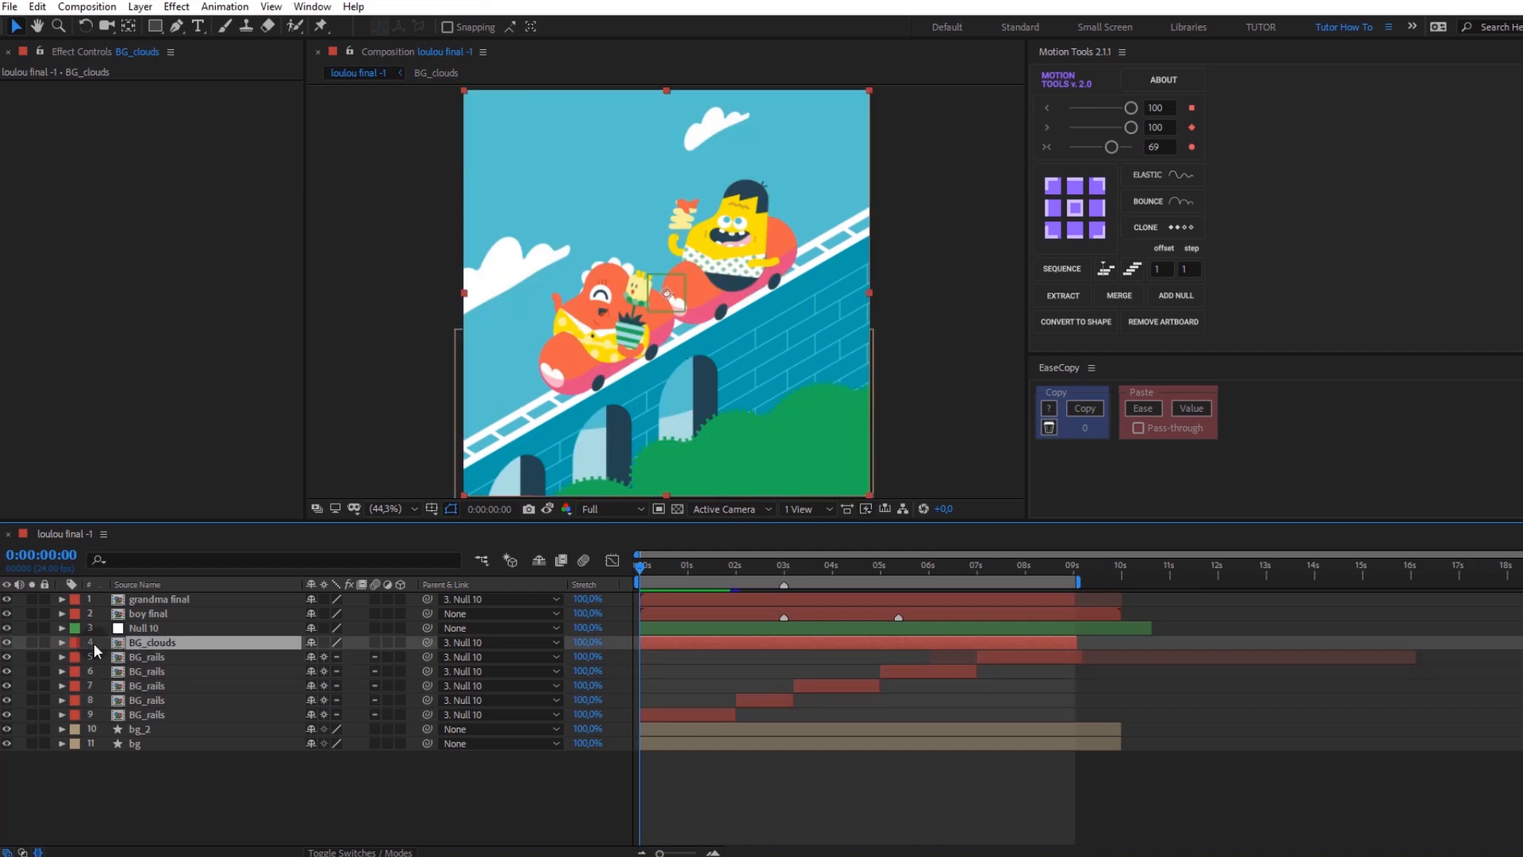
click(31, 642)
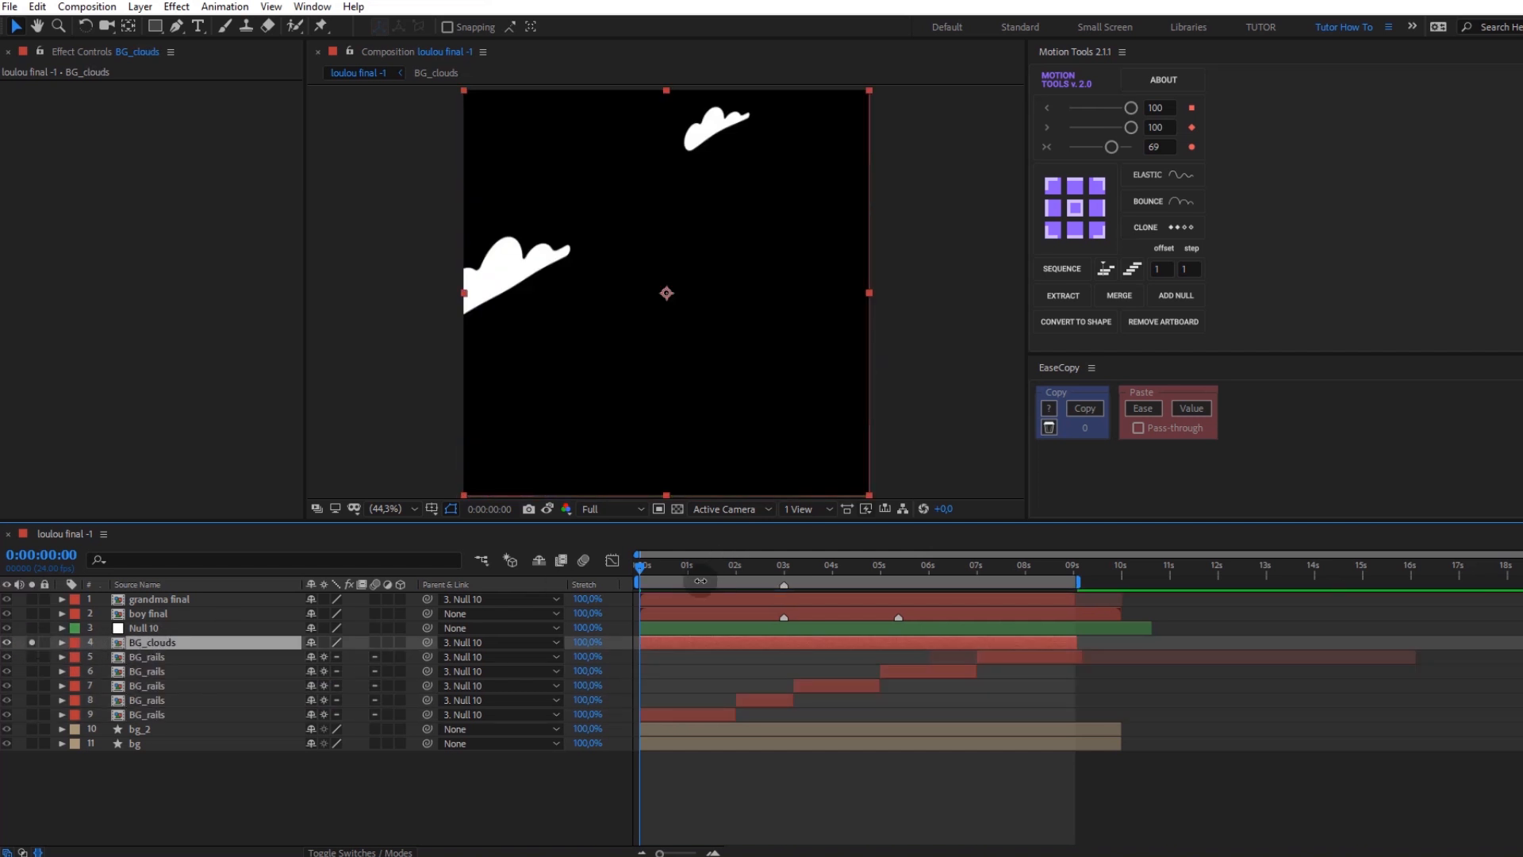
key(u)
key(space)
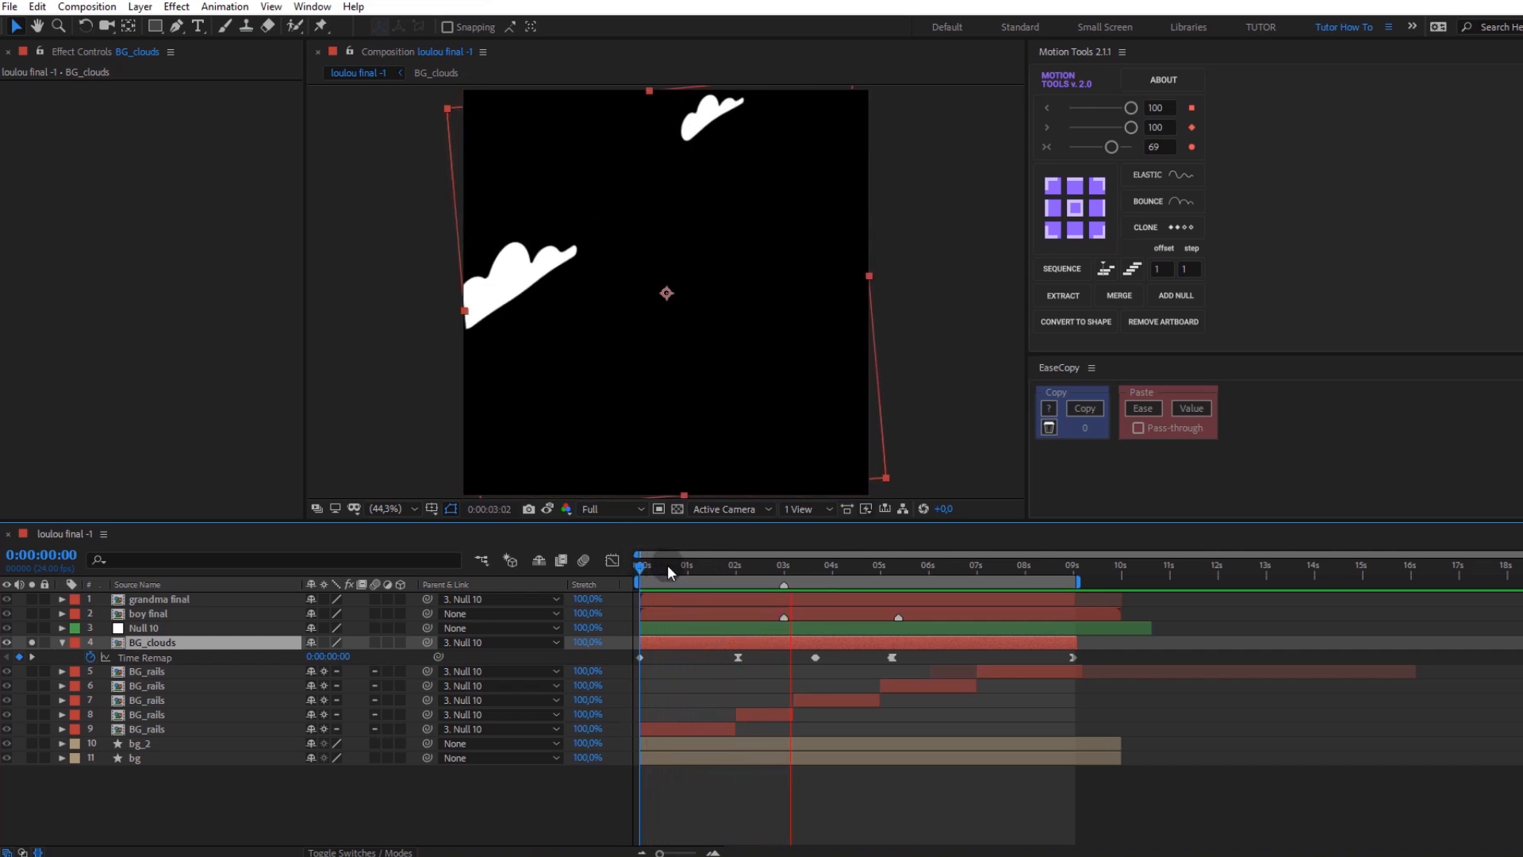
key(space)
Step: Scrub BG_clouds between its Time Remap keyframes from 0:00:02:01 to 0:00:03:13 and play the clouds up to 0:00:07:03
drag(787, 561, 737, 571)
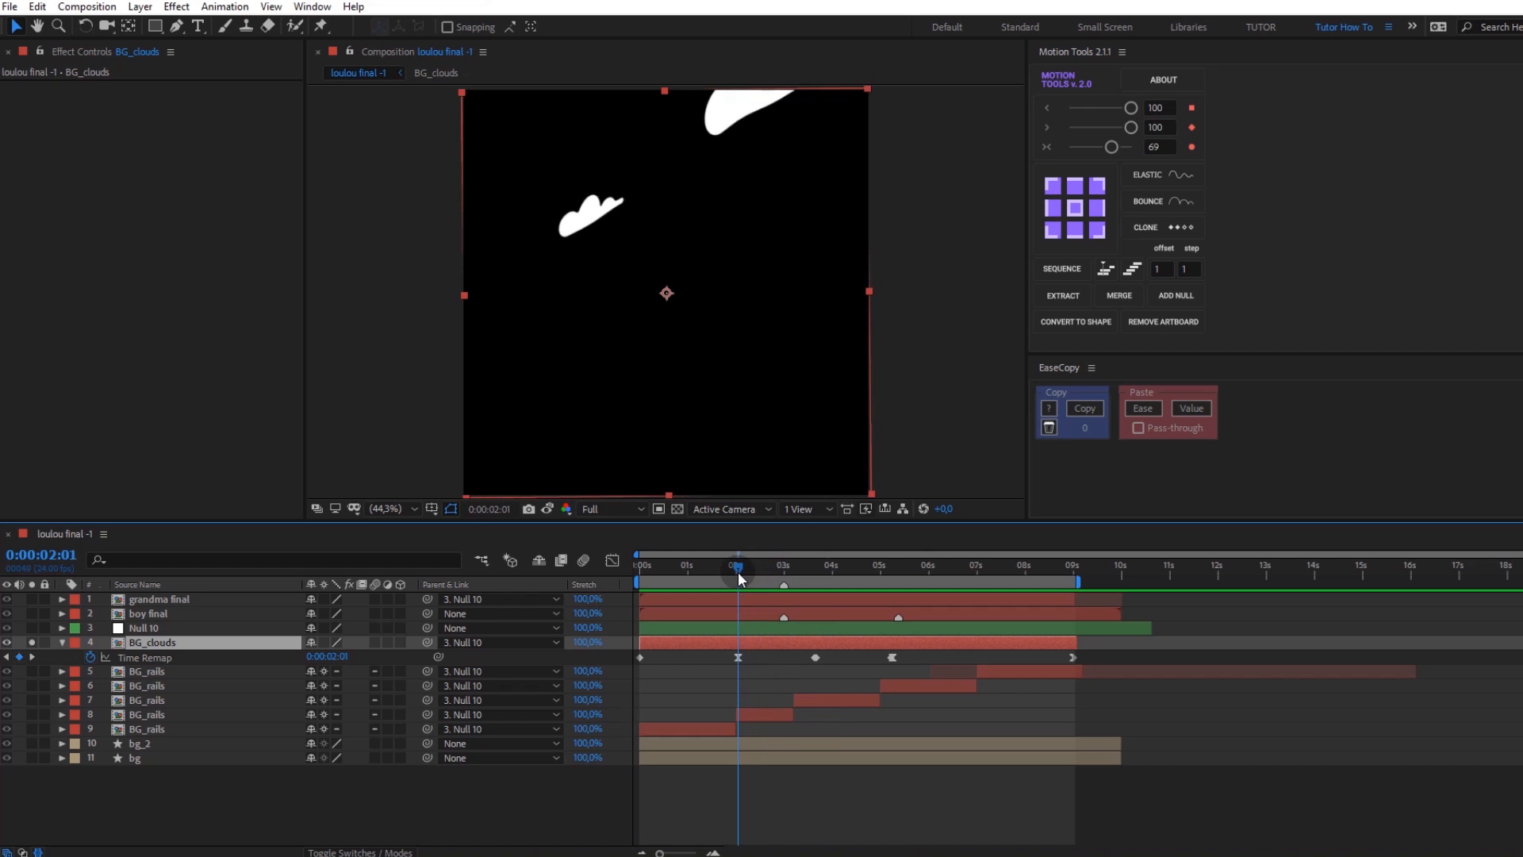
drag(665, 852, 680, 852)
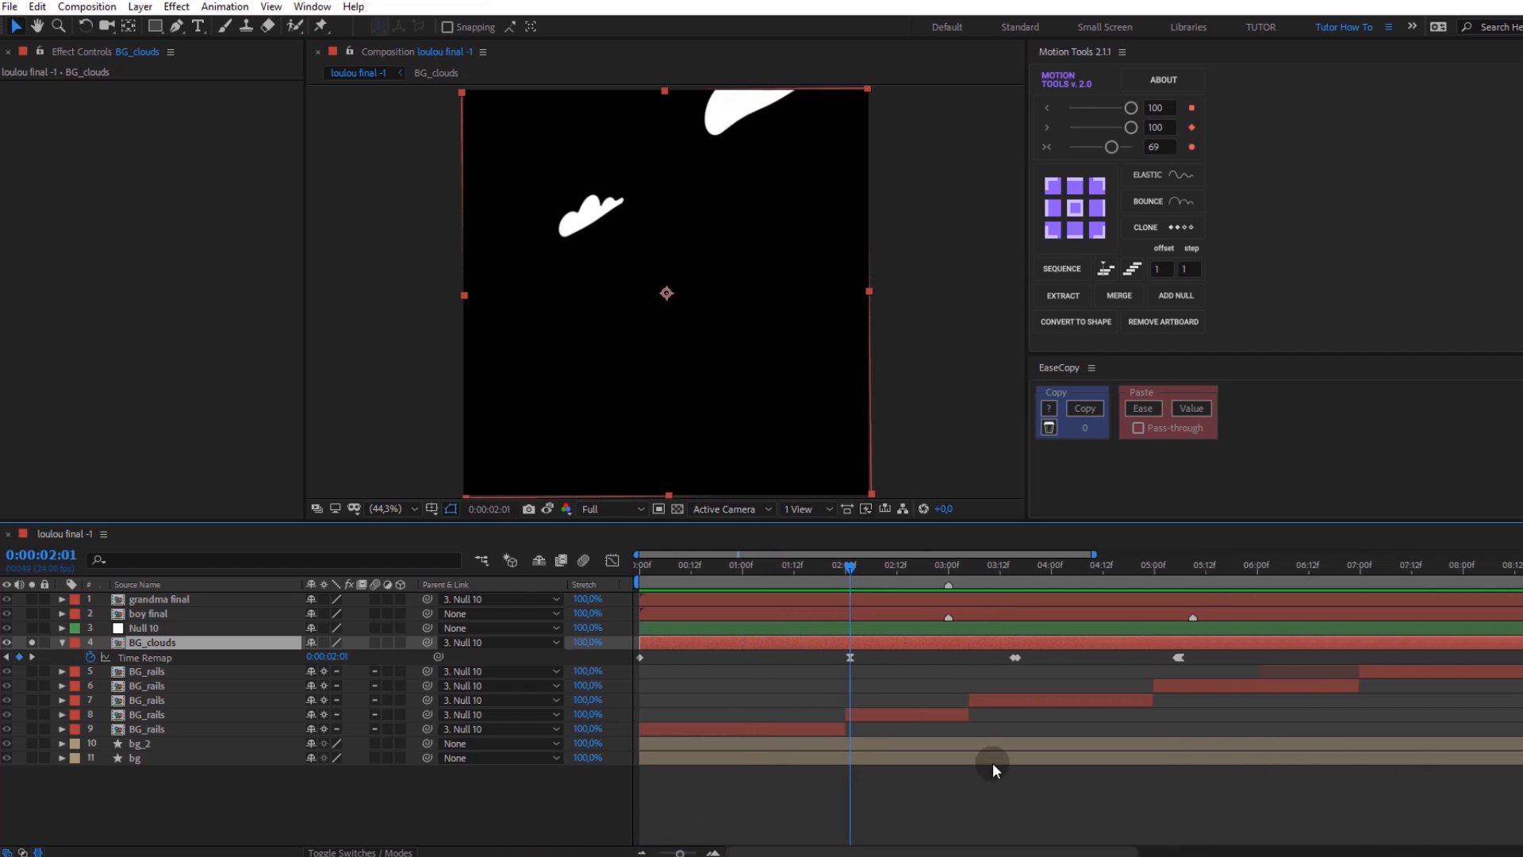
drag(850, 566, 1005, 571)
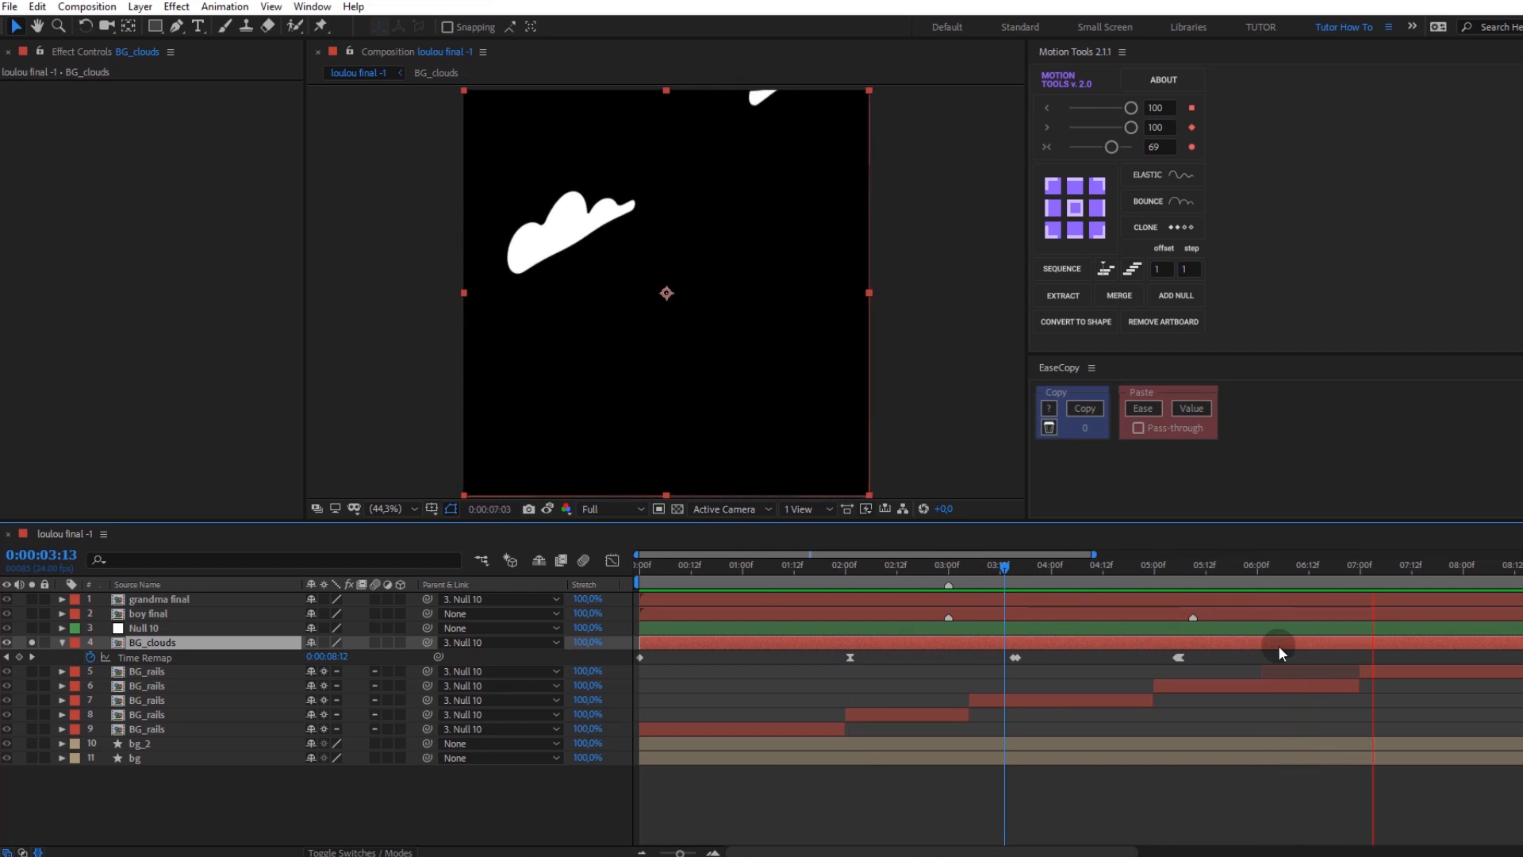
key(space)
Step: Examine the speed graph of BG_clouds' Time Remap keyframes while playing the clouds from 0:00:02:02
drag(1522, 657, 521, 692)
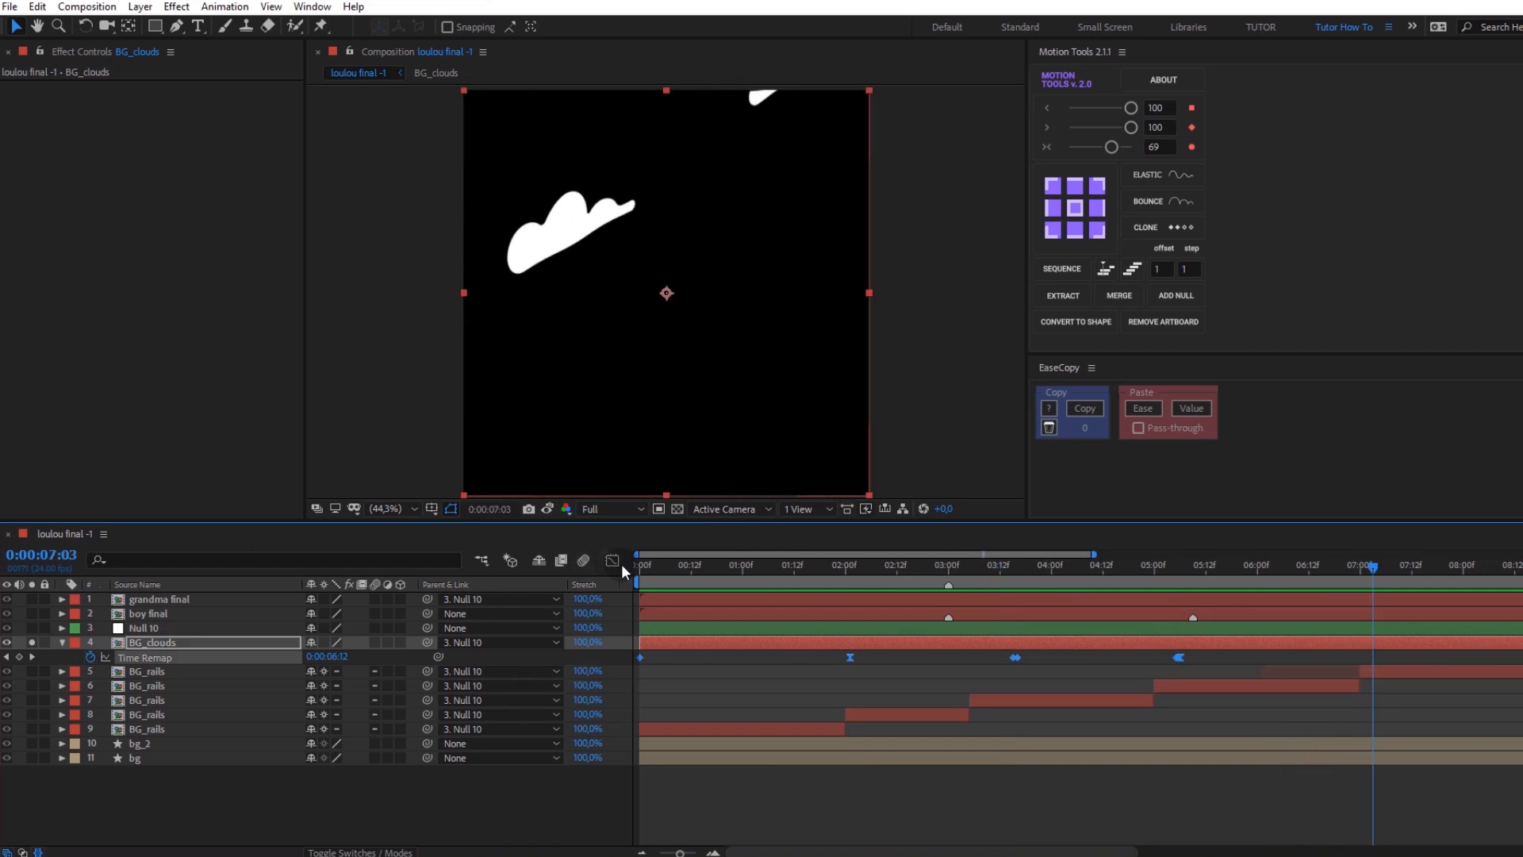
click(613, 562)
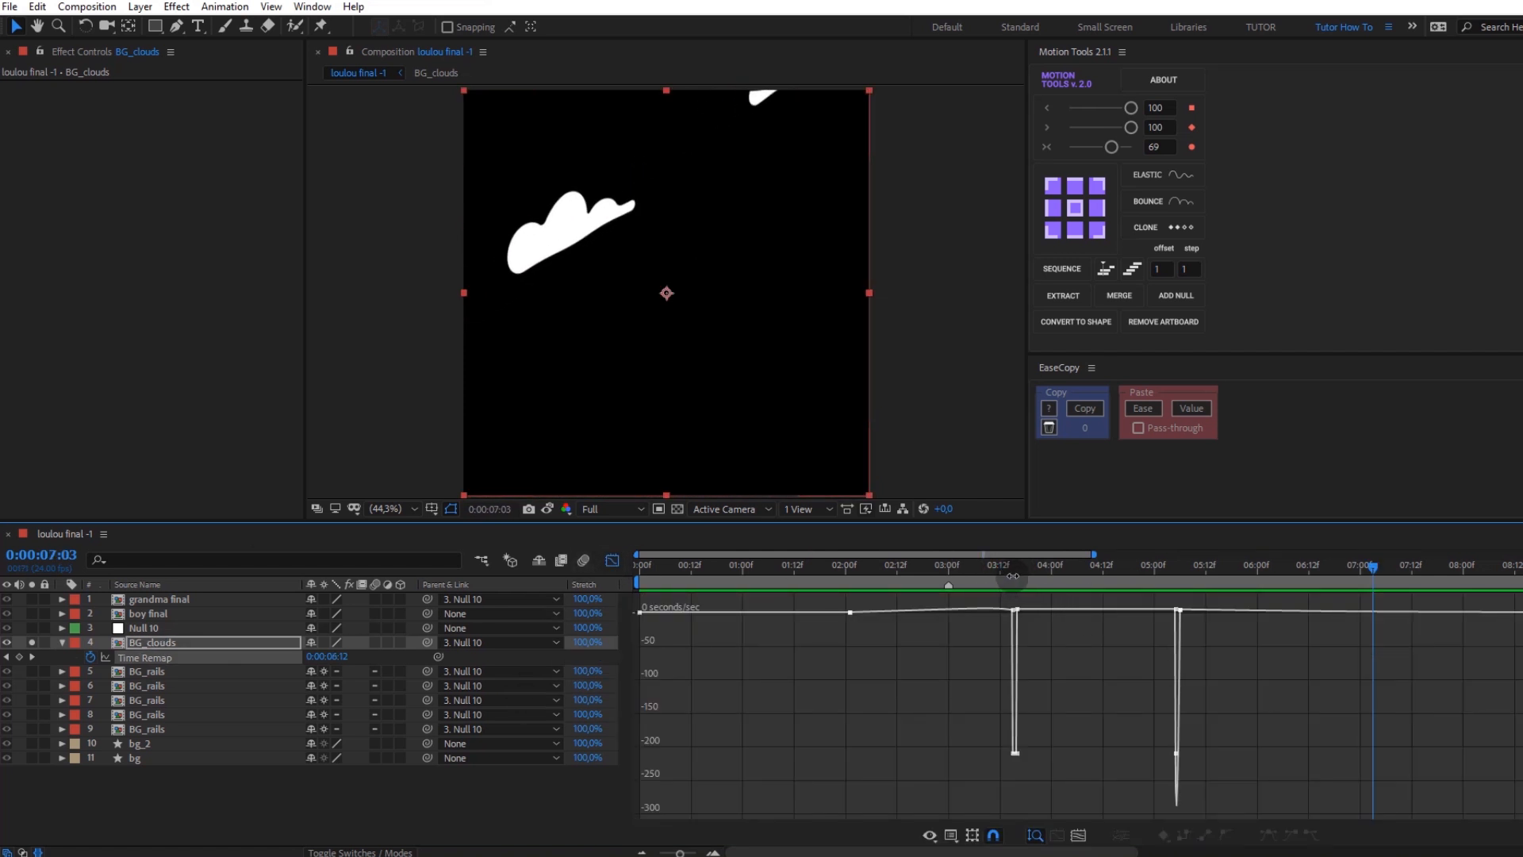
drag(1027, 568, 853, 568)
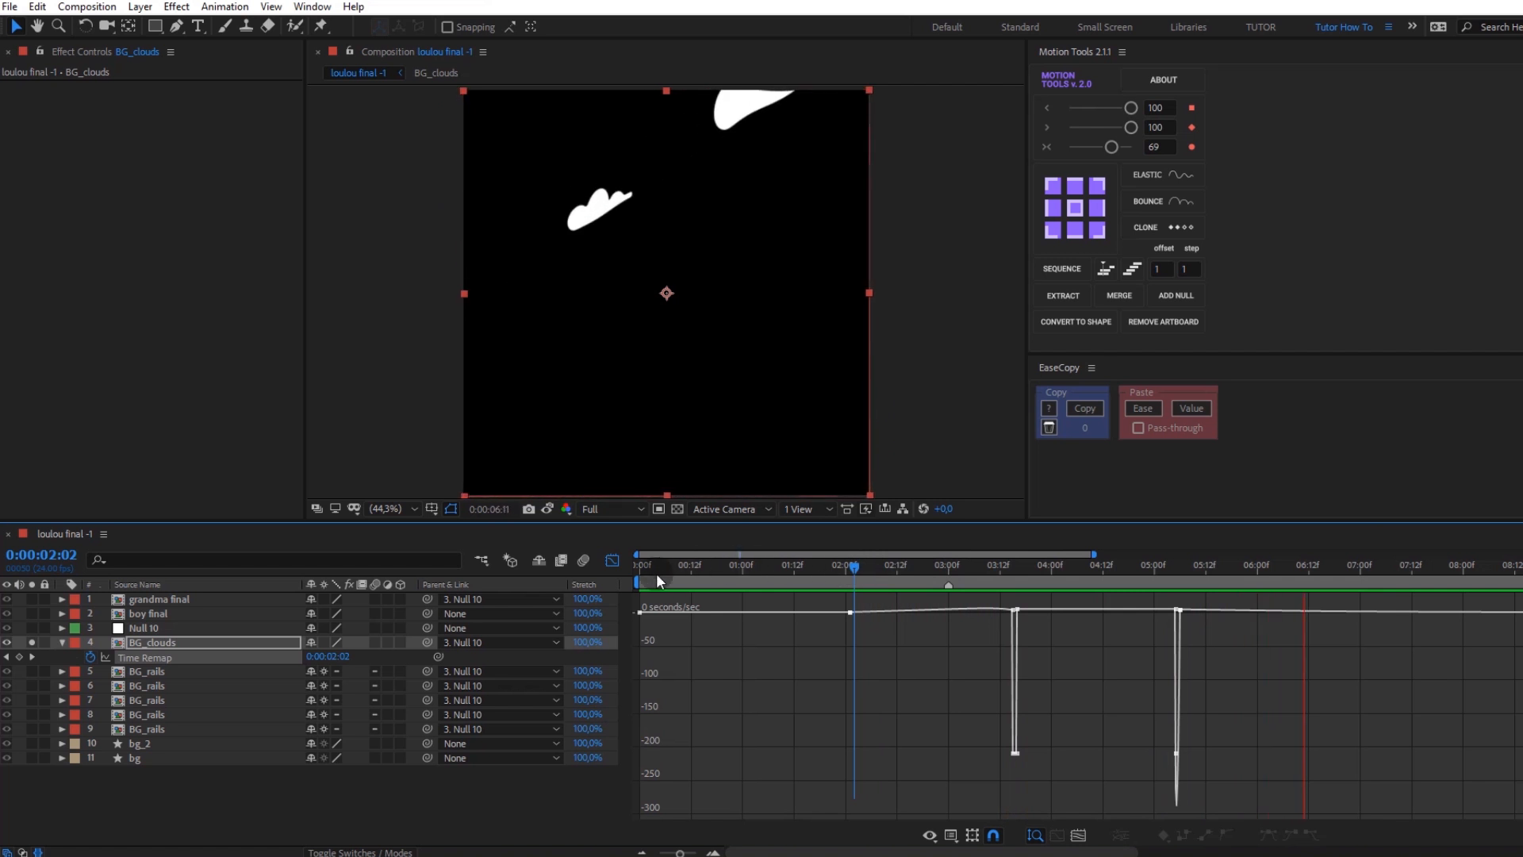
click(612, 562)
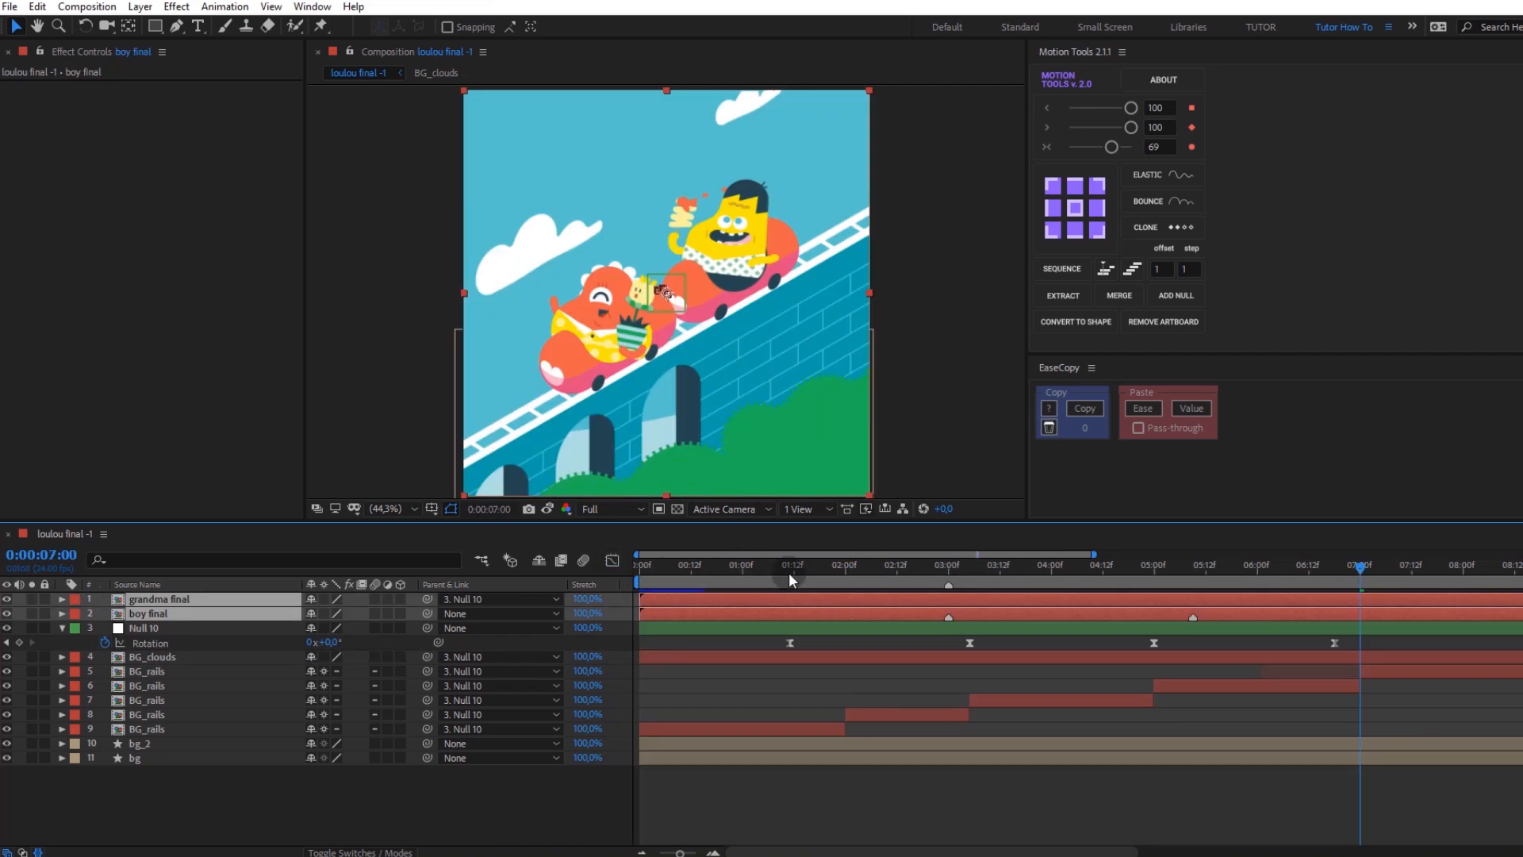
Step: Open the boy final composition and reveal the Car 4 layer's animated properties from 0:00:02:00
click(787, 568)
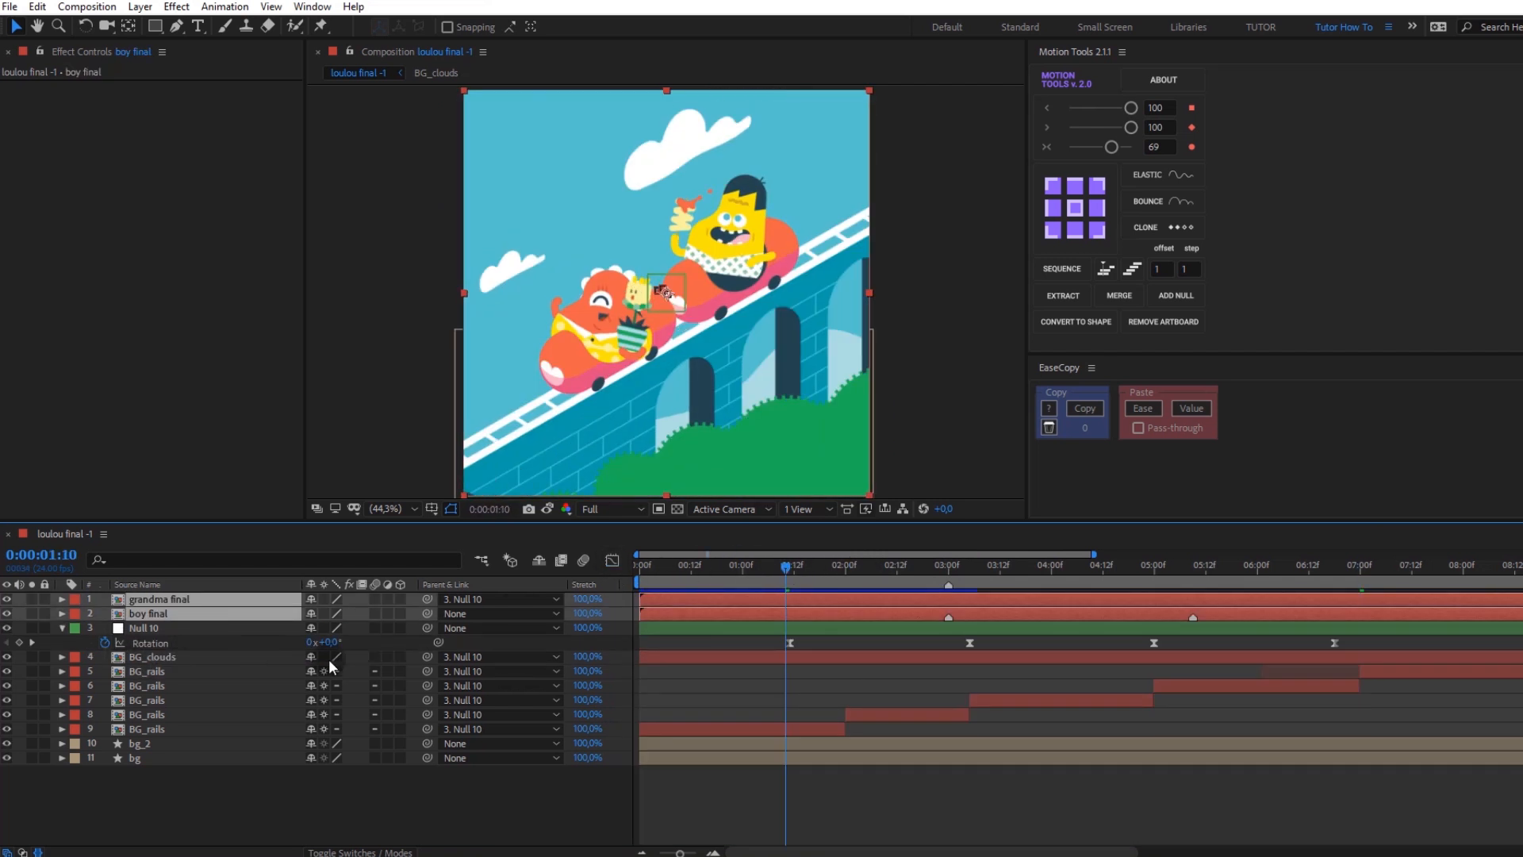
click(183, 611)
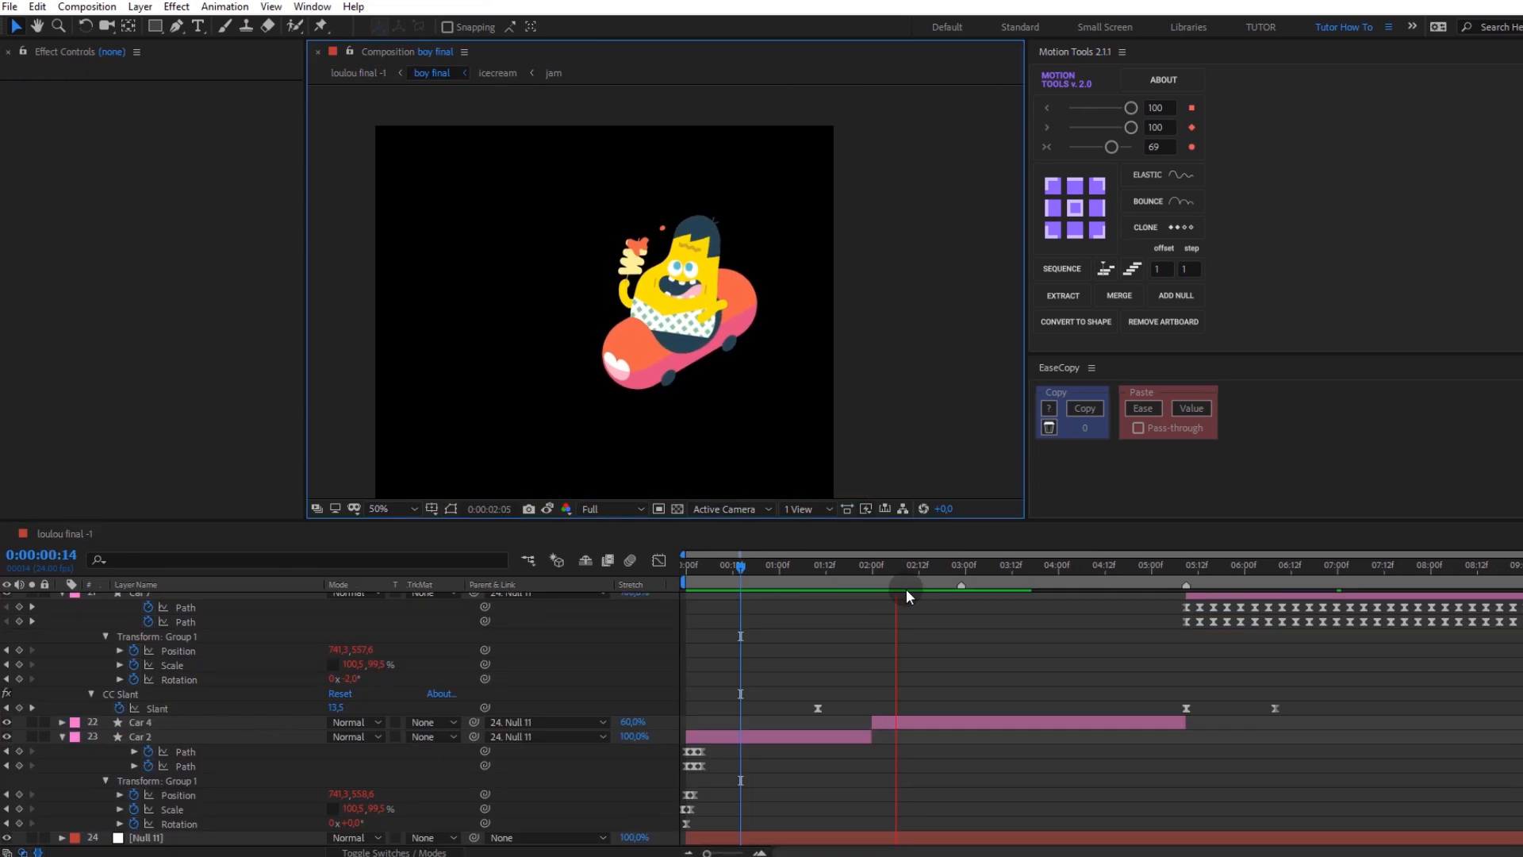
drag(896, 583, 887, 580)
click(898, 725)
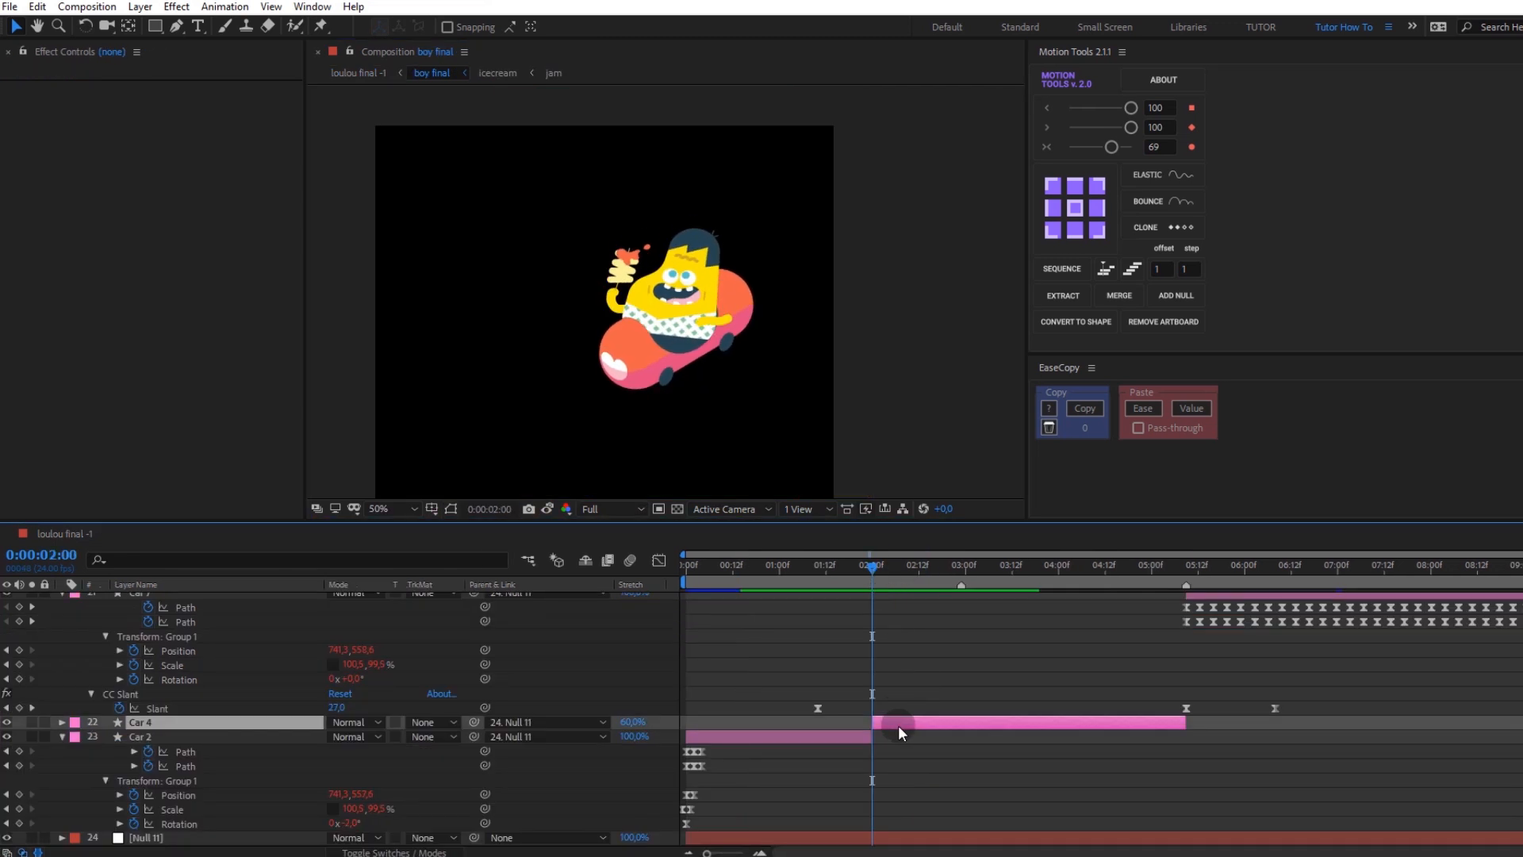
key(u)
scroll(899, 747, down, 3)
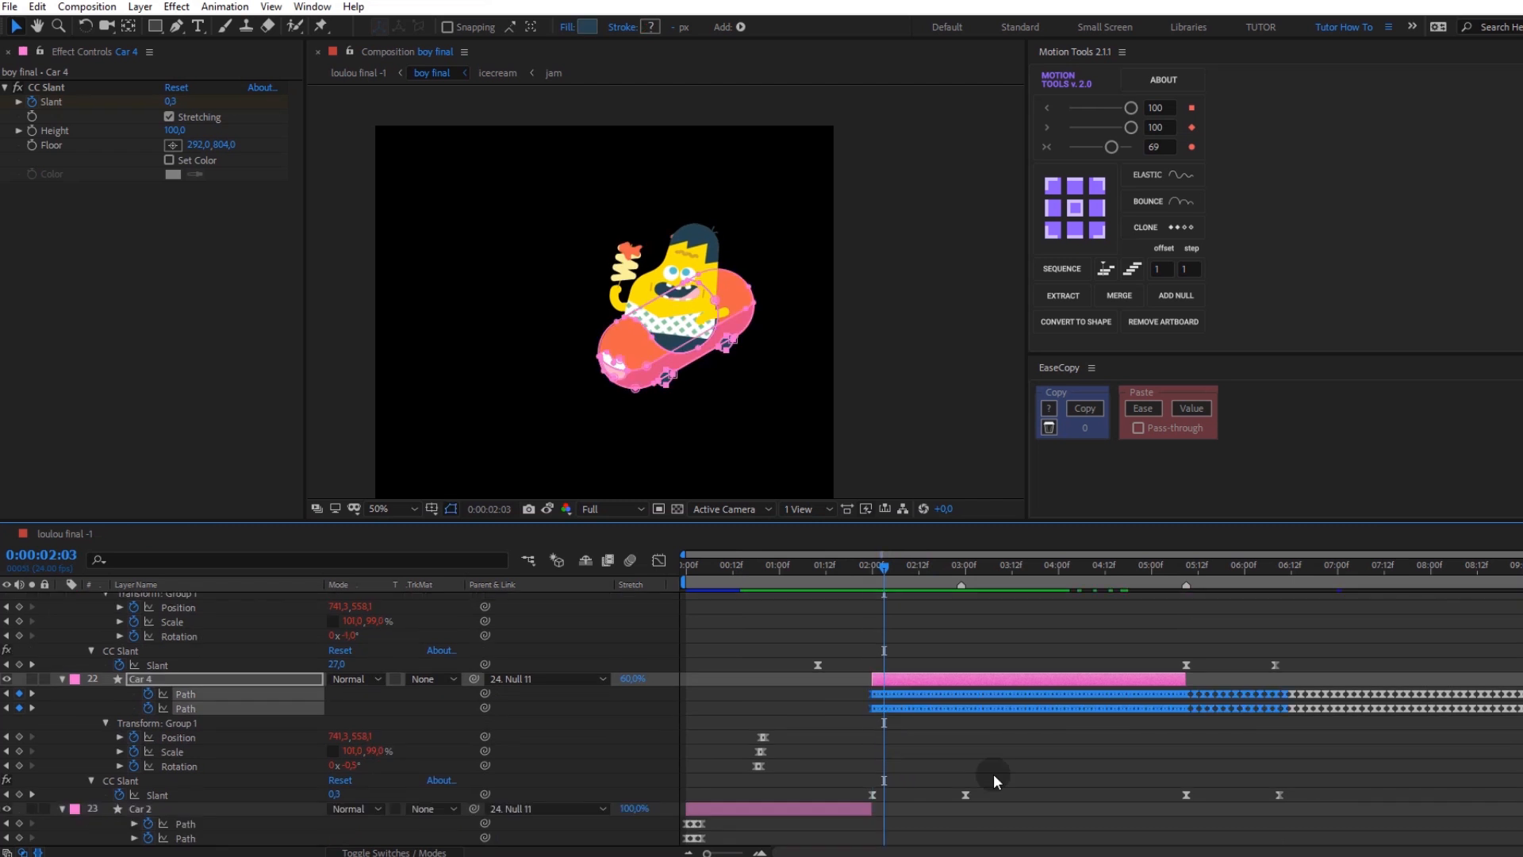
Step: Select Car 4's first two CC Slant keyframes and scrub the car's slant to 0:00:03:00
drag(994, 774, 839, 801)
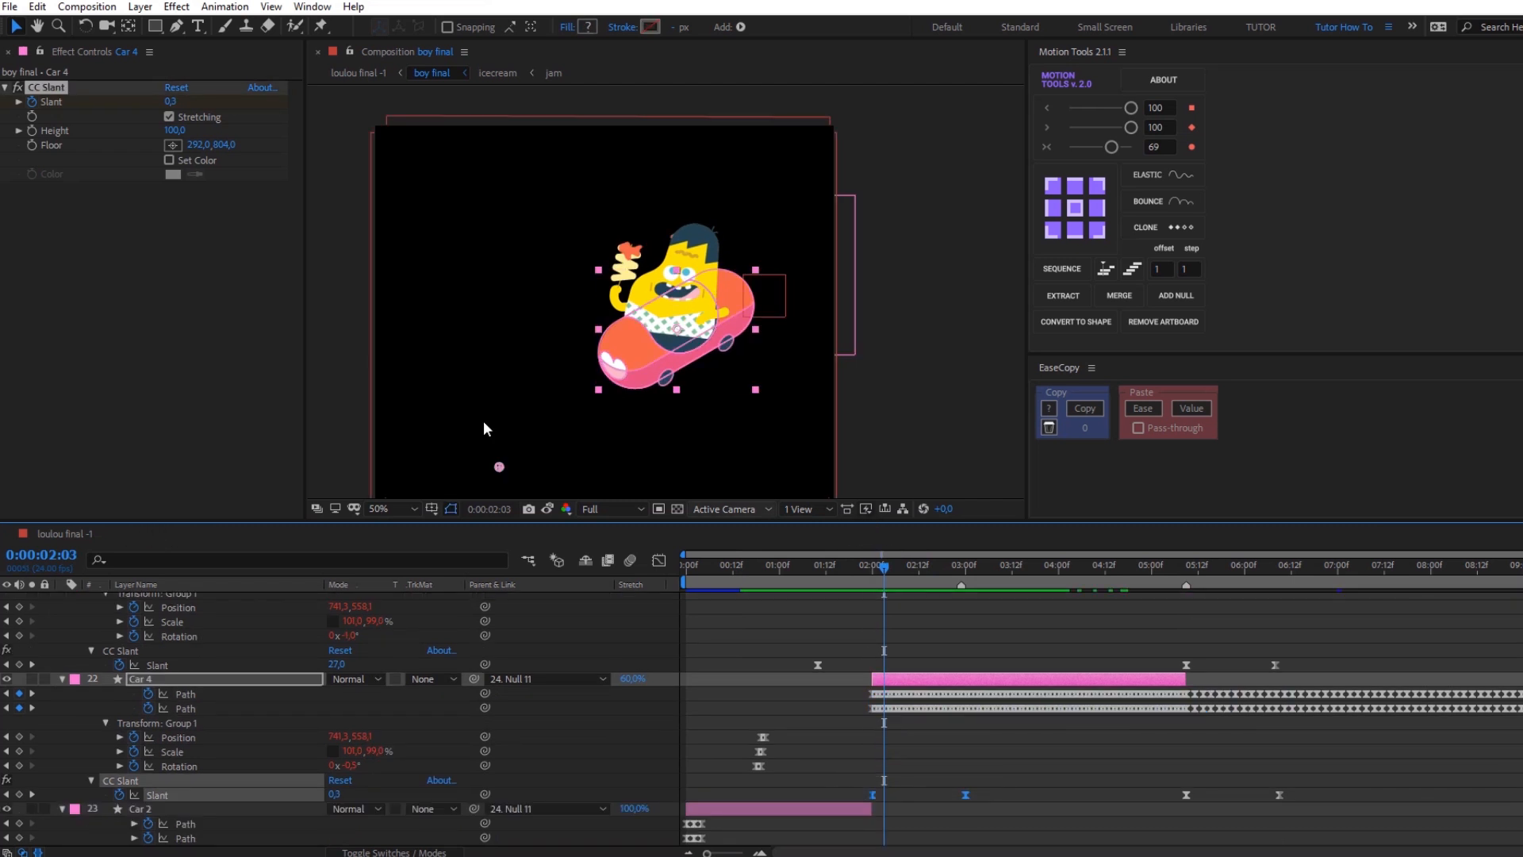
drag(691, 357, 709, 317)
drag(885, 567, 971, 584)
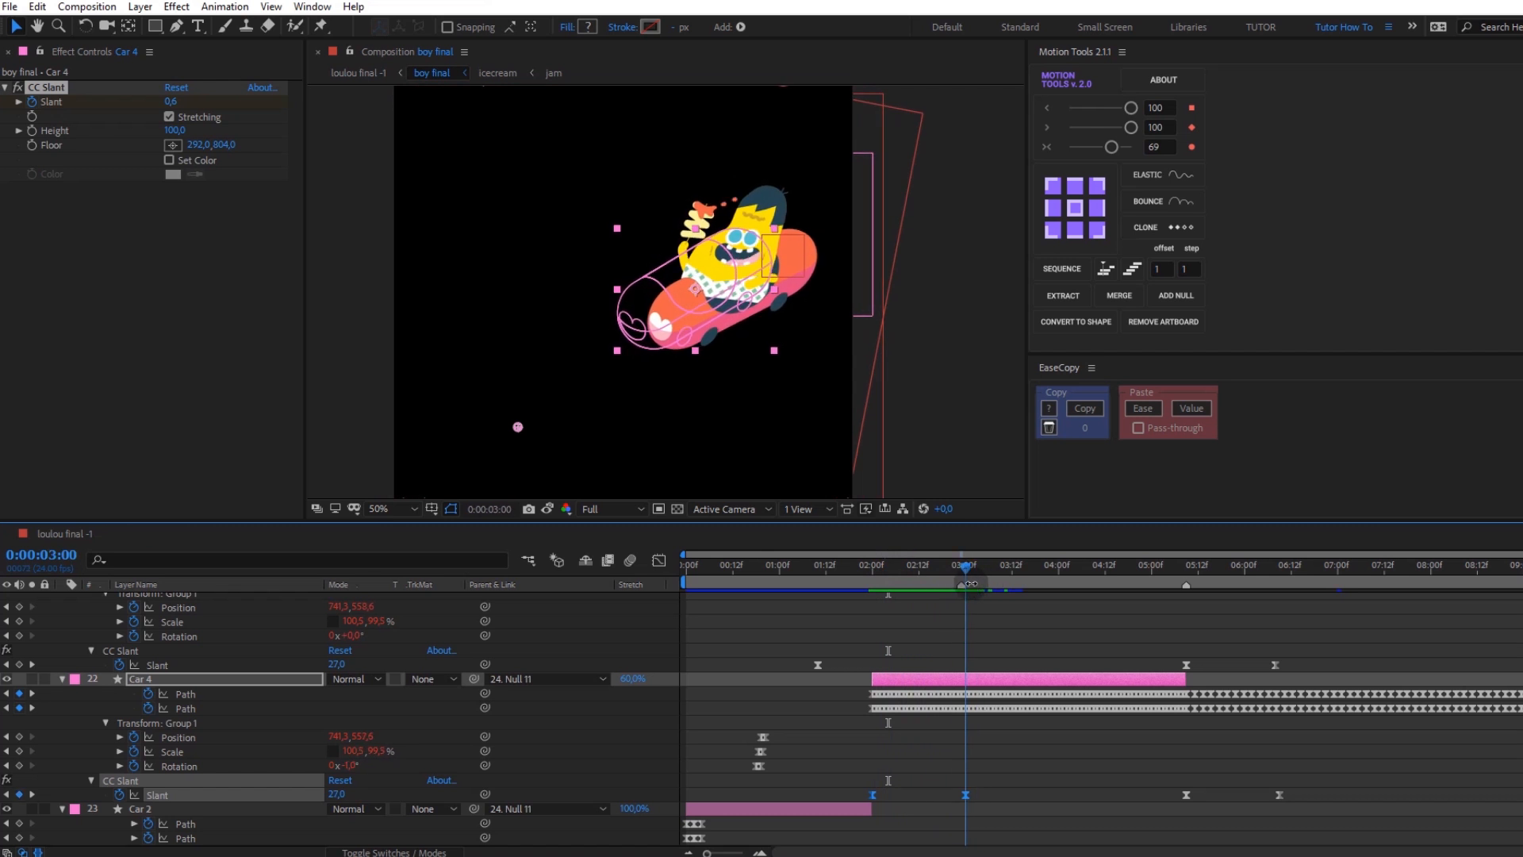
Step: Examine the back hand 2 layer and icecream layers 14 and 13 around 0:00:03:00 in boy final
scroll(979, 664, up, 8)
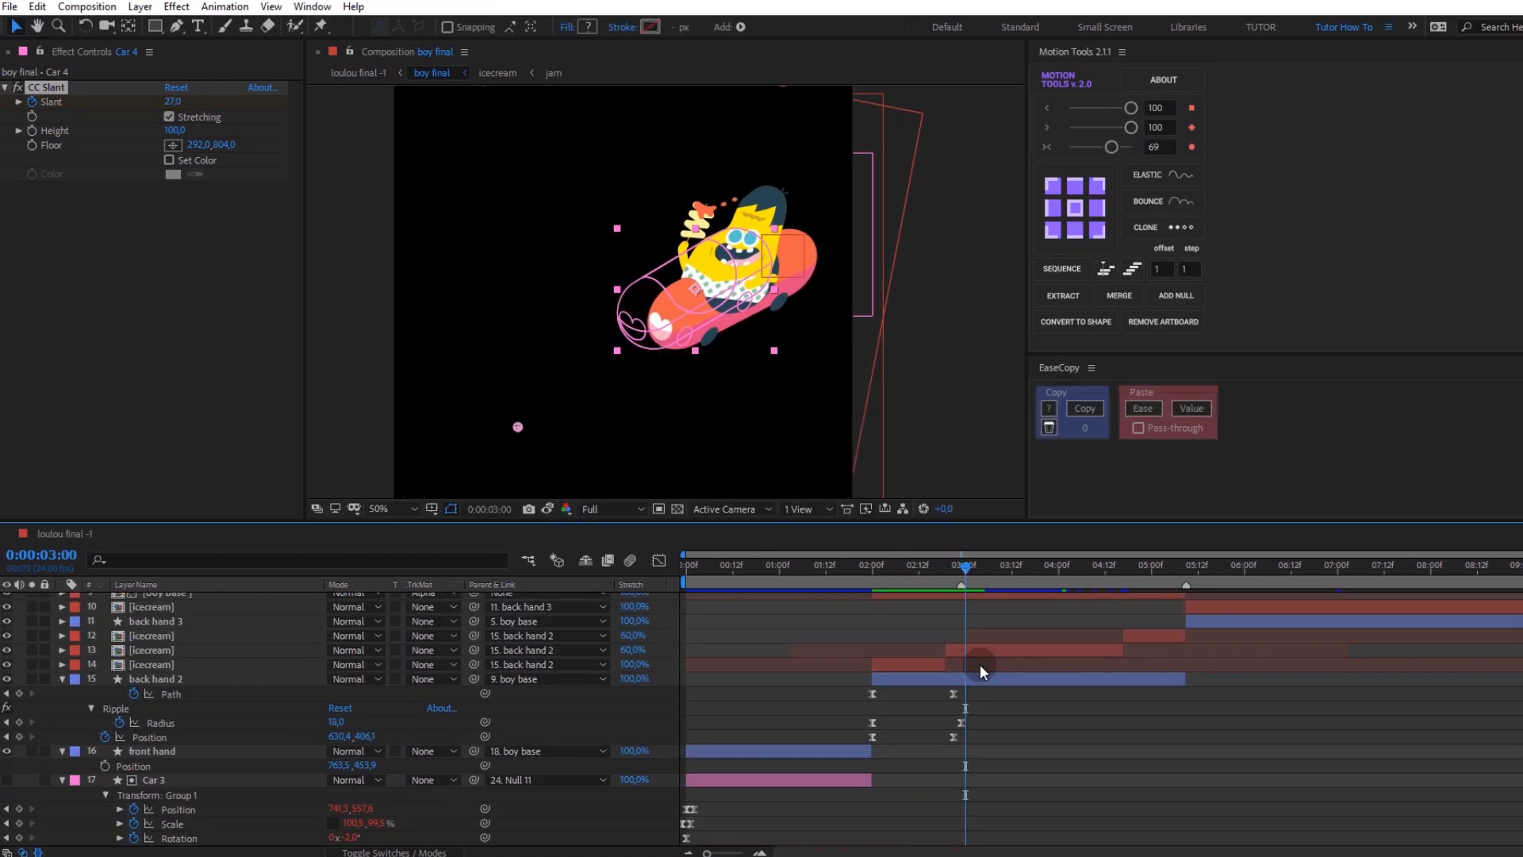
click(981, 682)
click(913, 666)
click(963, 652)
scroll(959, 671, up, 2)
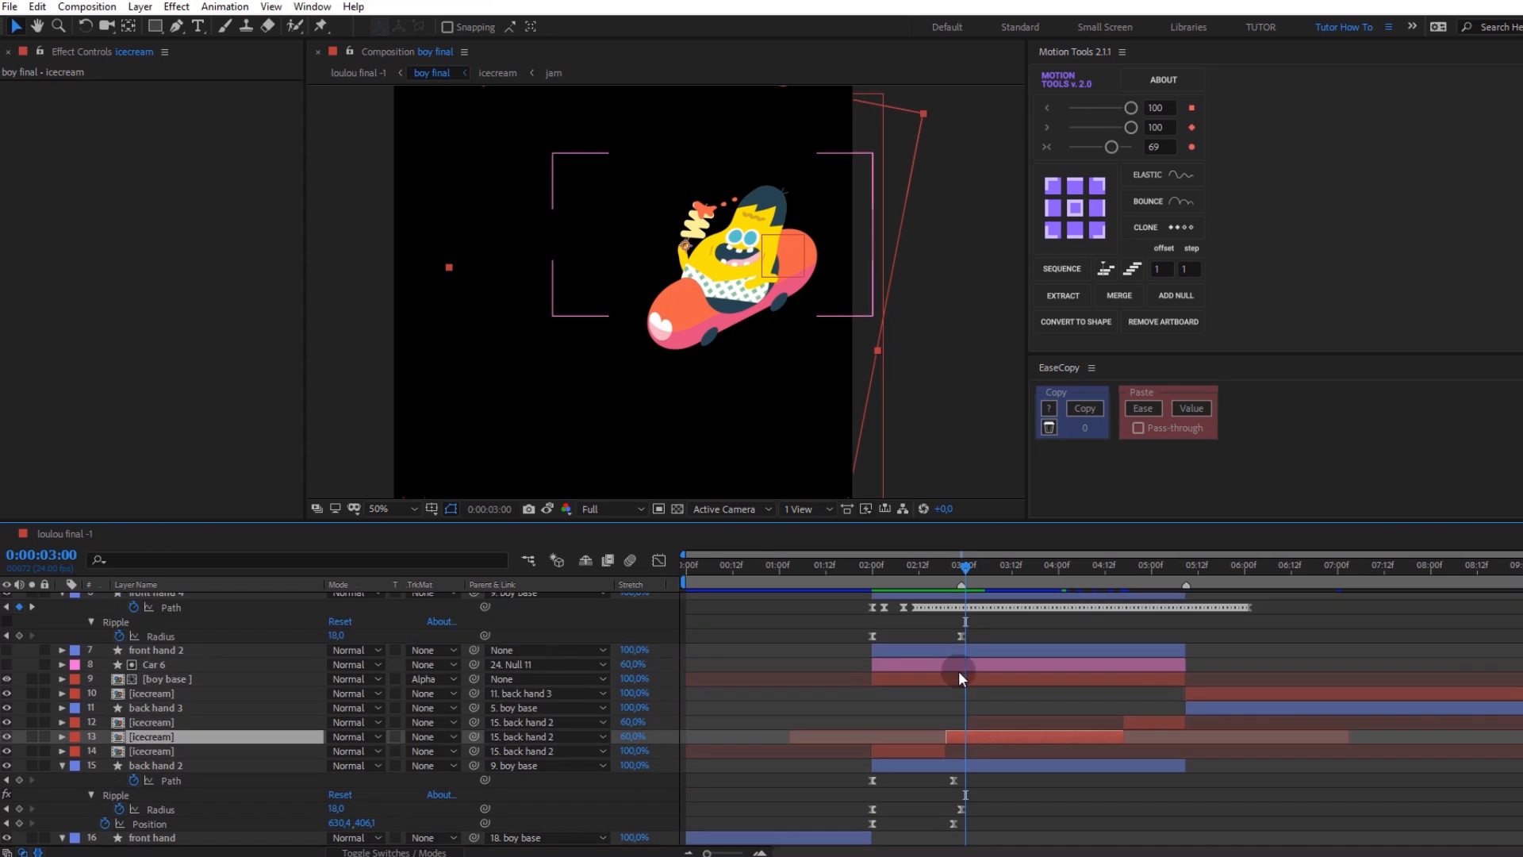
Step: Reveal the keyframes of boy base layer 9, select its CC Slant 2 keyframes around 0:00:02:00–0:00:03:00, and scrub back to 0:00:02:00
click(958, 672)
key(u)
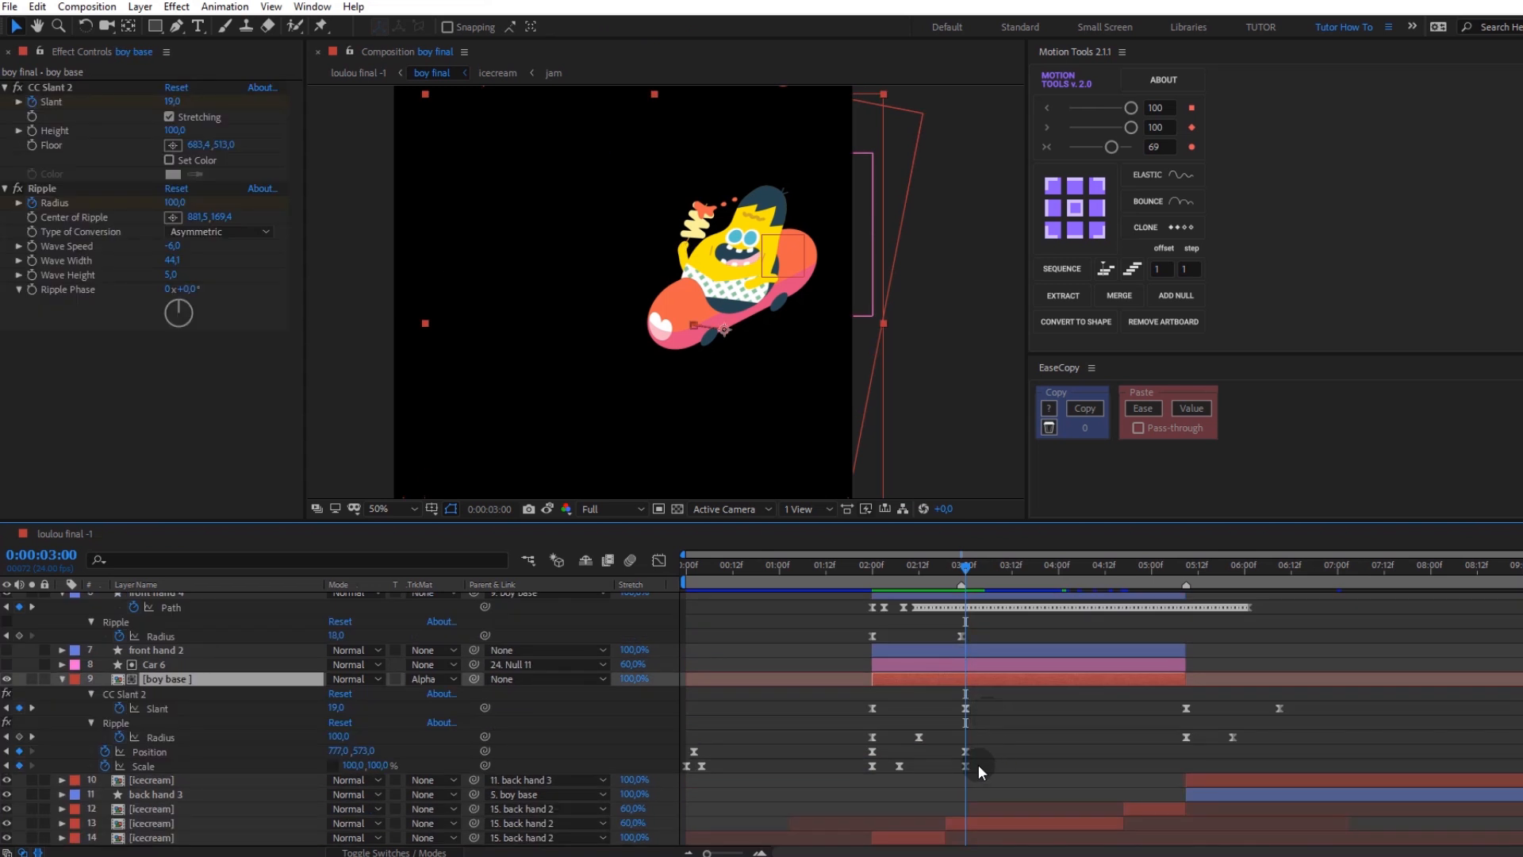
drag(987, 714, 869, 696)
drag(968, 560, 877, 587)
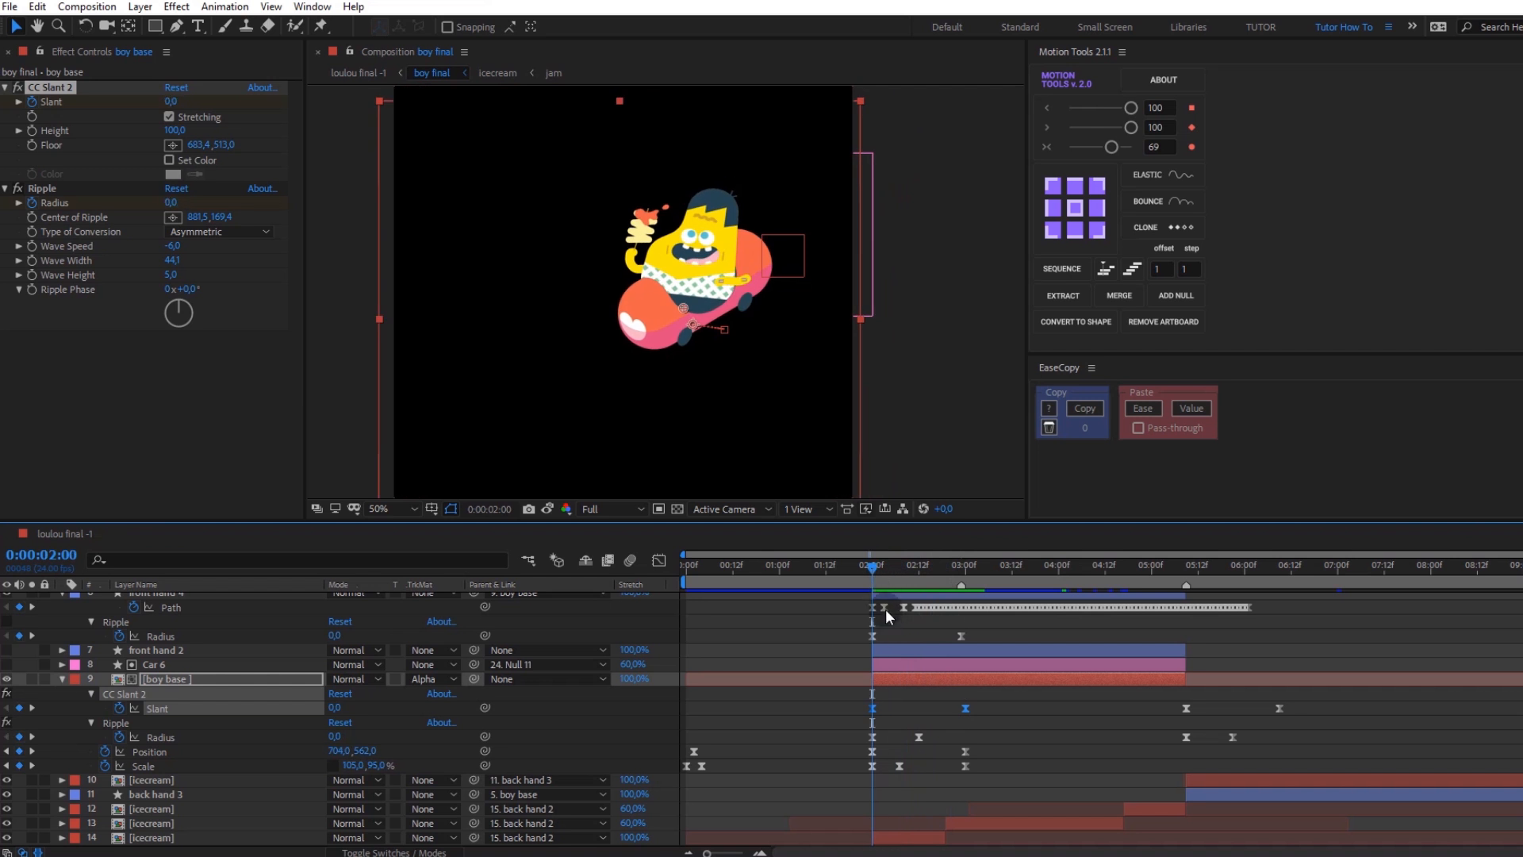
Step: Compare the boy base motion with its Ripple effect off and on, scrubbing to 0:00:03:00 and playing from 0:00:01:23
click(50, 192)
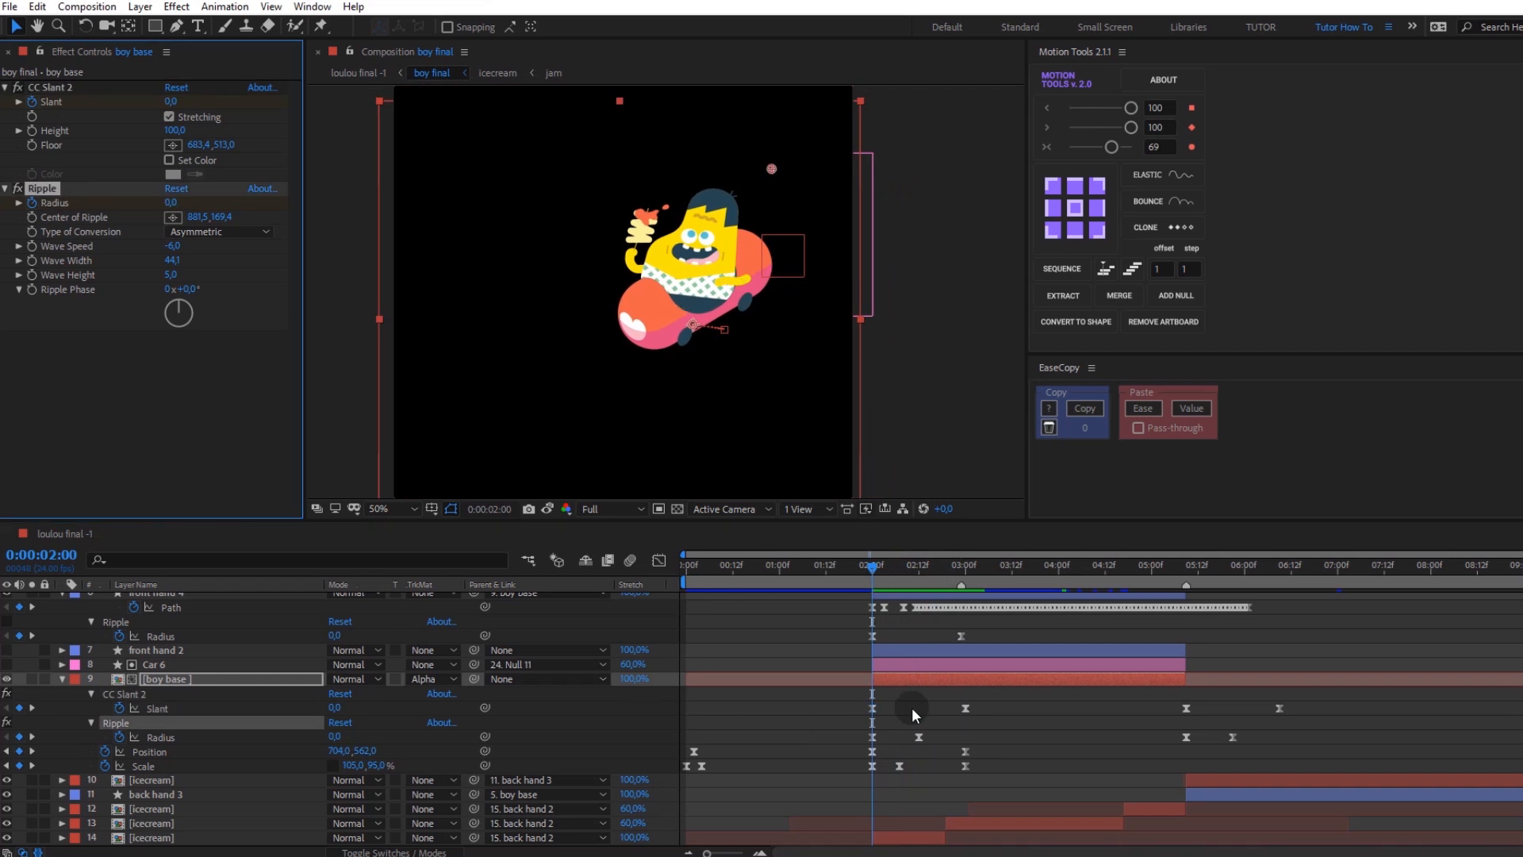
drag(868, 564, 972, 599)
click(15, 191)
key(space)
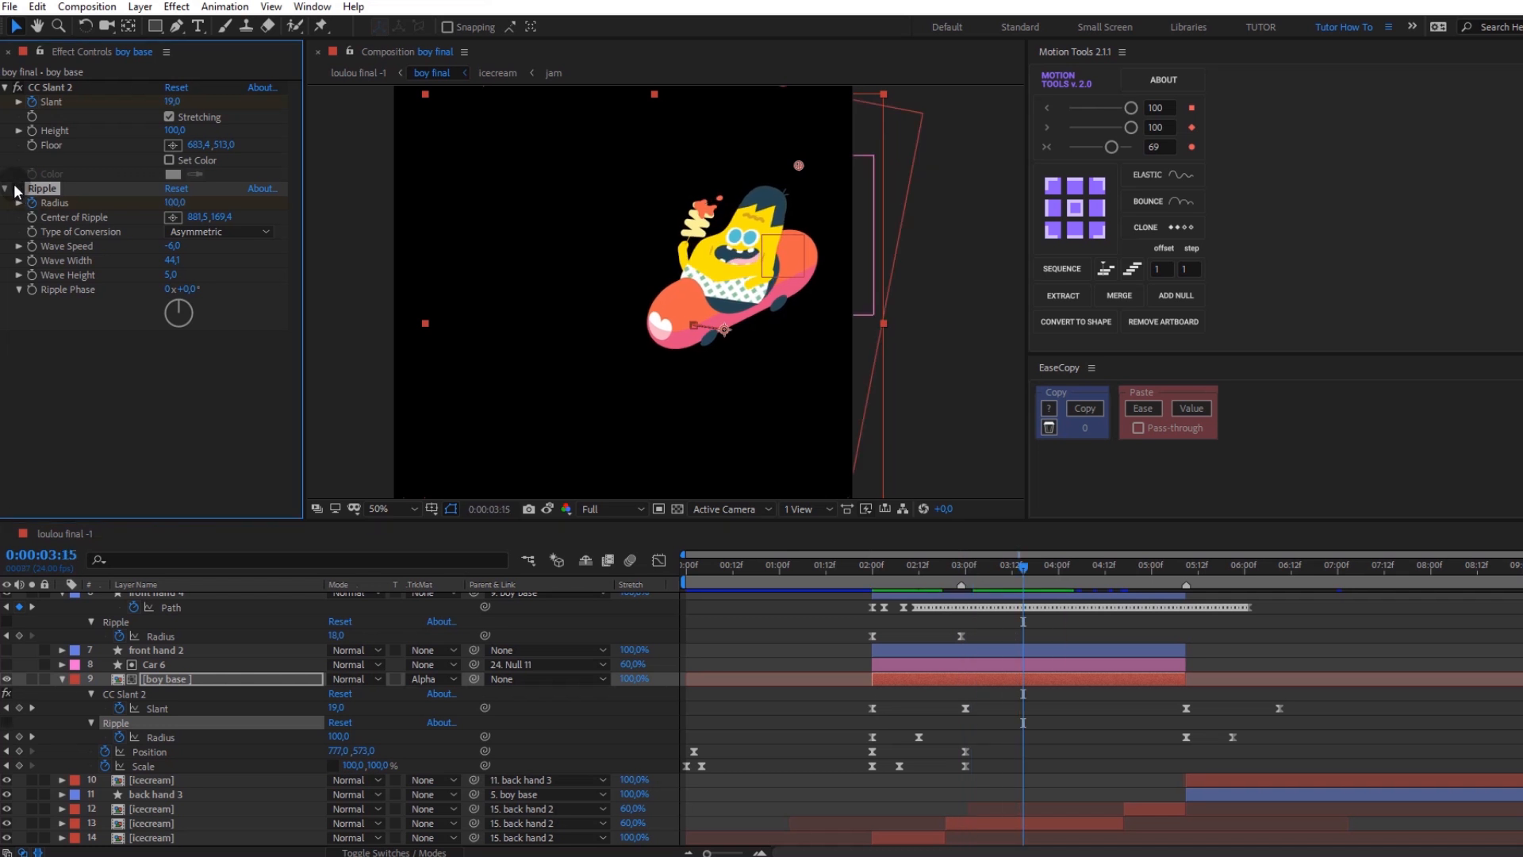
click(870, 565)
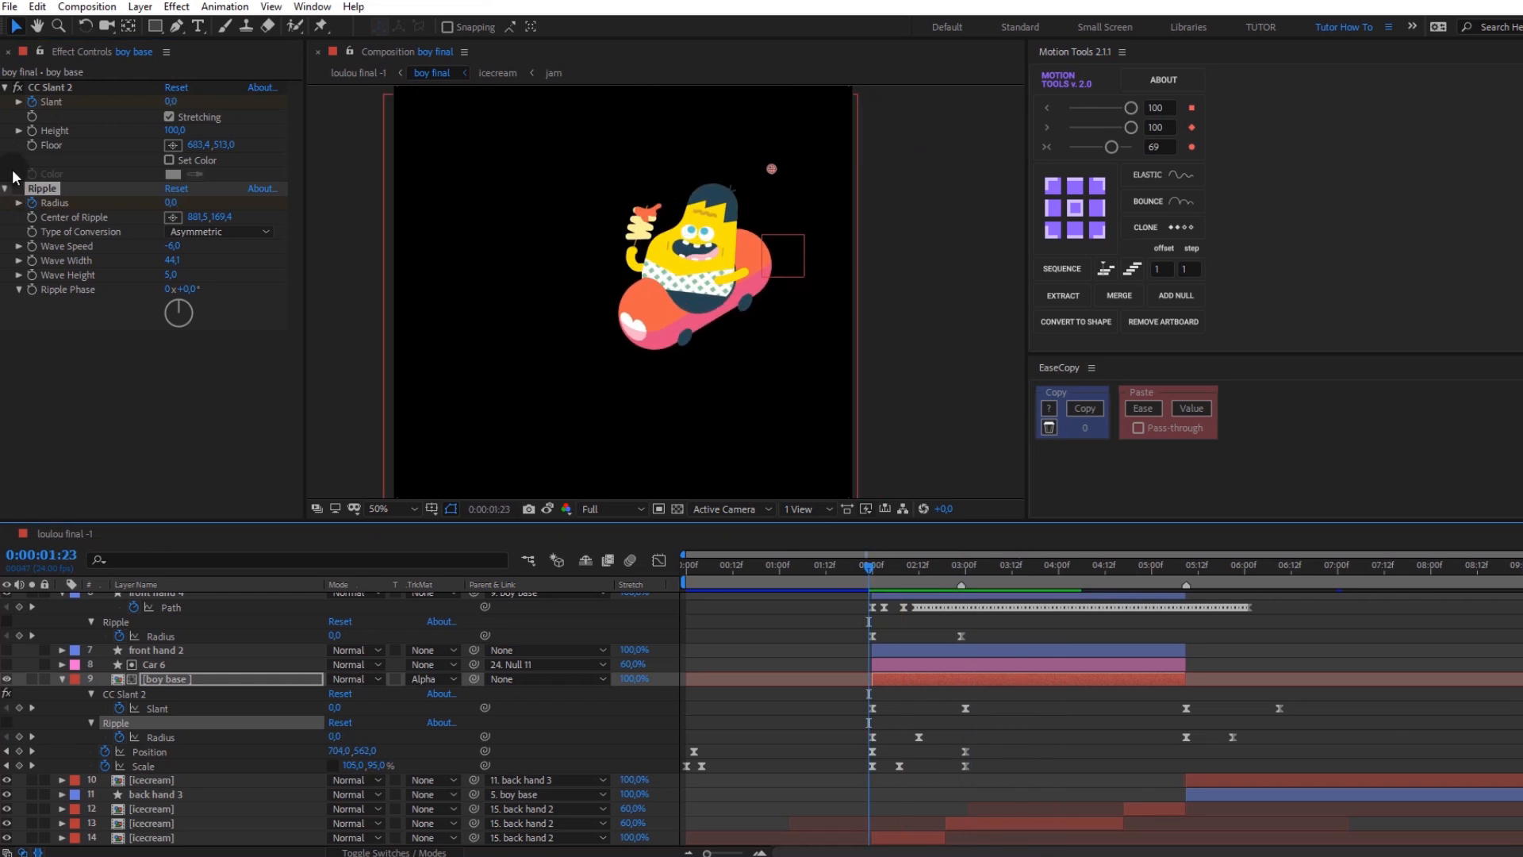
key(space)
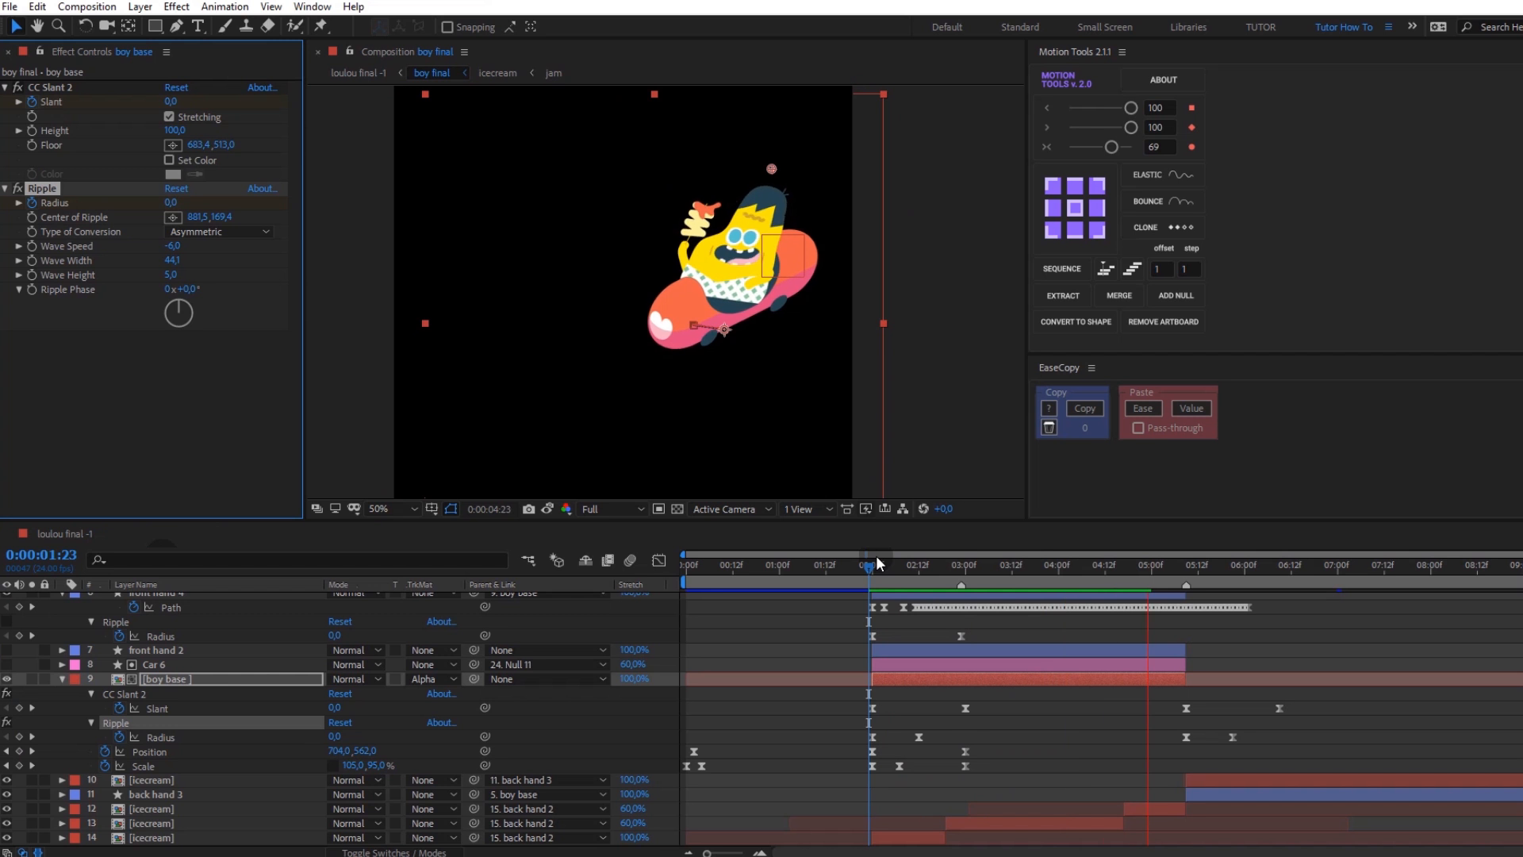
key(space)
Step: Select Car 7's last two CC Slant keyframes and scrub the slant from 0:00:05:09 to 0:00:06:07
scroll(1251, 749, down, 10)
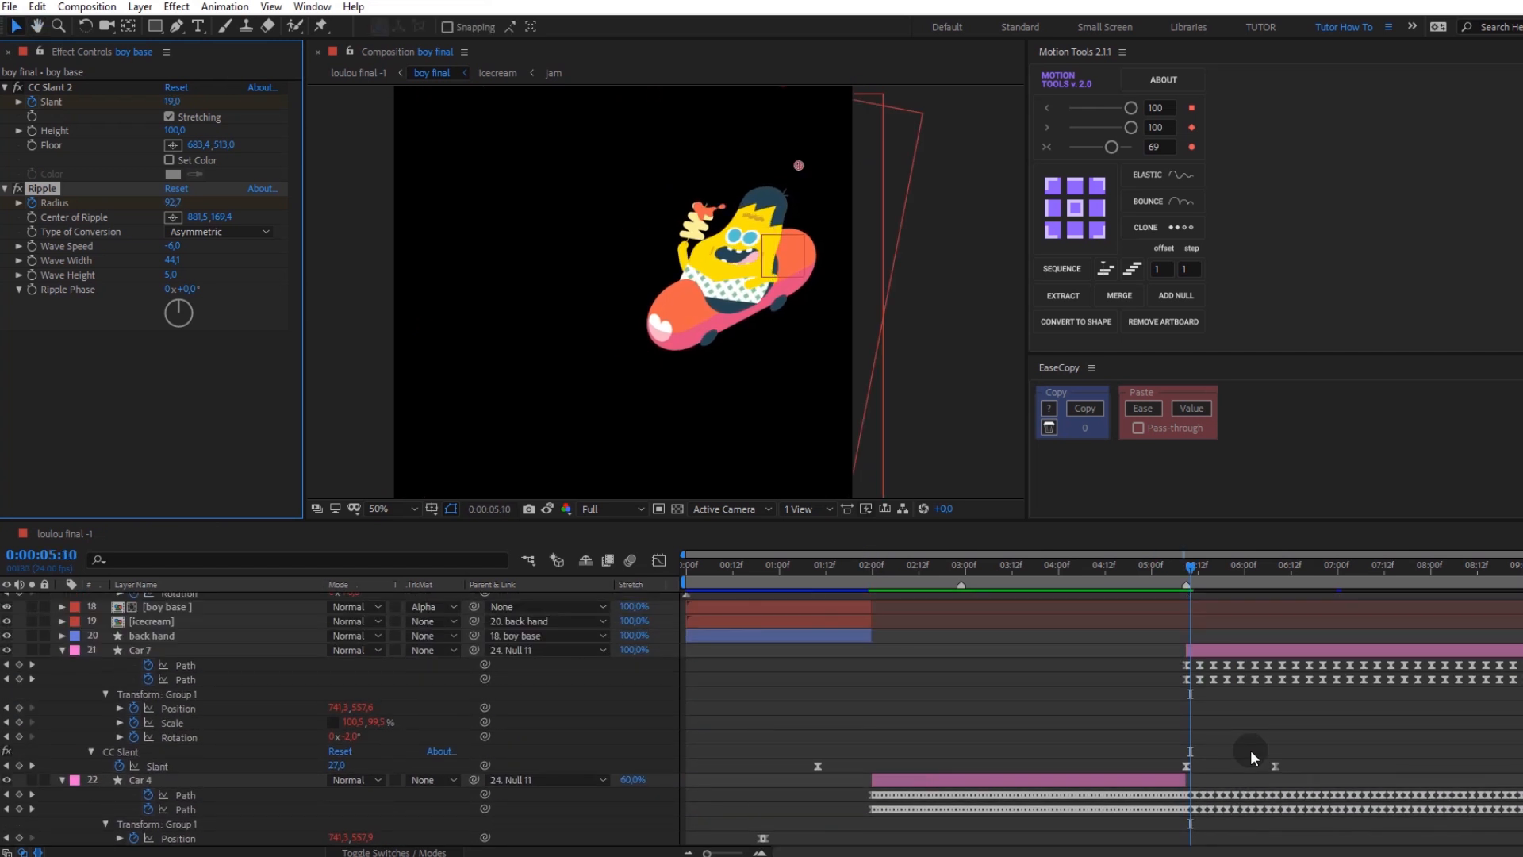
click(1239, 693)
drag(1191, 567, 1187, 567)
drag(1288, 792, 1216, 803)
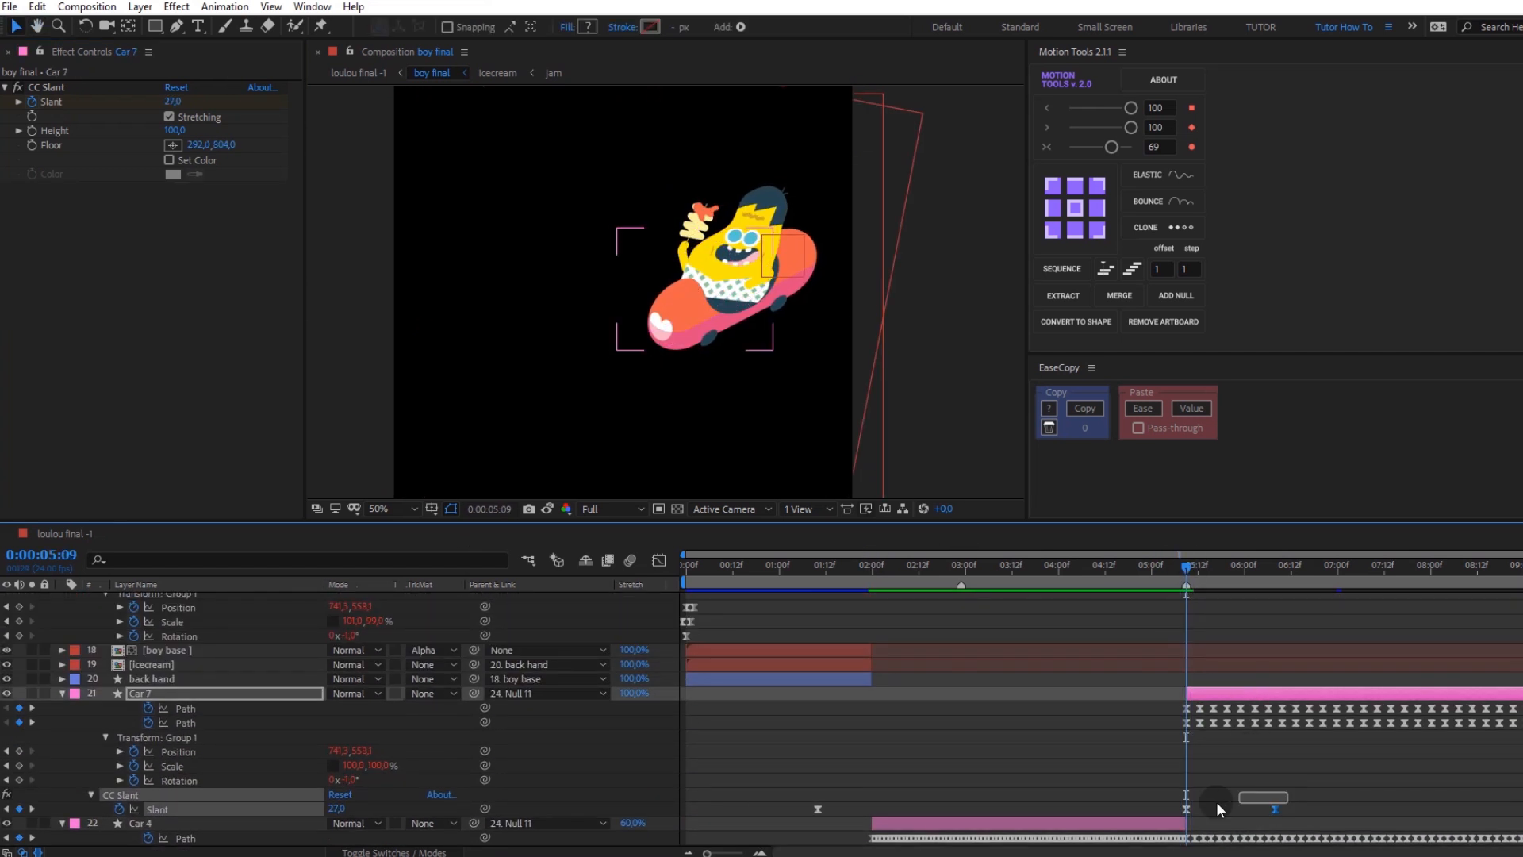
drag(1335, 777, 1176, 815)
drag(1186, 567, 1273, 604)
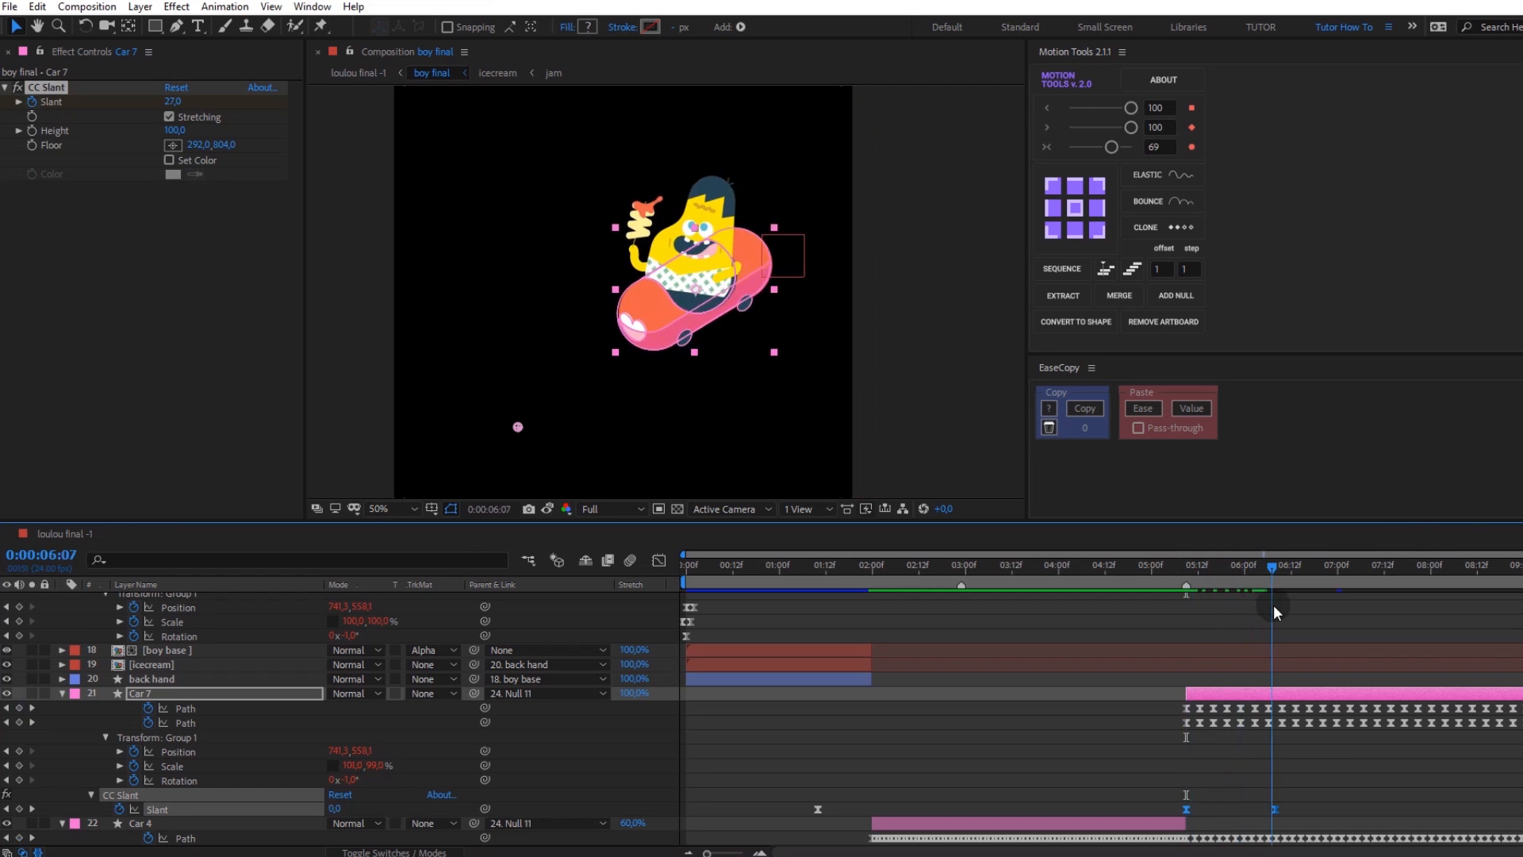
Step: Select the CC Slant 2 keyframes of boy base layer 5 and play its motion from 0:00:05:05
scroll(1288, 703, up, 5)
scroll(1289, 703, up, 5)
click(1283, 716)
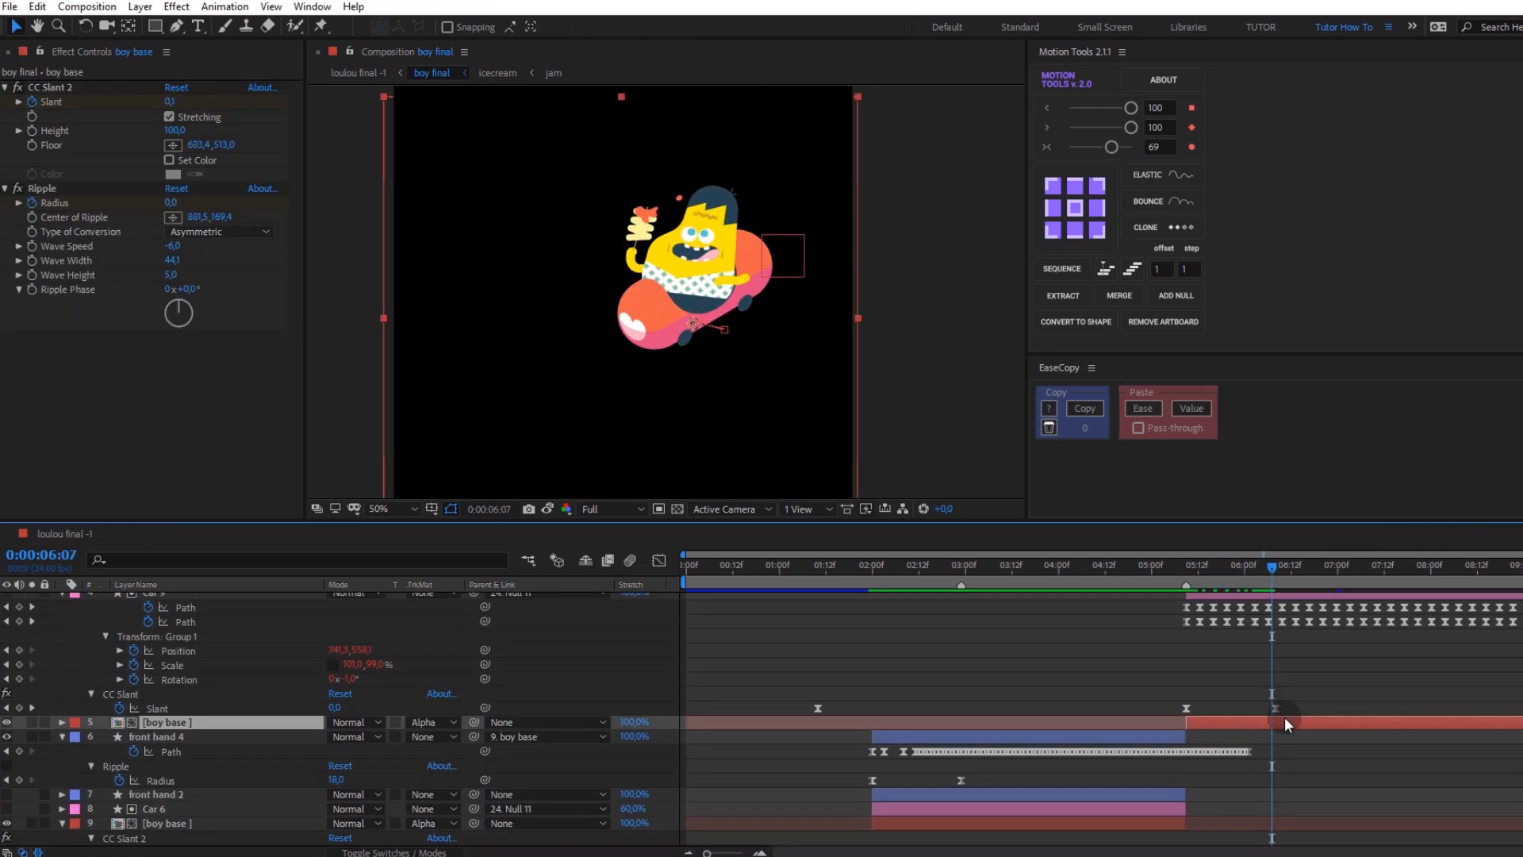
drag(1309, 724, 1142, 758)
drag(1271, 576, 1174, 569)
key(space)
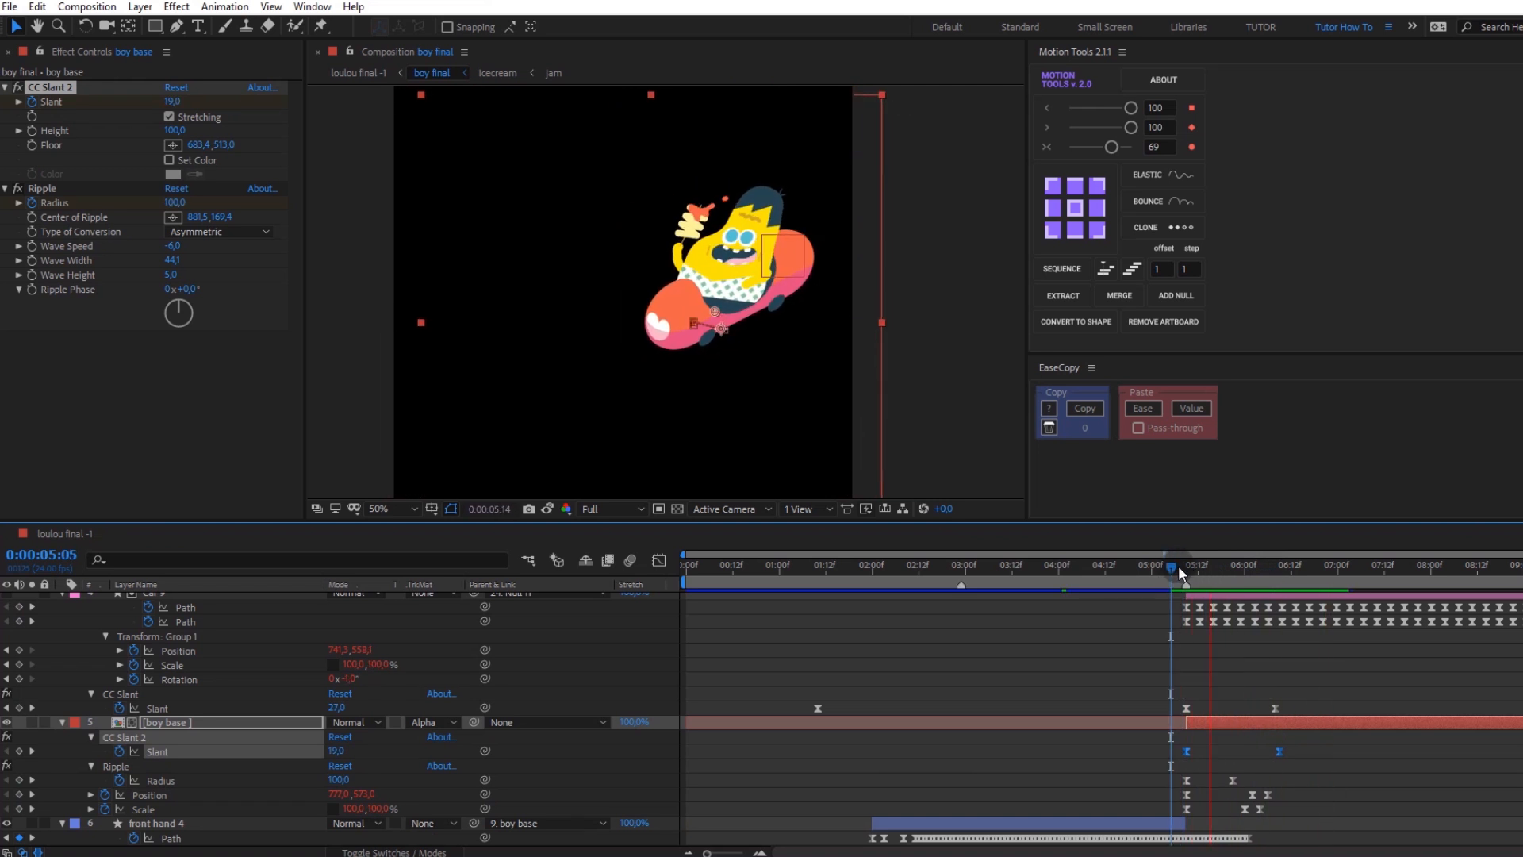
Step: Examine the keyframes of the front hand, car and boy base layers around the 0:00:05:09 layer switch in boy final
scroll(1201, 657, down, 4)
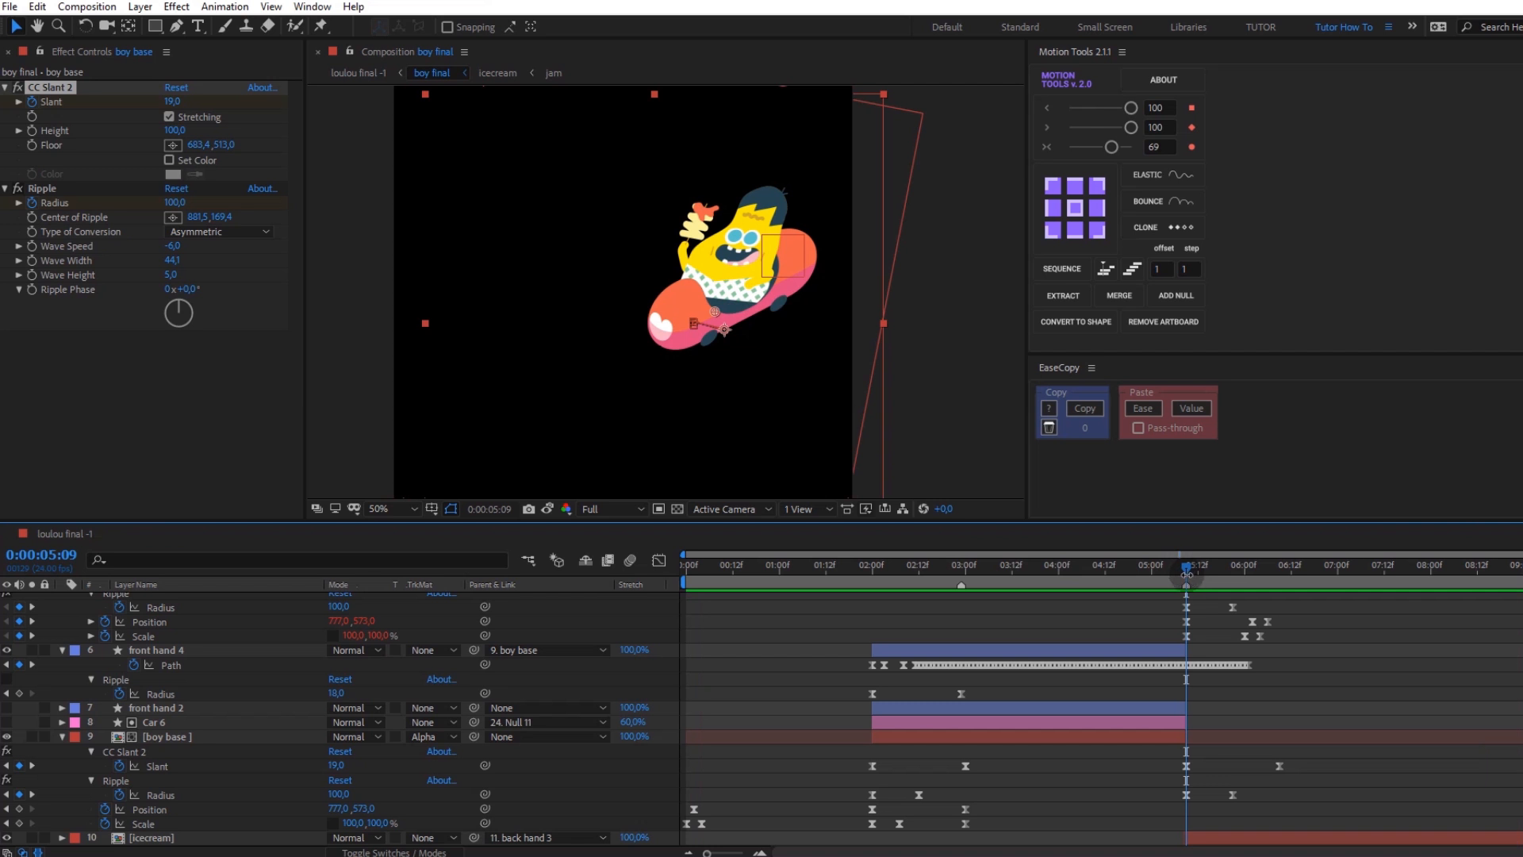
scroll(1296, 702, up, 3)
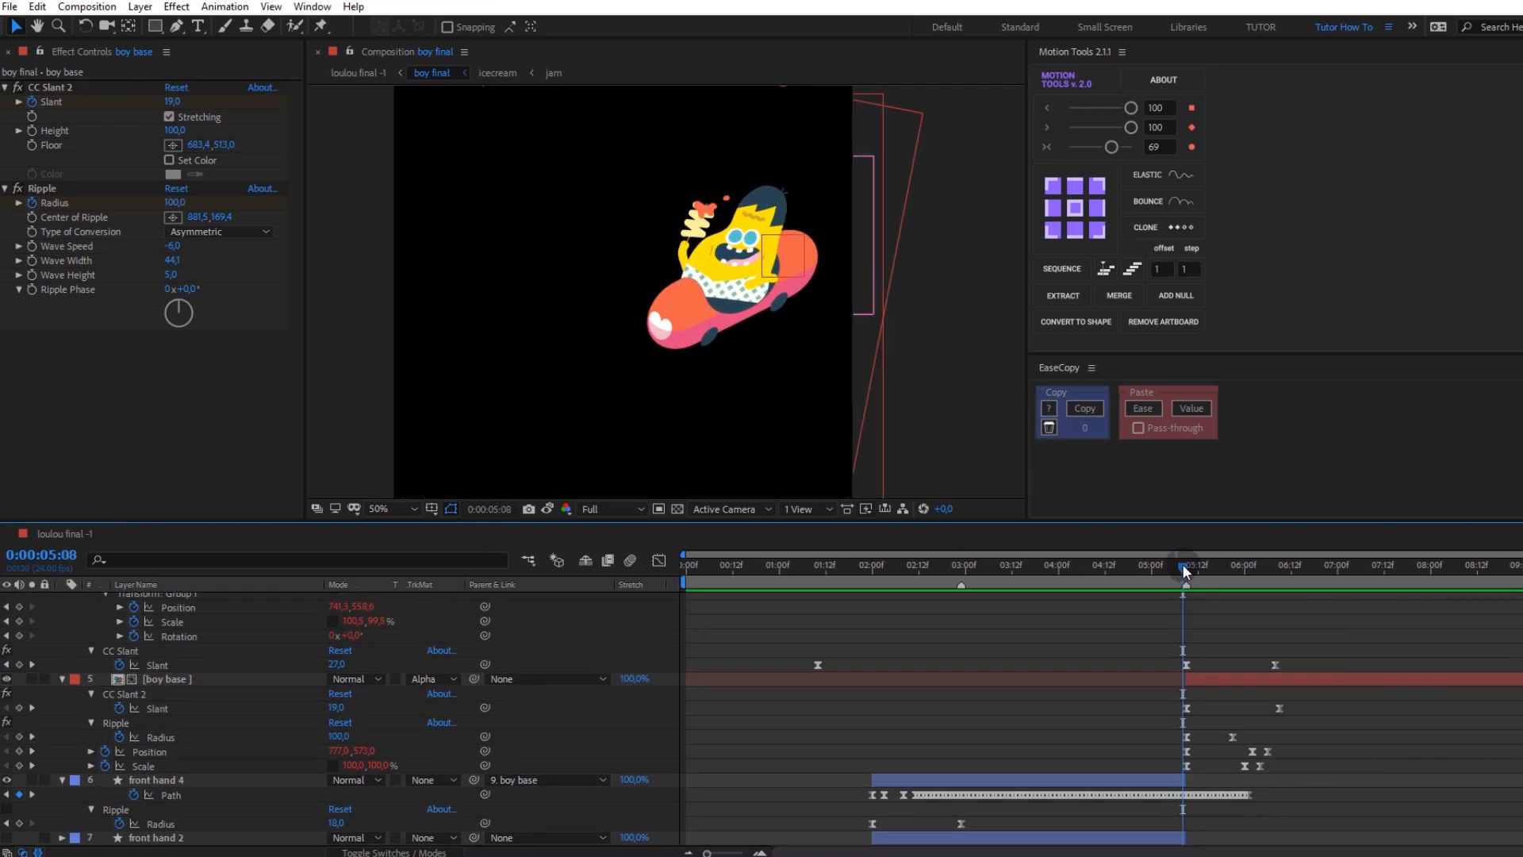
key(space)
click(1188, 565)
scroll(1245, 696, up, 4)
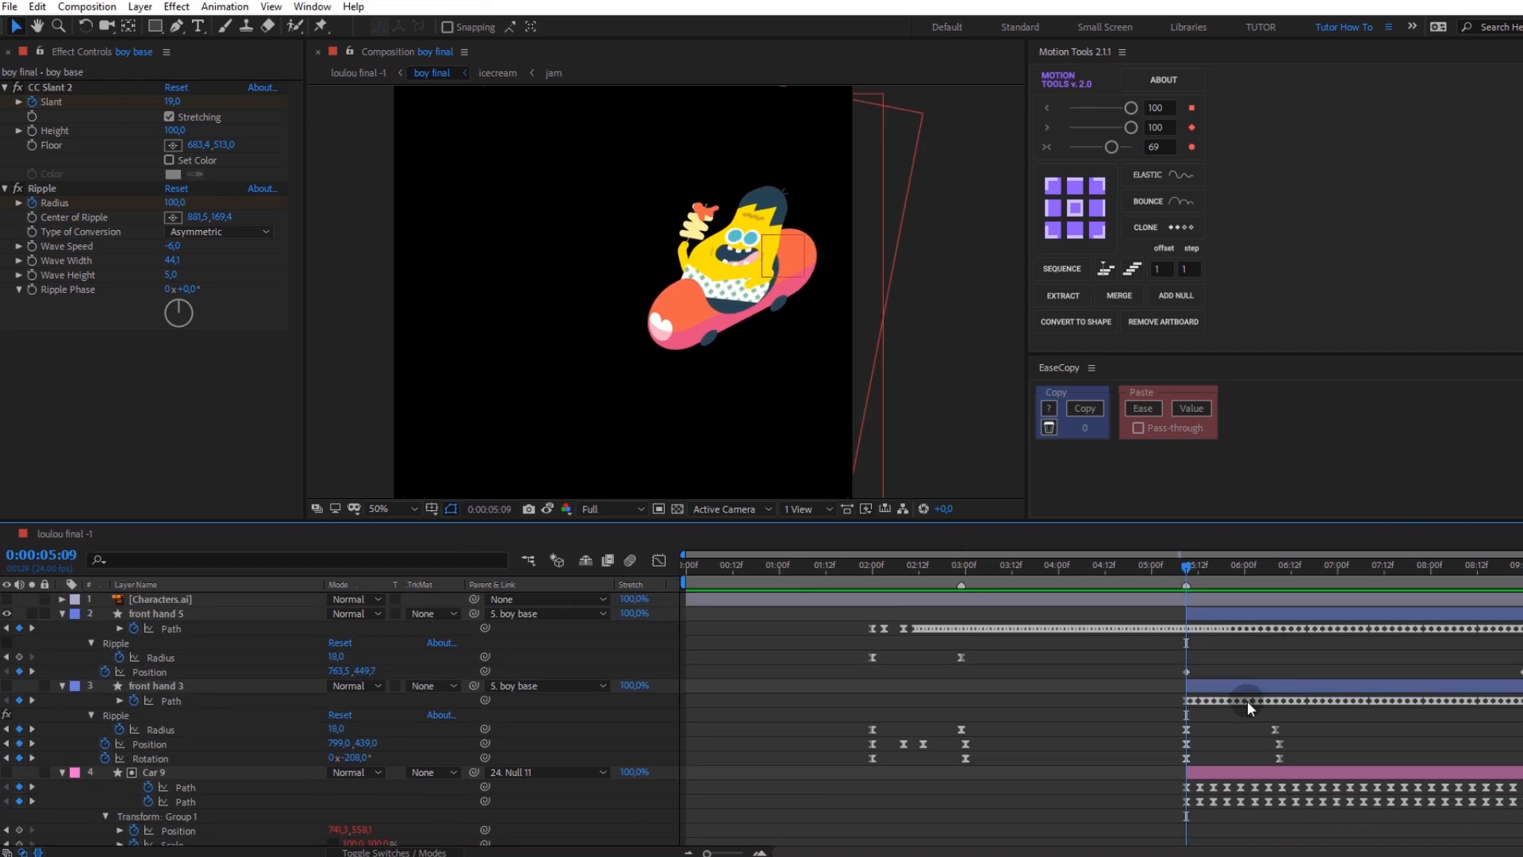
scroll(1306, 752, down, 3)
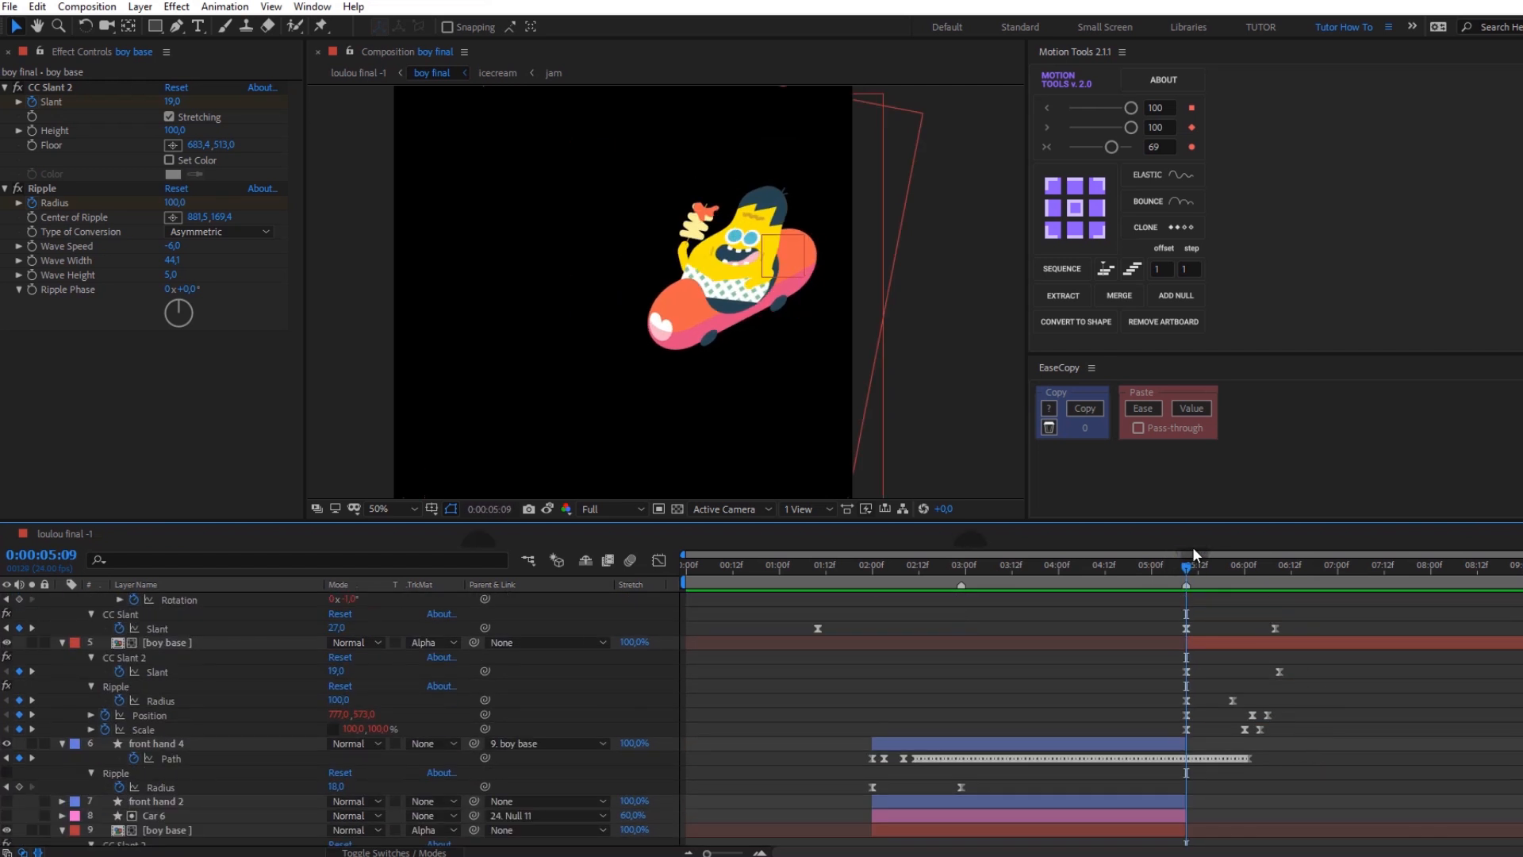
key(space)
key(space)
scroll(1127, 674, down, 4)
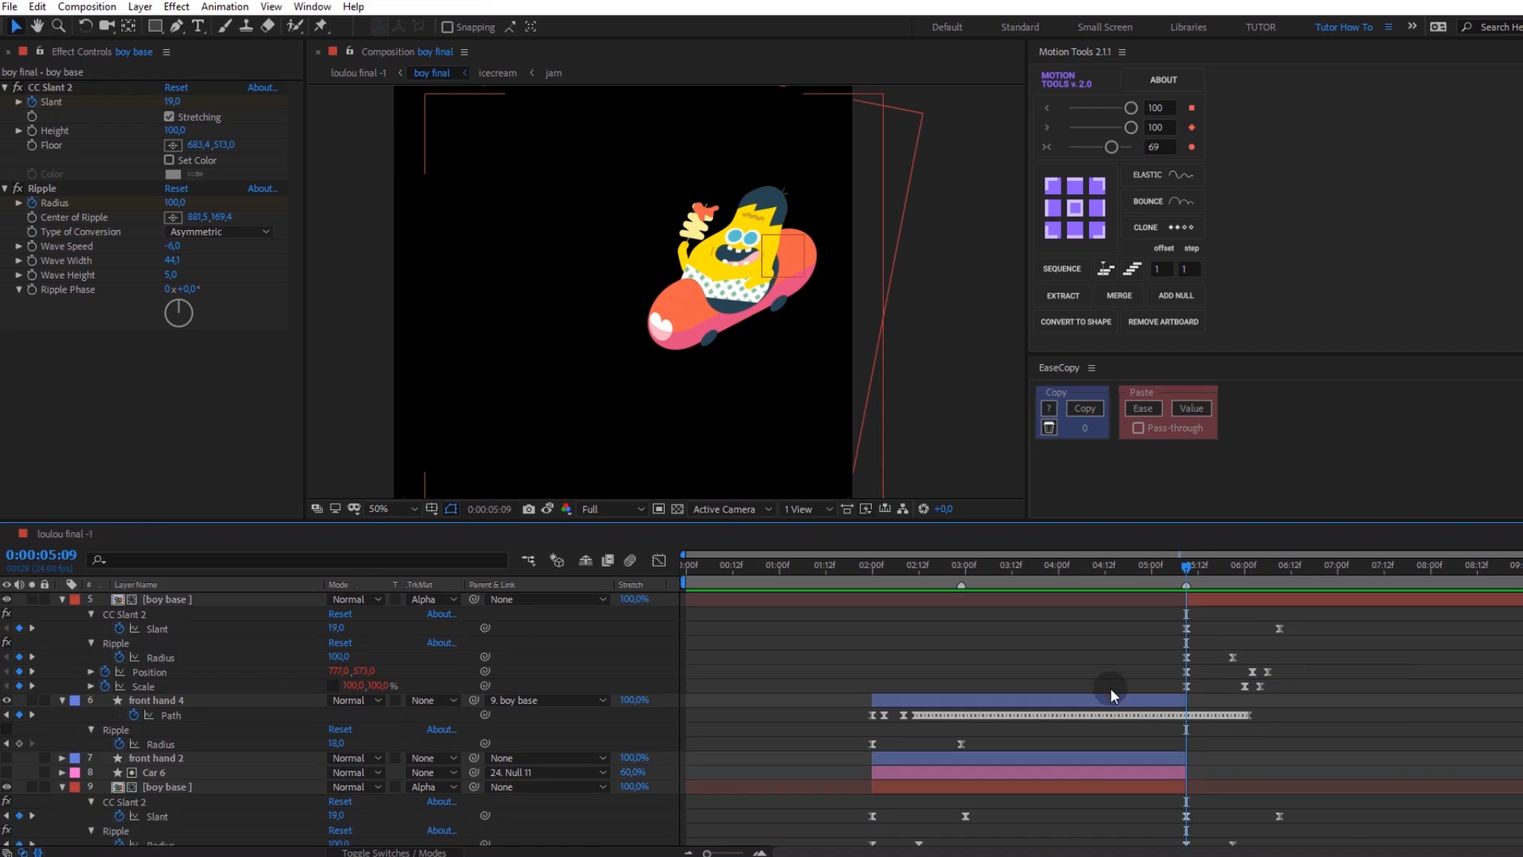
scroll(1154, 706, down, 5)
Step: Return to the loulou final -1 composition and play the complete roller-coaster animation from 0:00:00:00
key(Tab)
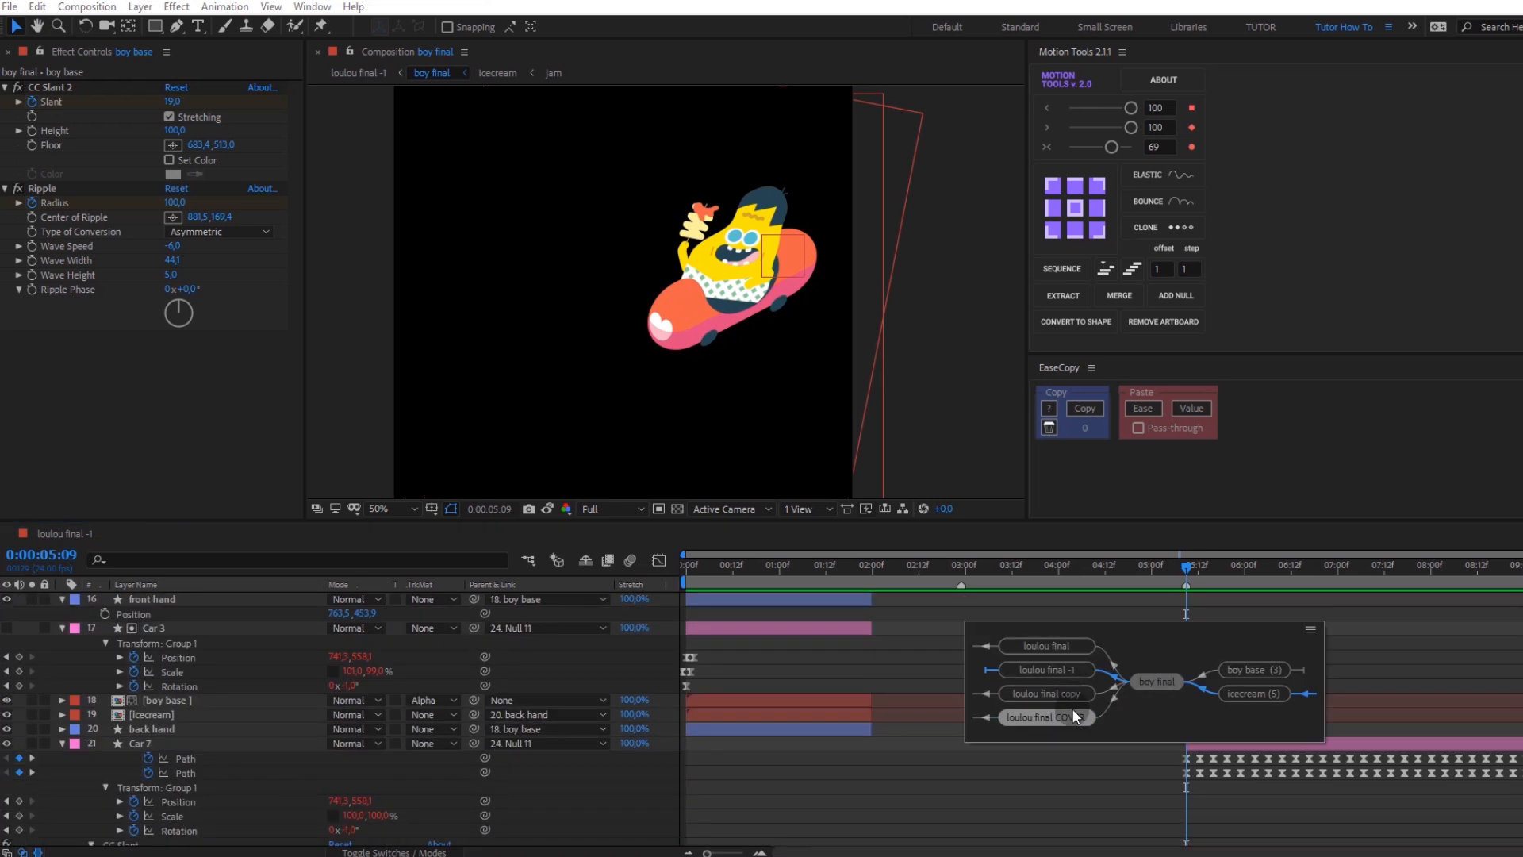
click(68, 540)
drag(1191, 569, 639, 565)
key(space)
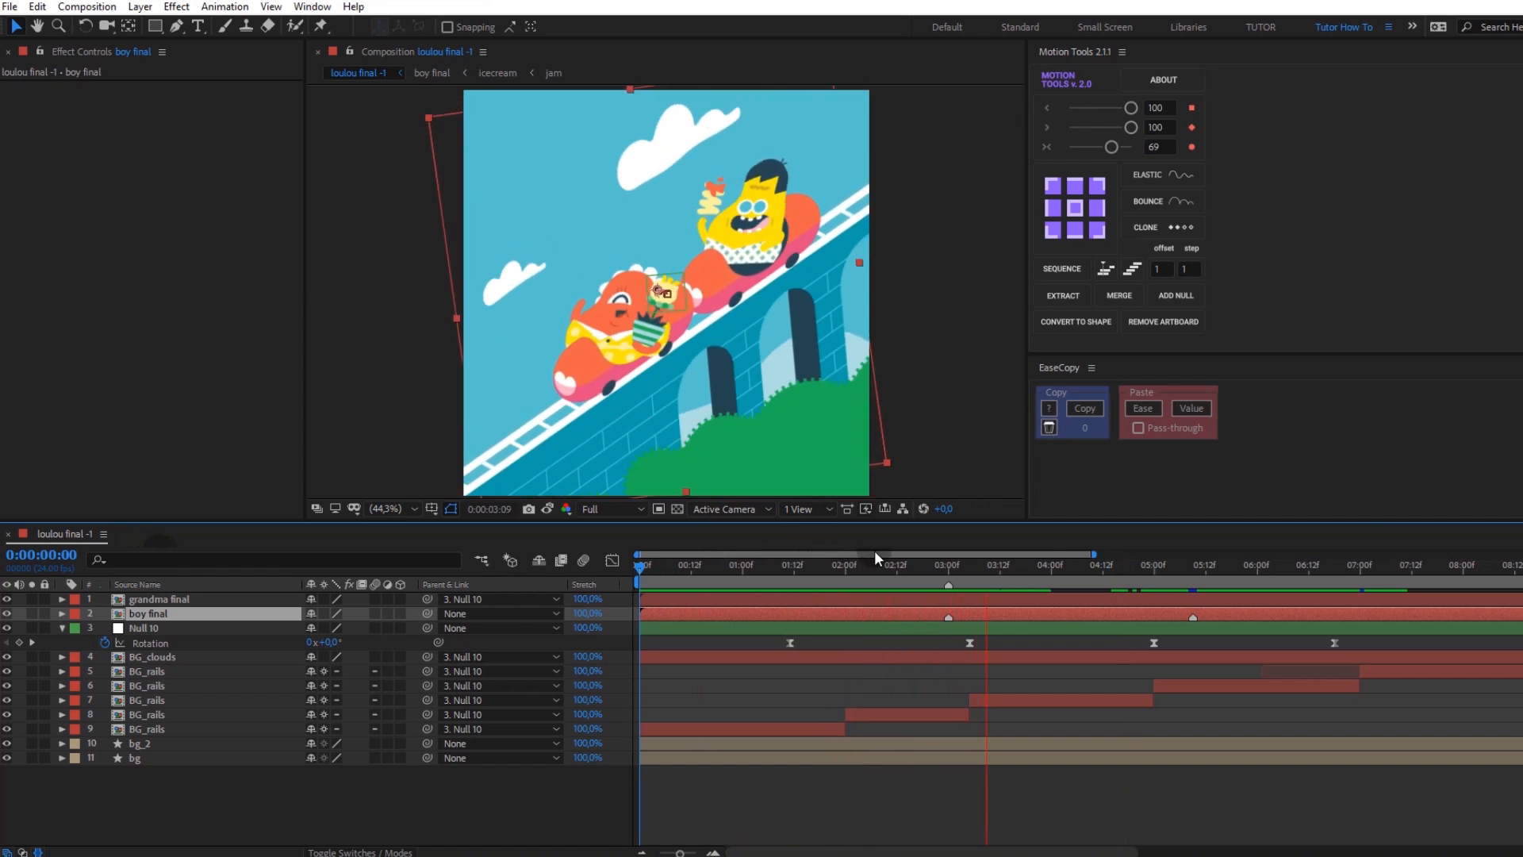
key(space)
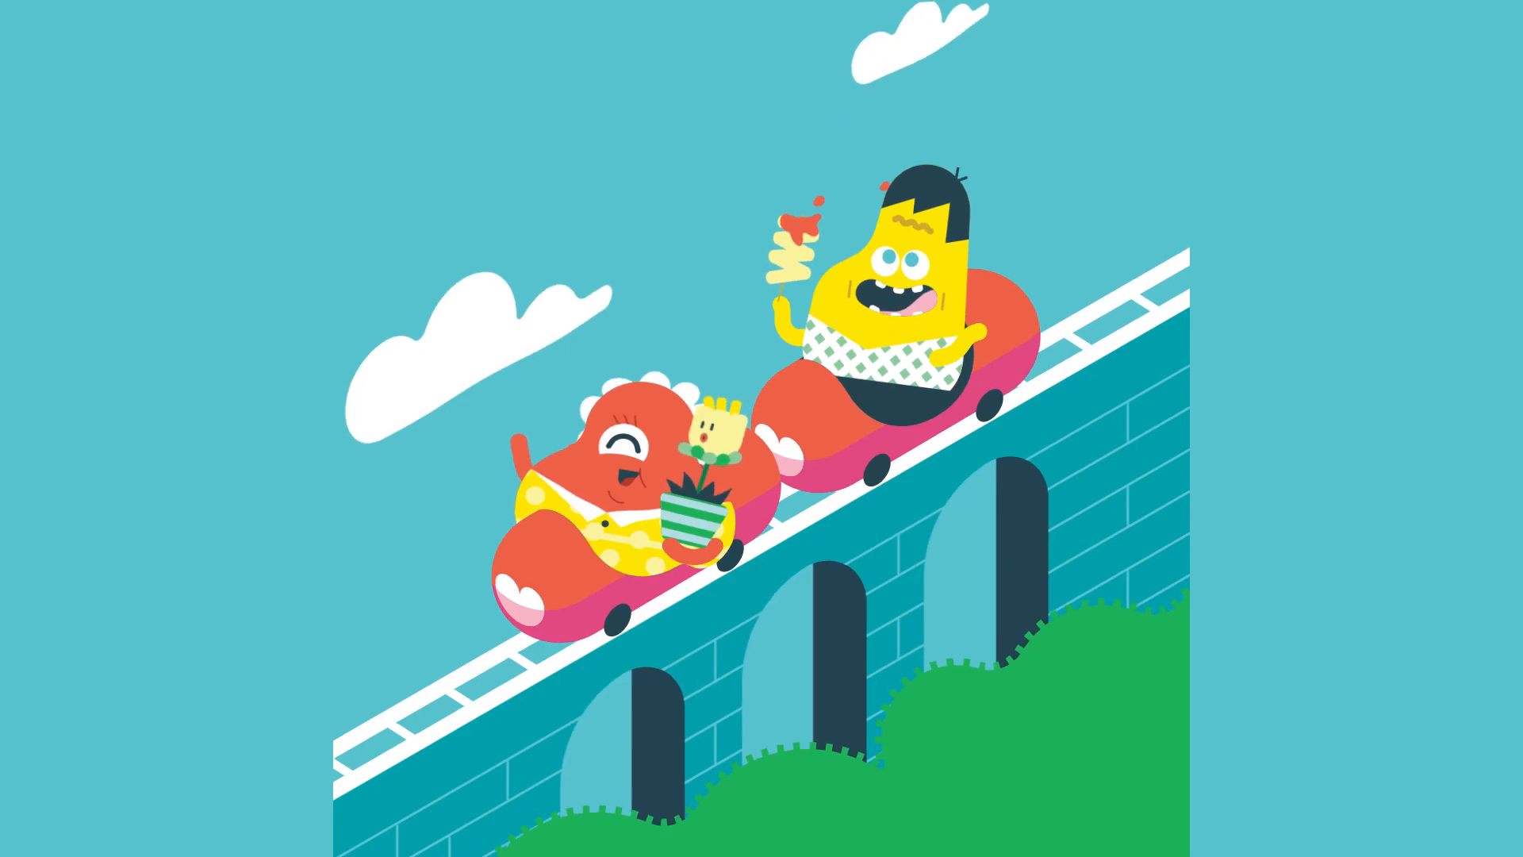